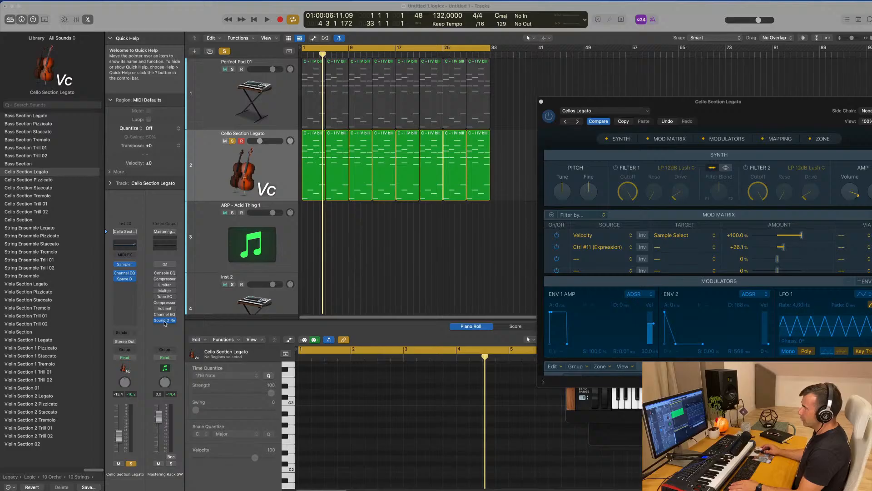
Add a SoundID Reference preset on the mastering output using the Audio-Technica ATH-M70X Wired Average calibration profile, then close the plug-in.
click(165, 322)
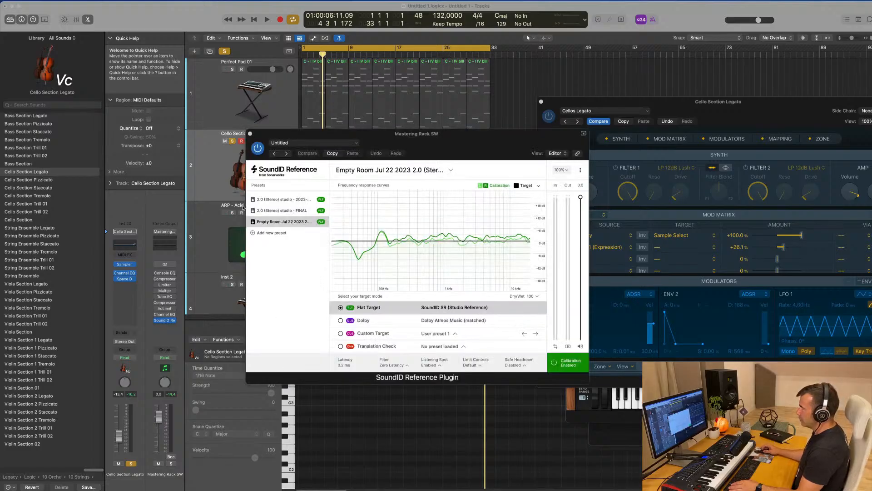
click(274, 233)
click(419, 172)
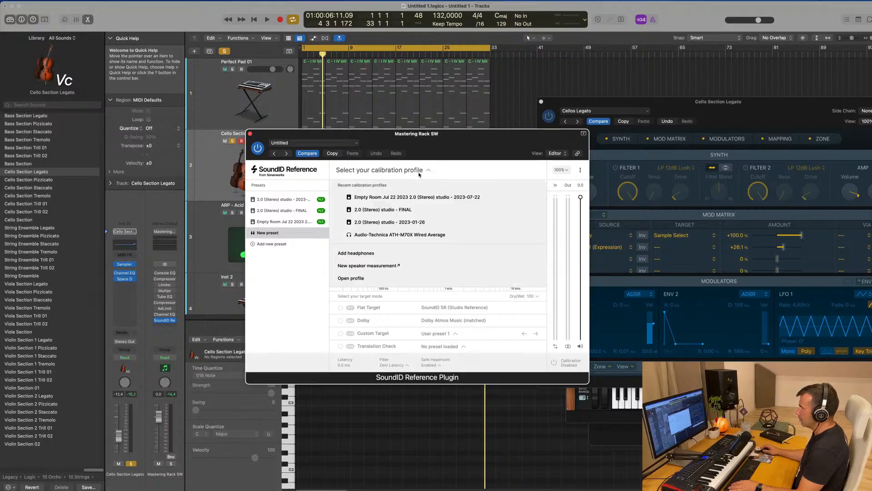
click(390, 234)
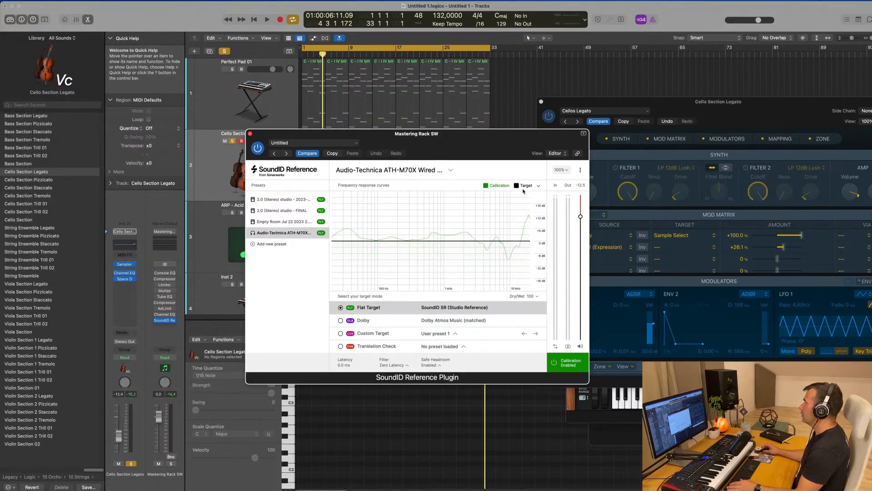
drag(470, 140, 601, 139)
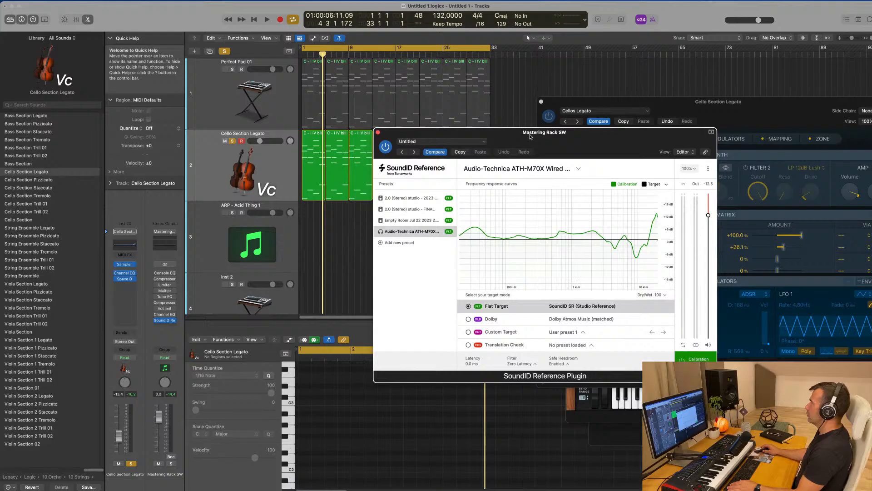
click(381, 134)
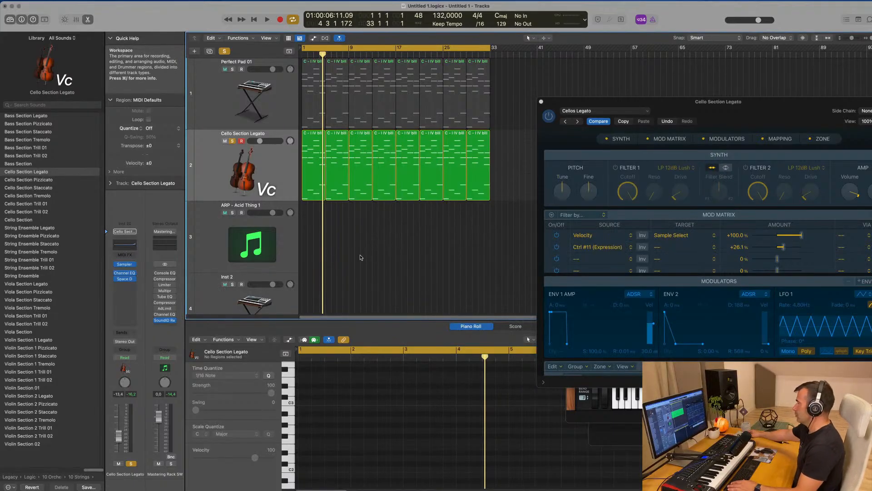
Listen to the soloed cello track, then clear the solo and play all tracks from the start.
key(space)
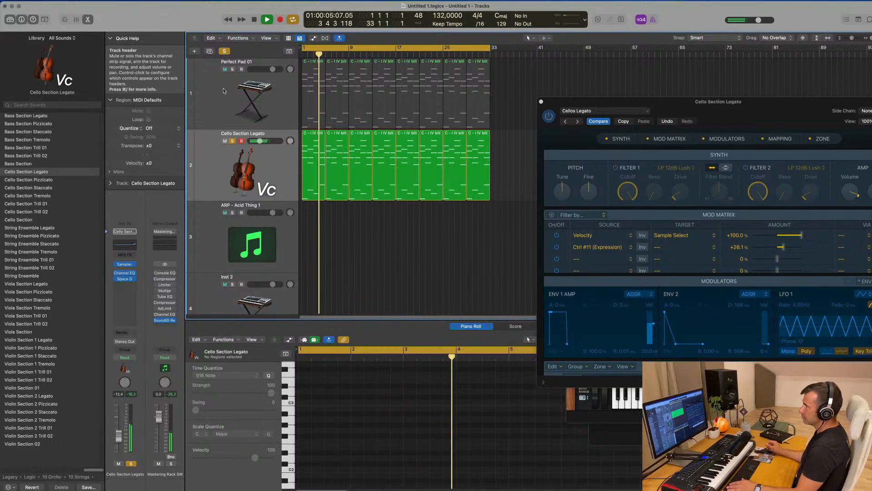
key(space)
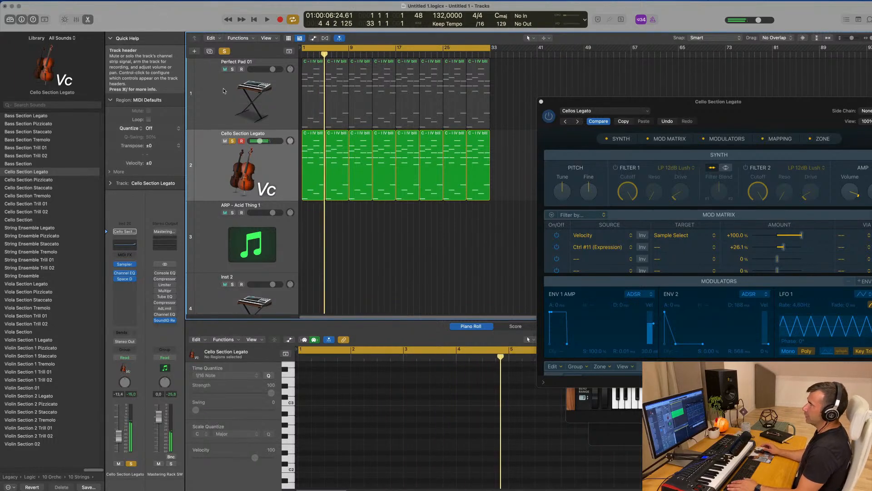
click(224, 51)
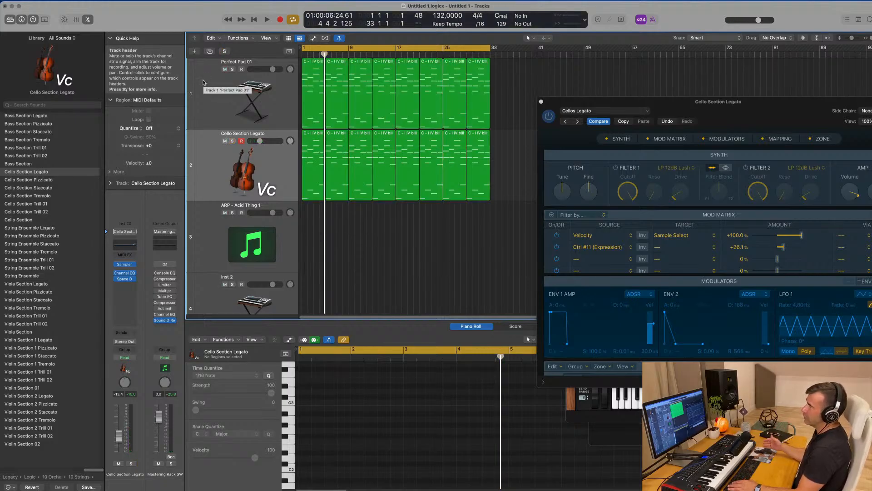
key(Return)
key(space)
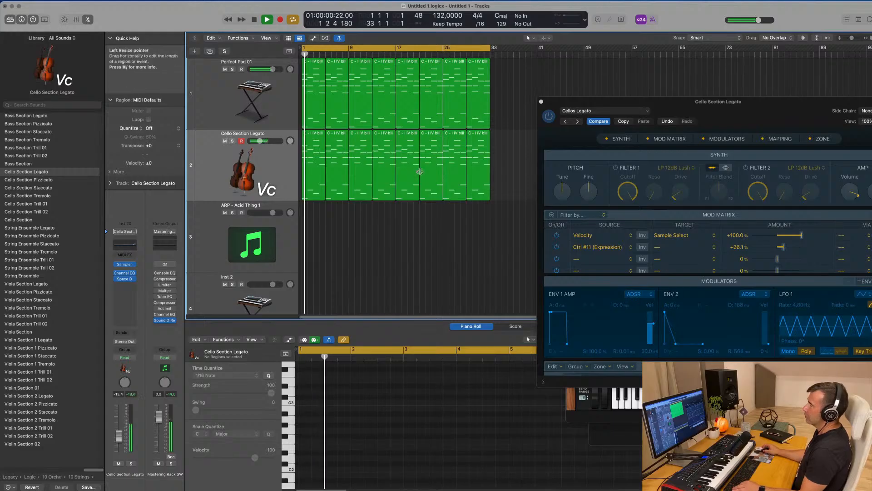
Inspect the Alchemy instrument on the Perfect Pad 01 track during playback, then close it and stop playback.
scroll(389, 179, down, 3)
click(253, 91)
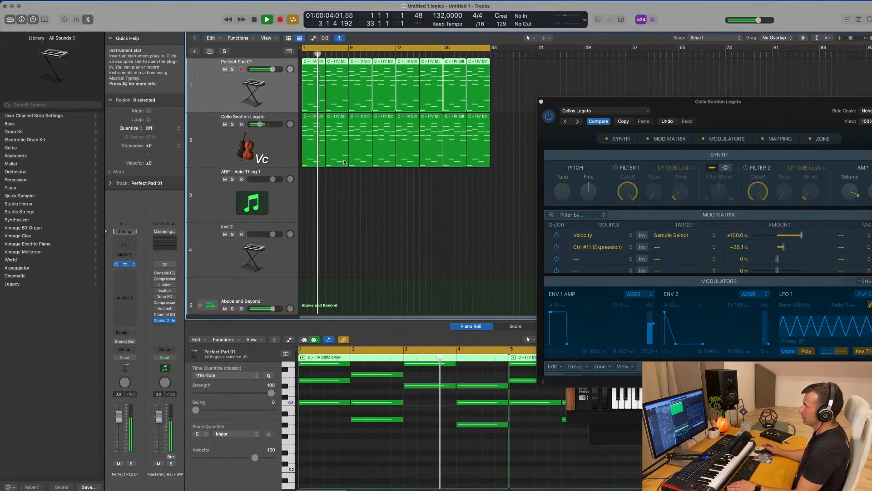
click(125, 264)
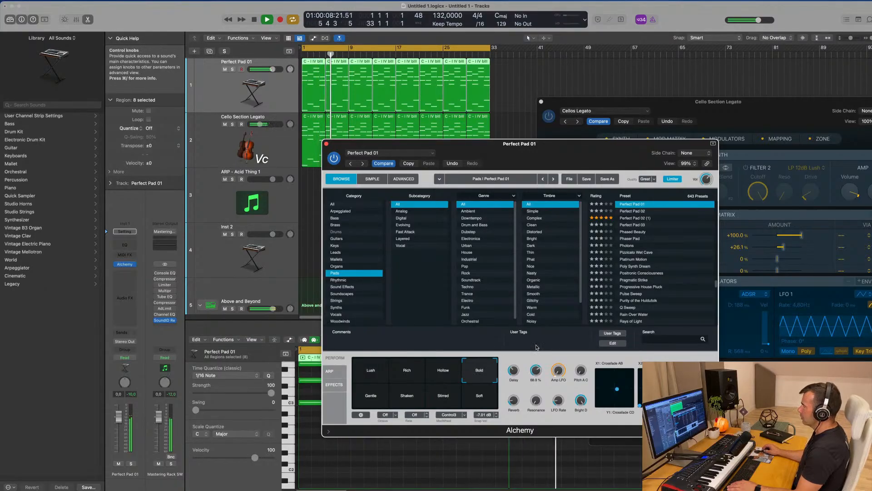
click(327, 144)
key(space)
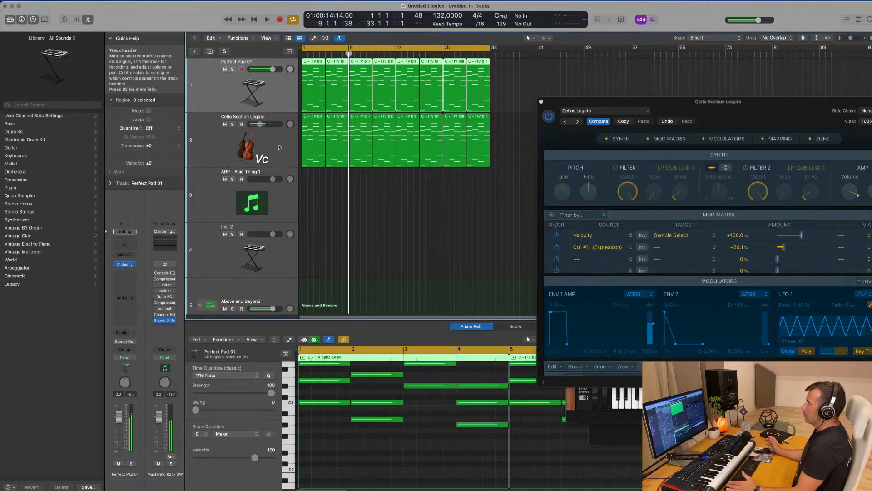
Solo the Cello Section Legato track and lengthen its Sampler ENV 1 AMP release to about 435 ms during playback.
click(279, 147)
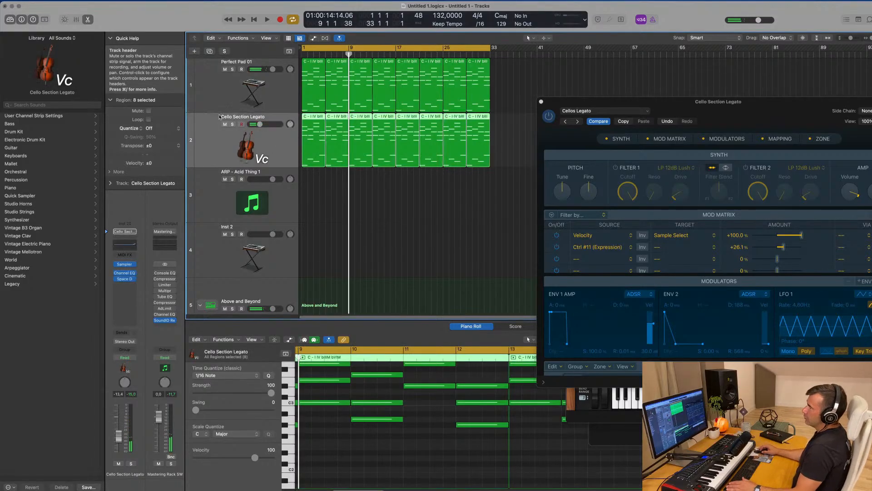
click(233, 124)
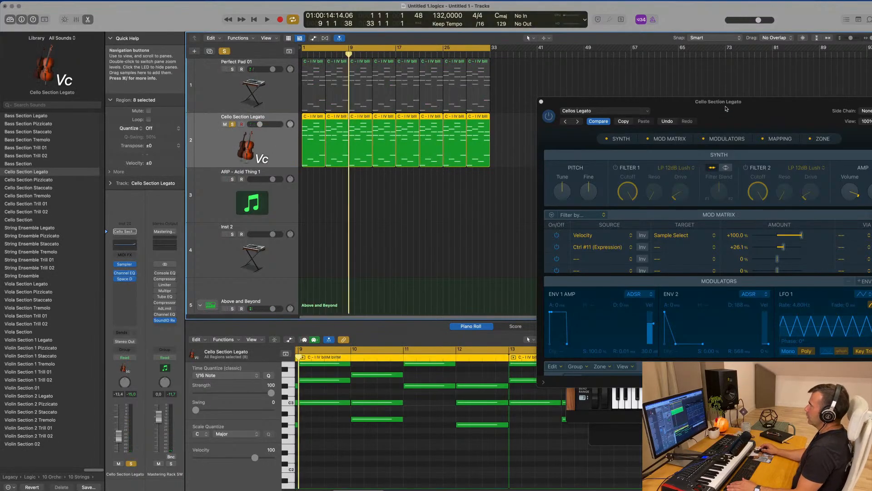
drag(726, 109, 554, 93)
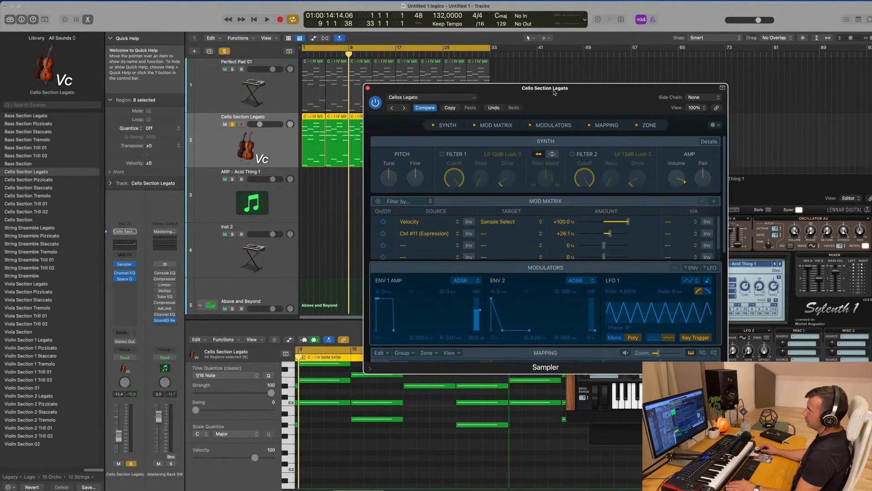
key(space)
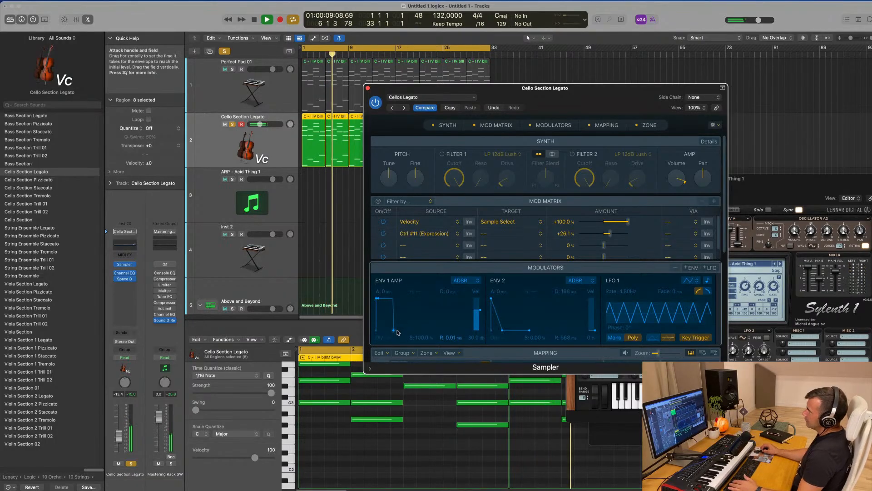
drag(395, 332, 401, 334)
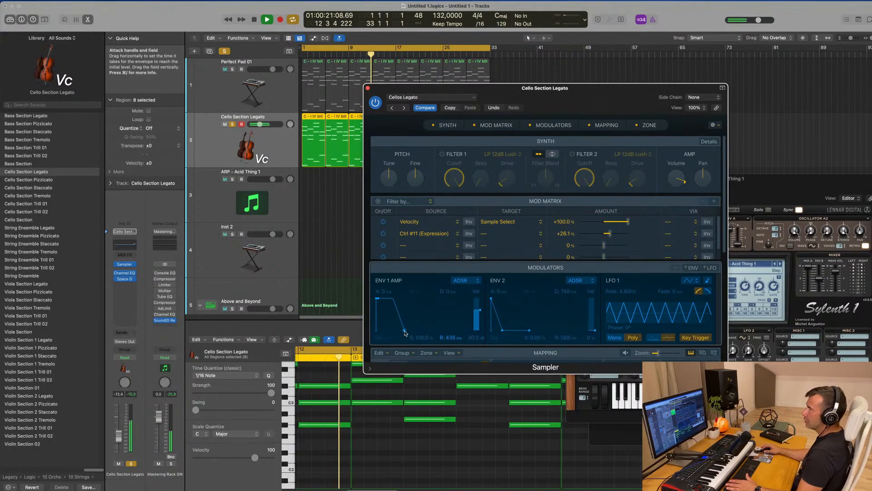
Add a send to Bus 6 on the Cello Section Legato channel strip.
click(313, 214)
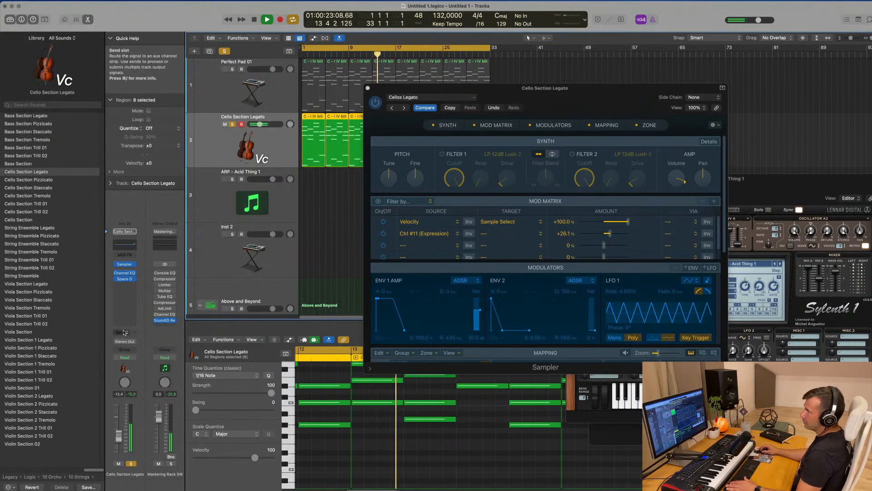
click(124, 332)
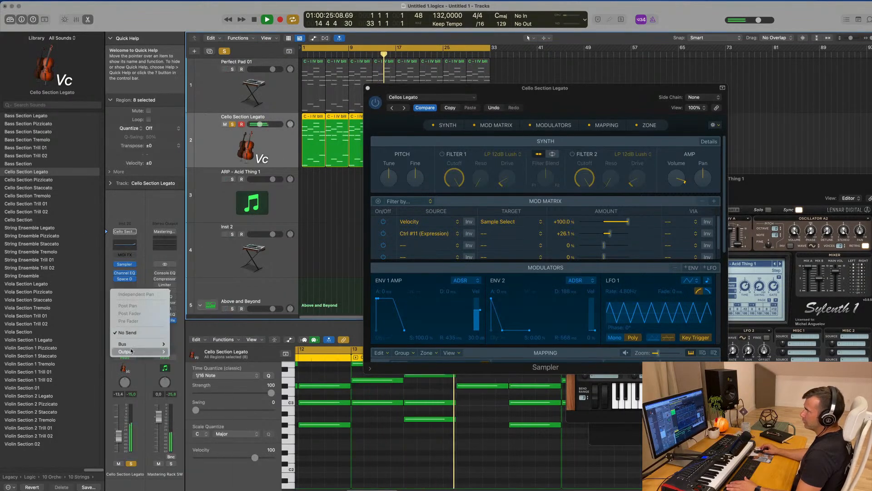
mouse_move(132, 344)
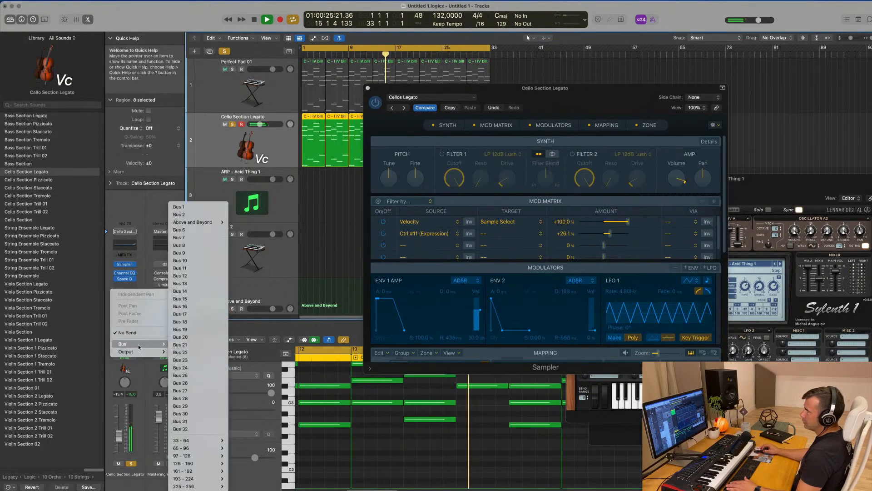
click(193, 230)
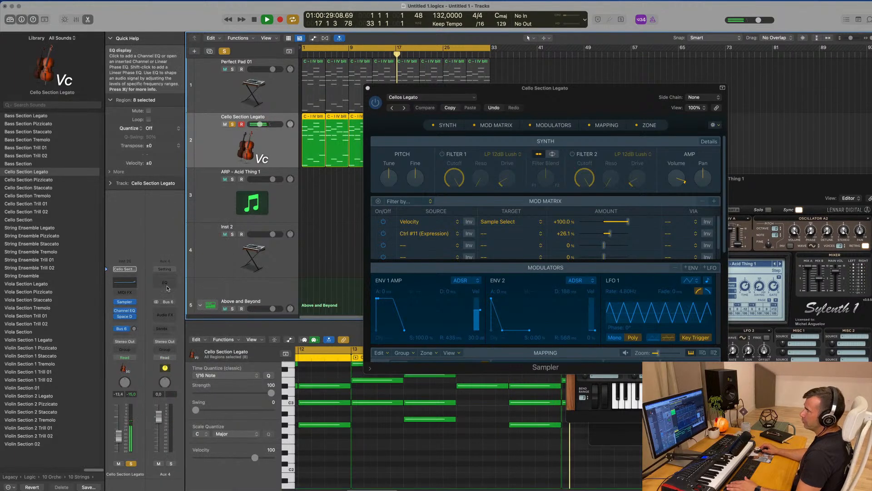
Insert a Channel EQ followed by a SilverVerb on the Bus 6 aux channel.
click(168, 285)
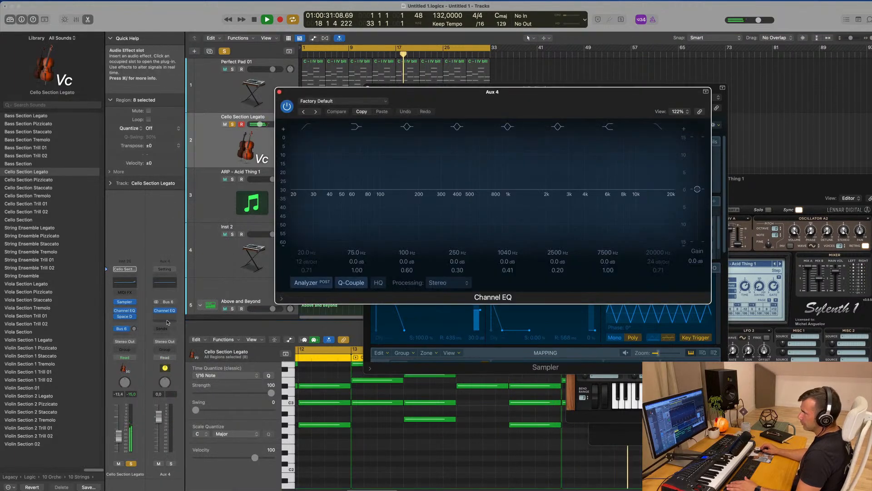
click(168, 316)
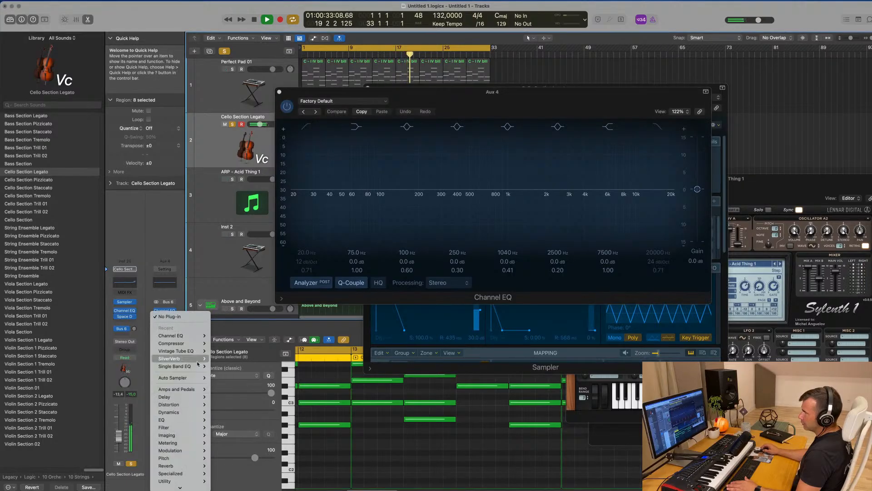
click(232, 362)
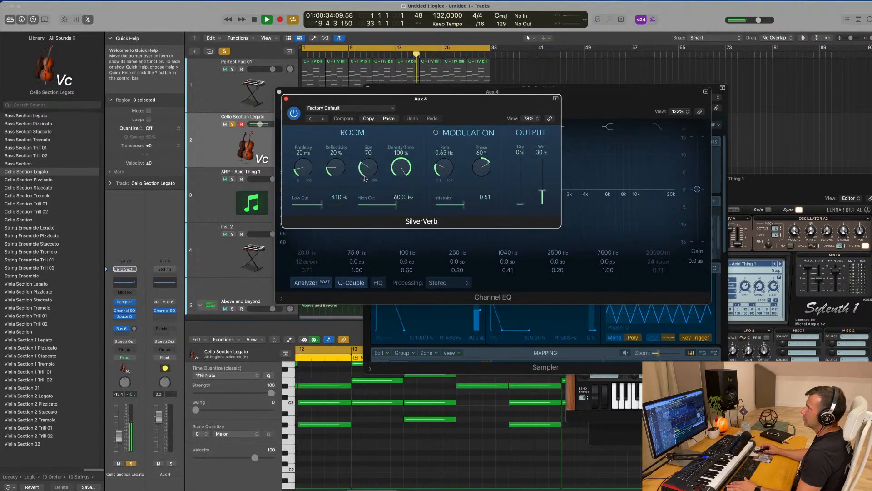
Load the grandiose preset in the aux channel's SilverVerb and close the reverb.
click(348, 107)
click(387, 253)
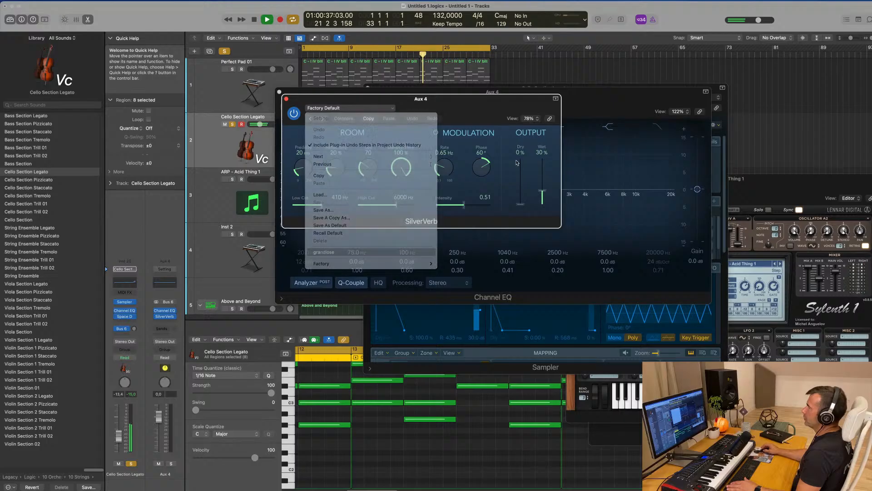
drag(433, 99, 467, 97)
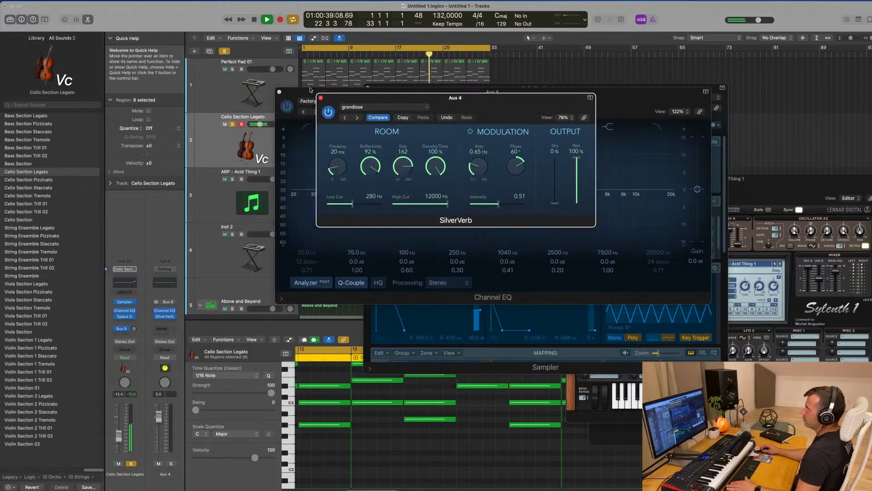
click(320, 97)
Move the aux channel's EQ window aside and raise the cello track's Bus 6 send level to about -6.8 dB.
drag(345, 92, 473, 118)
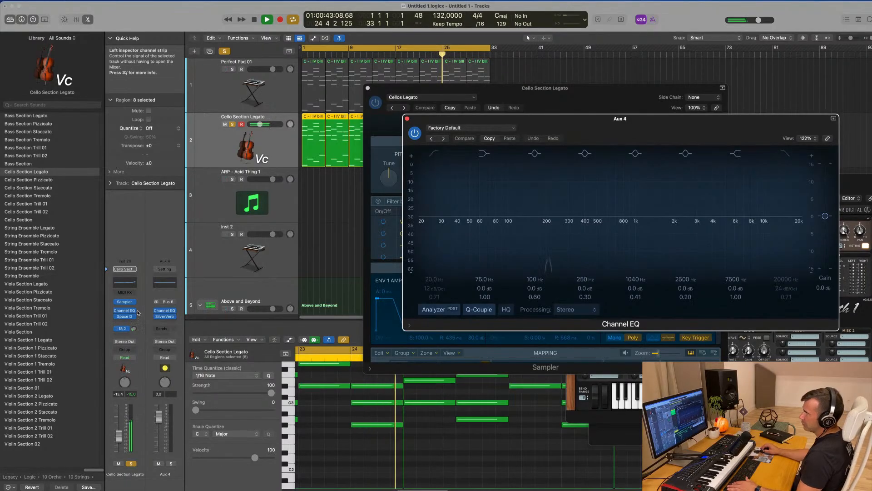
drag(134, 328, 136, 330)
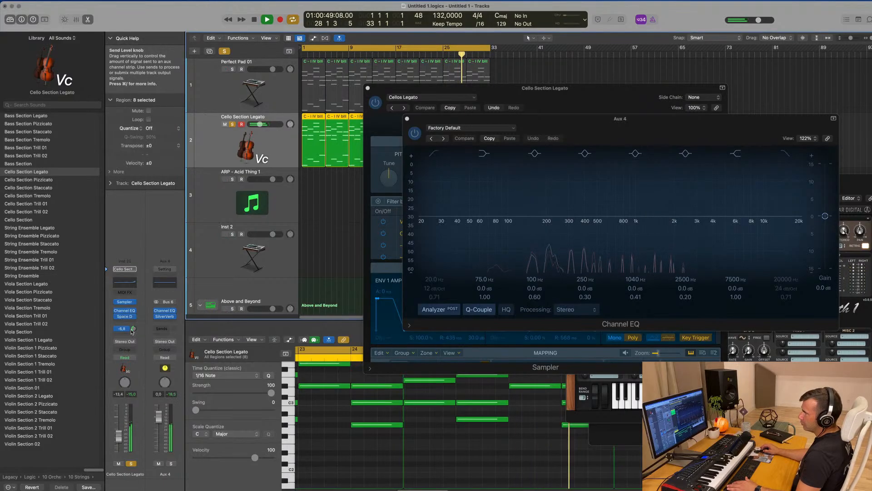
Enable the low cut in the aux channel's EQ, with a 36 dB/oct slope at about 610 Hz, and close the EQ.
click(167, 281)
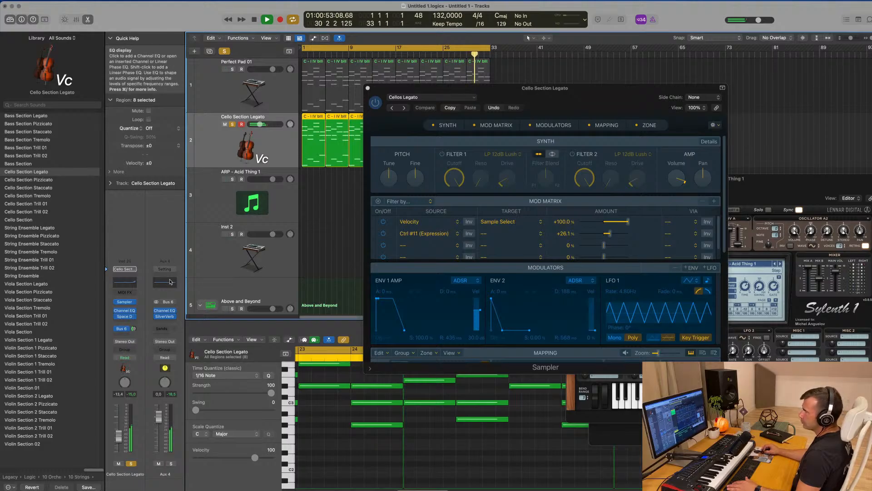
click(167, 282)
drag(664, 122, 502, 133)
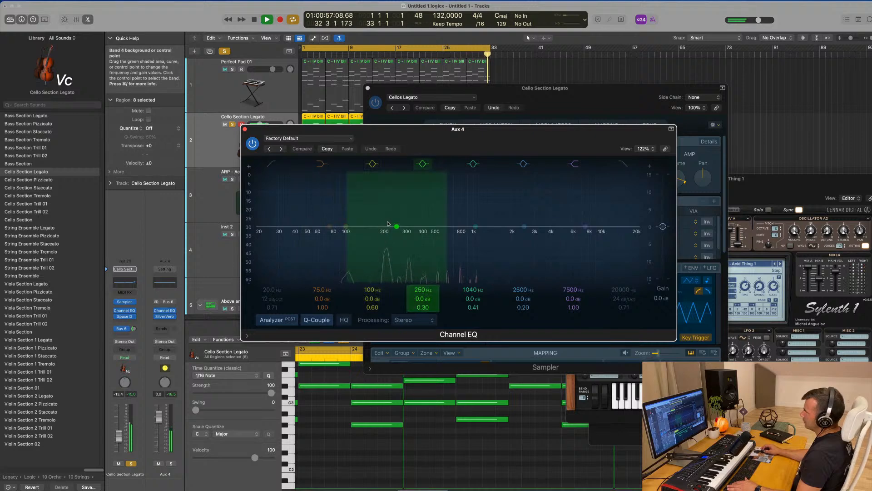
click(272, 164)
mouse_move(271, 289)
mouse_down()
mouse_move(271, 271)
mouse_move(272, 284)
mouse_up()
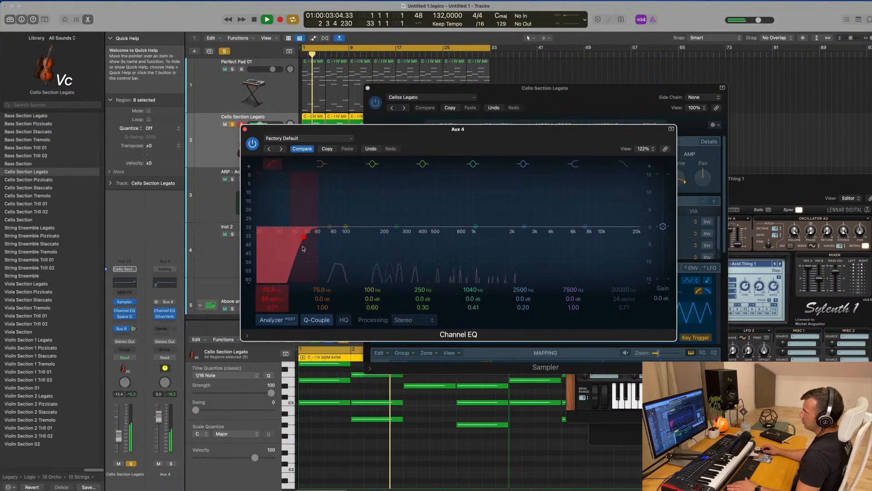
drag(306, 241, 405, 243)
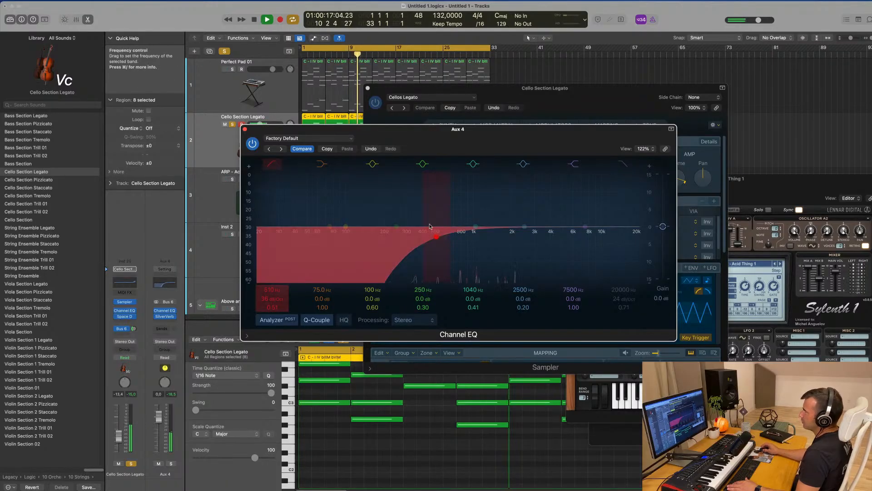
click(245, 130)
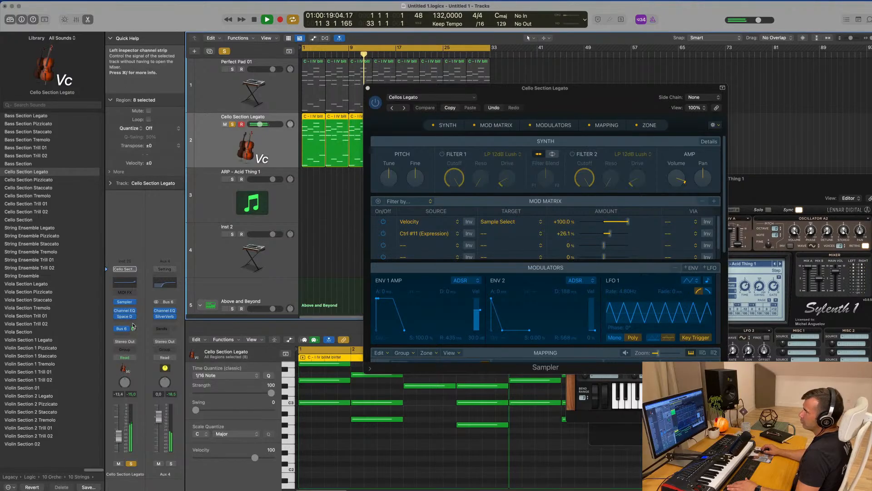
Fine-tune the cello track's Bus 6 send level by ear with the filtered reverb.
drag(133, 325, 136, 325)
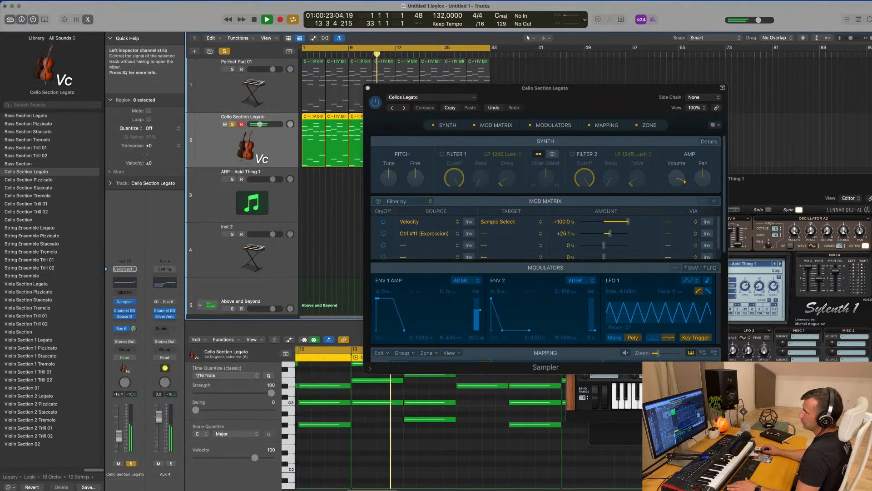
drag(136, 330, 137, 331)
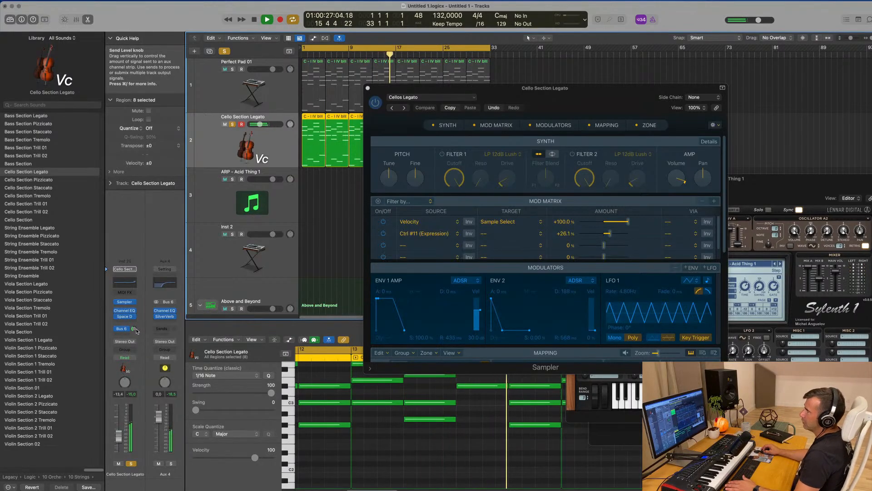
Close the cello's Sampler window, clear the solo and play the project from the start.
click(364, 91)
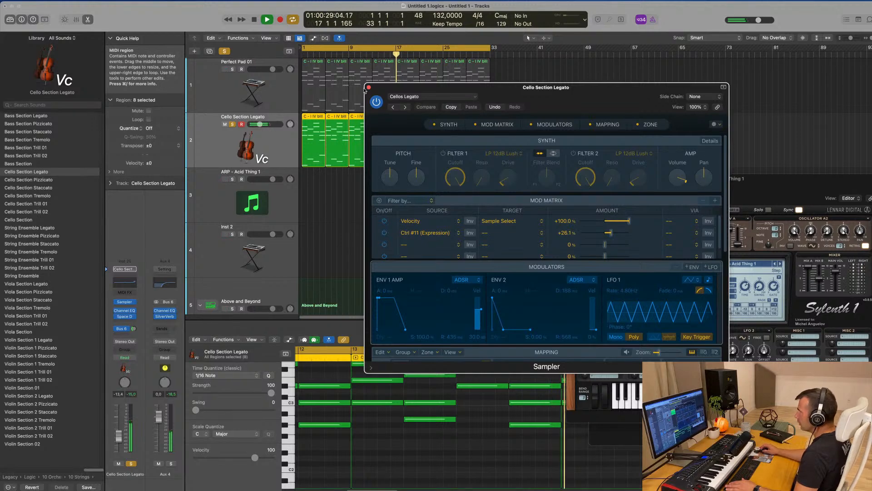
click(369, 87)
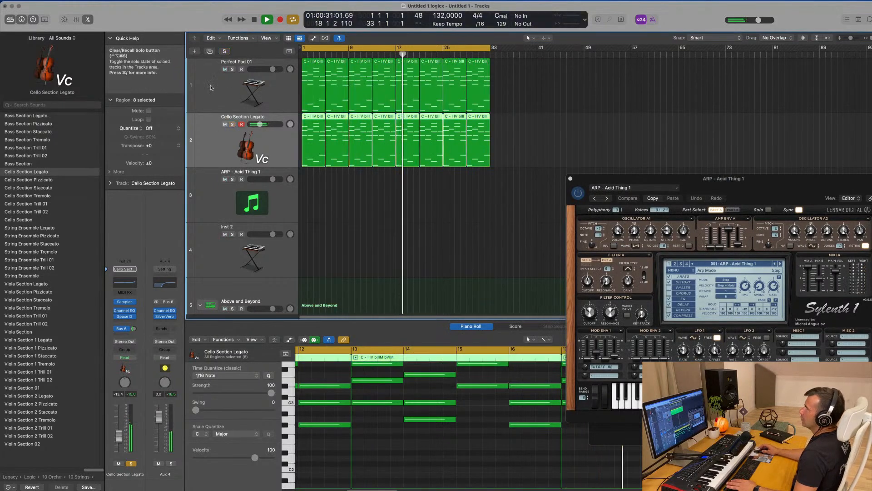
key(space)
key(space)
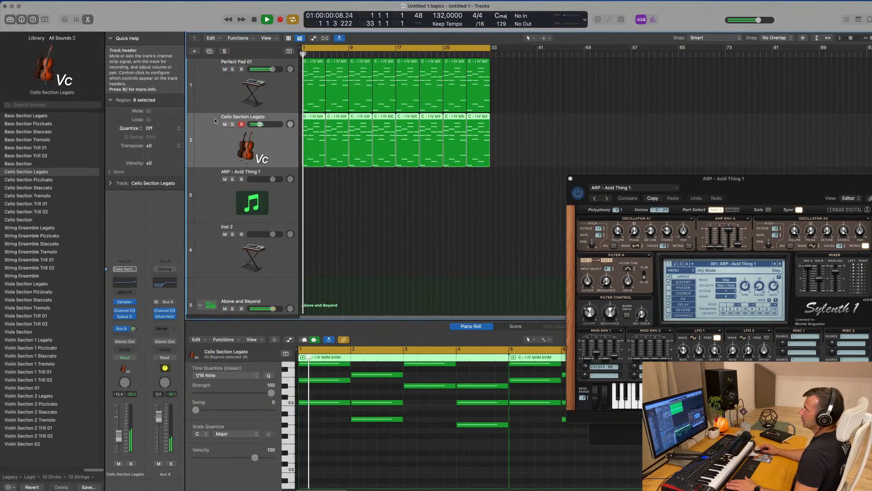
Mute the Cello Section Legato track, select the Perfect Pad 01 track and play it from the start.
key(m)
click(226, 90)
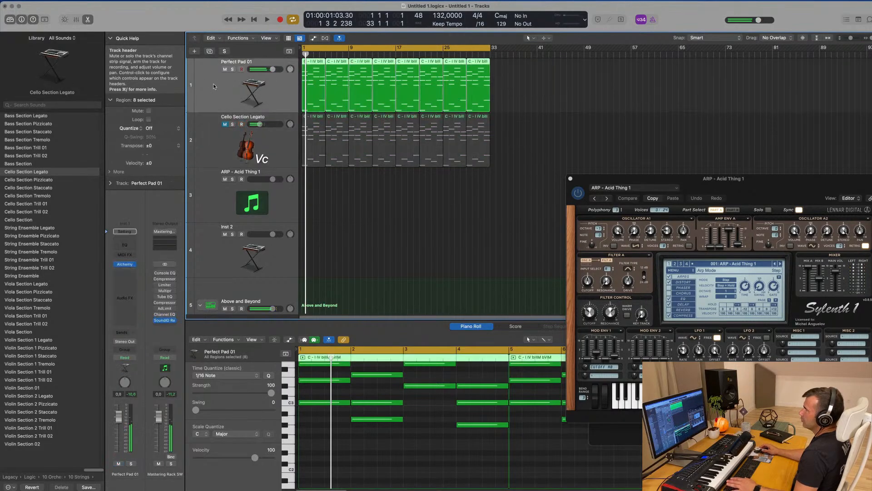
key(space)
key(space)
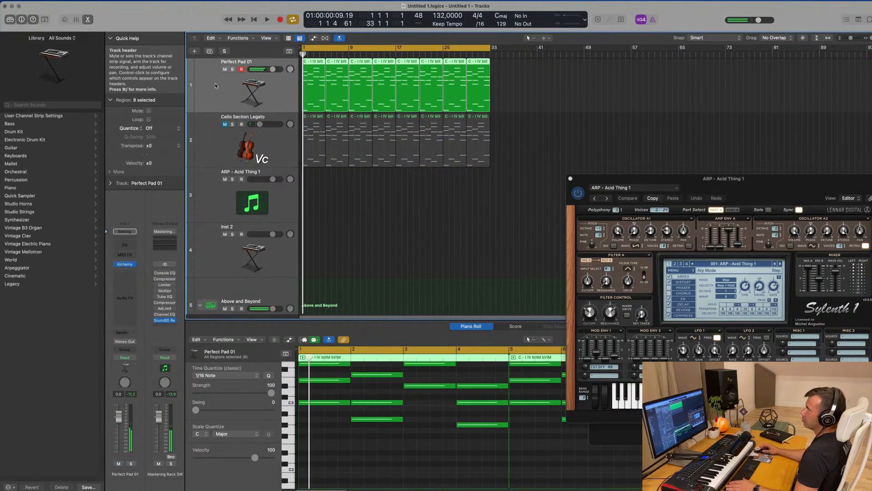
key(space)
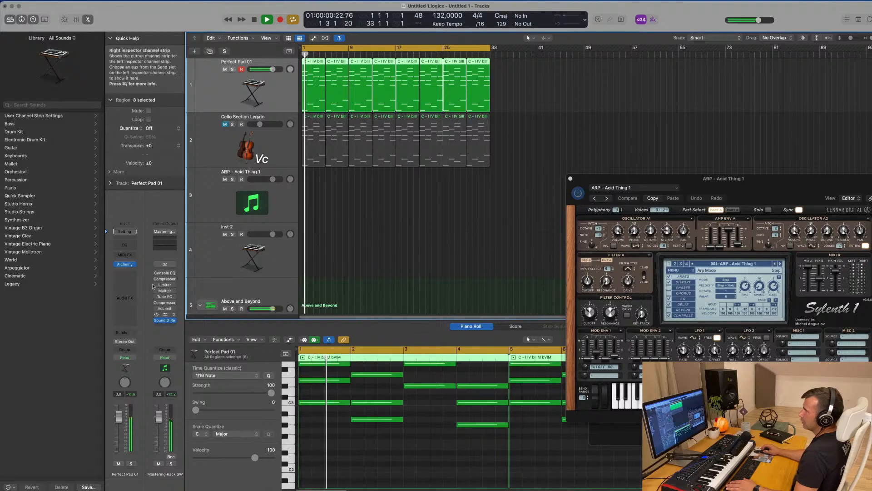
Set Perfect Pad 01's automation mode to Touch, record a movement of Alchemy's Cutoff knob during playback and close Alchemy.
click(127, 264)
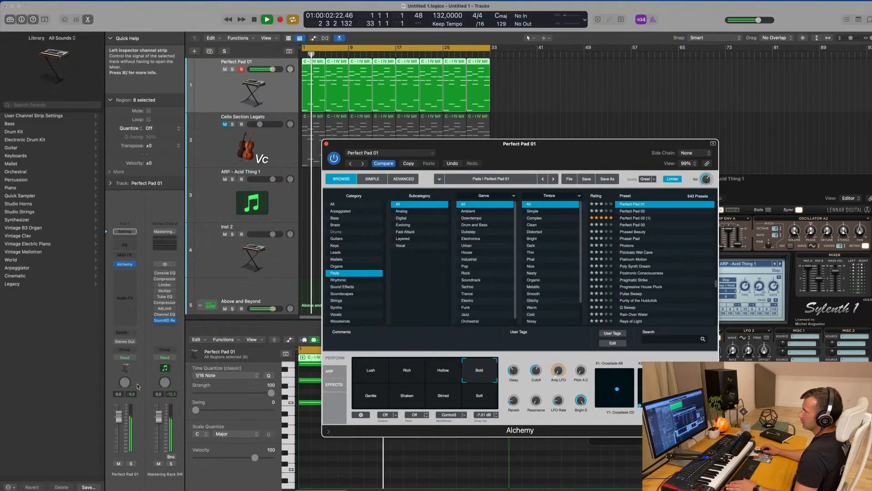
click(126, 357)
click(125, 366)
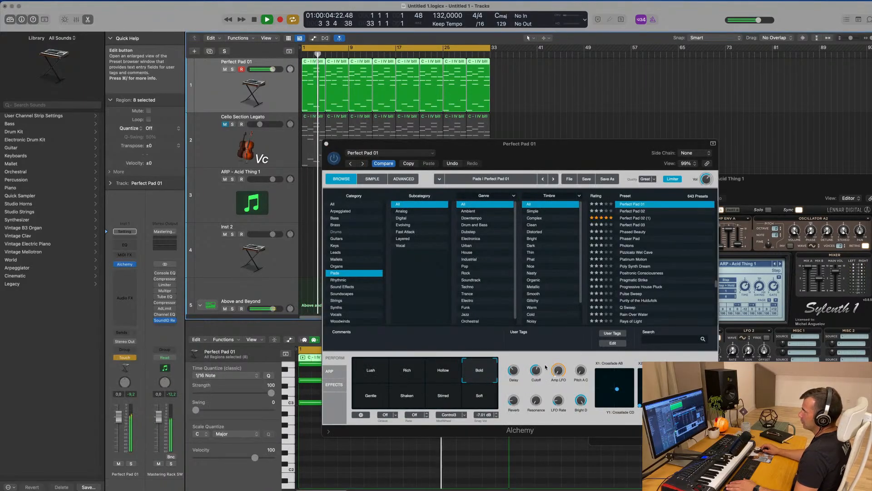
click(535, 371)
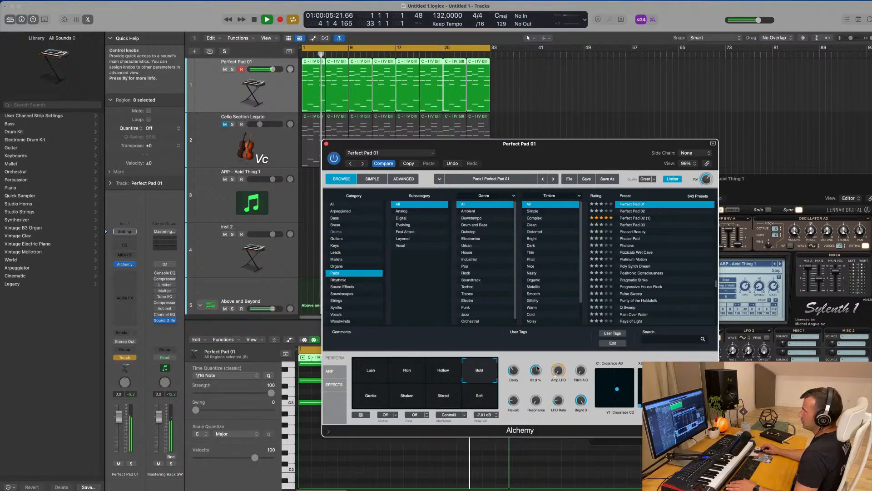
click(326, 144)
key(space)
Show track automation, display the Alchemy Cutoff curve on Perfect Pad 01 and set its automation mode to Read.
key(a)
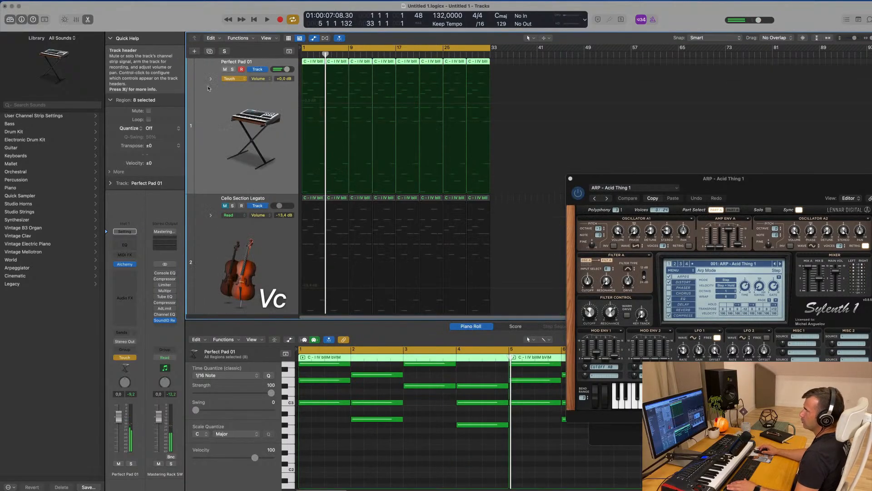
click(254, 78)
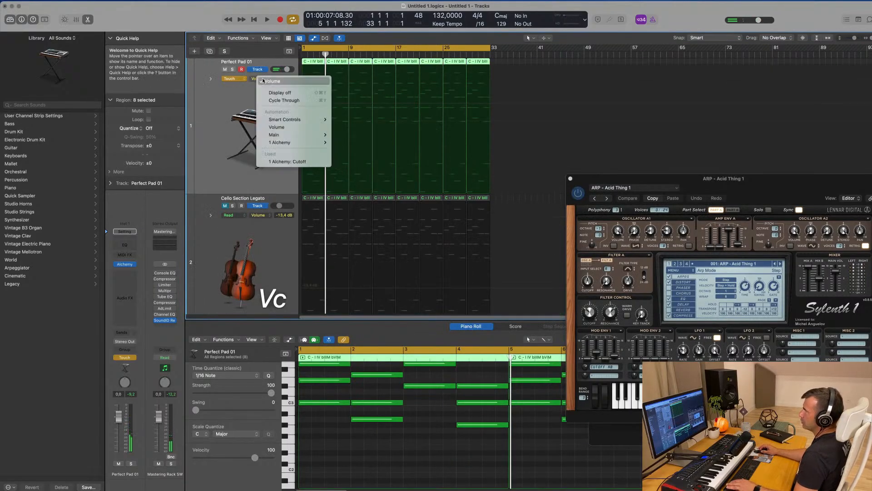
click(287, 162)
click(229, 79)
click(229, 72)
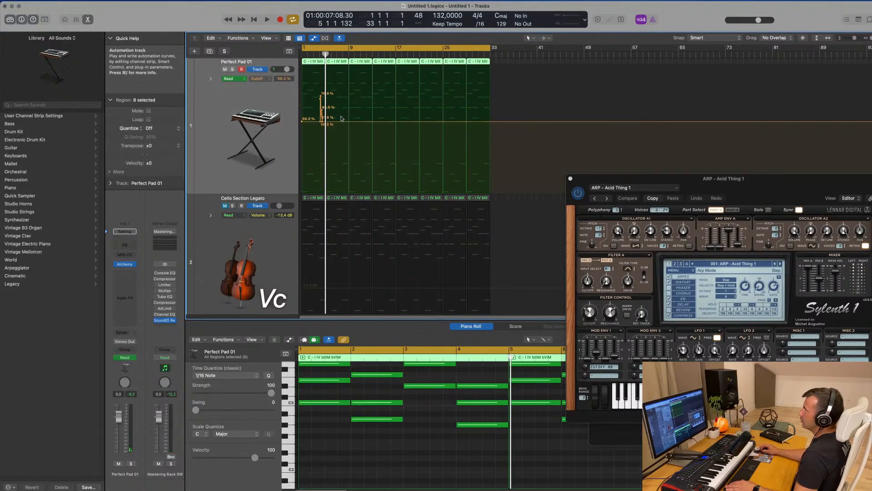
Reshape the pad's Cutoff automation into a ramp from about 30.3 % at bar 1 to 56.3 % at bar 17, and audition it.
drag(322, 121, 302, 156)
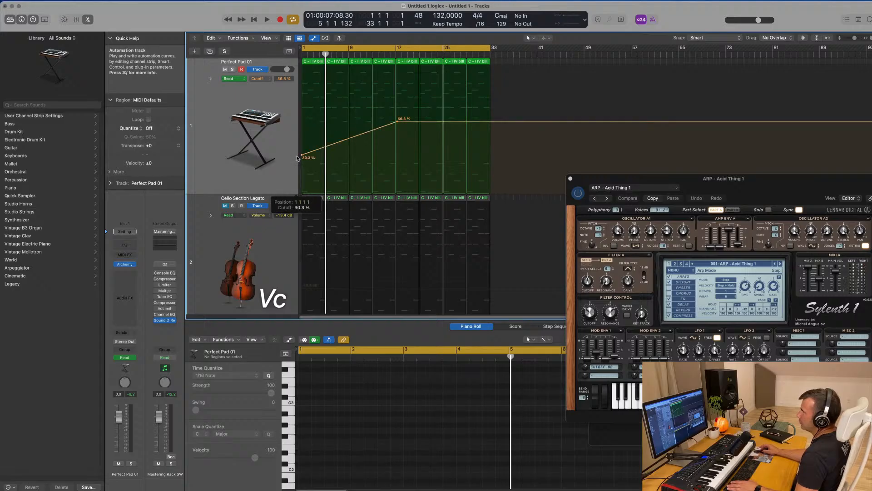
key(Return)
key(space)
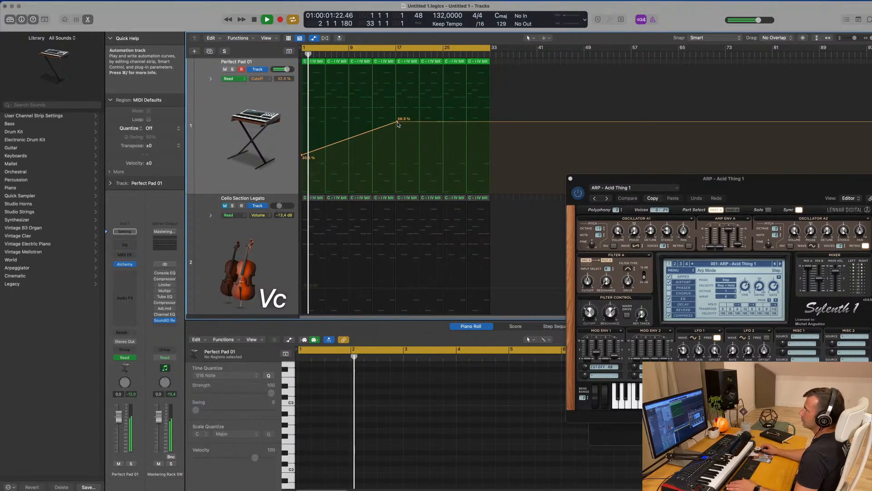
key(Return)
Lower the Perfect Pad 01 channel volume to -5.4 dB and check the level by playing from the start.
click(259, 130)
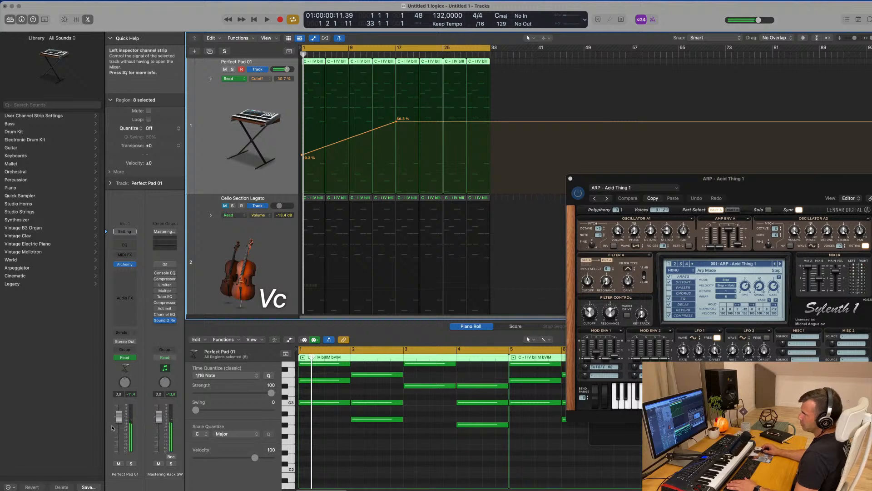
drag(119, 416, 118, 430)
key(Return)
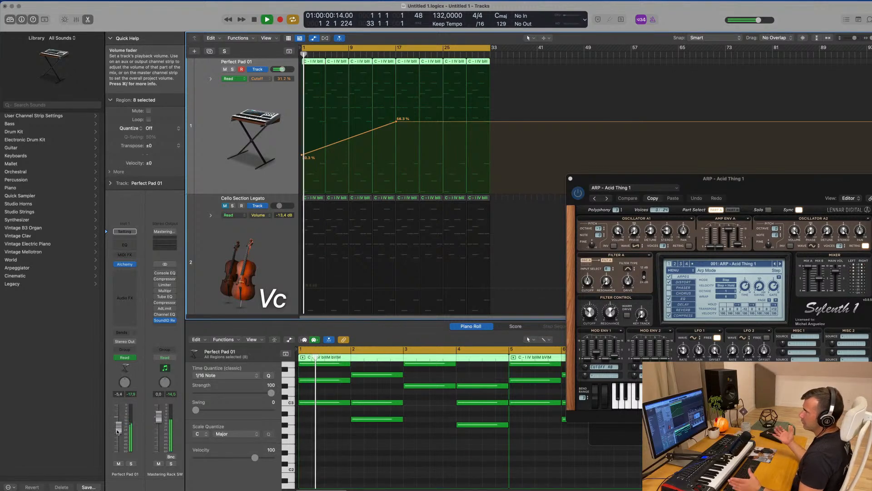
key(space)
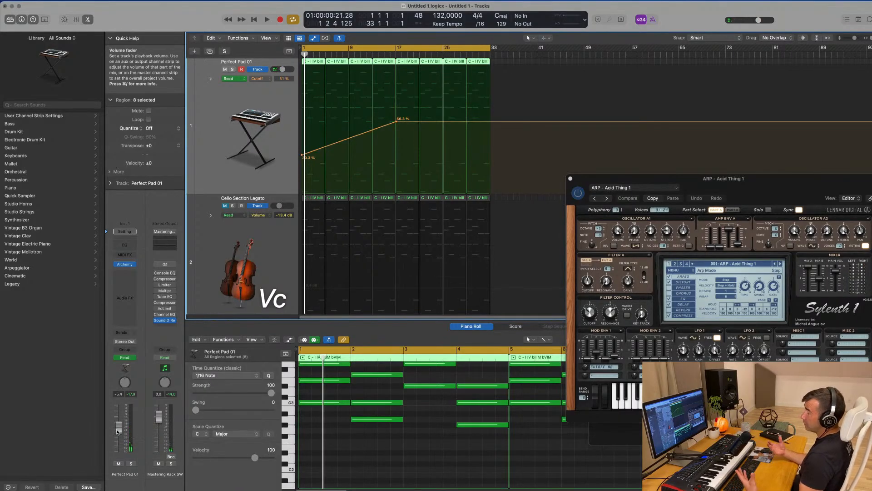
key(space)
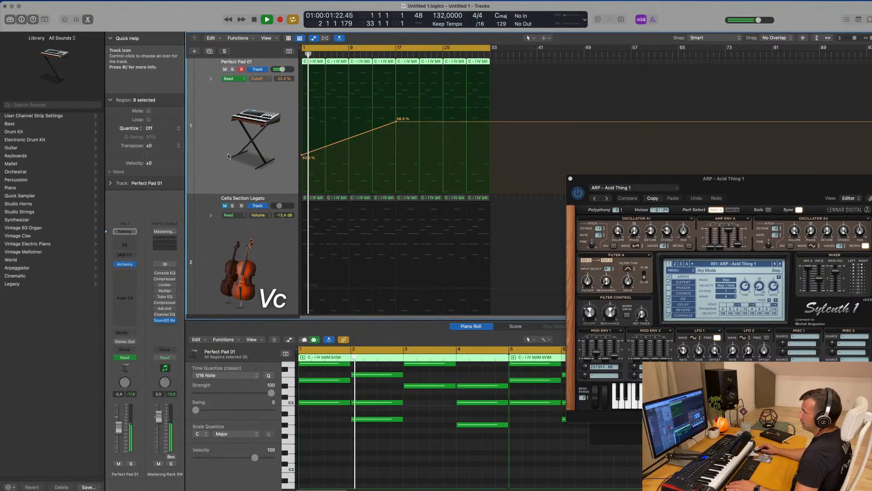
Add a Channel EQ to Perfect Pad 01 and enable its low cut at about 170 Hz with an 18 dB/oct slope.
click(125, 245)
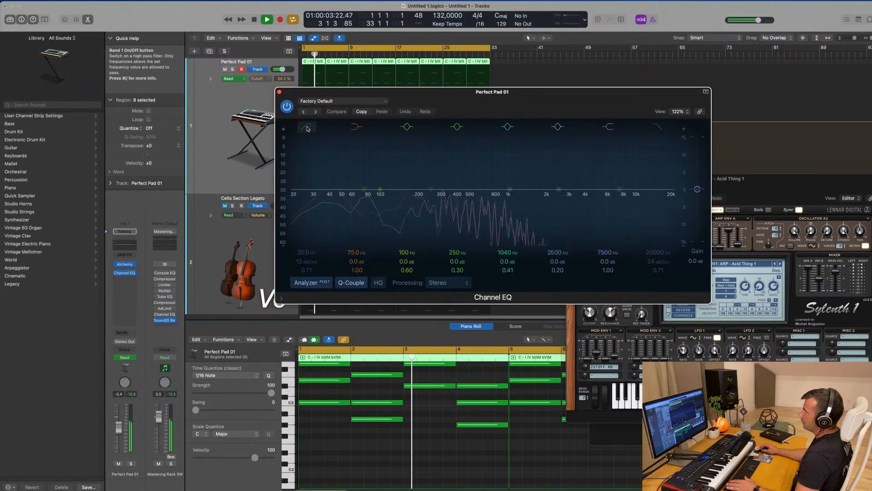
mouse_move(302, 169)
mouse_down()
mouse_move(352, 193)
mouse_move(409, 199)
mouse_up()
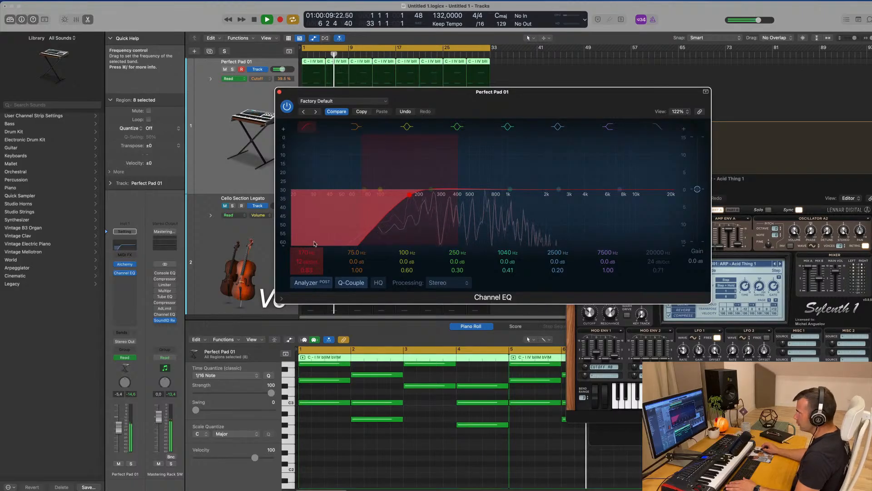
drag(307, 262, 307, 257)
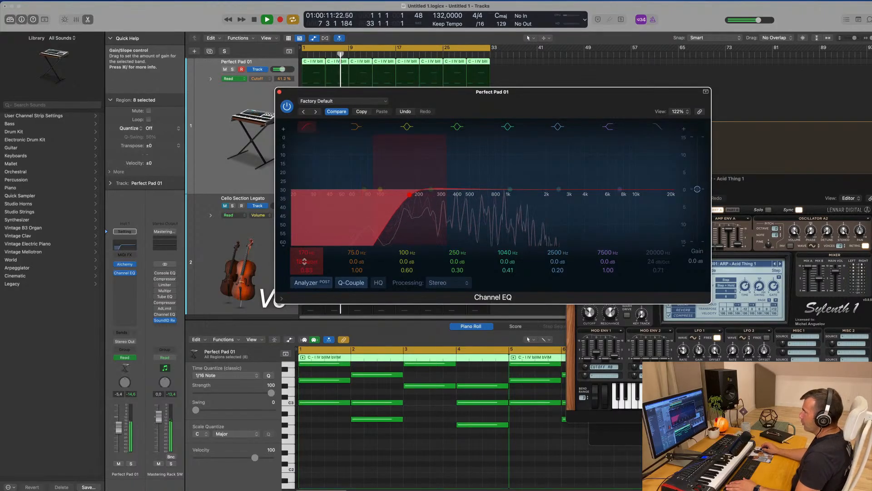
Move the pad's EQ window aside, audition the filtered pad with its cutoff ramp and close the EQ.
drag(507, 99, 561, 123)
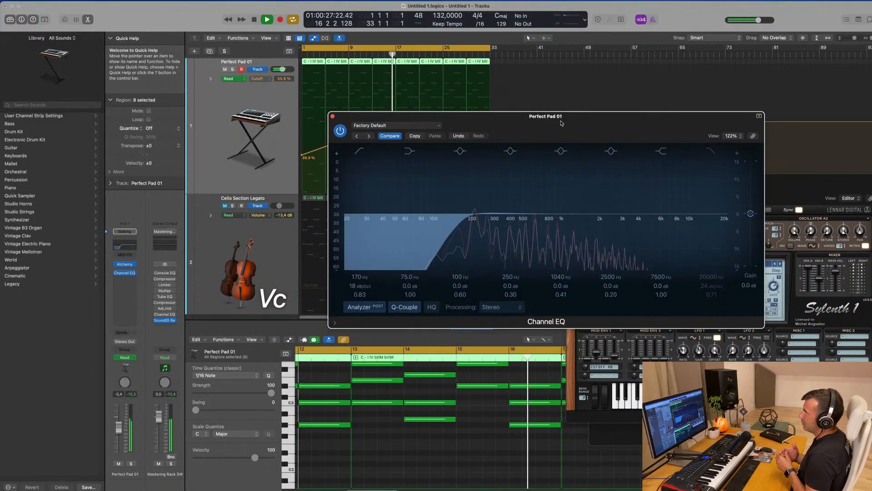
key(space)
drag(562, 123, 534, 121)
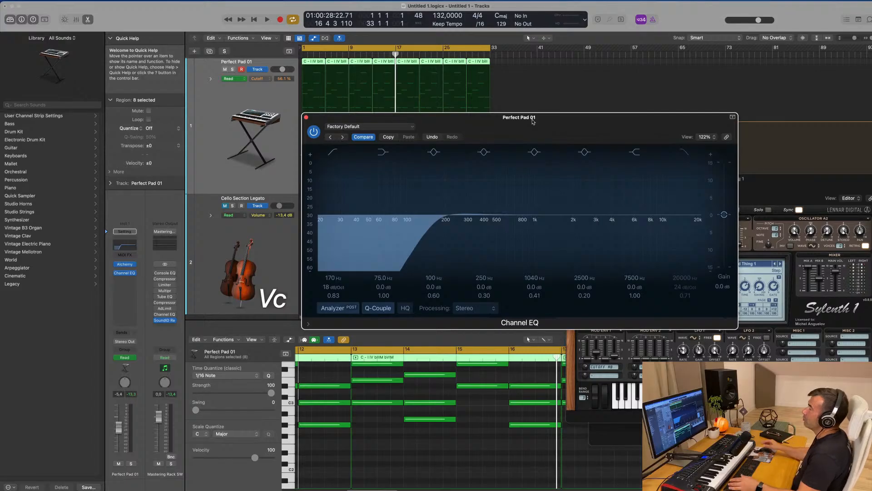
drag(533, 121, 578, 131)
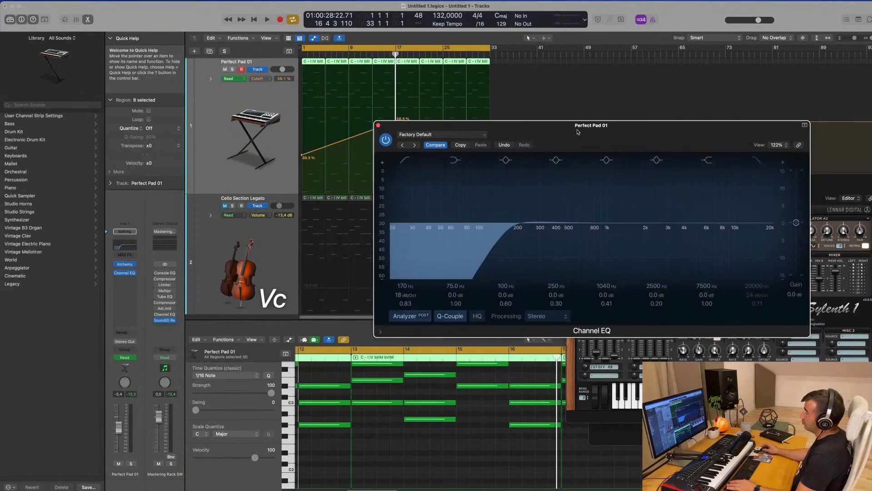
key(space)
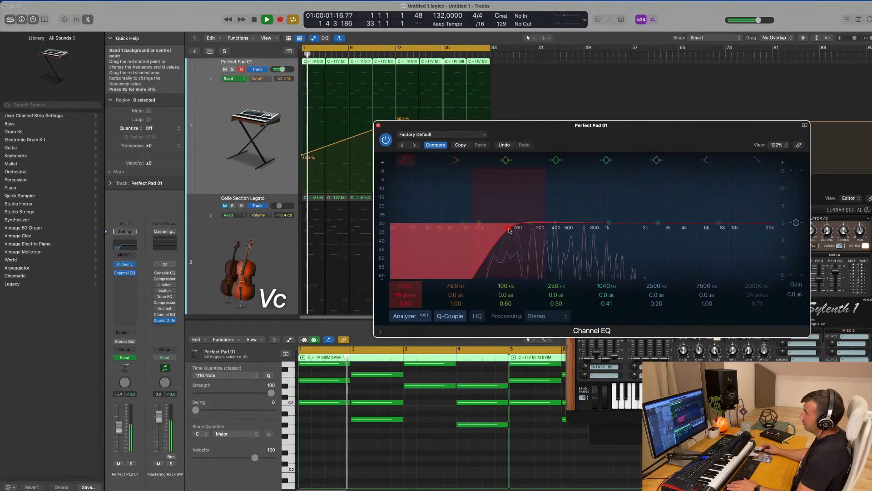
click(377, 126)
Select the Kick 1 - Above and Beyond track in the drum stack and route its output to Bus 7.
scroll(270, 180, down, 3)
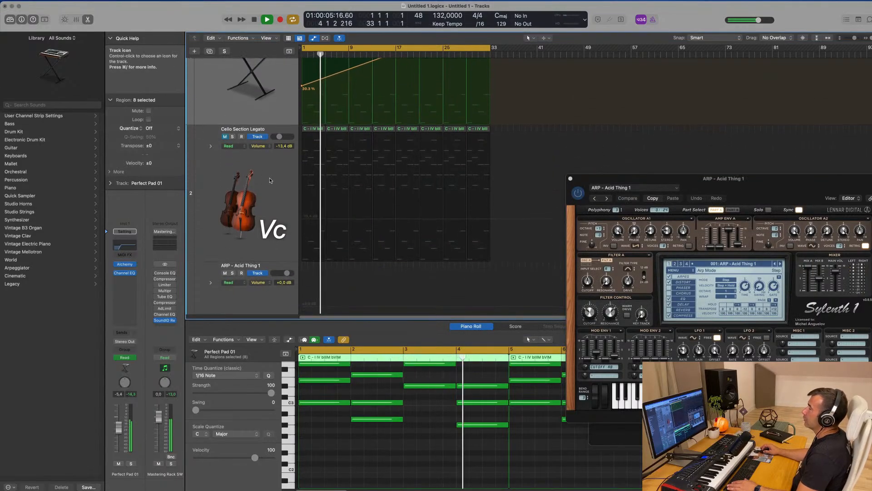
click(219, 166)
scroll(219, 167, down, 2)
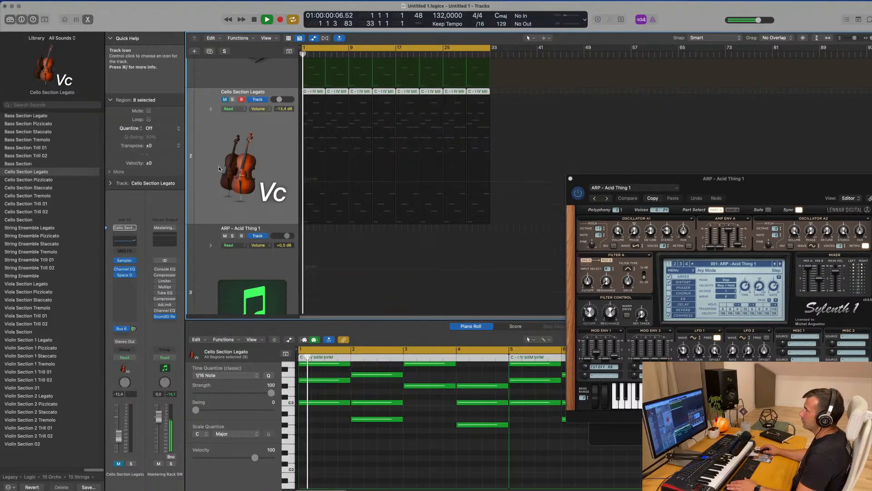
scroll(219, 168, down, 10)
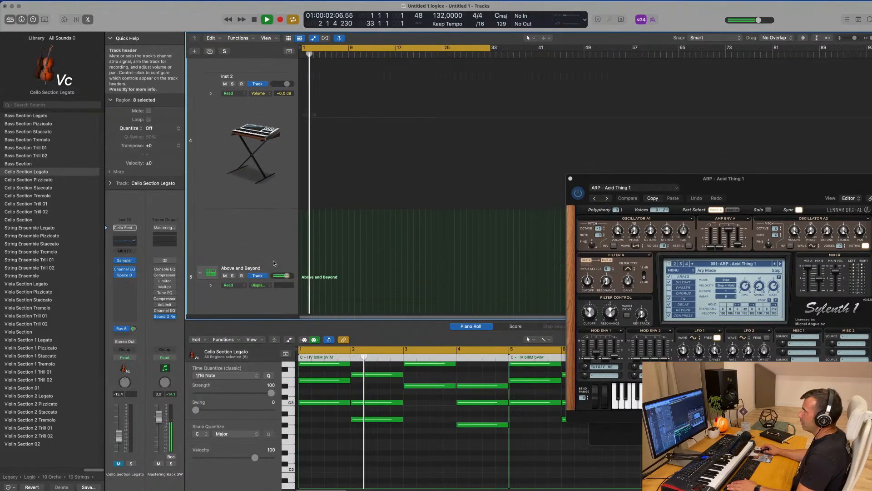
scroll(275, 263, down, 5)
click(277, 205)
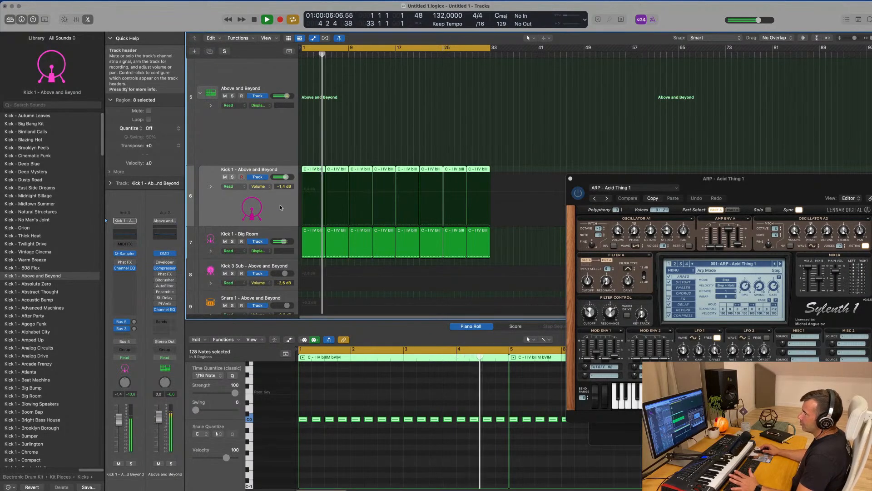
click(134, 342)
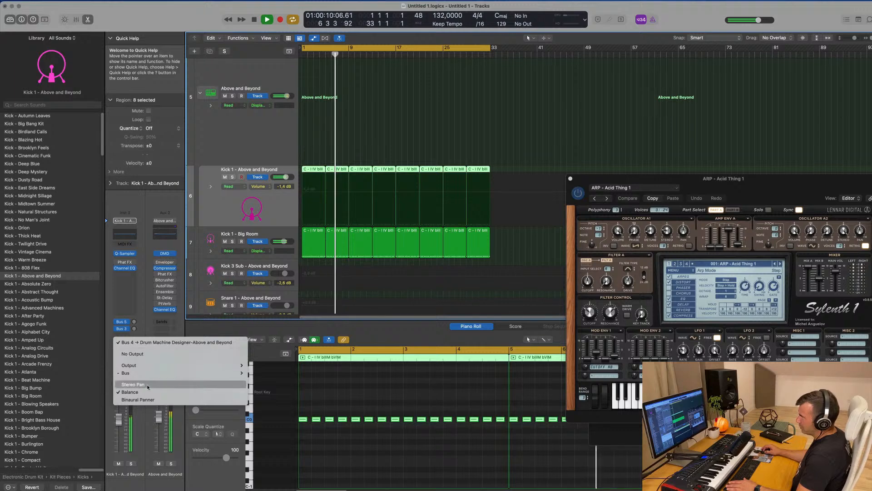
mouse_move(149, 372)
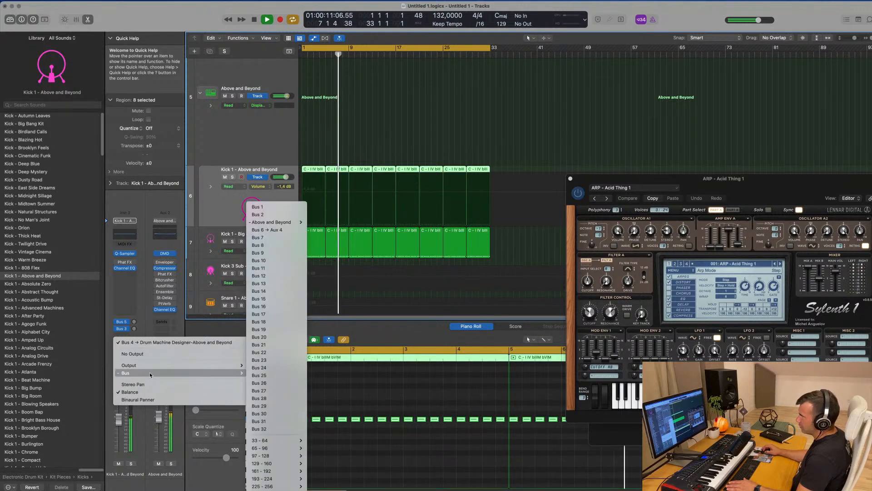
click(267, 238)
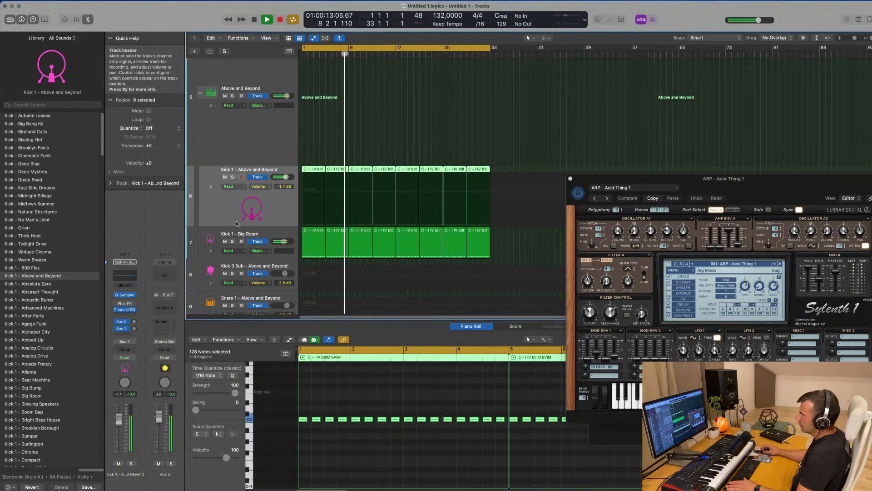
Route the output of the Kick 1 - Big Room track to Bus 7 as well.
click(279, 235)
click(127, 343)
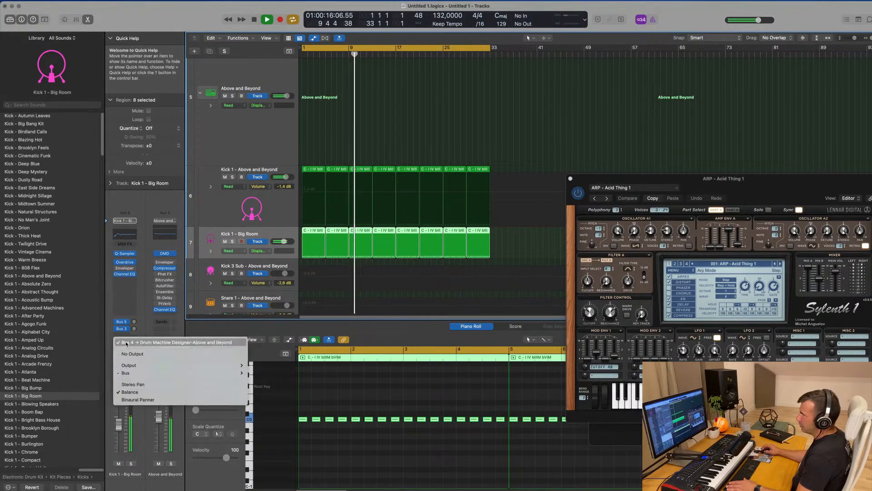
mouse_move(135, 374)
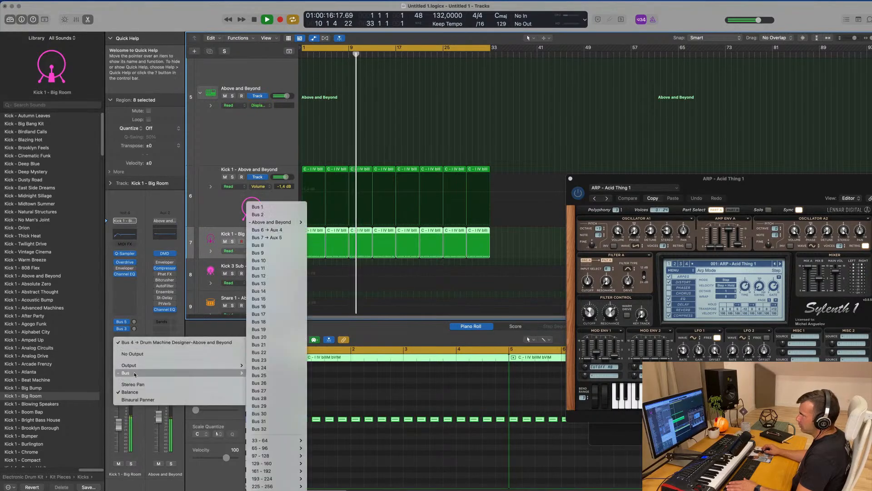
click(268, 237)
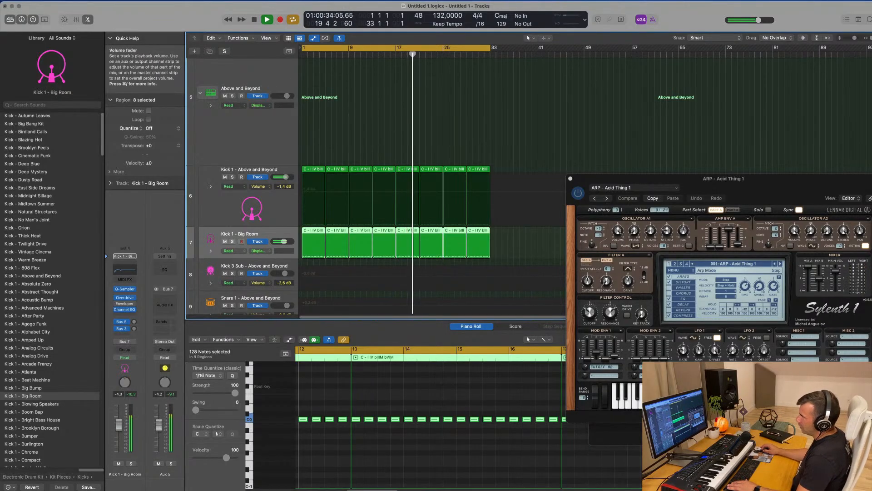
Lower the Aux 5 kick bus to -4.7 dB and the Perfect Pad 01 track to -11.0 dB.
drag(160, 422, 162, 424)
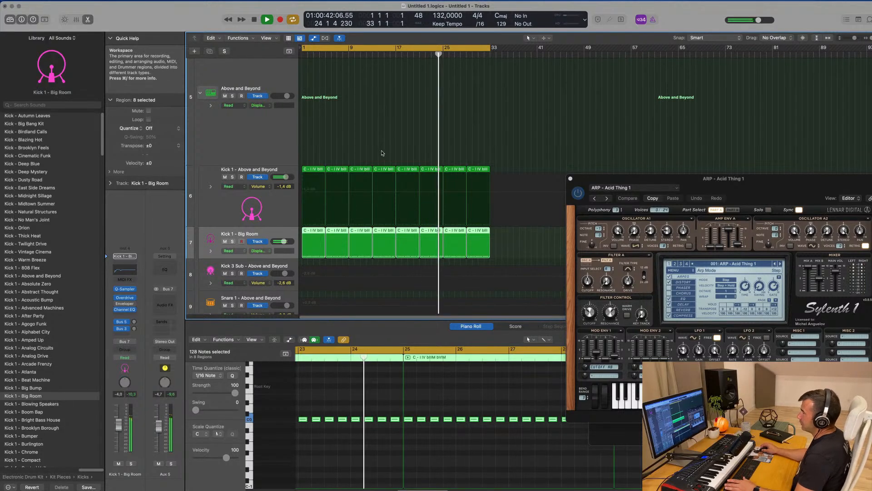
scroll(376, 158, up, 6)
scroll(377, 159, up, 3)
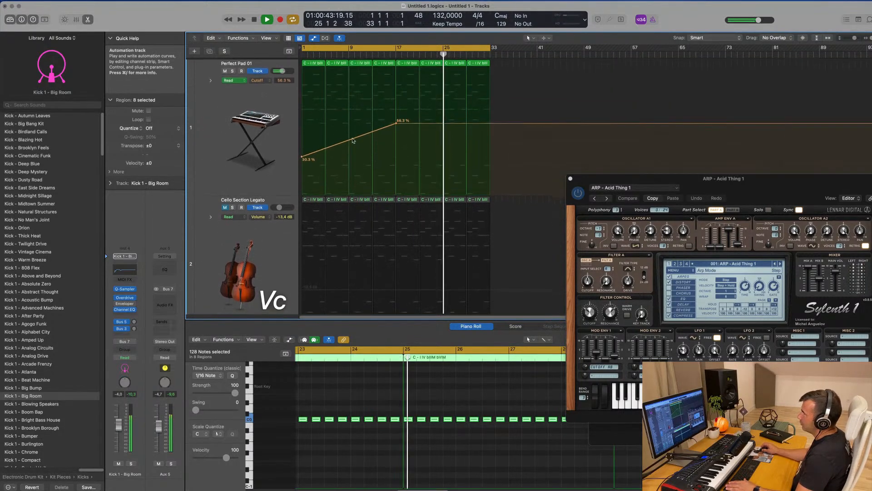
click(290, 122)
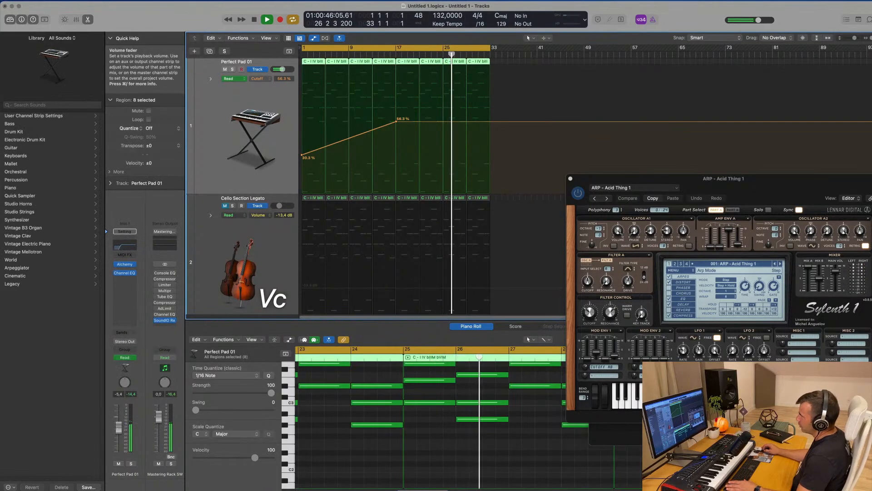
drag(121, 427, 119, 434)
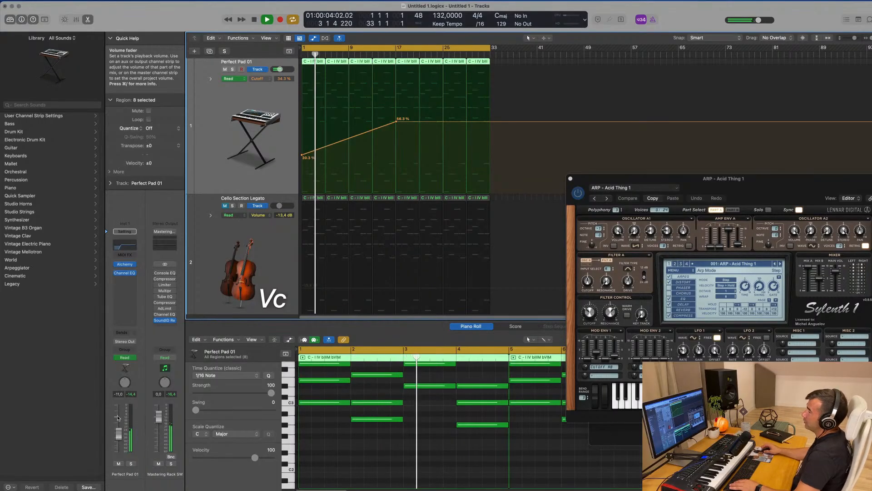
Shape Perfect Pad 01's cutoff automation to fall from 55.8 % at bar 17 to about 50.8 % at bar 33.
scroll(232, 234, down, 3)
scroll(233, 234, down, 5)
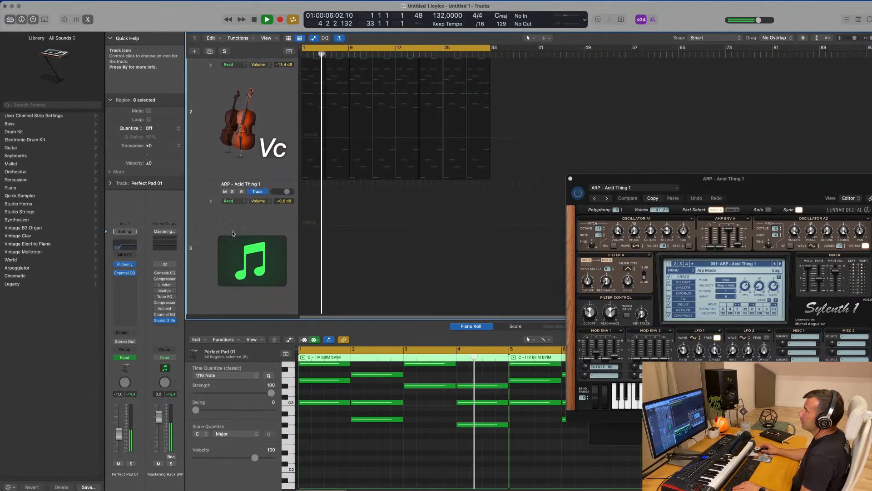
scroll(248, 238, up, 8)
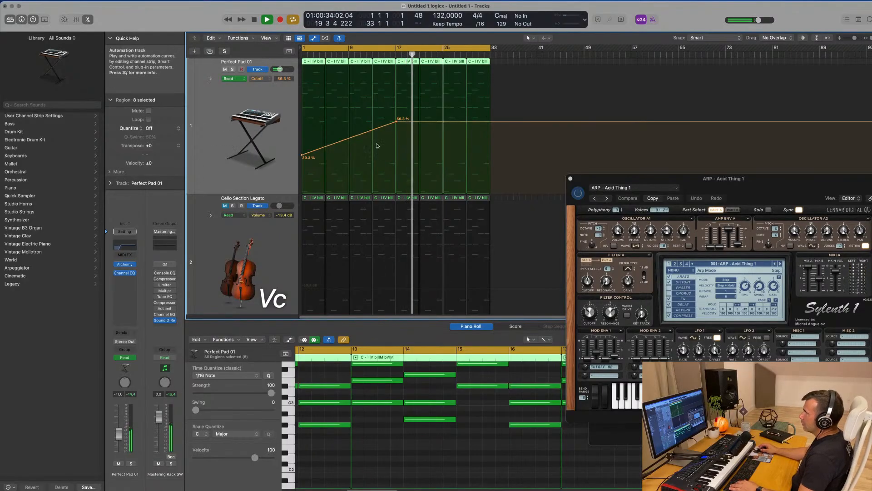
drag(492, 124, 491, 154)
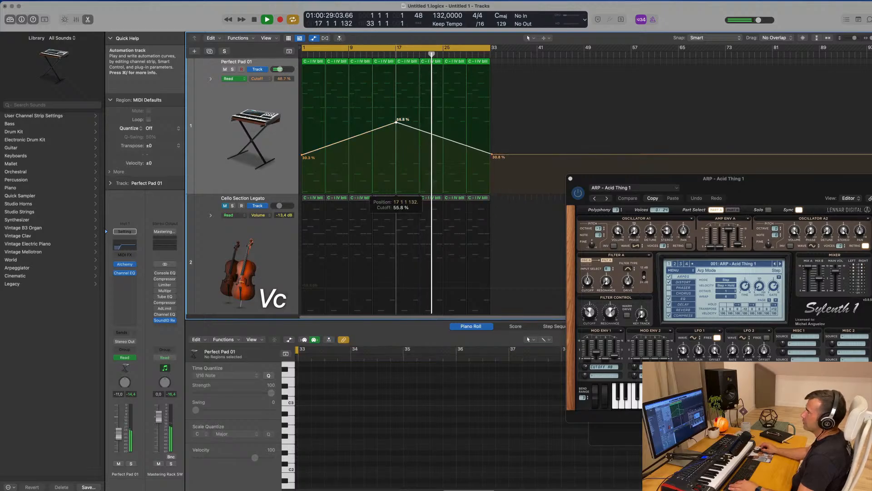
Select and unmute the Cello Section Legato track, and restart playback from the beginning.
scroll(316, 138, down, 5)
scroll(316, 138, down, 2)
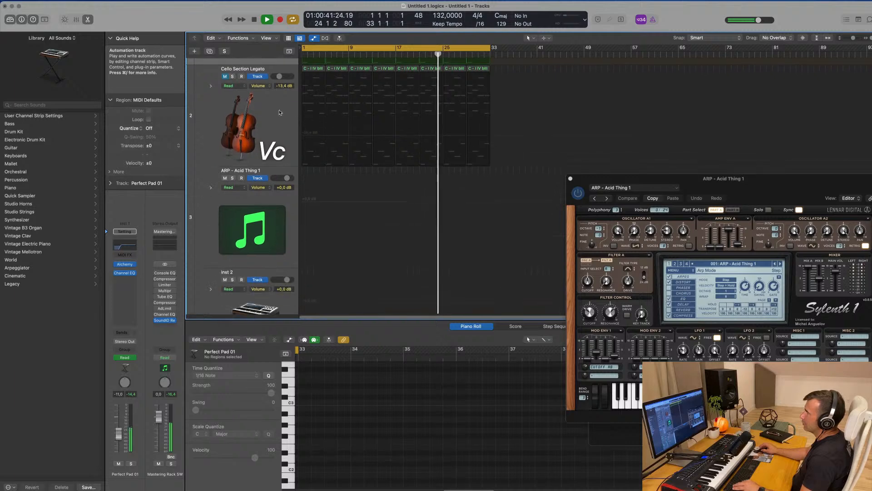
click(219, 109)
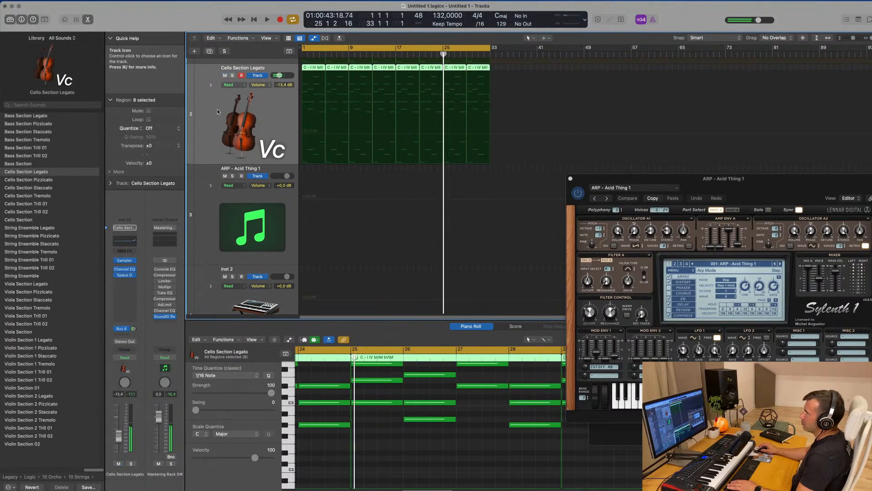
key(Return)
key(Return)
Enable the low cut in the cello's Channel EQ at 218 Hz.
click(124, 240)
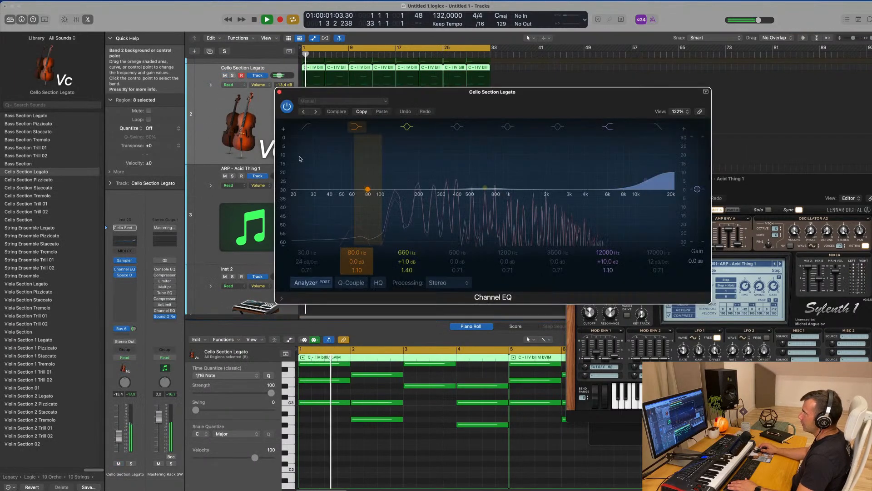
click(306, 127)
drag(311, 188, 405, 185)
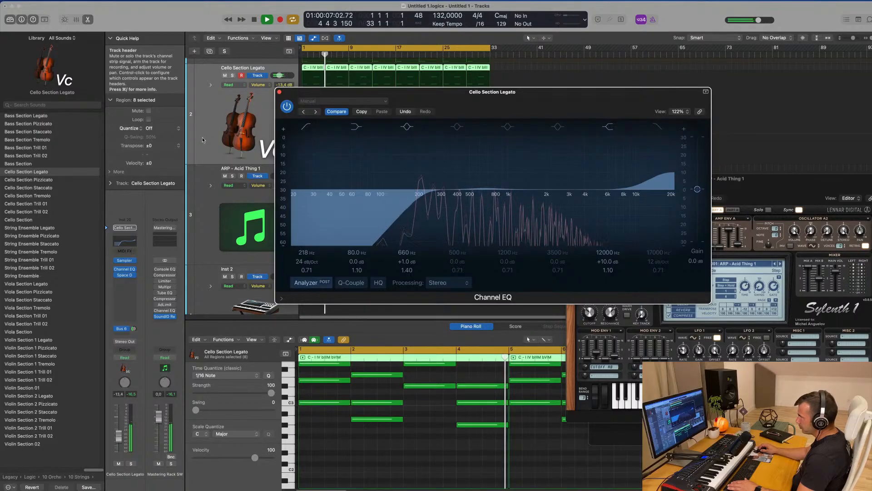
Lower the Cello Section Legato volume to -23.0 dB and close its EQ.
drag(119, 436, 120, 438)
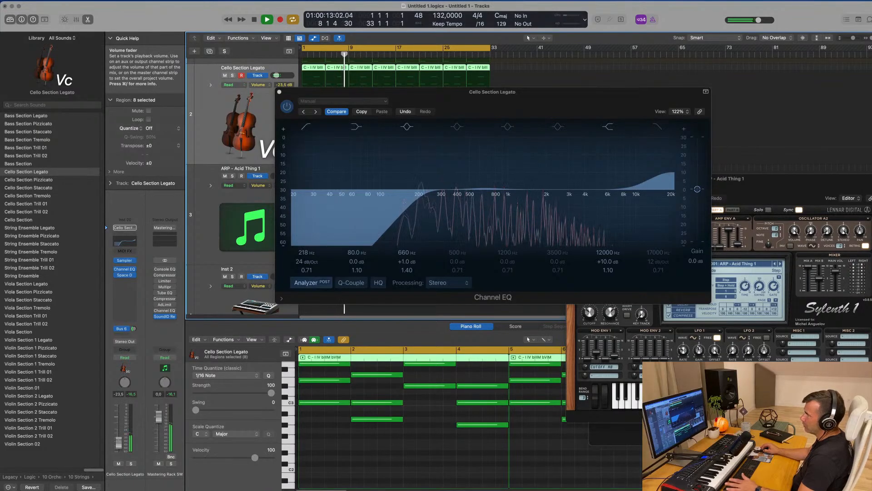
drag(119, 442, 119, 442)
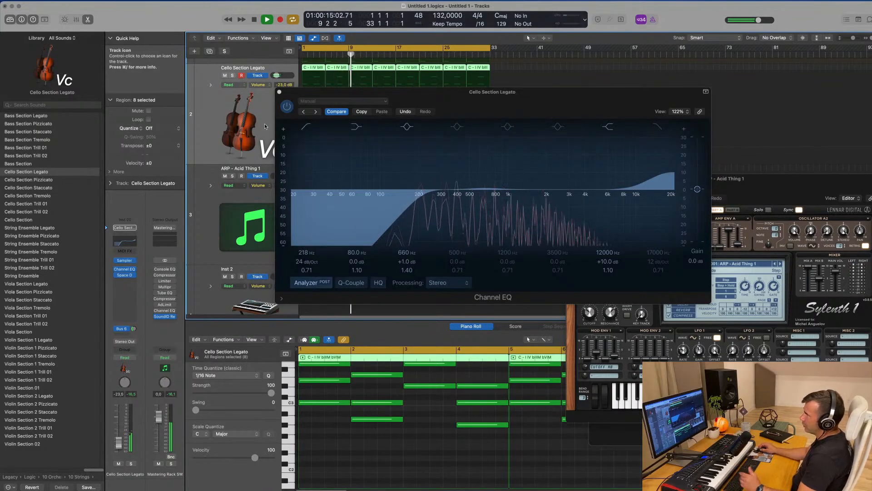
click(279, 93)
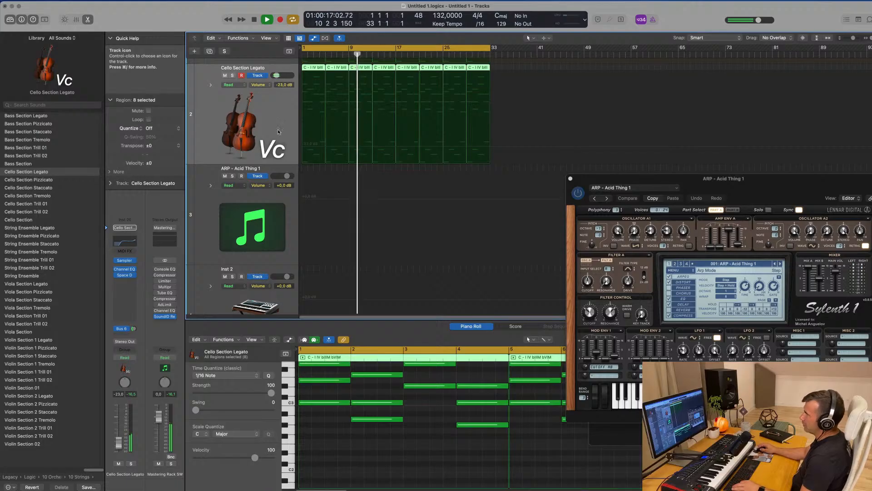
Copy the first Kick 1 - Above and Beyond region to bar 1 of the first snare track in the drum stack.
scroll(278, 132, up, 3)
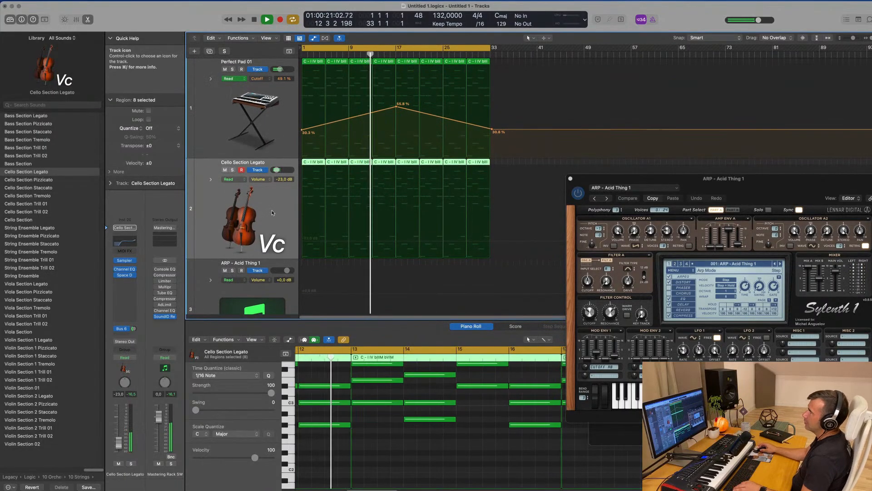
scroll(271, 212, down, 2)
scroll(273, 212, down, 5)
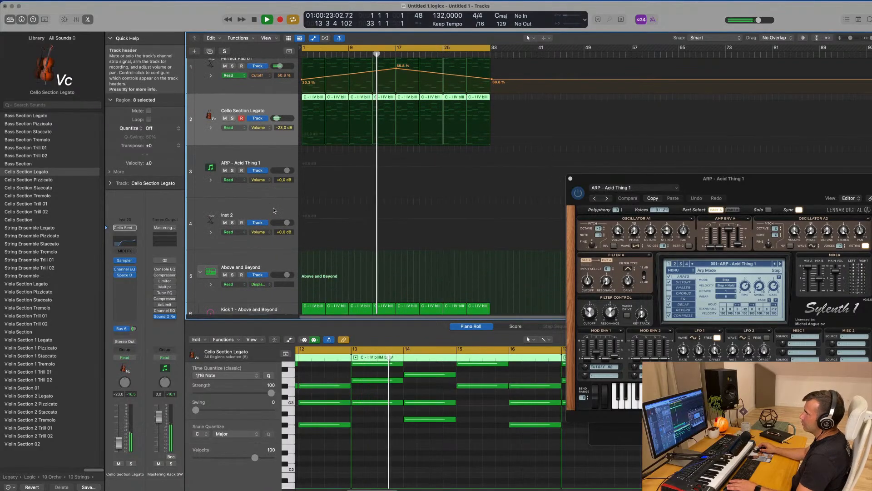
scroll(290, 214, down, 3)
scroll(292, 214, down, 12)
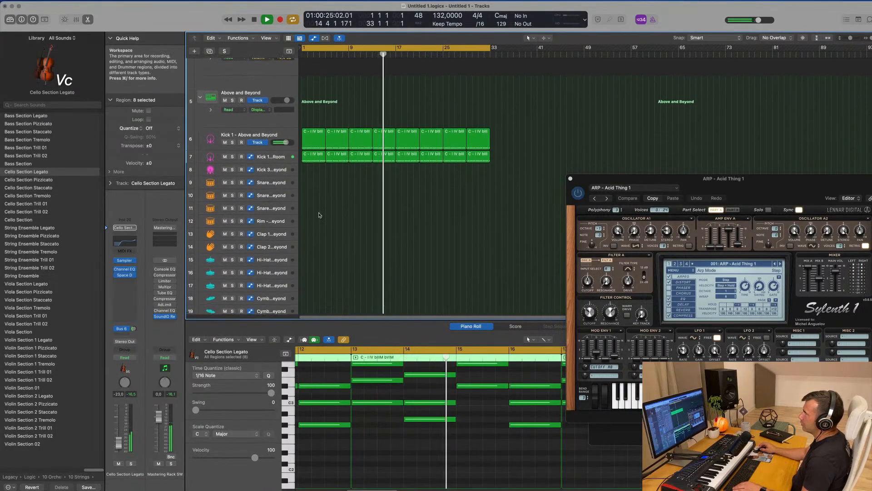
drag(320, 133, 310, 153)
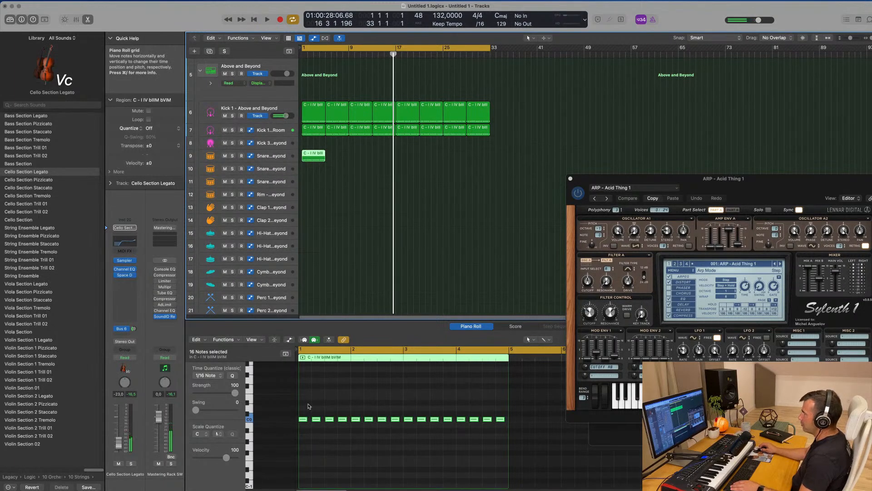
Delete every other note from beat 1 in the copied region and move the remaining eight snare notes up in pitch.
click(303, 418)
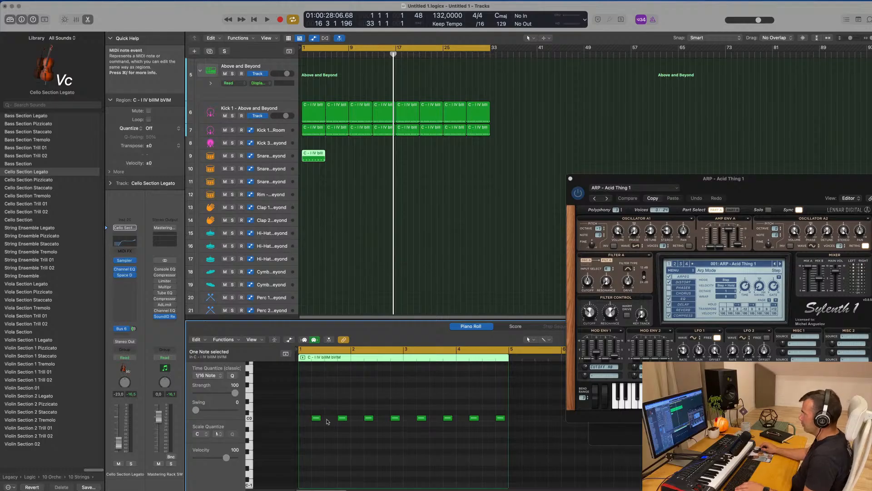
drag(312, 411, 503, 430)
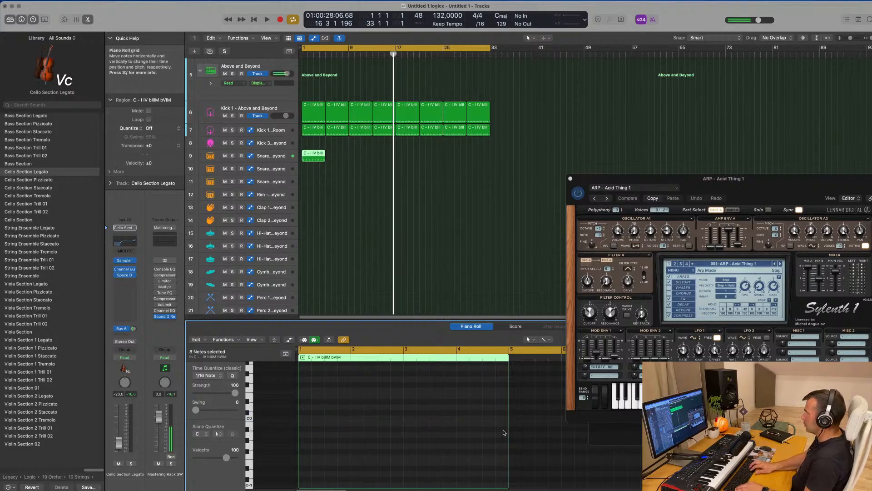
key(shift+space)
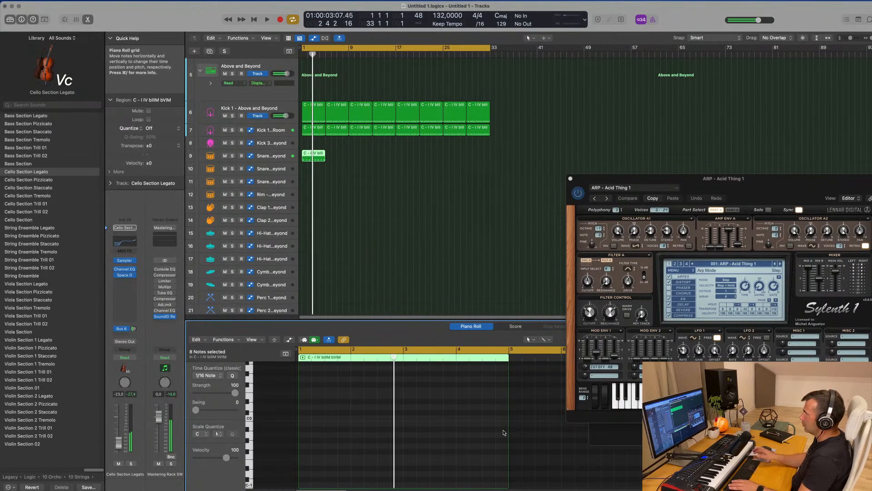
Audition the pattern on the neighbouring snare track and move the region back to Snare 1 - Above and Beyond.
key(space)
key(space)
key(space)
drag(316, 155, 316, 167)
key(space)
mouse_move(316, 167)
mouse_down()
mouse_move(316, 180)
mouse_move(313, 156)
mouse_up()
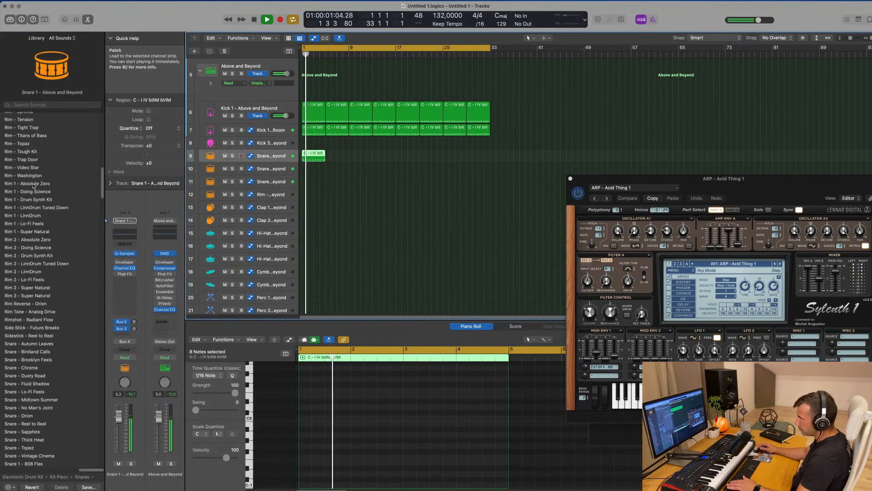
Browse the snare patches during playback and load Snare 1 - Roland TR-909 on the first snare track.
scroll(45, 236, down, 6)
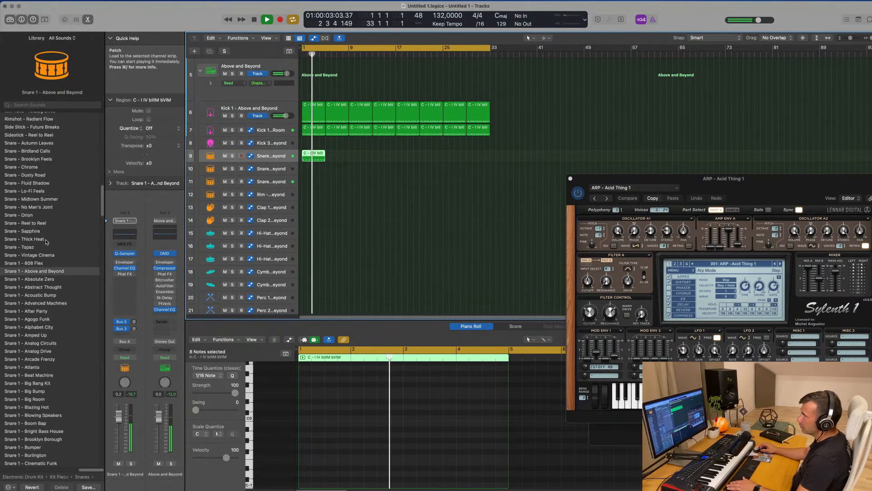
scroll(60, 232, down, 5)
scroll(59, 232, down, 10)
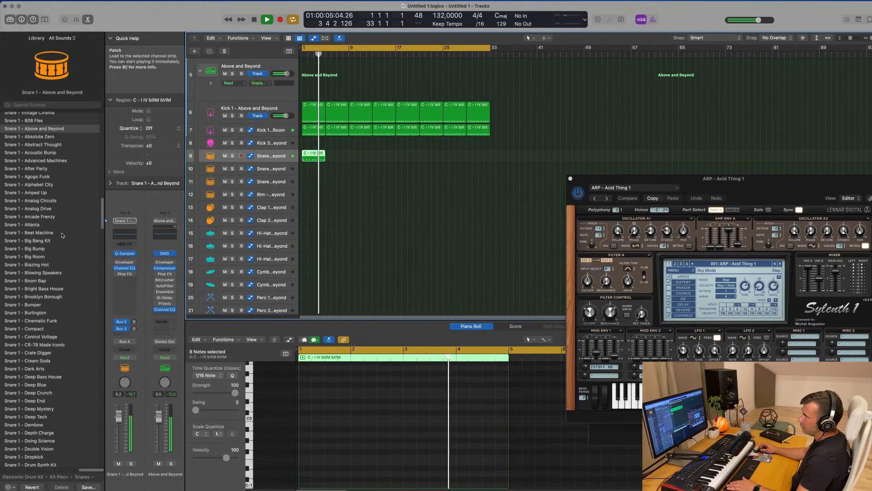
scroll(62, 235, down, 9)
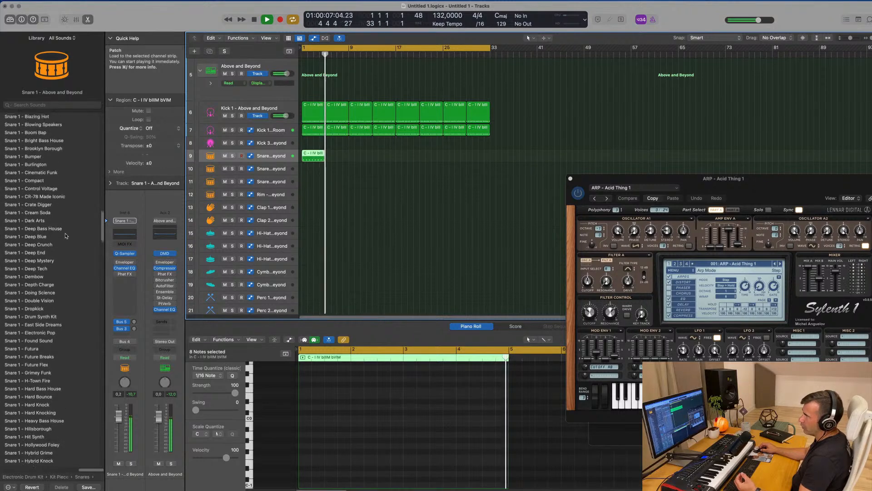
scroll(66, 236, down, 10)
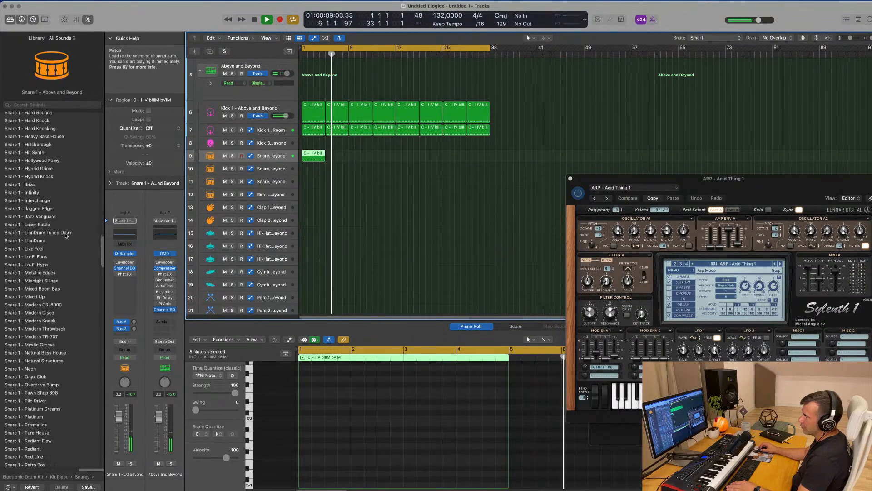
scroll(66, 236, down, 4)
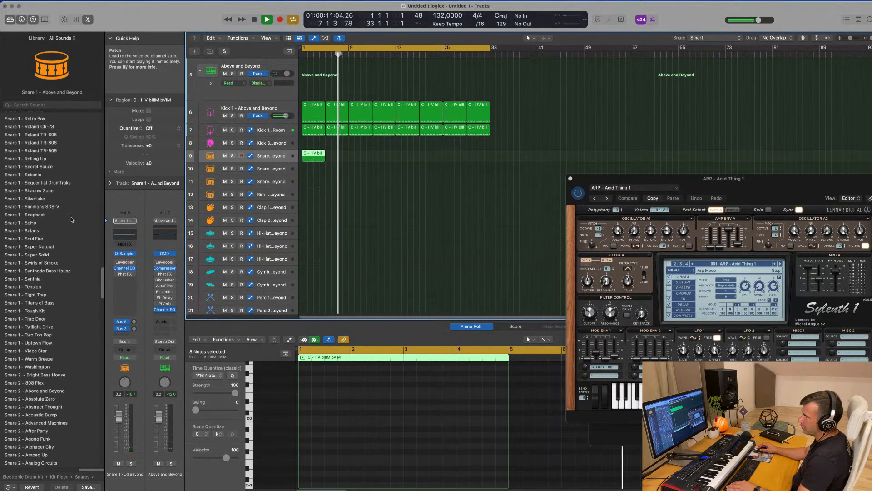
scroll(91, 222, up, 3)
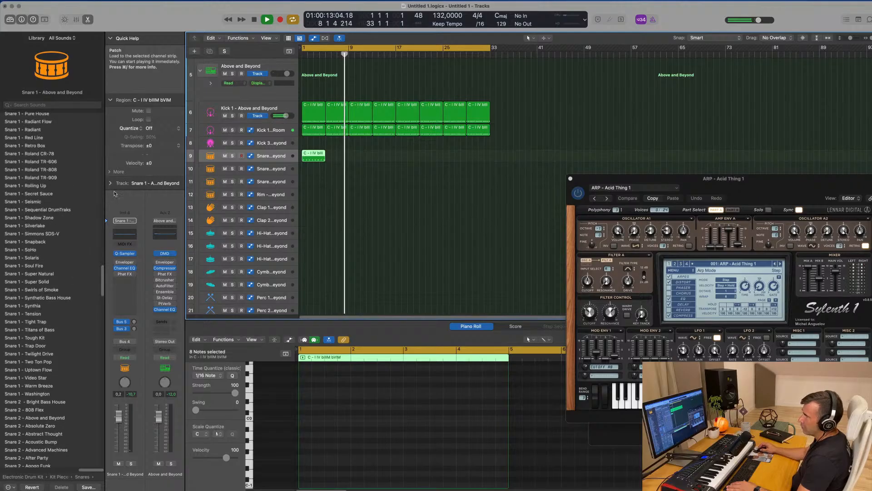
click(59, 178)
key(space)
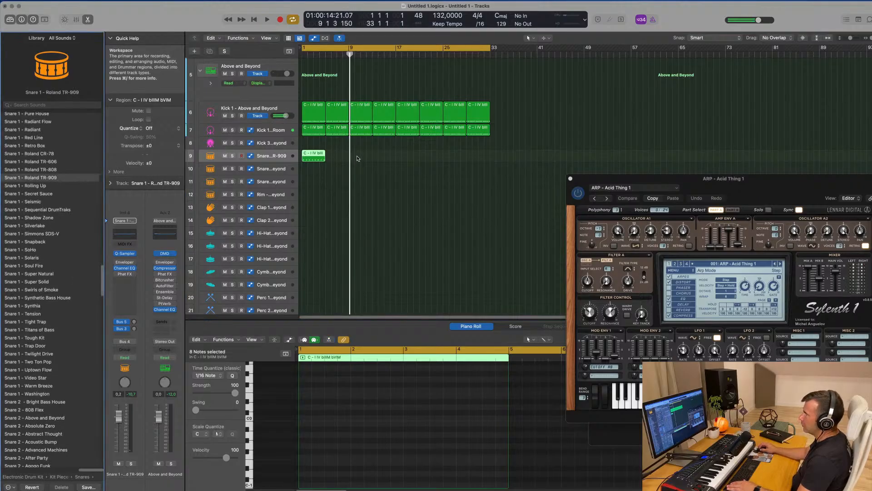
Repeat the Roland TR-909 snare region back to back up to bar 33 and play it from the start.
click(358, 158)
click(312, 154)
key(super+r)
key(super+r)
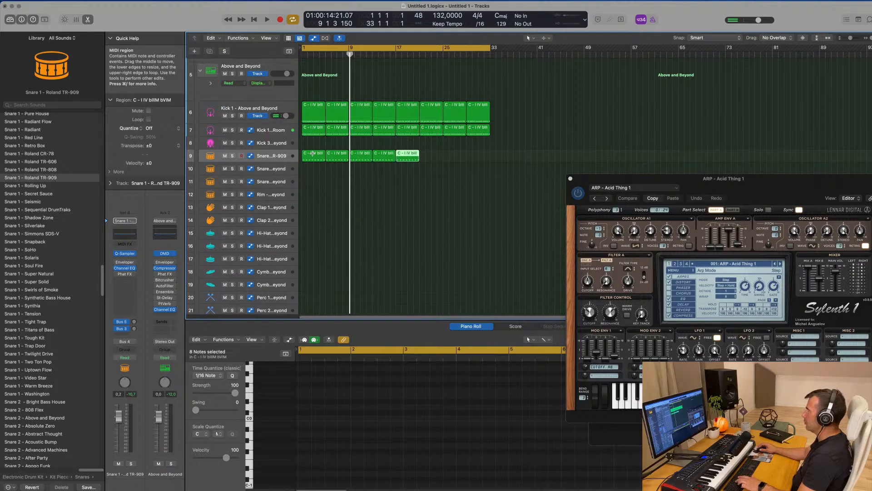
key(space)
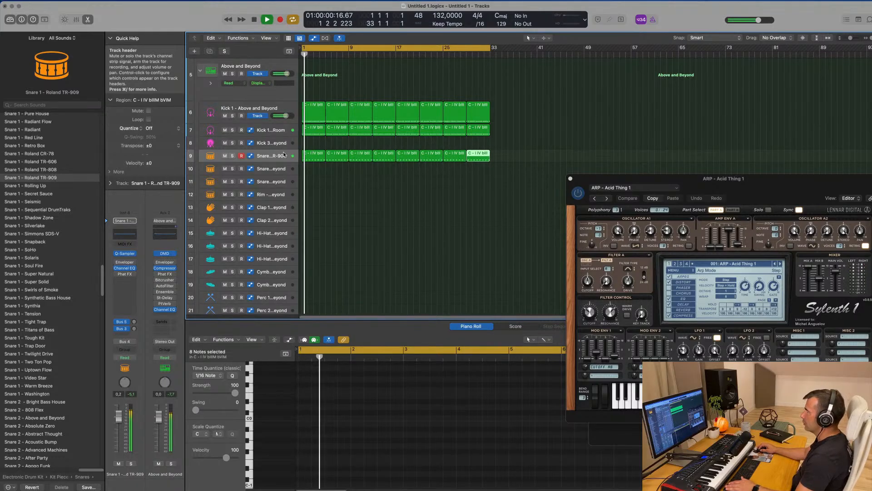
Select the Snare 1 - Roland TR-909 track and lower its volume to -8.2 dB during playback.
click(275, 157)
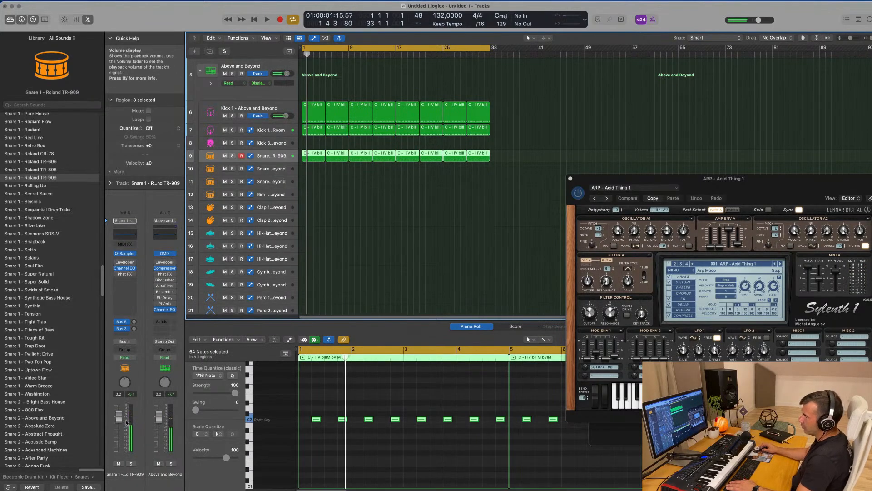
key(space)
drag(119, 427, 121, 434)
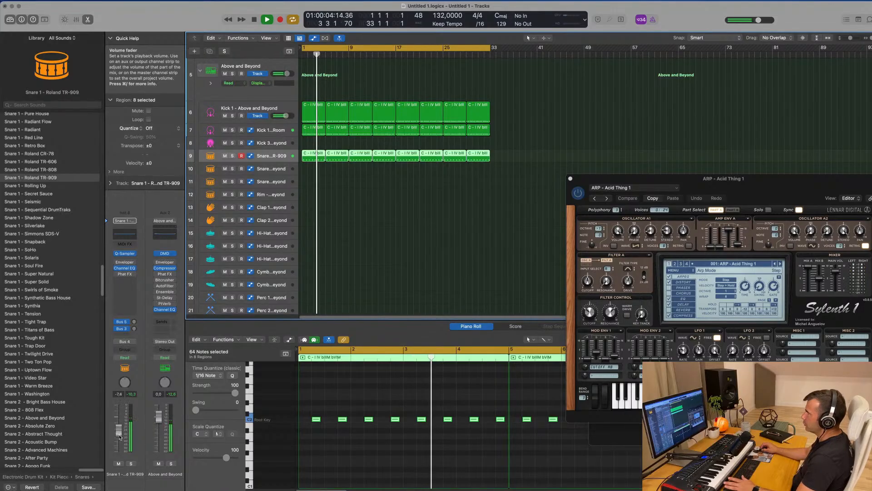
drag(120, 433, 120, 435)
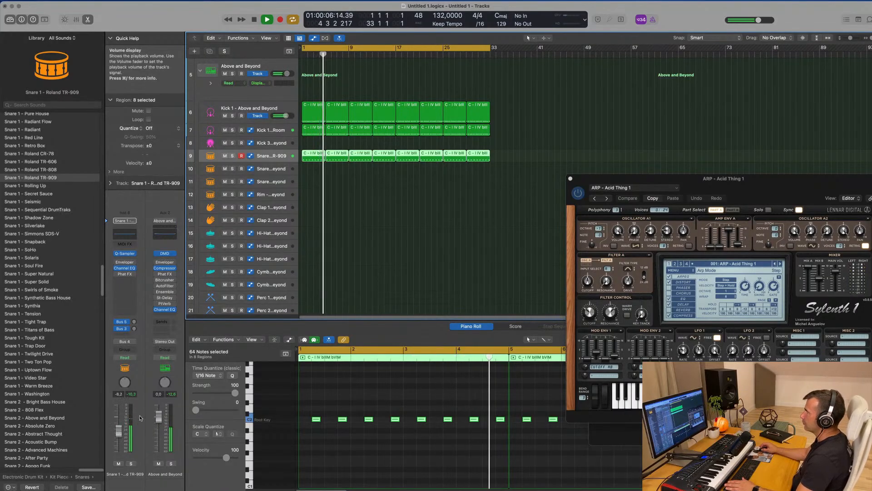
Mute the Kick 1 - Above and Beyond track.
click(224, 116)
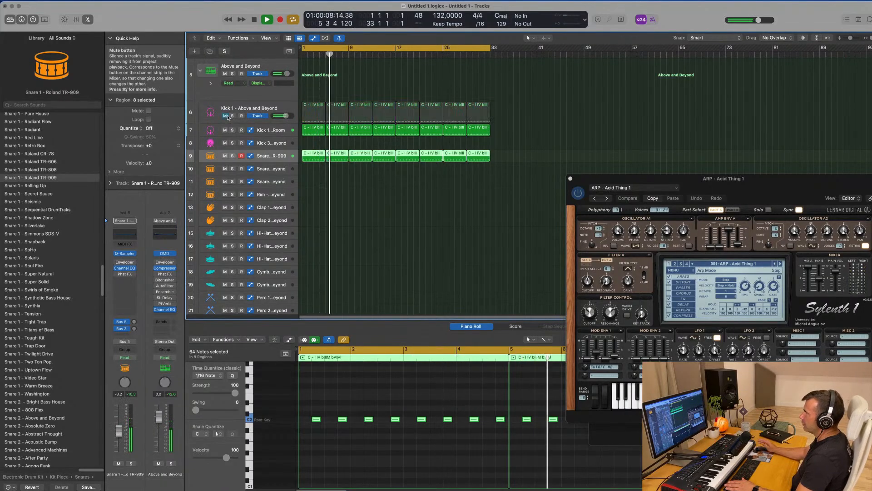
Unmute the Kick 1 - Above and Beyond track and set its volume to -1.5 dB during playback.
click(275, 131)
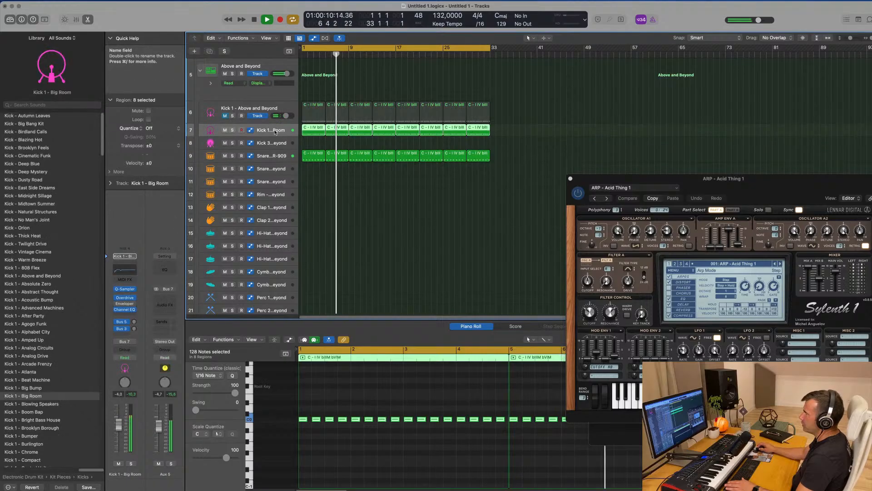
click(260, 110)
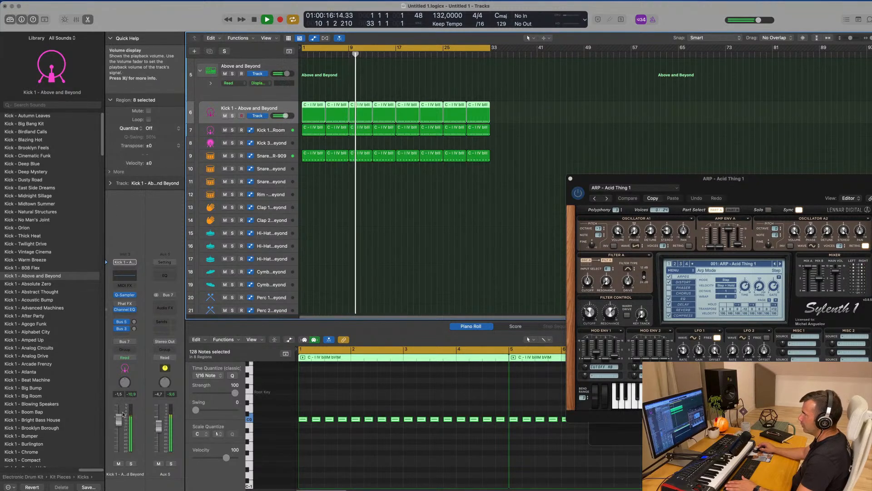
click(403, 202)
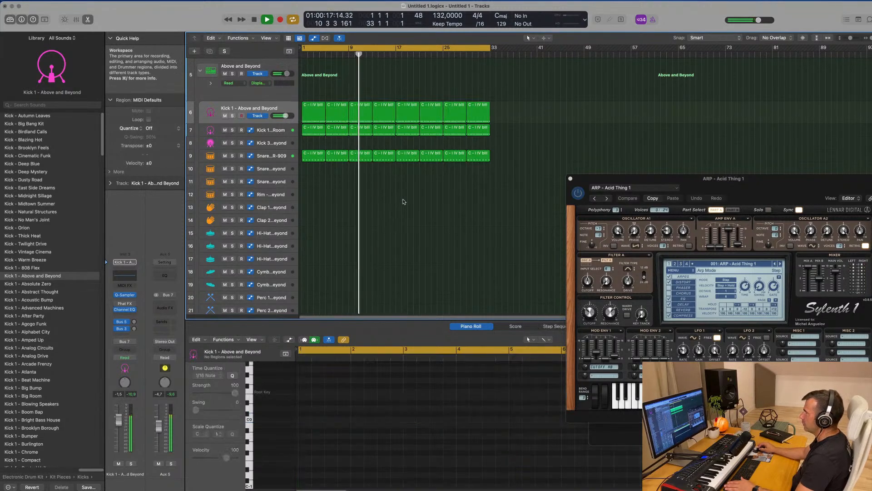
Copy the first Kick 1 - Above and Beyond region to the first hi-hat track at bar 1.
click(319, 158)
click(315, 114)
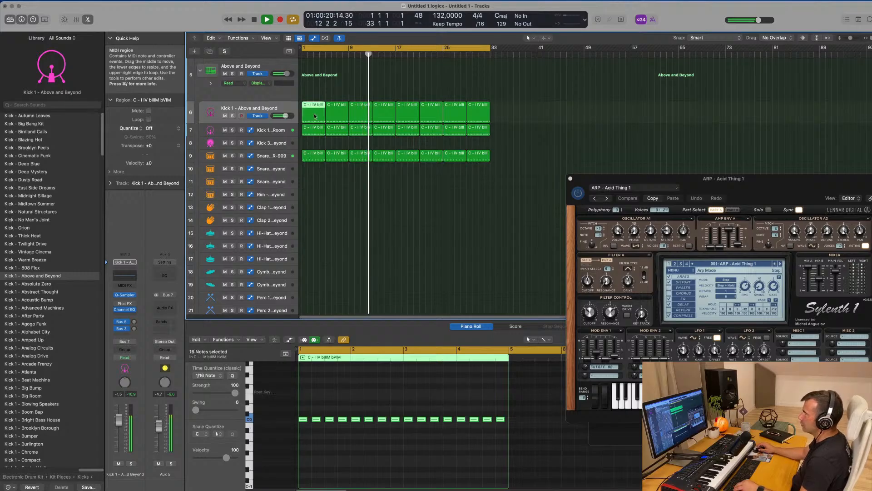
drag(315, 115, 315, 233)
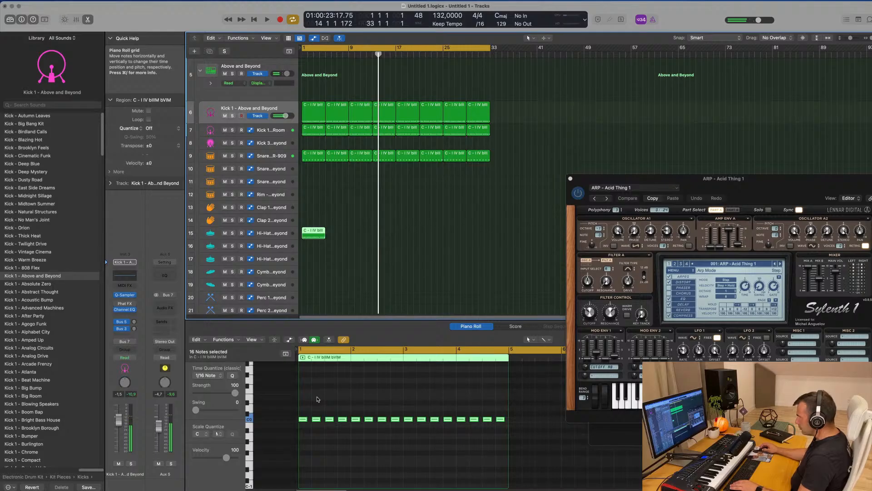
Shift all copied hi-hat notes to the off-beats starting at 1 1 3 1, shorten them, transpose them up by octaves to the root key and play.
scroll(309, 427, up, 5)
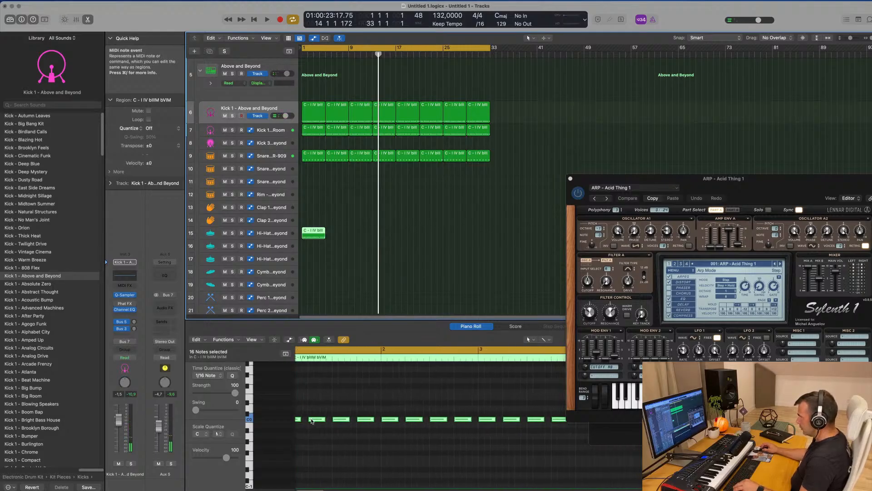
drag(313, 421, 327, 420)
click(328, 421)
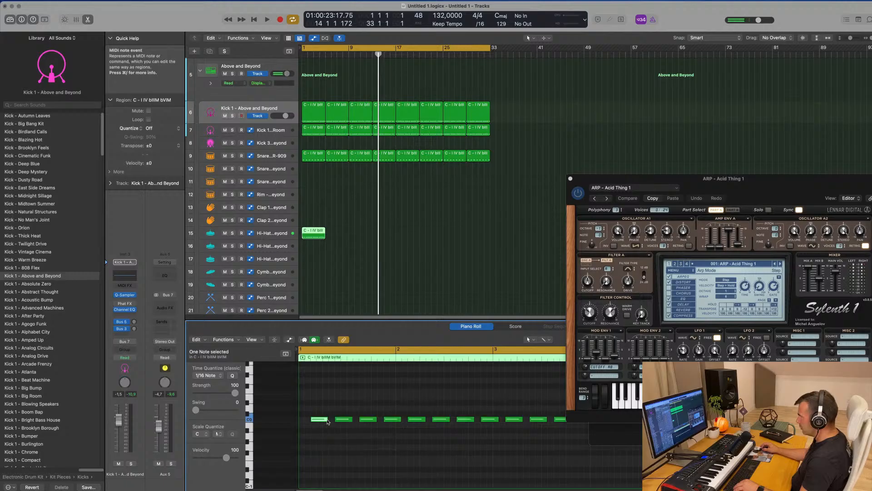
click(329, 442)
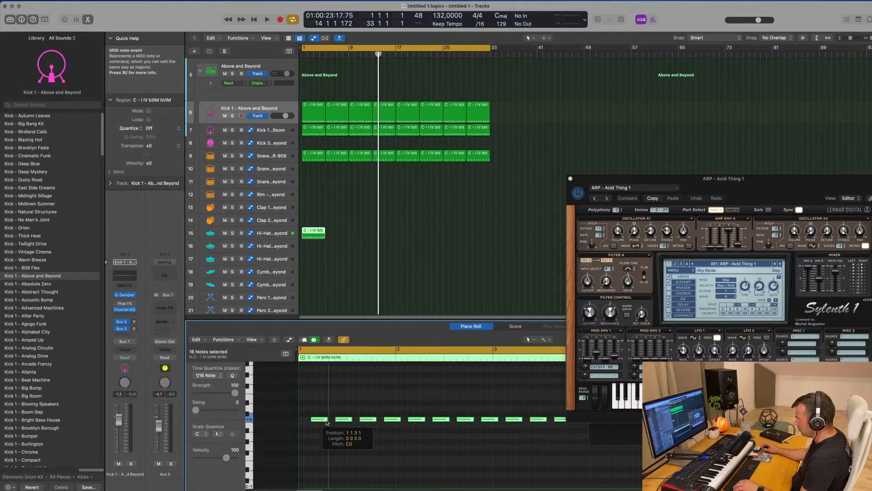
drag(326, 421, 323, 420)
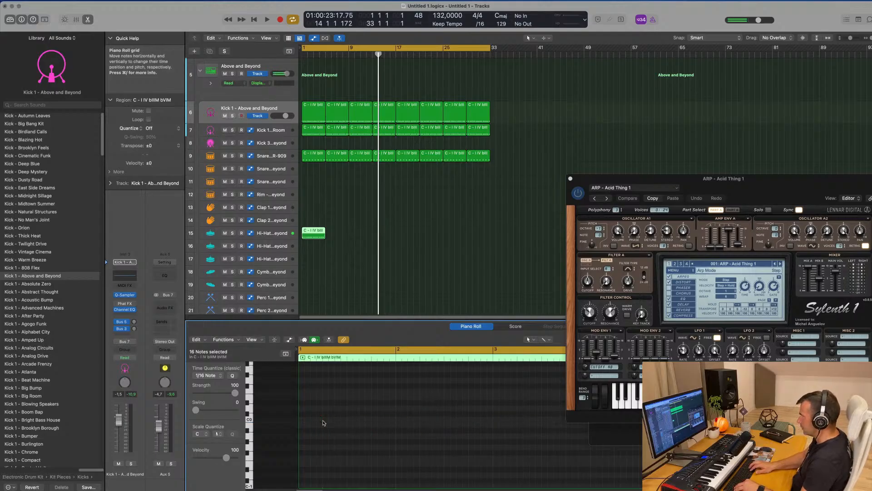
key(Return)
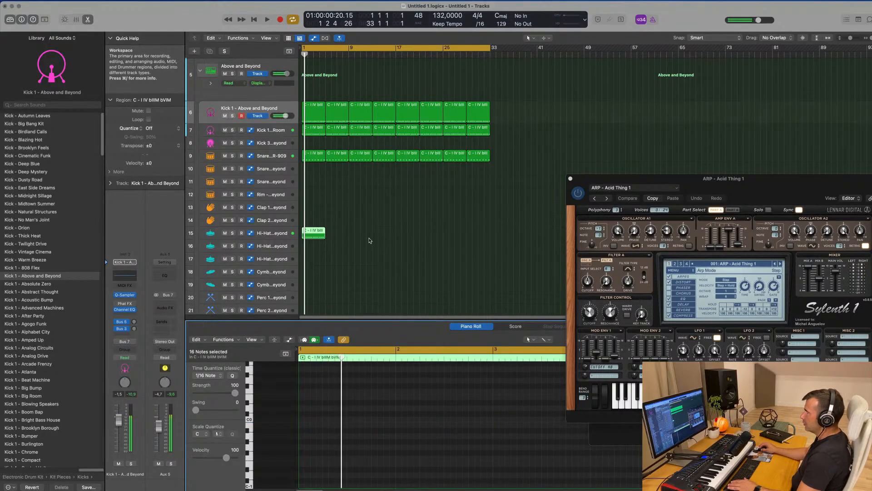
Repeat the off-beat hi-hat region back to back up to bar 33 and play it with the first hi-hat track selected.
click(321, 241)
click(320, 240)
key(super+r)
key(super+r)
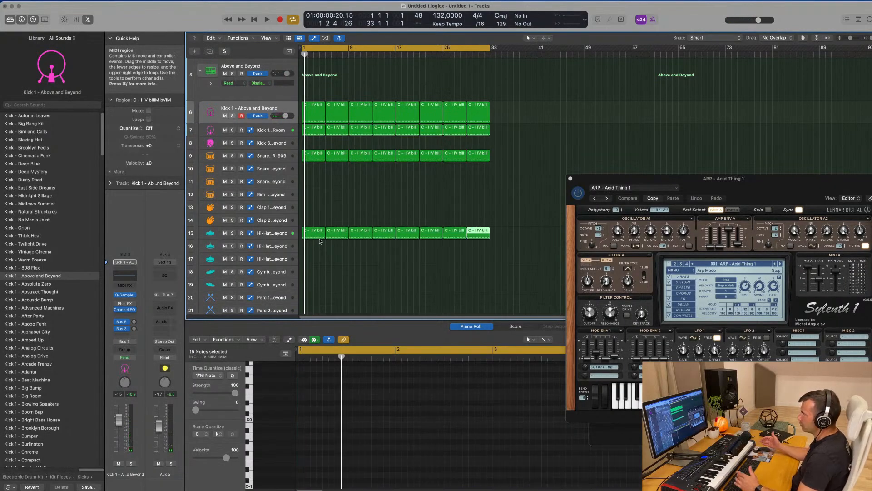
click(266, 233)
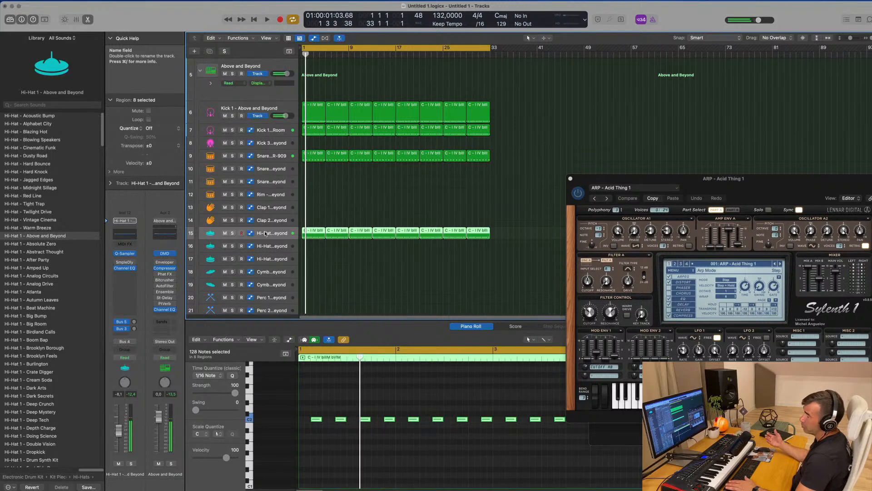
key(space)
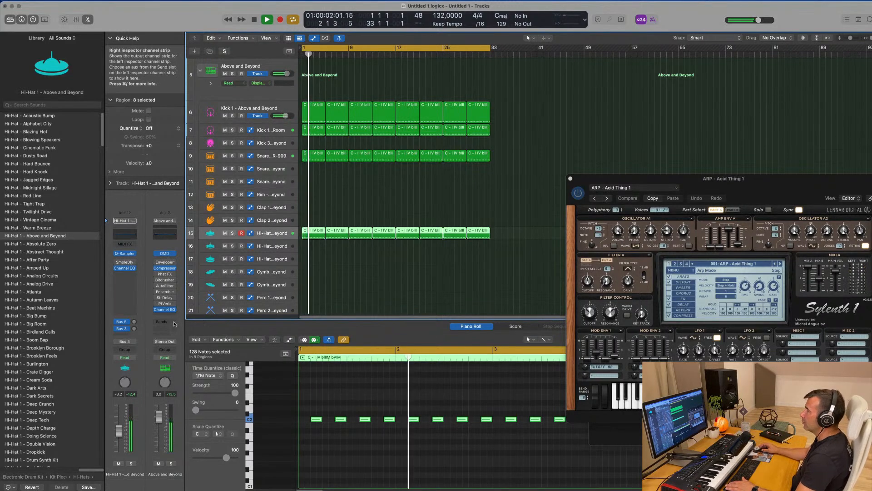
key(space)
drag(318, 236, 318, 263)
key(space)
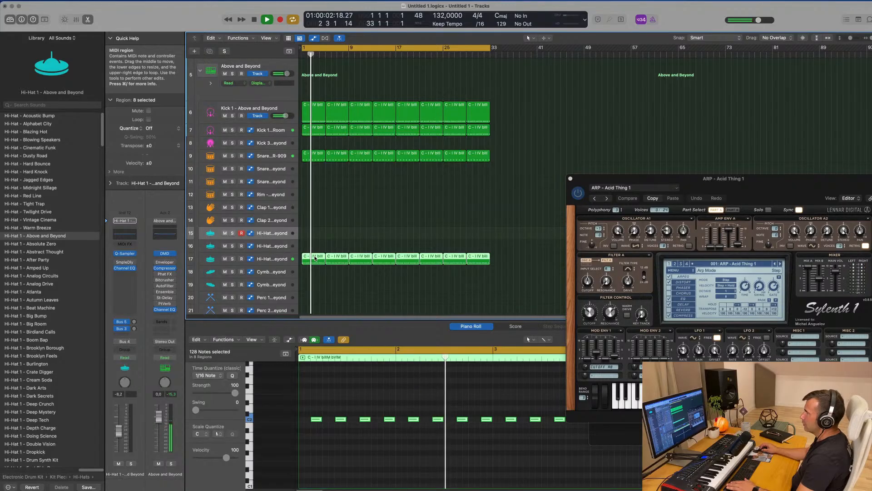
drag(316, 252, 313, 235)
key(space)
Browse the hi-hat patches during playback, load Hi-Hat Open - Deep Tech on the first hi-hat track and play from the start.
key(Return)
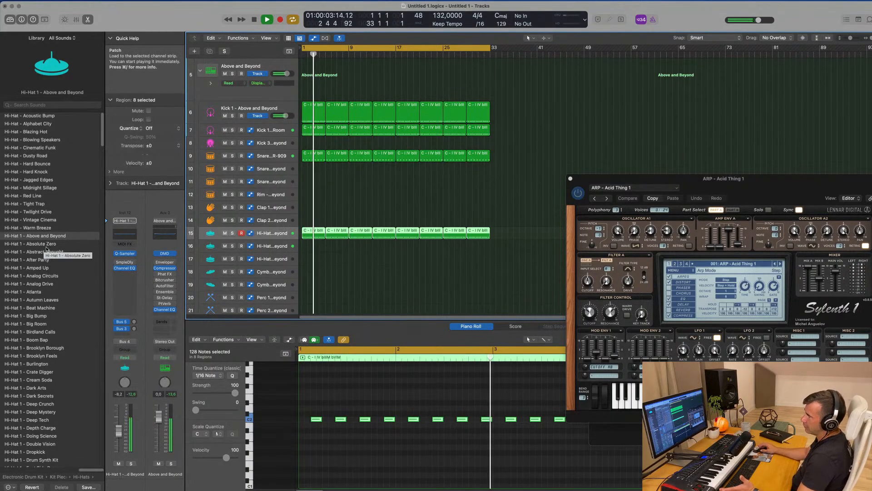
scroll(45, 272, down, 3)
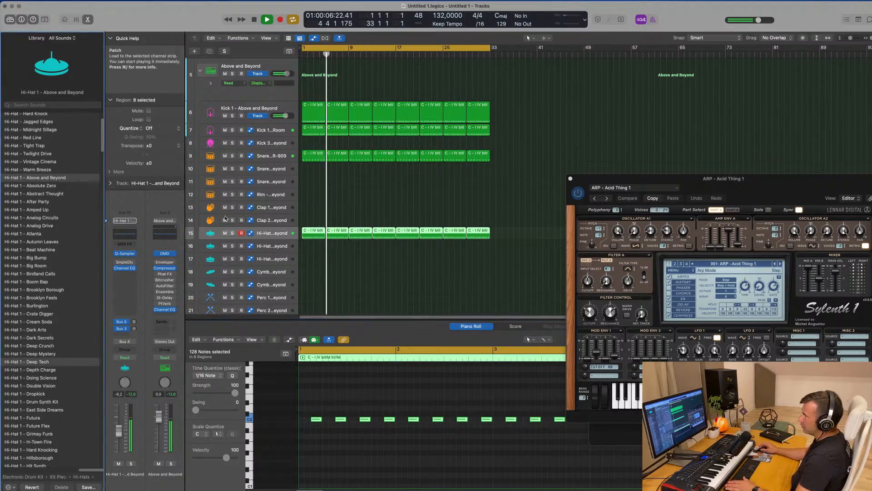
scroll(62, 316, down, 15)
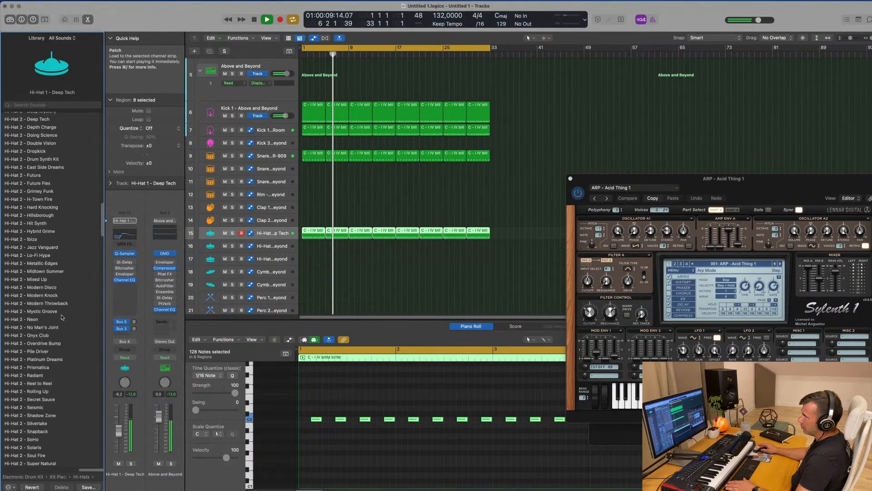
scroll(62, 317, down, 15)
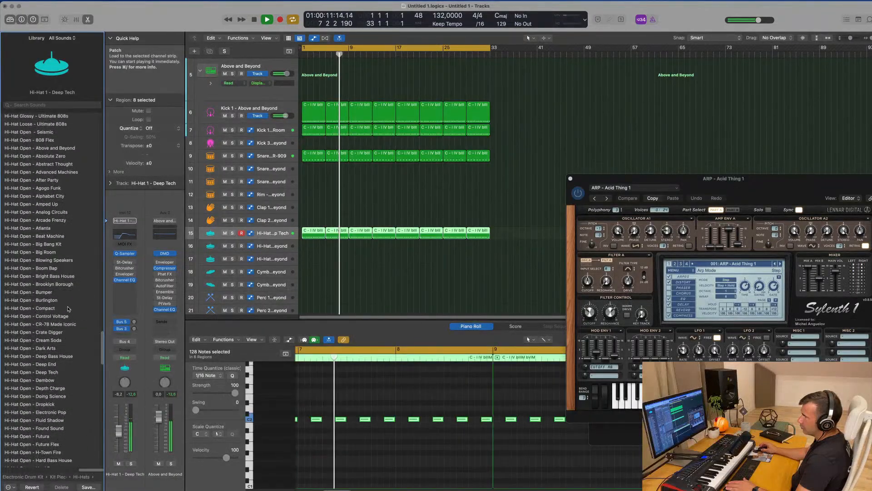
scroll(70, 309, down, 5)
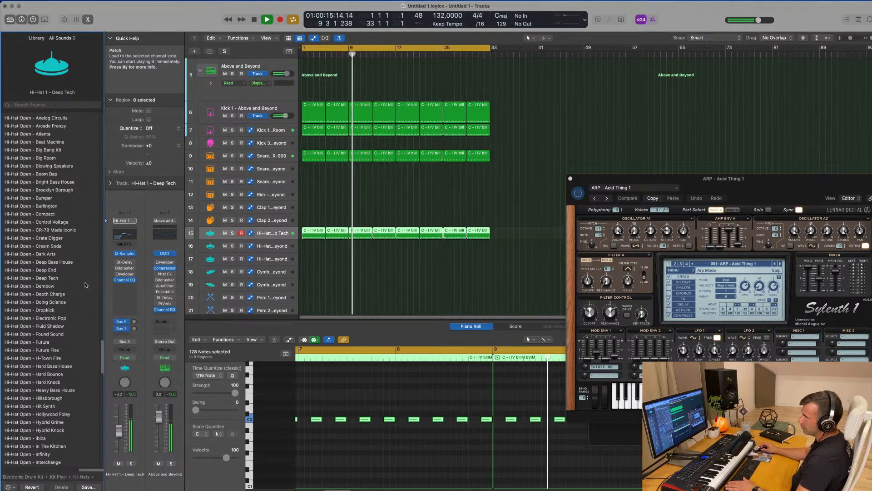
click(52, 279)
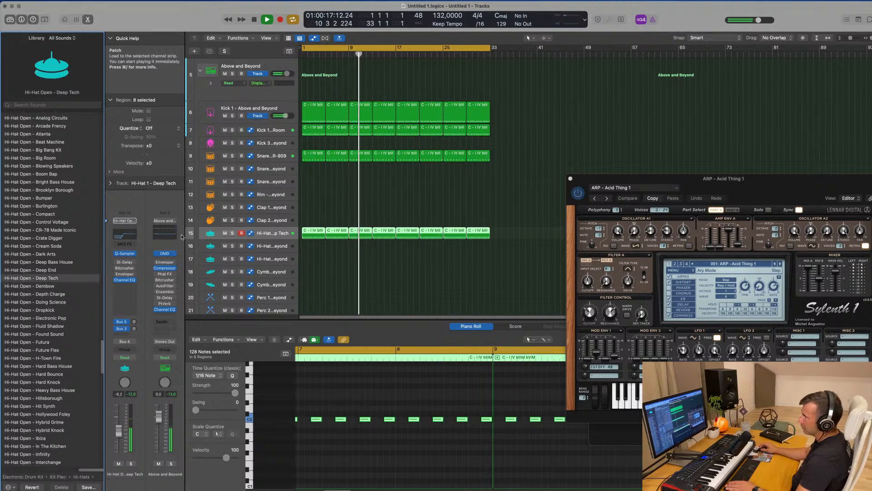
key(space)
click(361, 387)
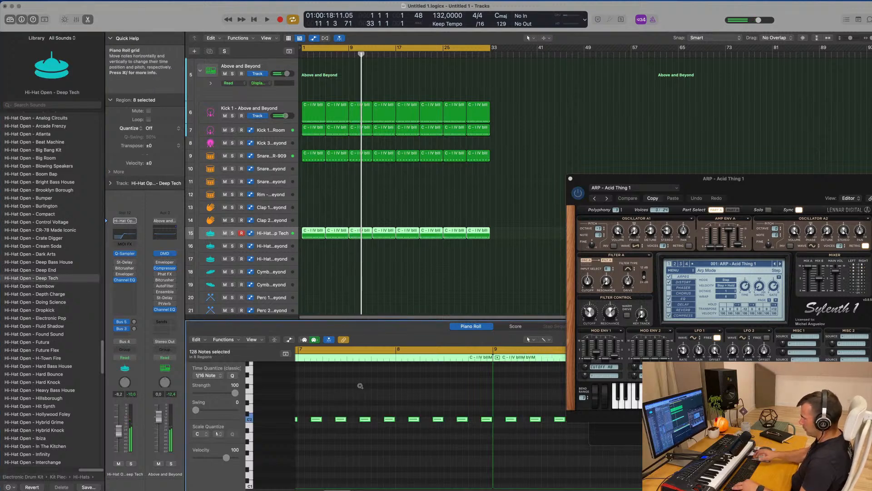
key(Return)
key(space)
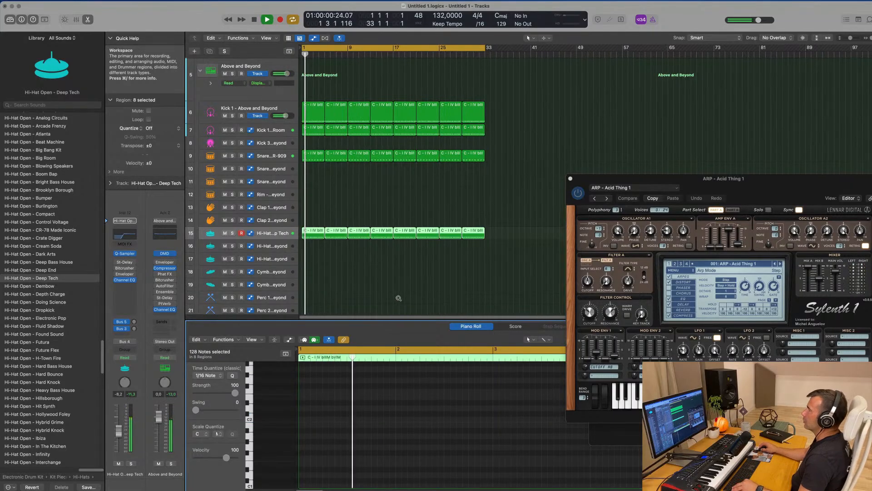
Copy the first open hi-hat region to the second hi-hat track at bar 1 and stop playback.
scroll(399, 296, down, 2)
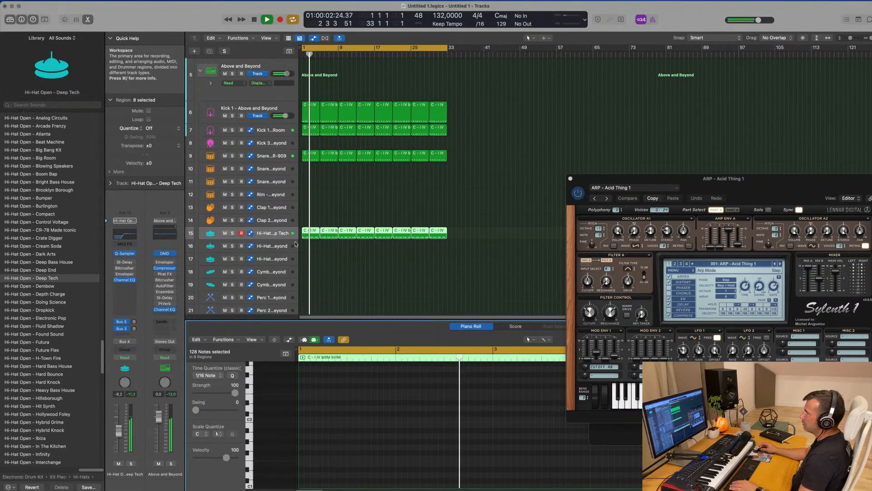
drag(307, 233, 307, 247)
key(space)
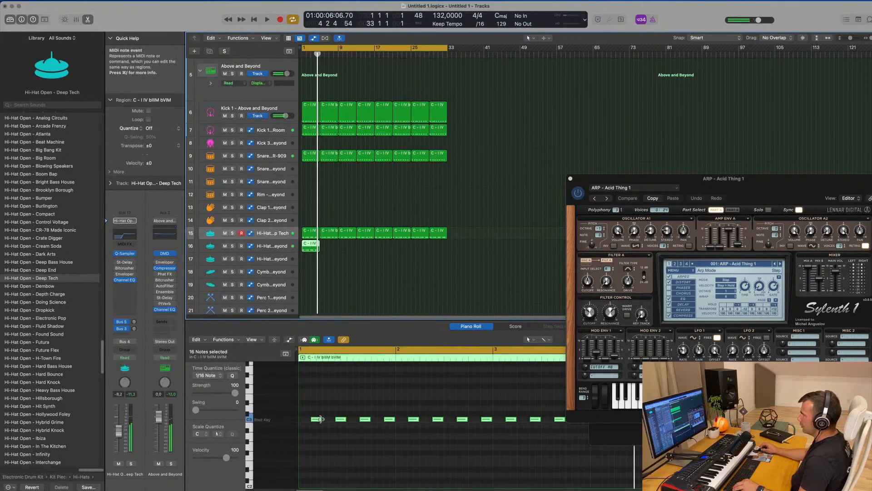
Turn the copied region into short sixteenth-note hits, leaving the third sixteenth of each beat empty, and play it briefly.
mouse_move(320, 418)
mouse_down()
mouse_move(306, 419)
mouse_move(319, 422)
mouse_up()
key(space)
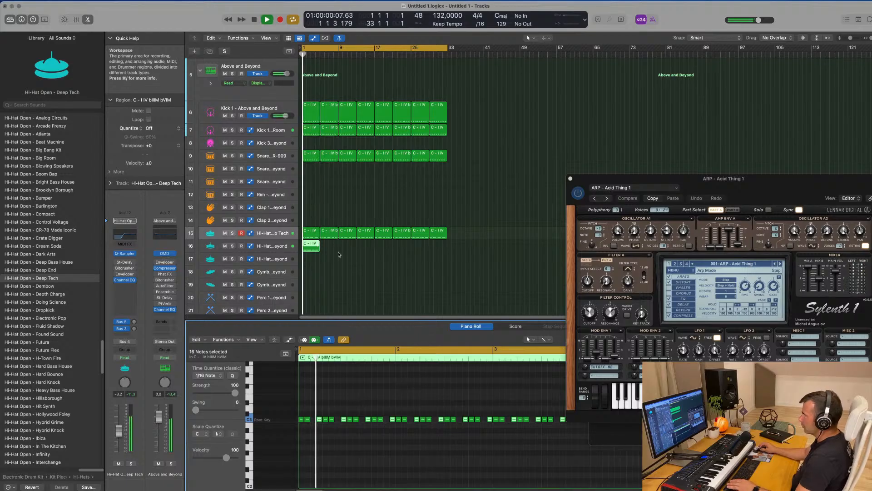
key(space)
Repeat the sixteenth-note hi-hat region back to back up to bar 33 and play it from the start.
key(super+r)
key(super+r)
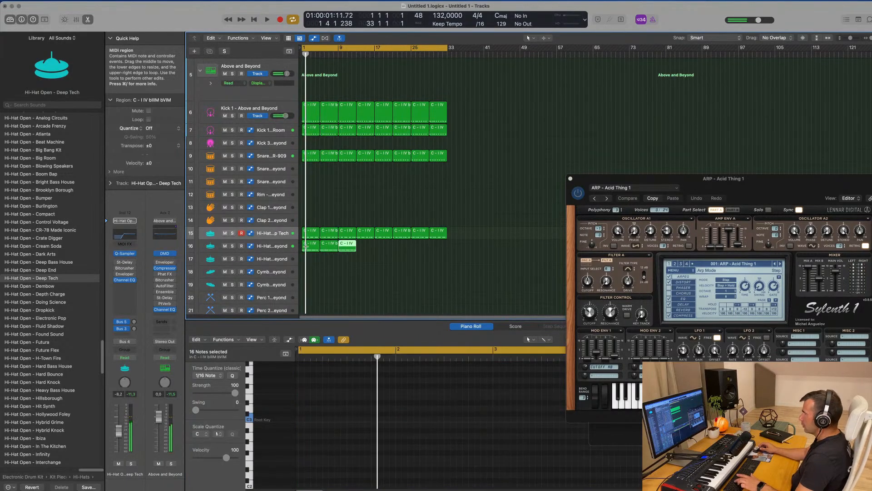
key(space)
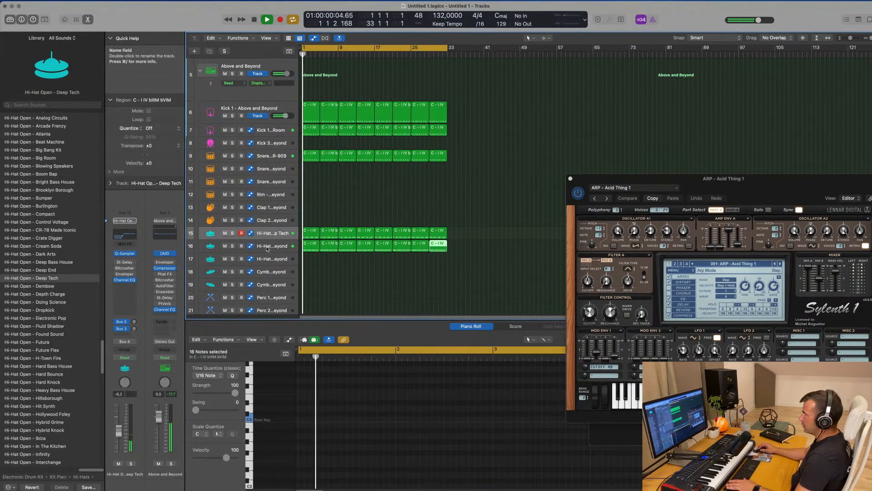
Audition hi-hat patches on the second hi-hat track during playback and load Hi-Hat 1 - Big Room.
click(281, 246)
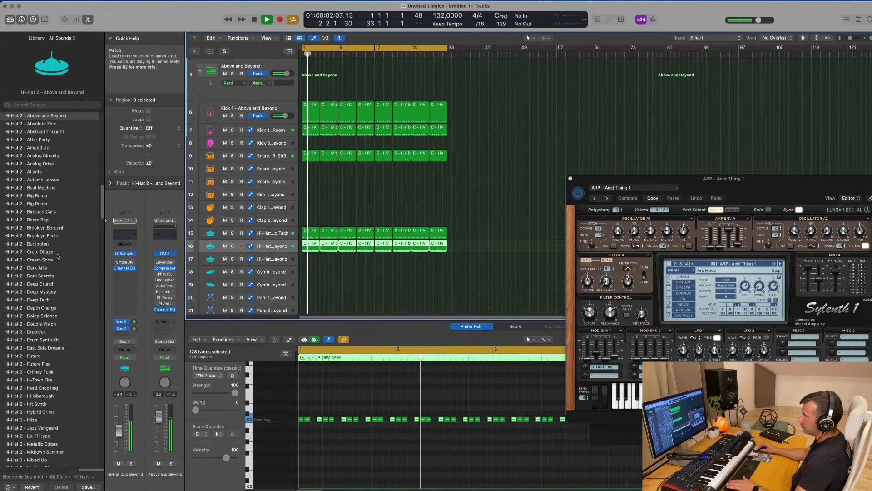
scroll(58, 256, up, 5)
scroll(58, 256, up, 4)
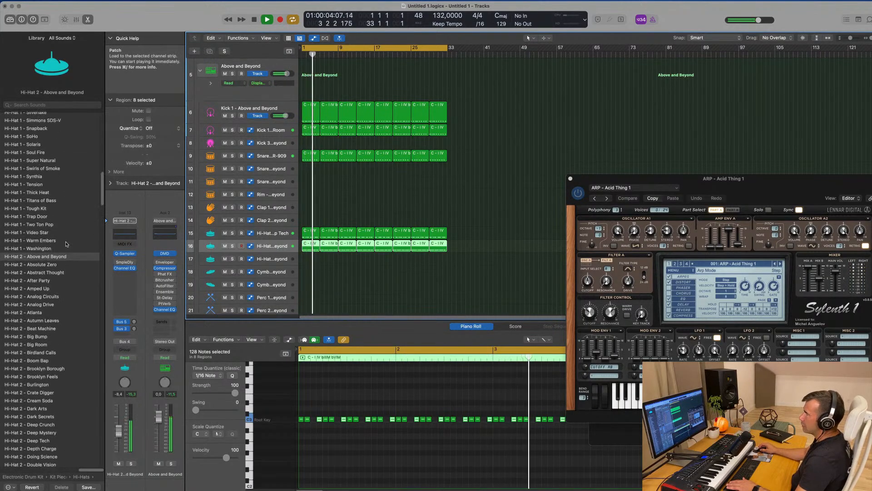
scroll(65, 246, up, 20)
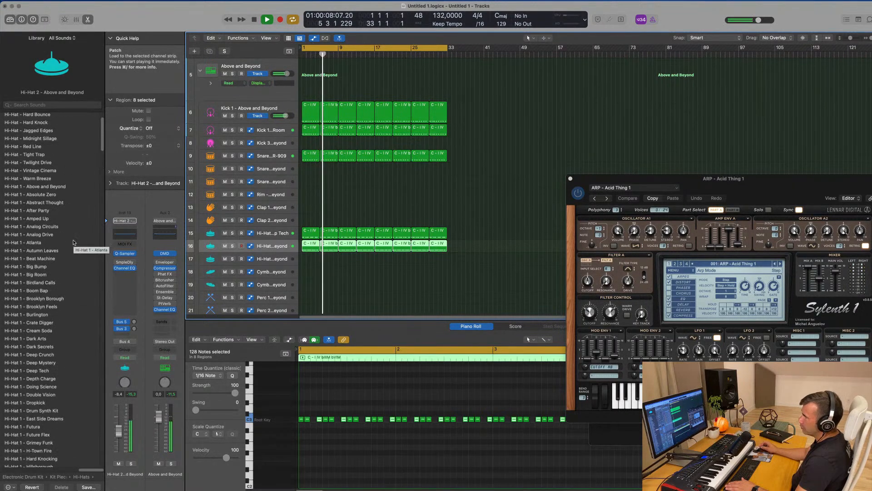
click(35, 276)
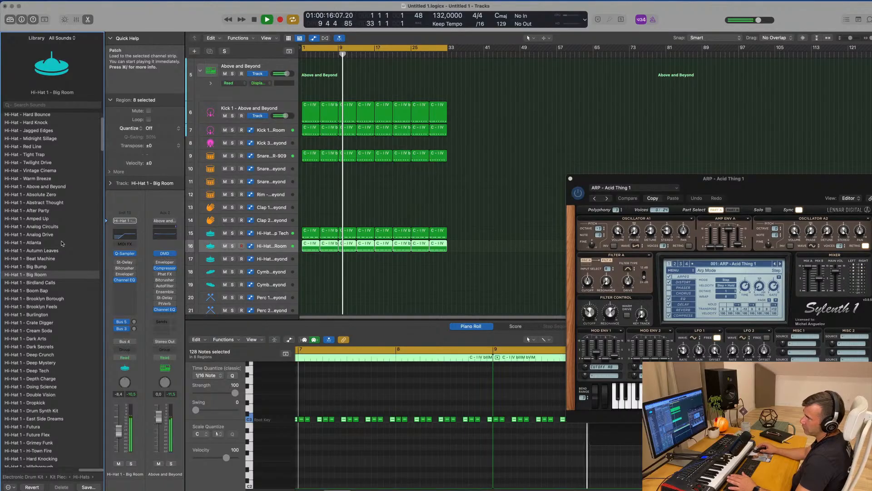
click(58, 186)
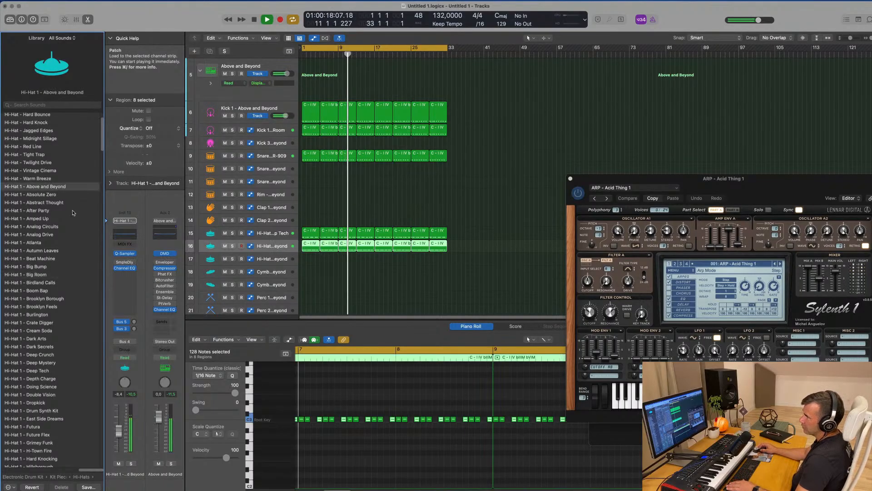
scroll(50, 200, up, 2)
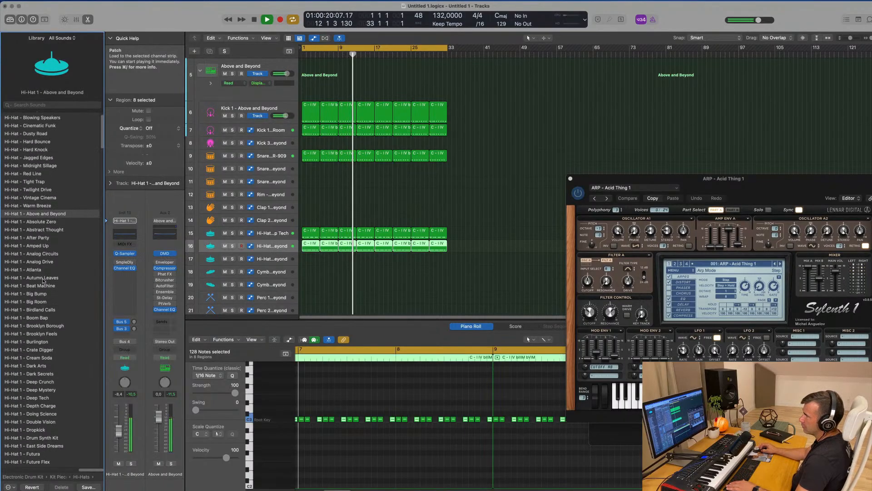
scroll(61, 327, down, 10)
scroll(57, 171, up, 3)
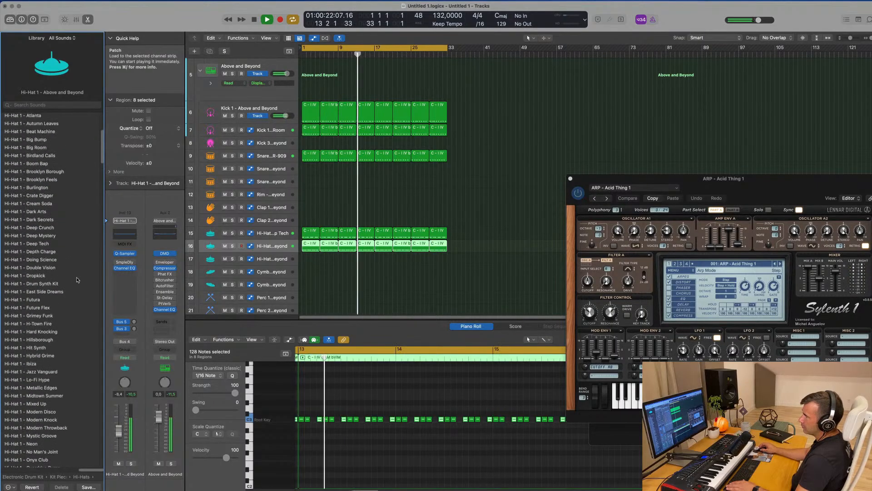
click(45, 147)
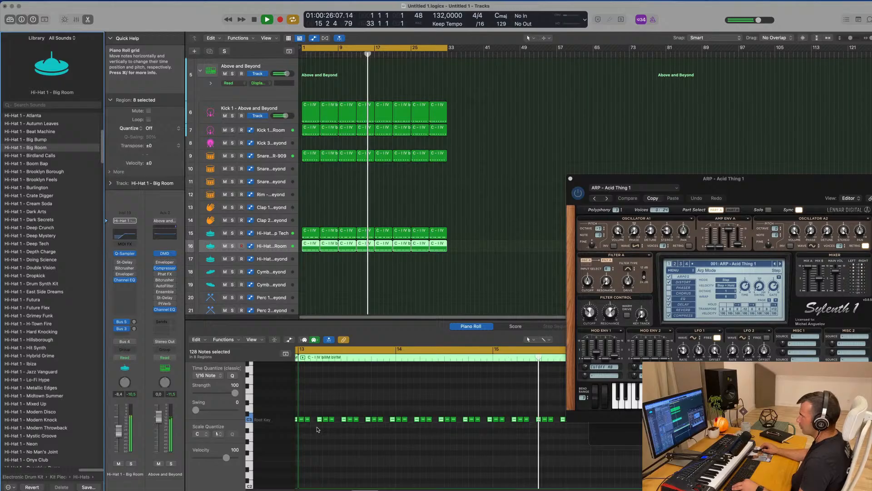
Restart playback from the beginning and lower the second hi-hat track's volume to about -16 dB.
scroll(336, 433, down, 1)
click(373, 449)
key(space)
key(Return)
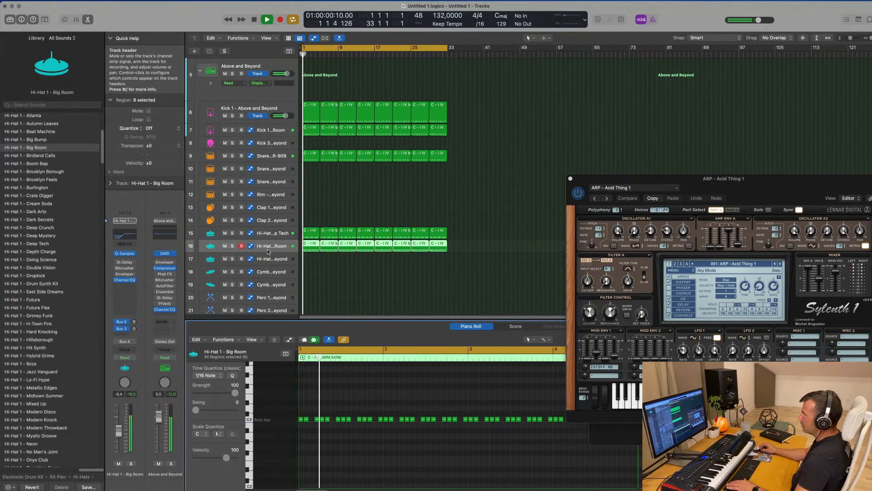
key(space)
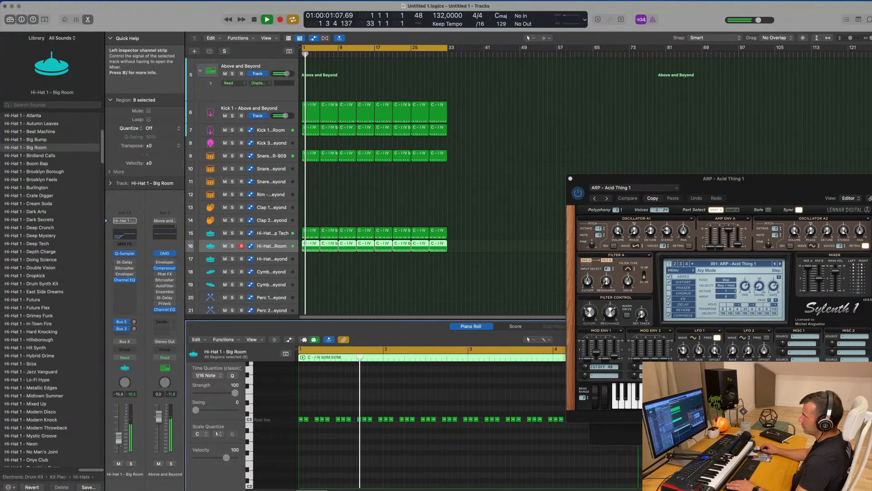
drag(119, 448, 117, 439)
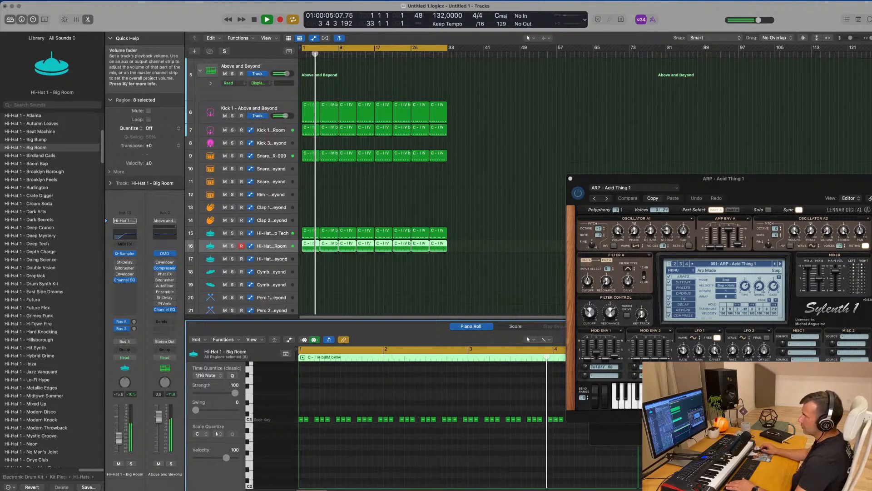
In the hi-hat's Channel EQ, boost the 4820 Hz high shelf to +4.9 dB and move the low cut to 2120 Hz with Q 1.10.
click(133, 240)
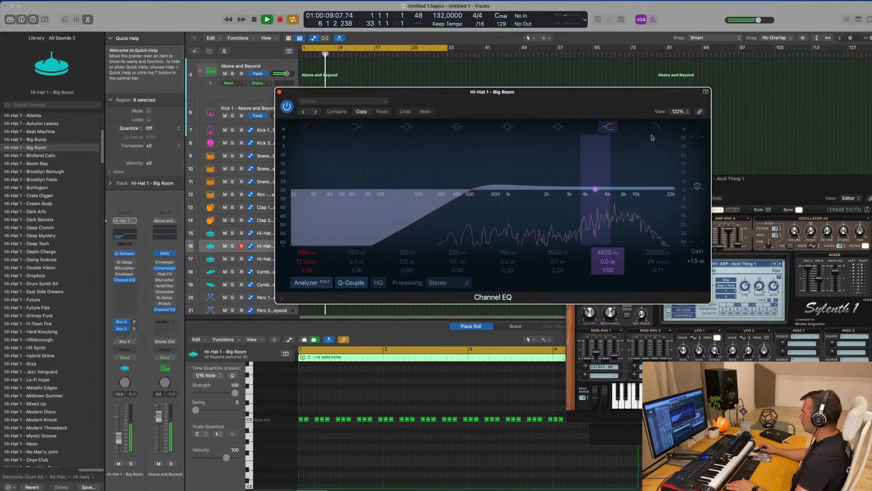
drag(607, 261, 607, 251)
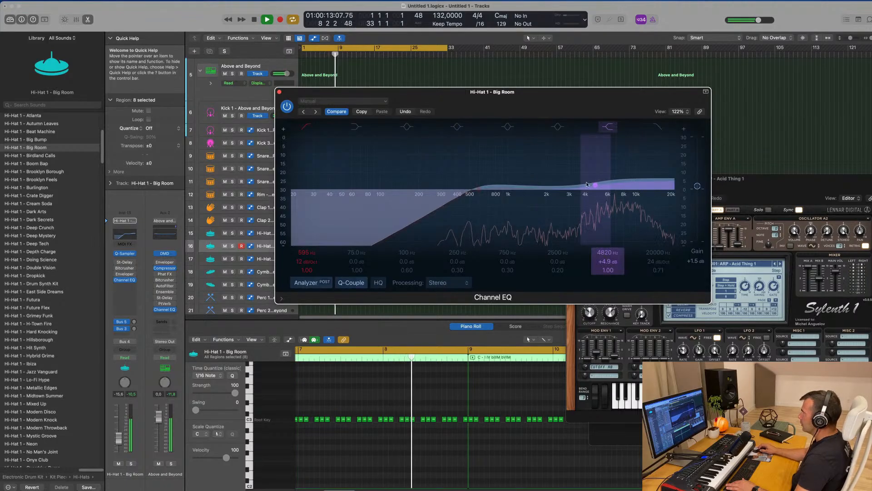
drag(475, 201, 547, 202)
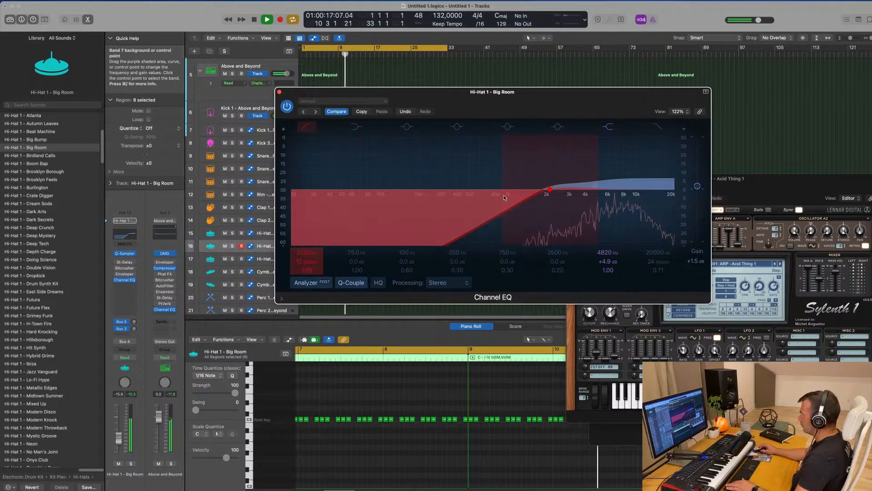
drag(550, 195, 546, 194)
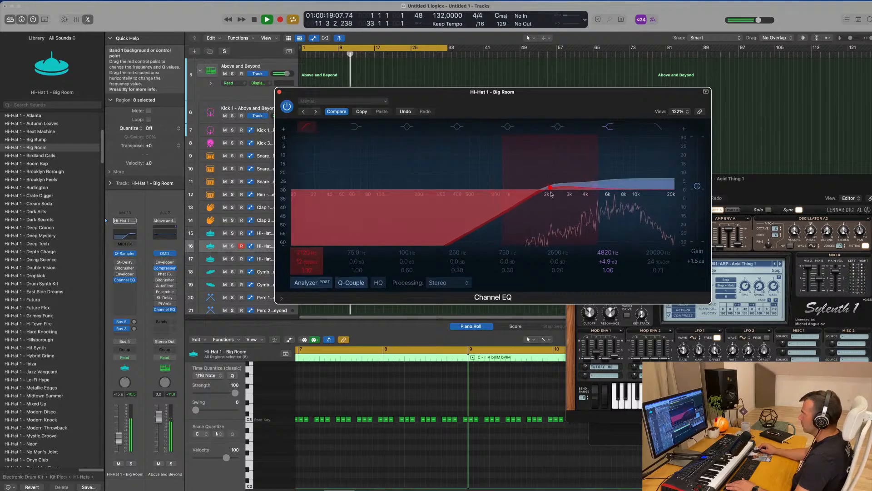
Replay the project from the start and lower the second hi-hat track's volume to -23.0 dB.
key(space)
key(space)
drag(119, 440, 120, 442)
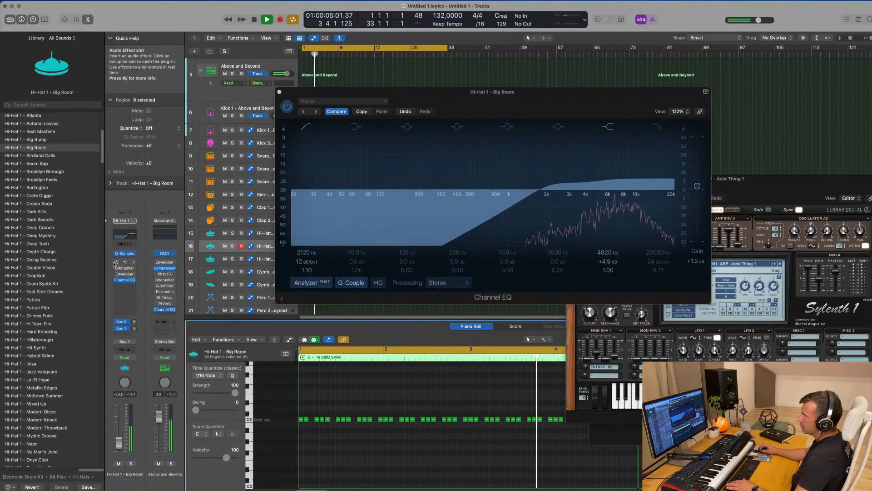
Set the hi-hat's Stereo Delay to 100% output mix on both sides, with 5 ms left and 11 ms right delay time, and close it.
click(126, 265)
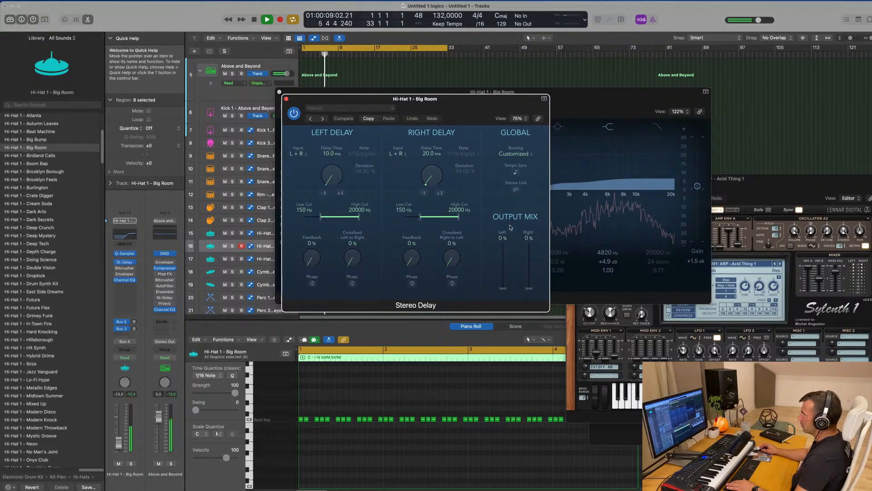
drag(503, 289, 504, 223)
drag(532, 288, 540, 167)
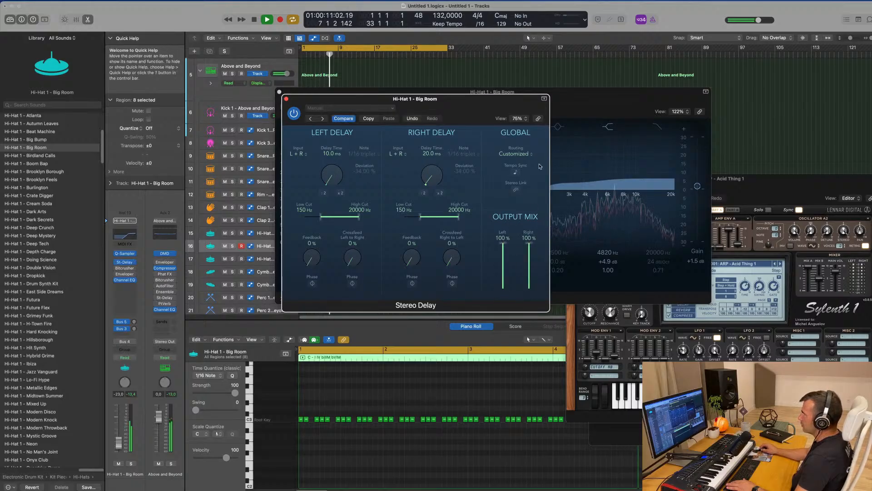
drag(446, 104, 475, 110)
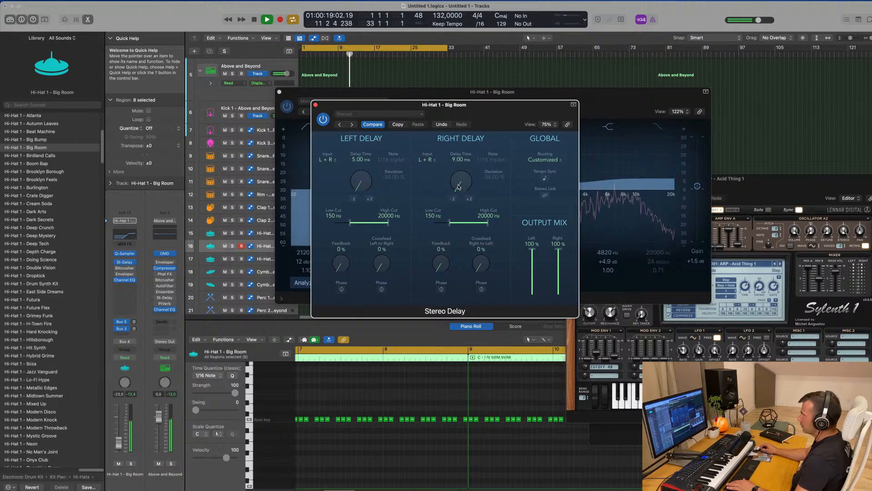
drag(436, 119, 417, 118)
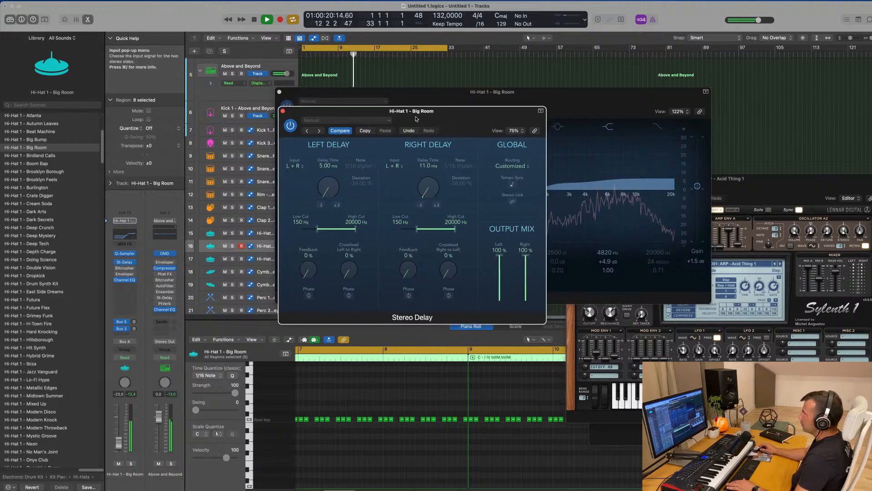
click(282, 111)
Close the Channel EQ, lower the second hi-hat track's volume to -26.0 dB and deselect its regions.
drag(466, 103, 421, 103)
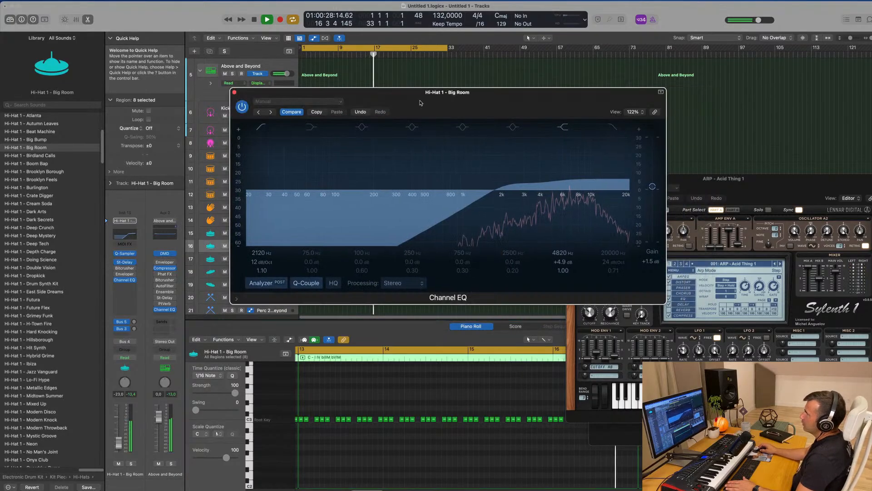
click(235, 93)
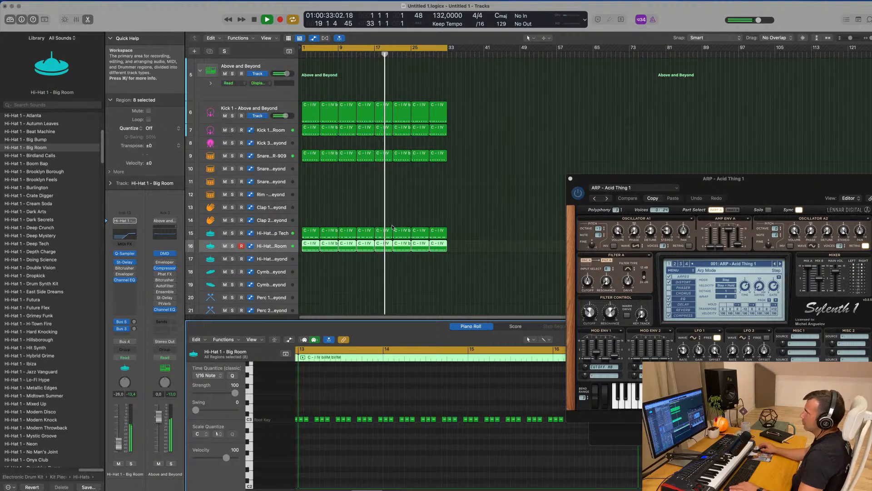
scroll(336, 218, down, 5)
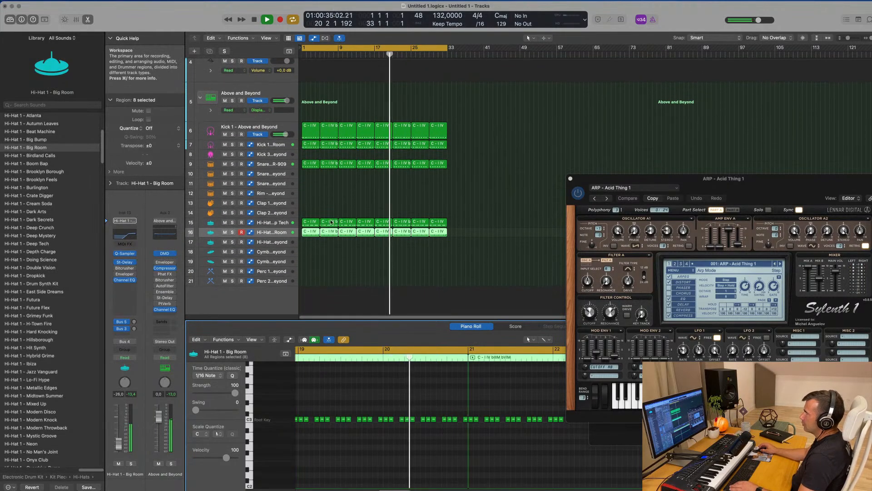
click(352, 256)
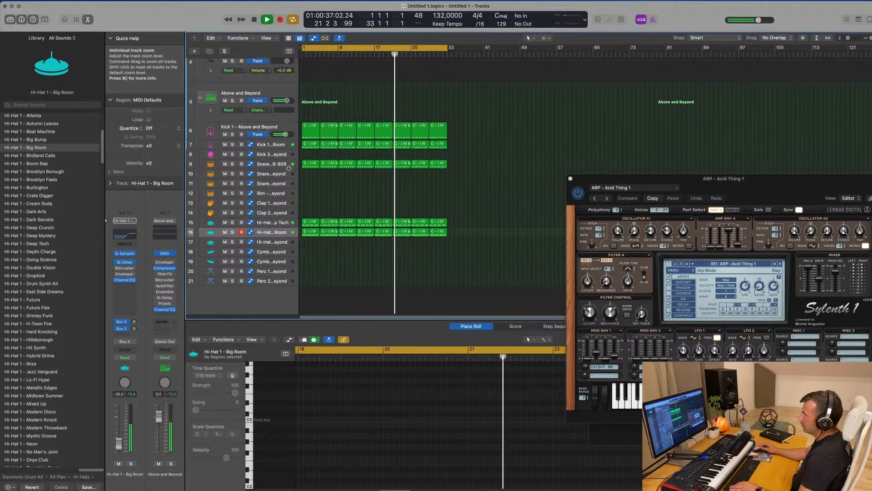
Copy the first snare region to the Perc 1 track at bar 1 and play from the start.
click(310, 165)
drag(312, 168, 310, 277)
key(space)
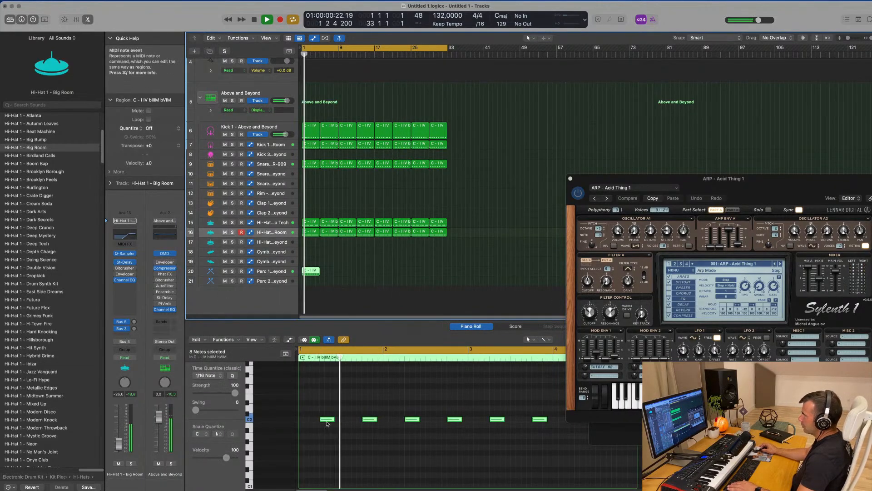
Transpose all notes of the copied Perc 1 region down one octave to C1 and play it.
scroll(333, 416, down, 2)
key(space)
drag(318, 409, 579, 445)
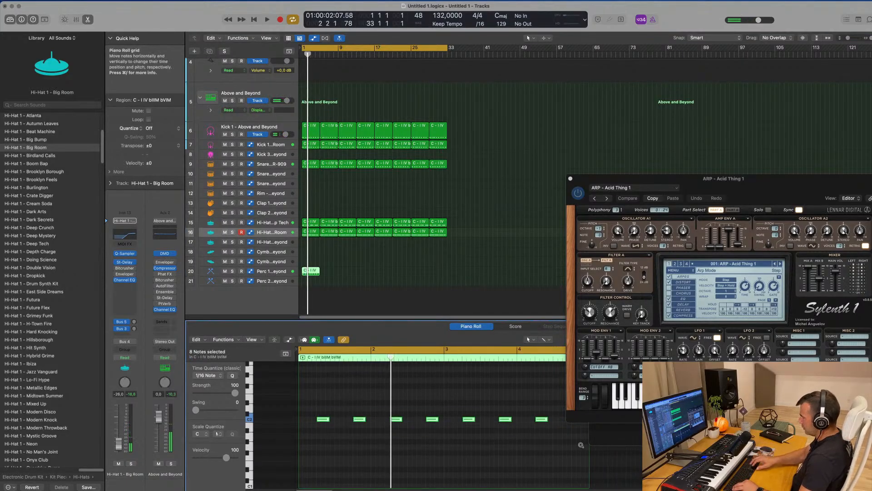
key(alt+shift+Down)
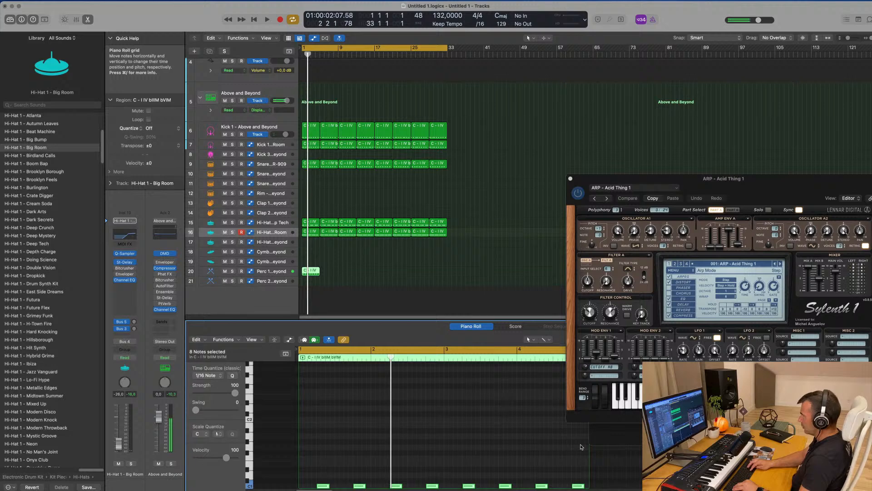
key(space)
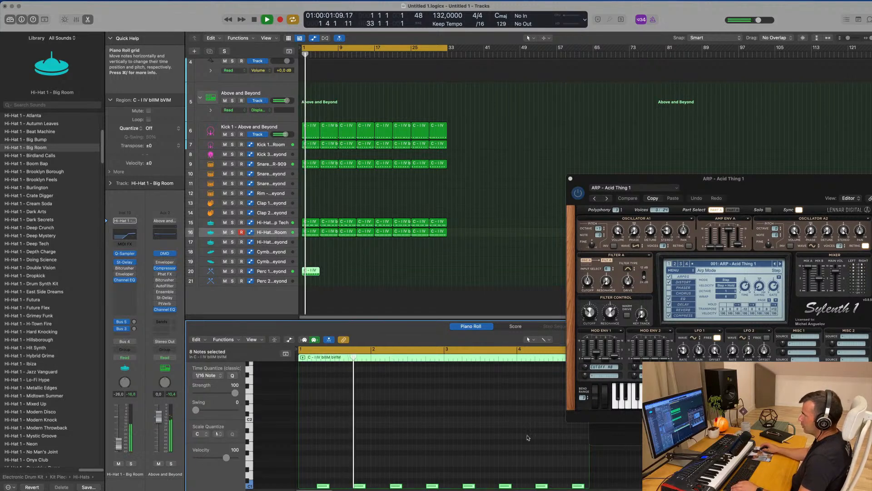
scroll(332, 445, up, 2)
scroll(332, 446, down, 3)
scroll(333, 446, left, 1)
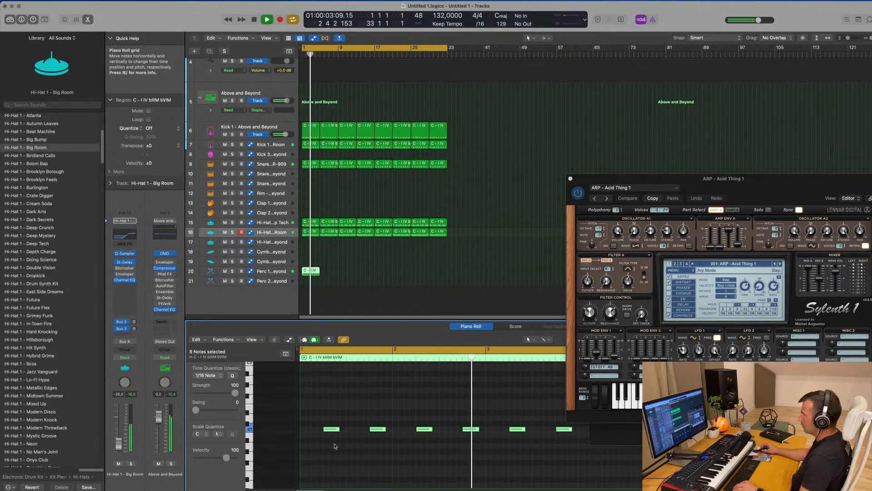
Delete every second note of the Perc 1 region, leaving one hit on beat 2 of each bar, and replay it.
key(space)
click(377, 429)
key(Delete)
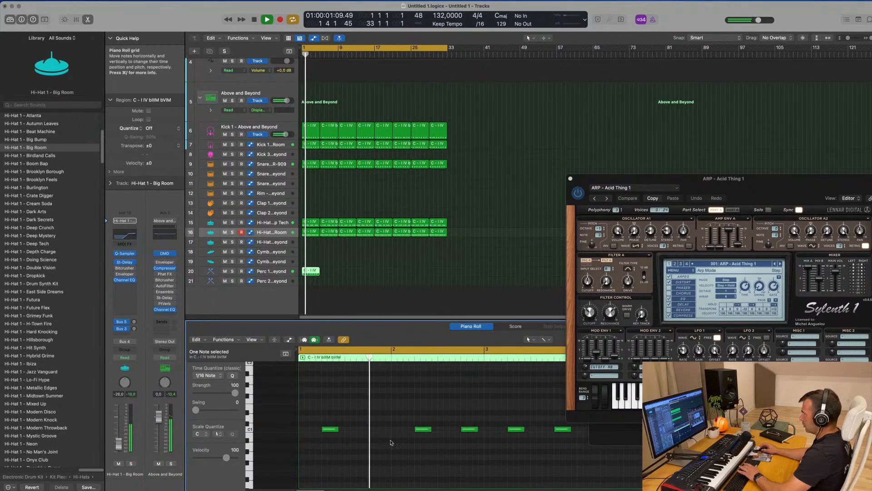
click(471, 429)
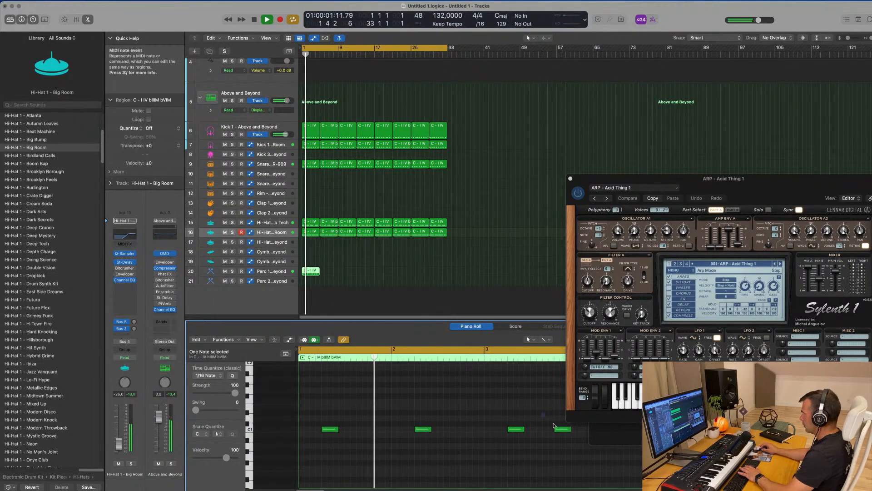
key(Delete)
scroll(494, 410, down, 3)
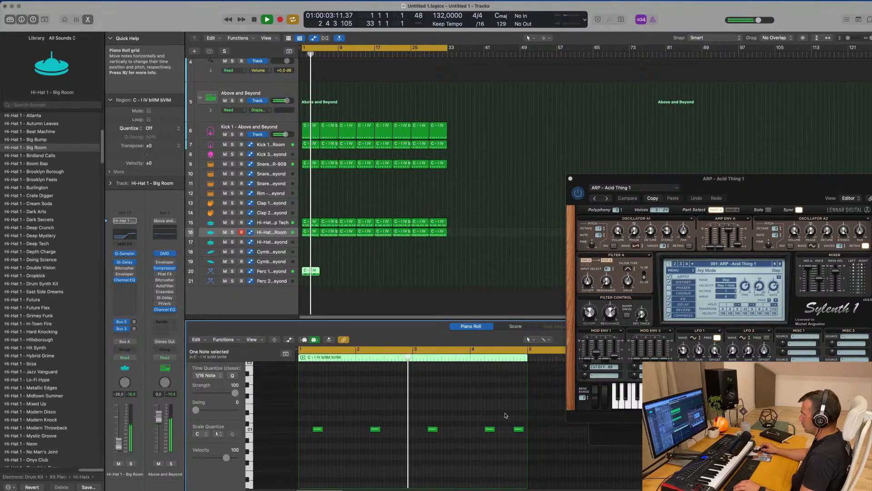
click(518, 429)
key(space)
key(space)
Select the Perc 1 track and raise its send level to the ping-pong delay during playback.
click(266, 273)
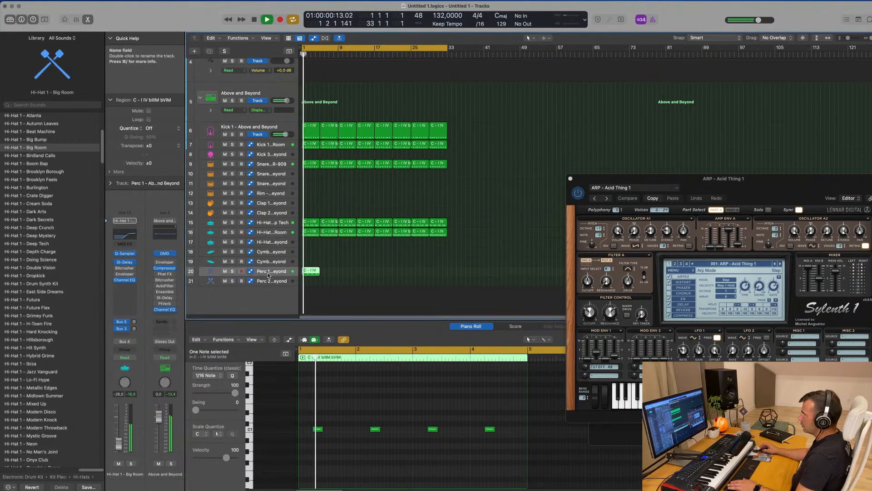
key(space)
click(134, 323)
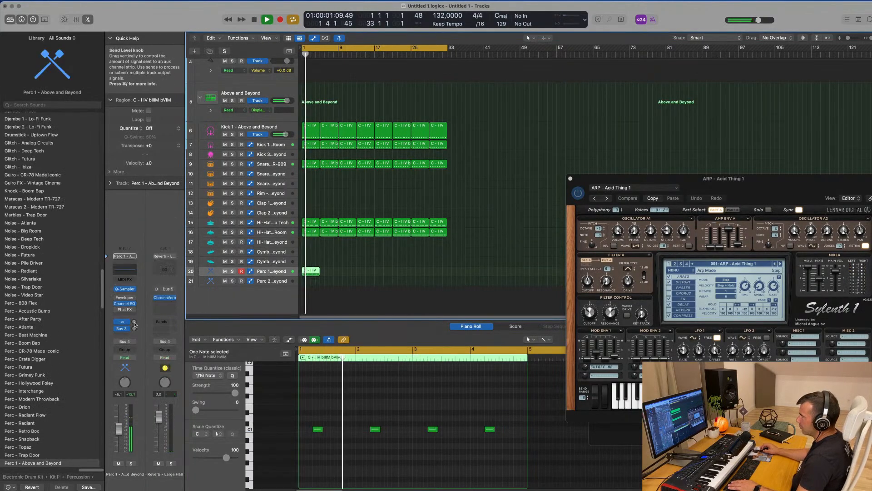
click(134, 329)
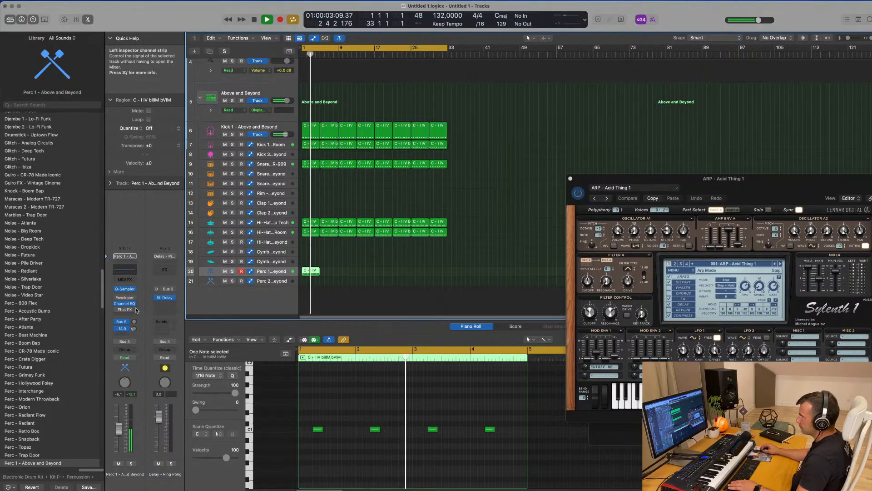
drag(134, 330, 135, 334)
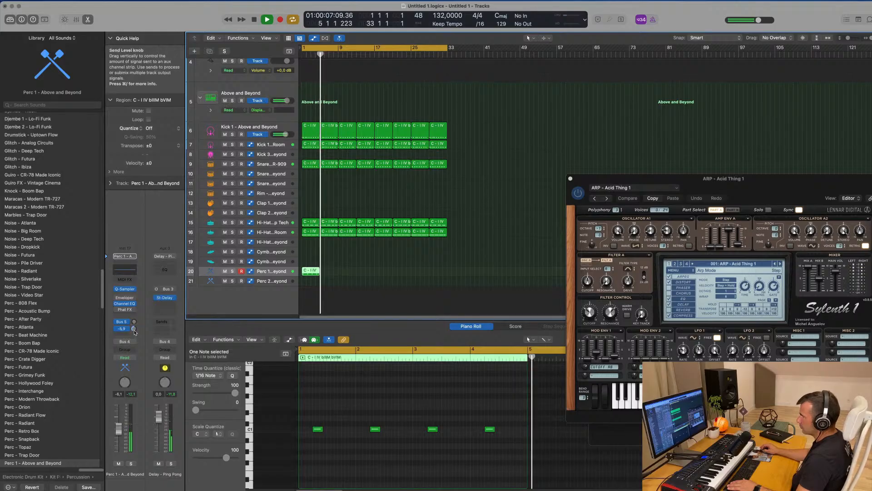
Repeat the Perc 1 region back to back up to bar 33 and play from the start.
key(Return)
drag(381, 264, 305, 281)
key(super+r)
key(super+r)
key(super+r)
key(super+r)
key(super+r)
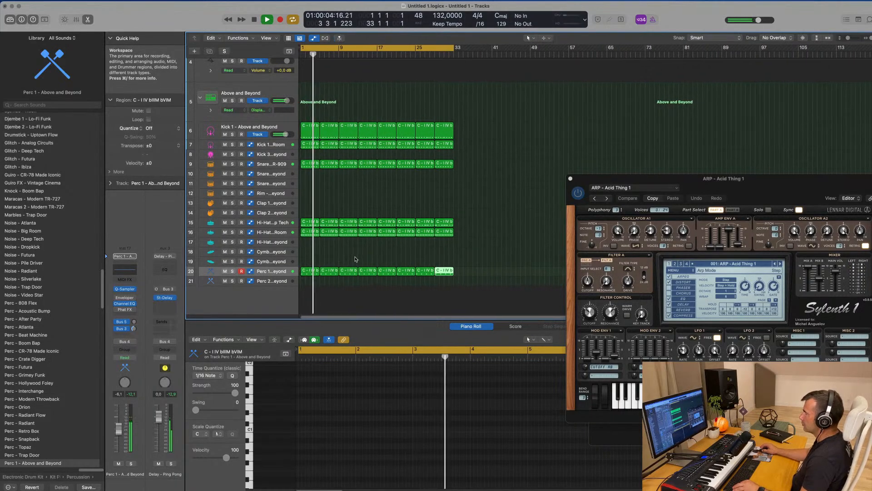
Copy the first snare region to the Clap 1 track at bar 1.
scroll(337, 260, up, 1)
scroll(336, 259, up, 1)
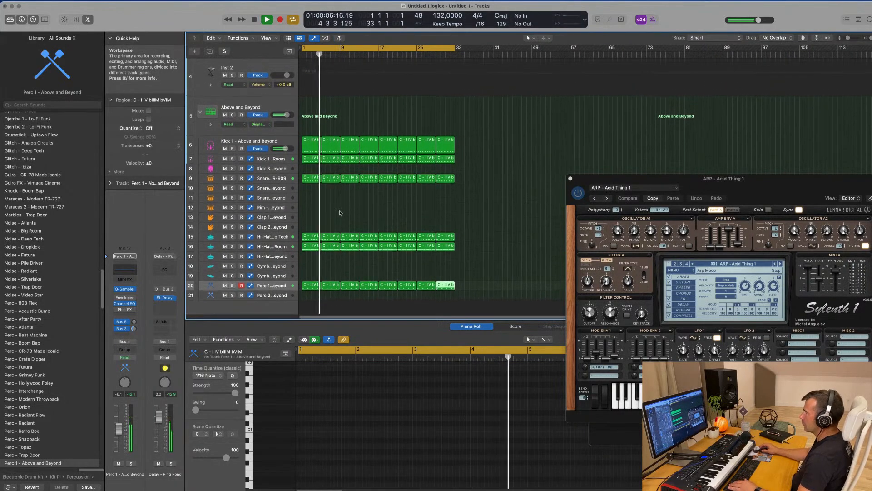
click(308, 182)
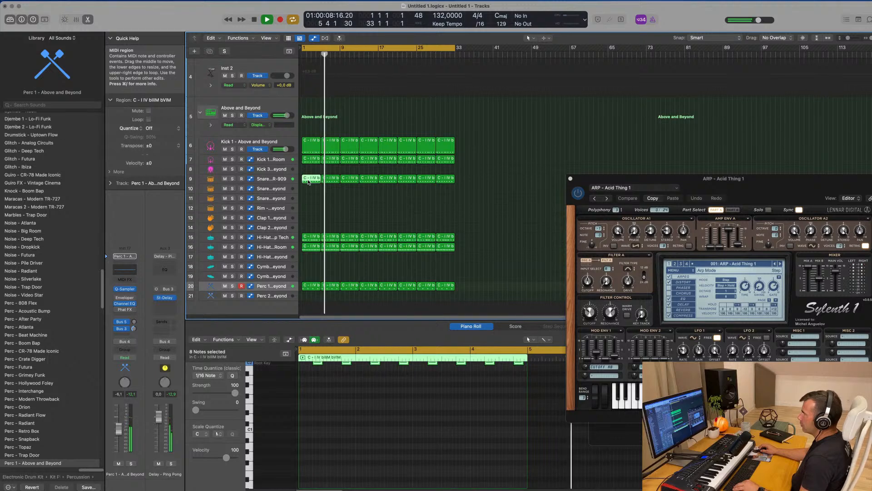
drag(308, 181, 310, 218)
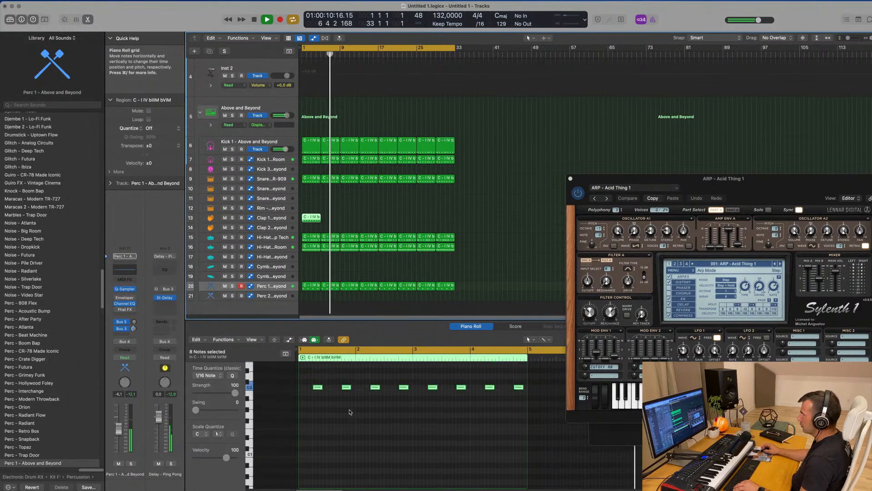
Delete all but the first note of the Clap 1 region, move that note to the start of bar 1 and play it.
drag(336, 378, 537, 407)
key(Delete)
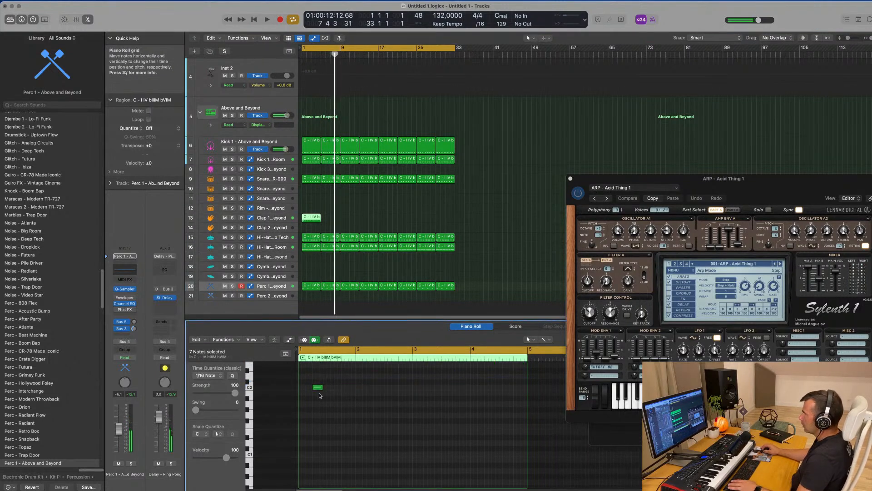
drag(317, 388, 303, 389)
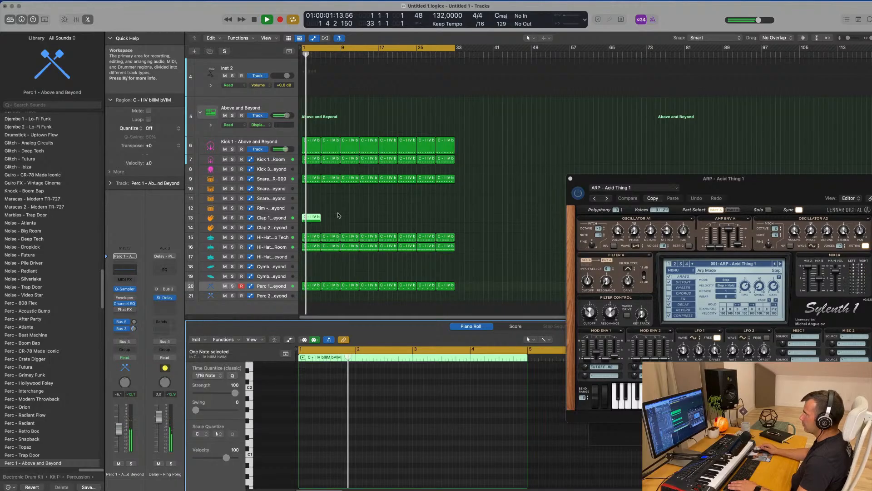
scroll(360, 401, up, 4)
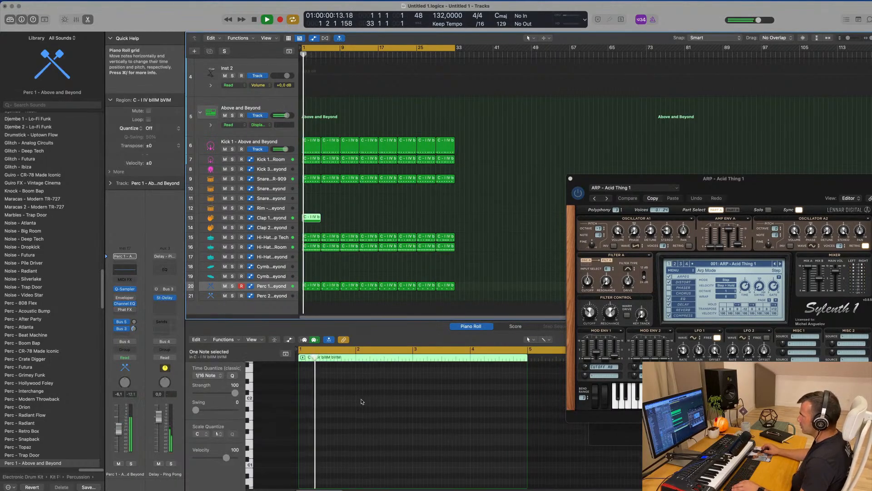
Move the one-note clap region from the Clap 1 track down to the Clap 2 track and play it.
key(space)
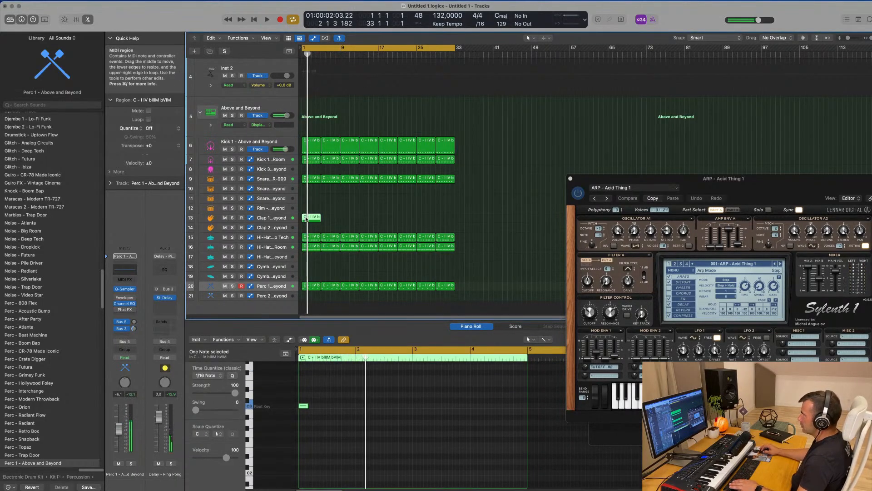
drag(309, 223, 310, 226)
key(space)
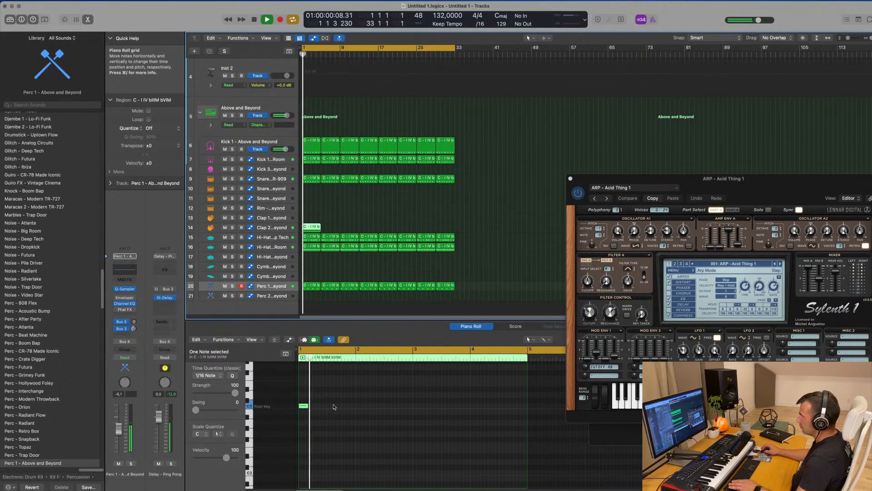
key(space)
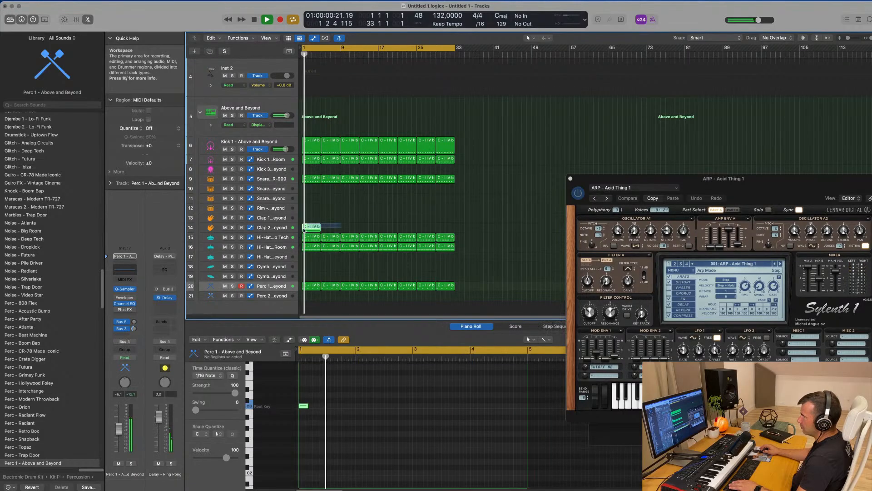
Repeat the Clap 2 region back to back up to bar 33.
key(super+r)
key(super+r)
key(super+r)
key(super+r)
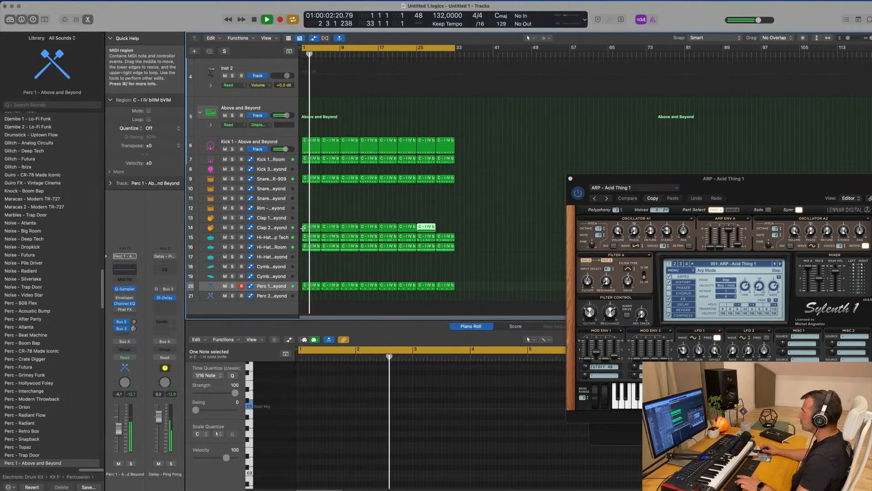
Raise the Clap 2 track's send to the ping-pong delay and load the Clap 1 - Roland TR-909 patch.
click(257, 227)
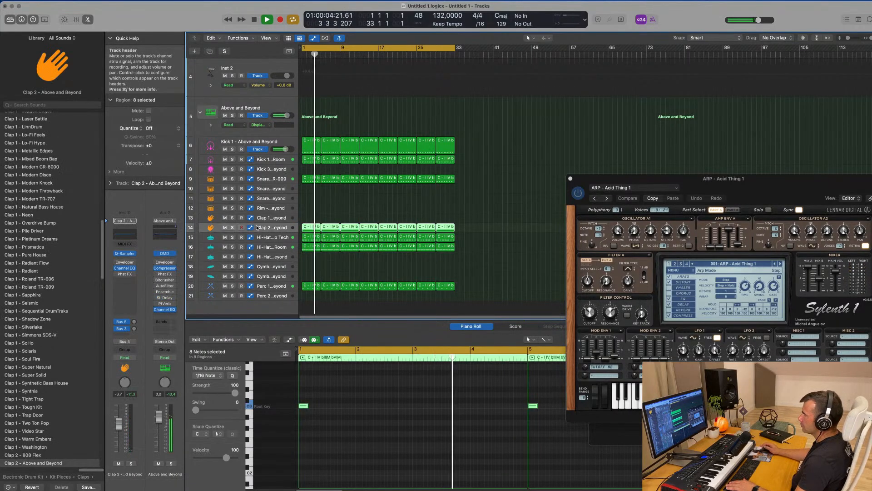
click(133, 328)
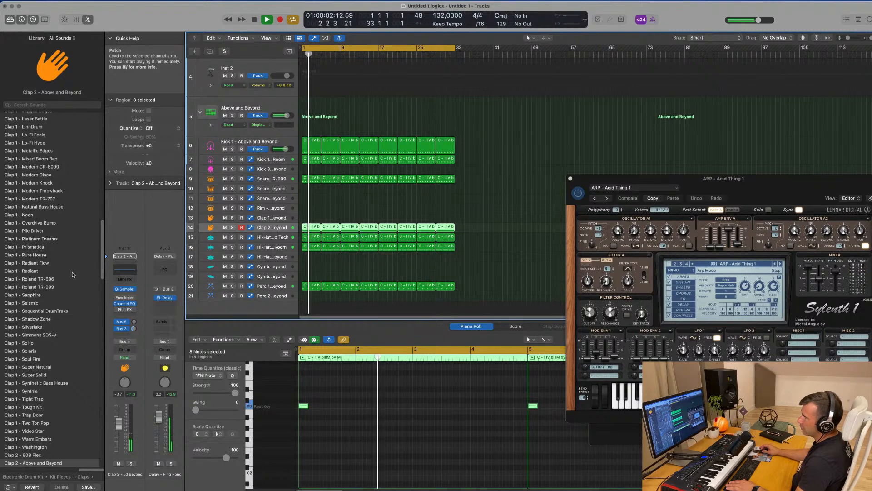
click(40, 287)
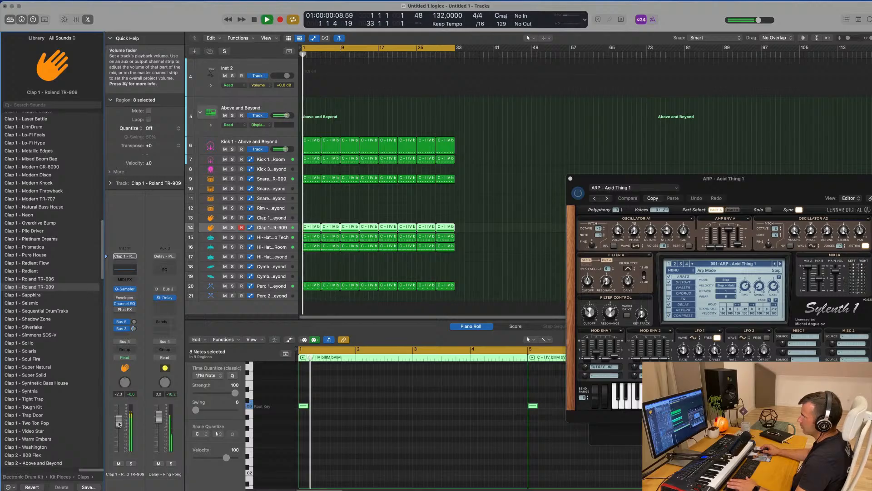
Copy the first Cello Section Legato region to the ARP - Acid Thing 1 track at bar 1.
scroll(439, 165, up, 5)
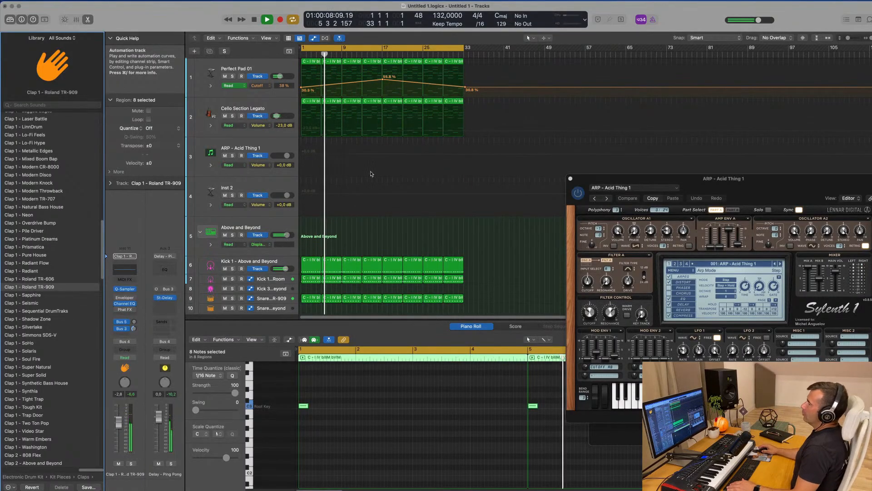
click(261, 148)
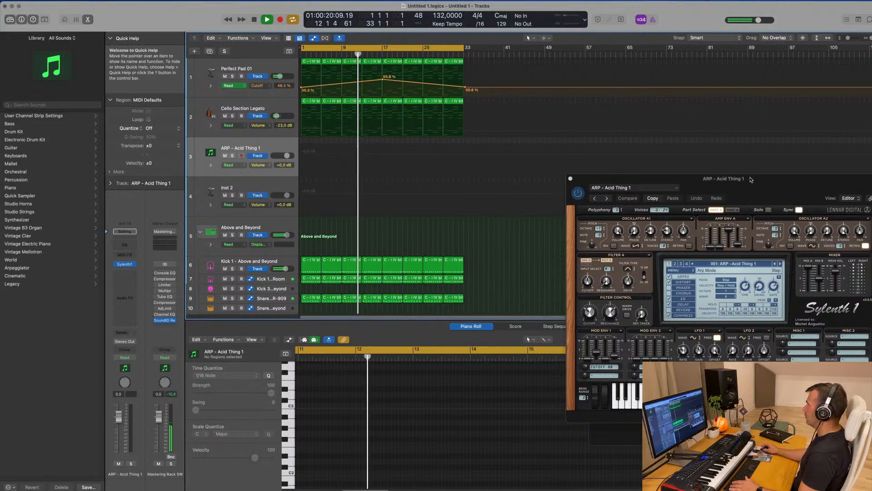
drag(772, 179, 658, 49)
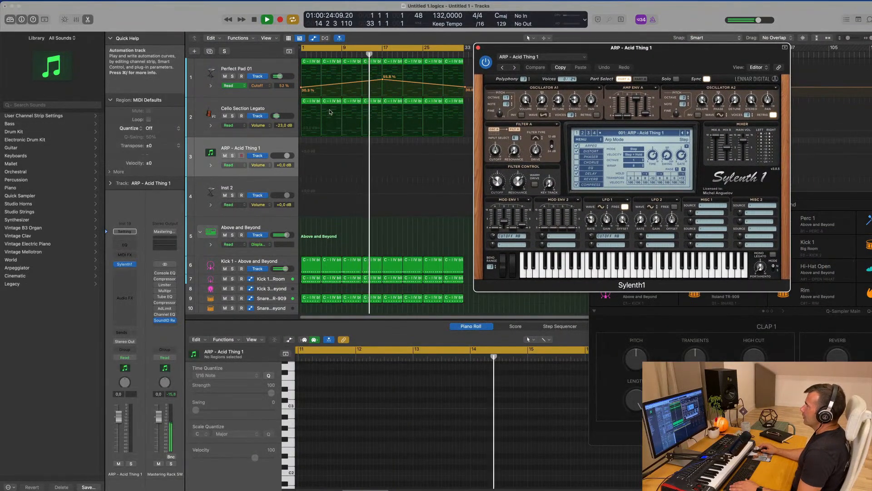
click(313, 101)
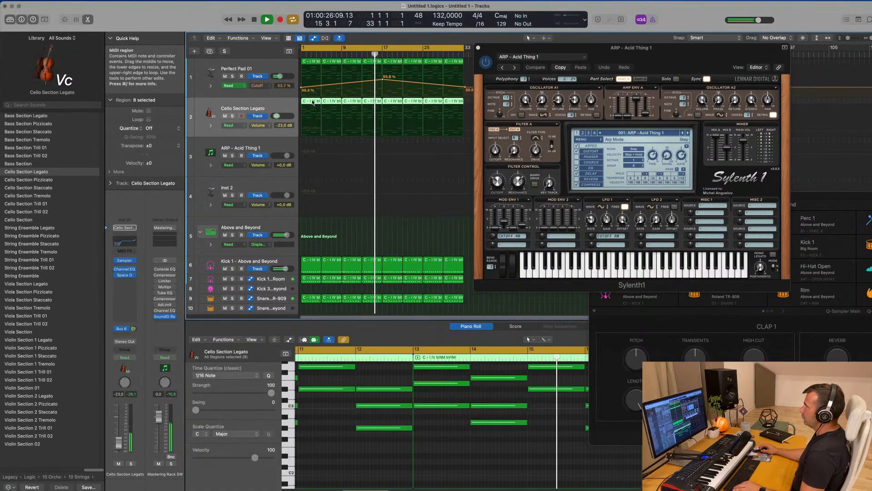
click(466, 102)
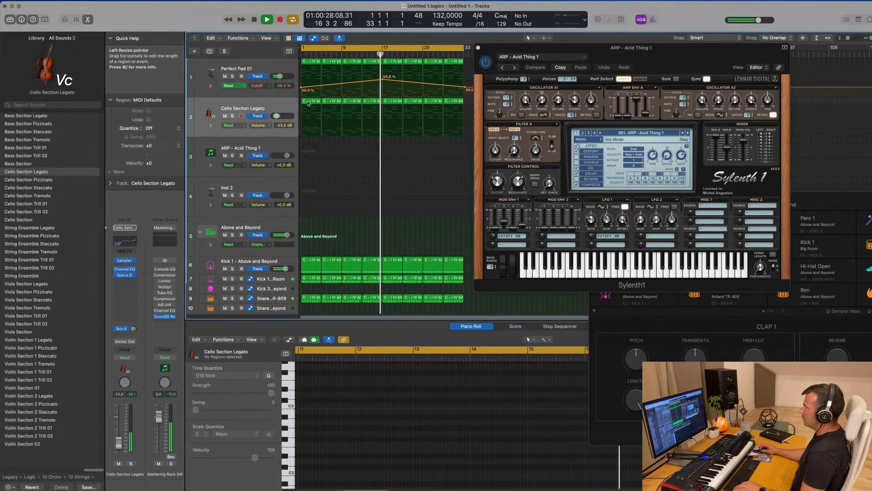
drag(308, 103, 308, 157)
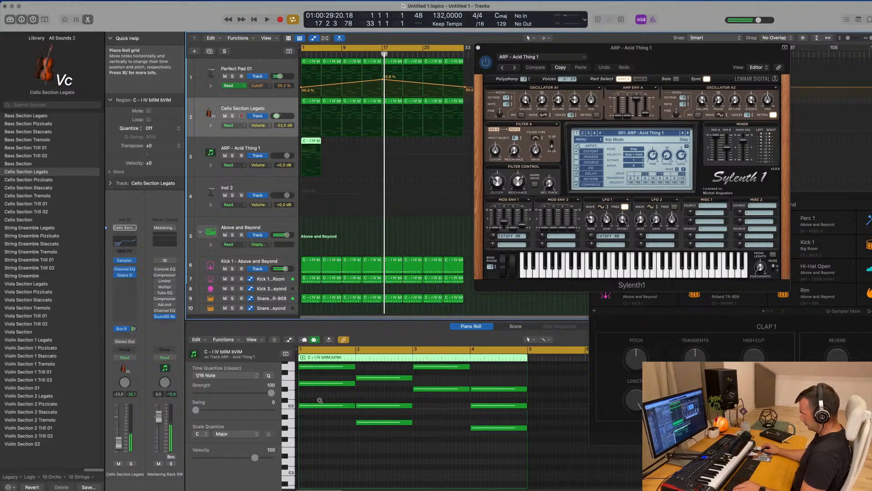
Delete the upper chord notes in the copied region, keeping only the four low bass notes.
scroll(319, 400, down, 5)
drag(317, 393, 507, 442)
key(Delete)
Lower the ARP - Acid Thing 1 track's volume to -16 dB while playing the new bass region.
click(243, 149)
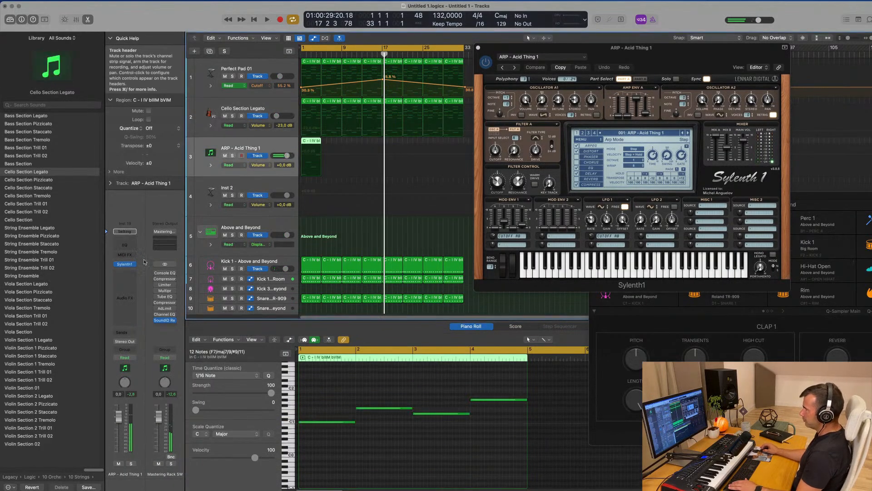
drag(119, 435, 119, 441)
key(space)
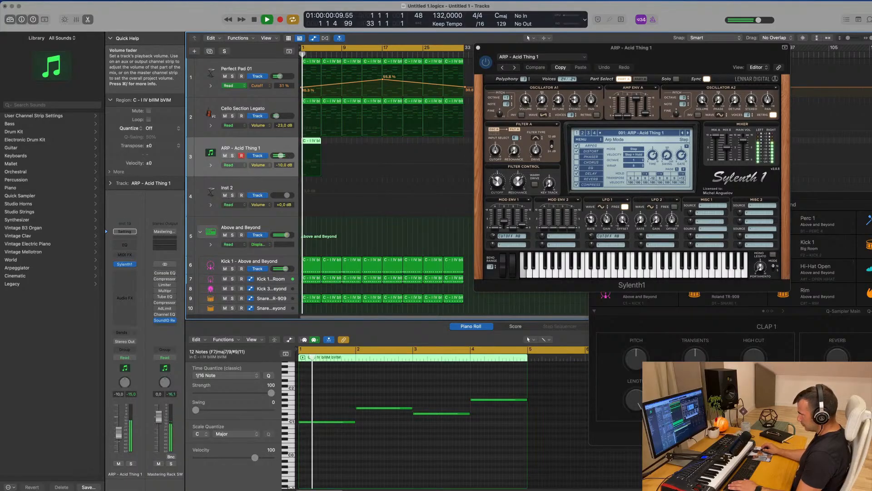
Load the preset 028: BASS - Atlantis in Sylenth1 and play it from the start.
drag(645, 56, 579, 81)
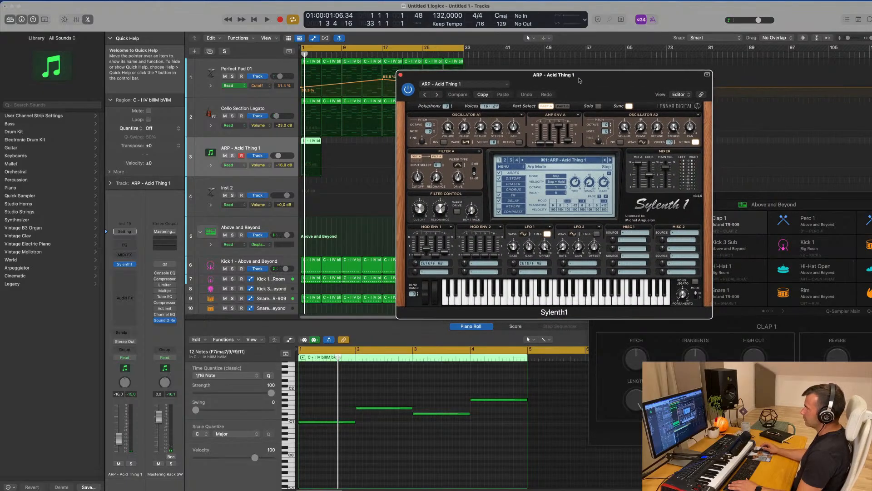
click(567, 161)
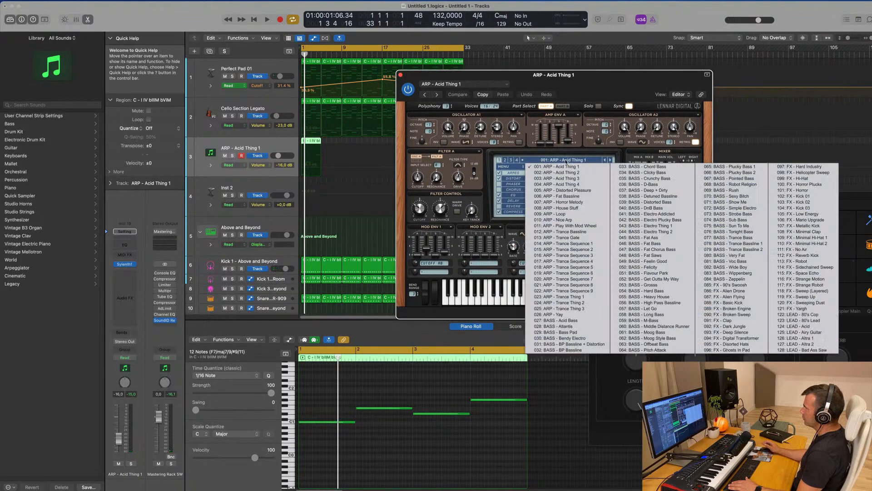
click(570, 326)
key(space)
key(space)
key(space)
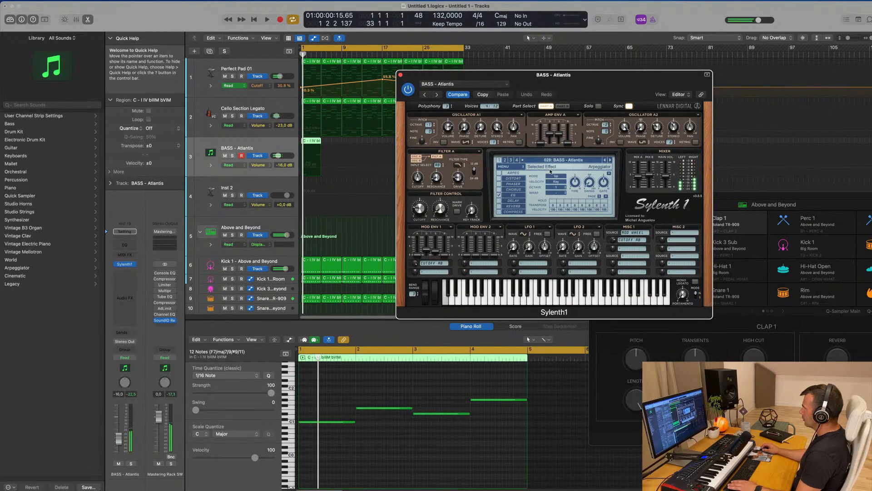
Raise the BASS - Atlantis track's volume to about -8.8 dB and replay the opening to check the level.
click(348, 370)
key(space)
key(space)
key(space)
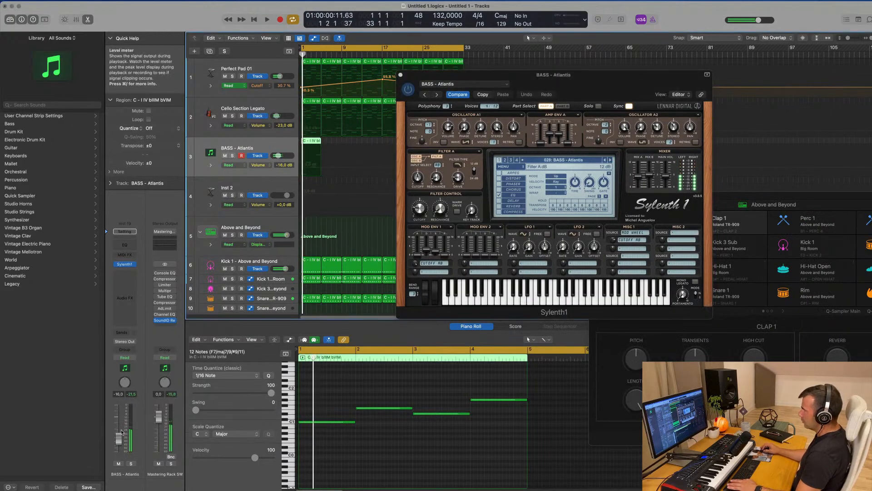
drag(119, 434, 118, 431)
key(space)
key(space)
key(space)
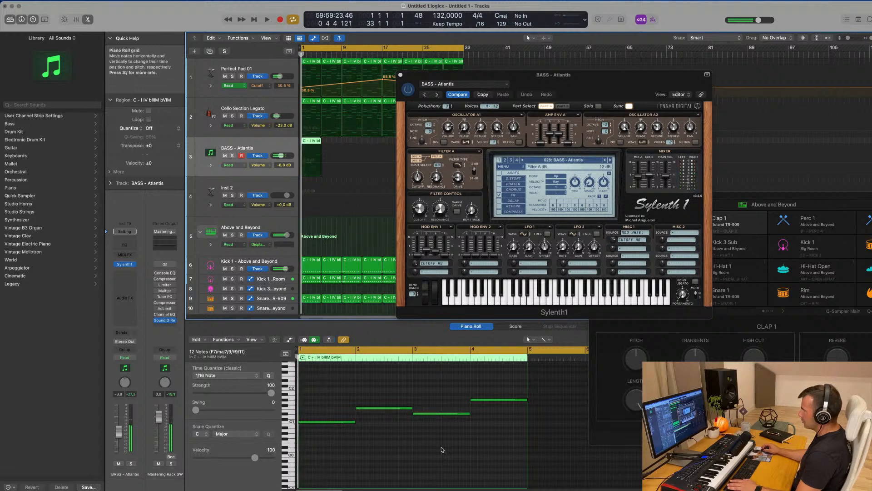
Transpose all four bass notes up one octave and play the result.
click(443, 449)
key(space)
key(super+a)
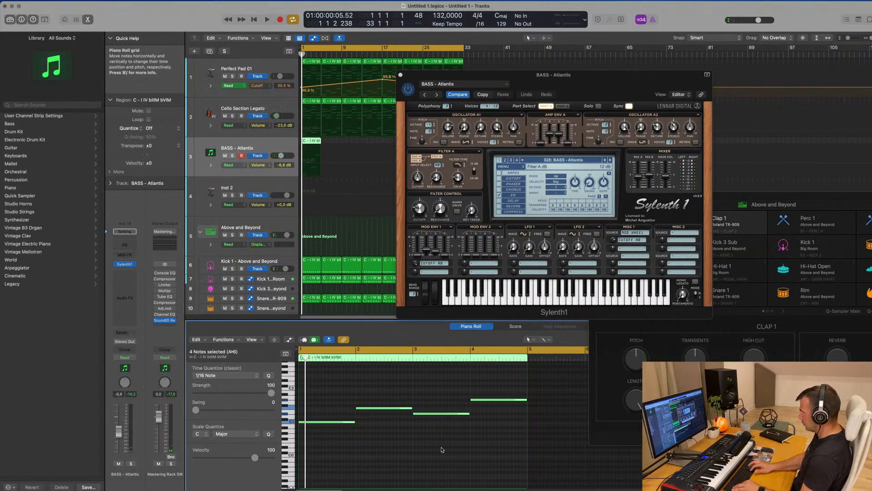
key(shift+alt+Up)
key(space)
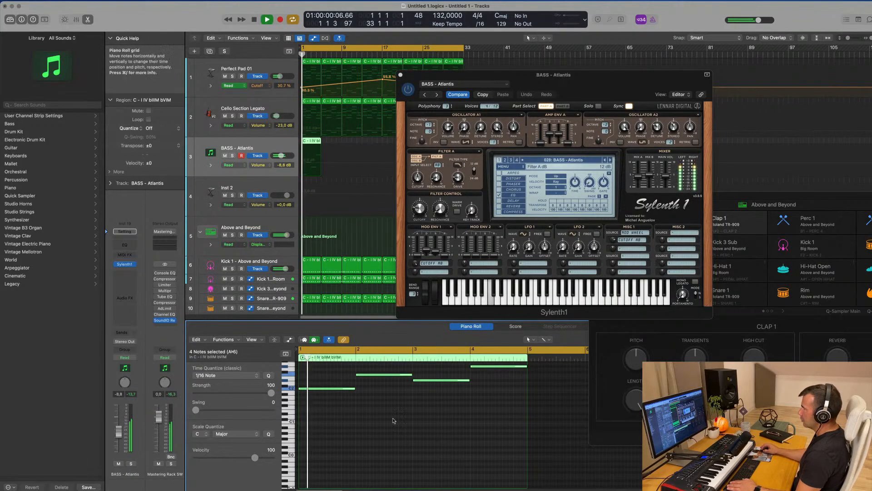
Switch Sylenth1 to the next preset, BASS - Bass Pad, audition it, and move the synth window clear of the tracks.
drag(627, 100, 633, 148)
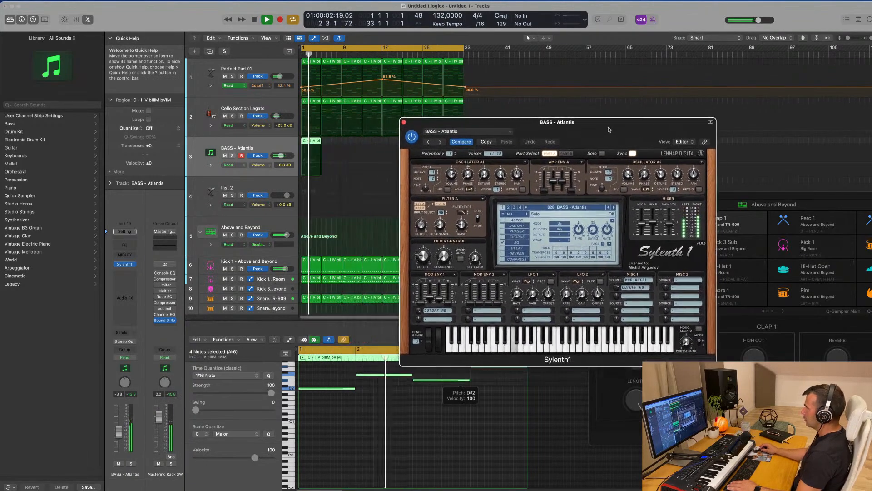
click(616, 208)
key(Return)
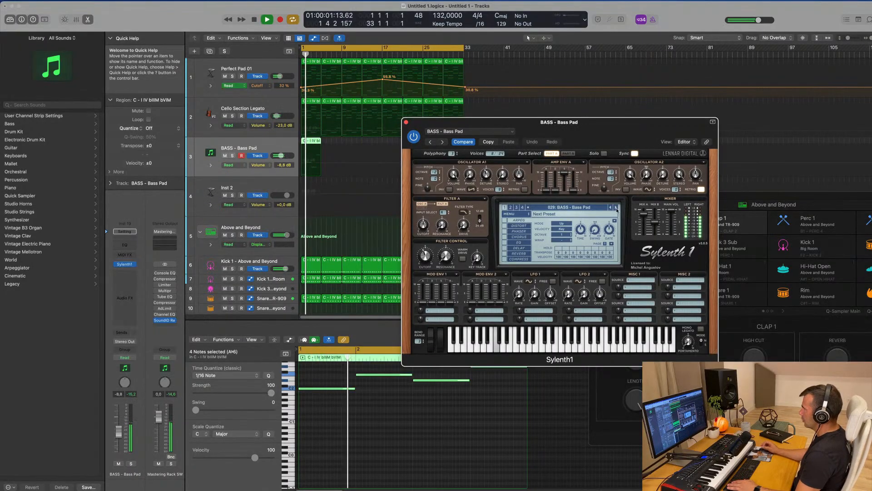
drag(611, 129, 717, 256)
key(space)
Repeat the BASS - Bass Pad region back to back up to bar 33 and play from the start.
click(297, 144)
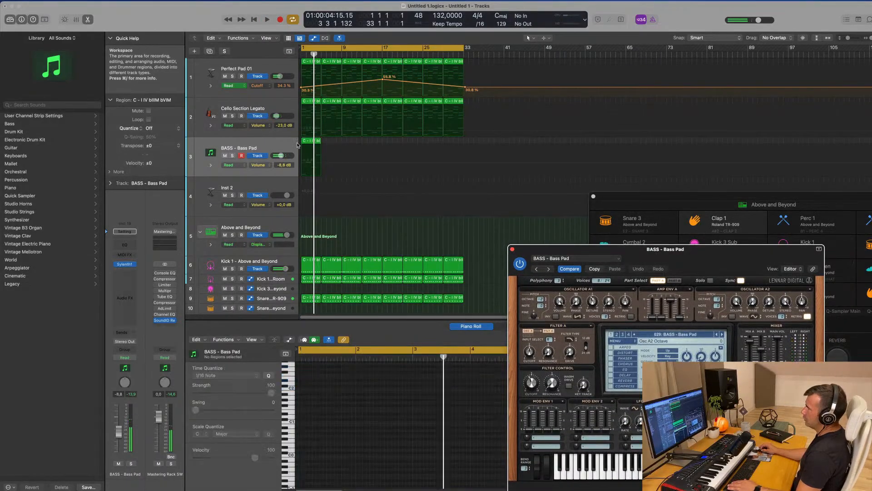
click(298, 144)
key(super+r)
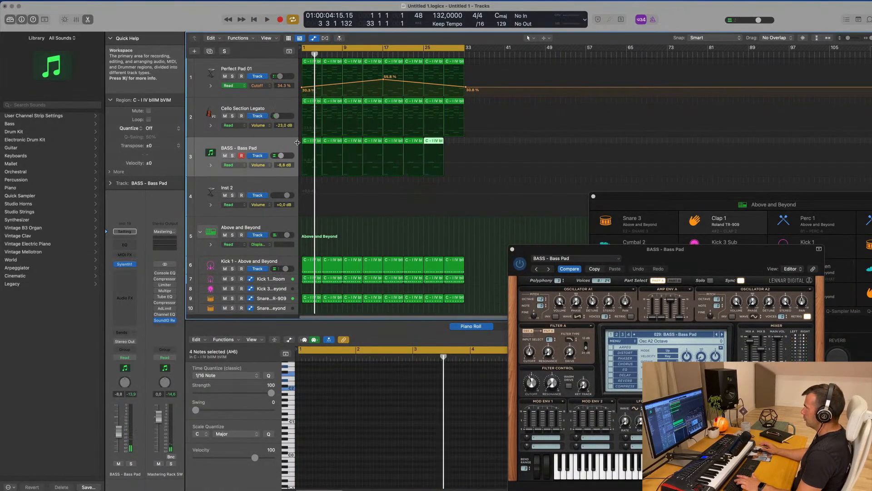
click(275, 147)
key(space)
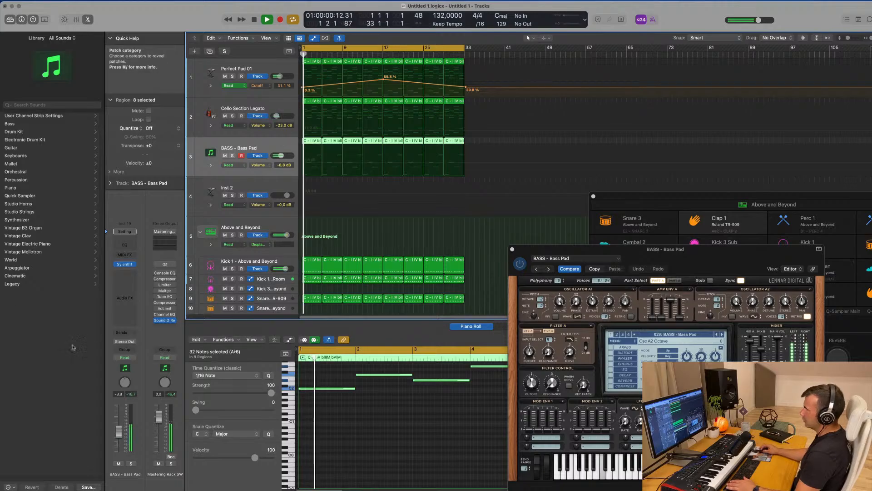
Insert a Compressor on the BASS - Bass Pad track and set its side chain to Kick 1 - Above and Beyond (Inst 3).
click(130, 274)
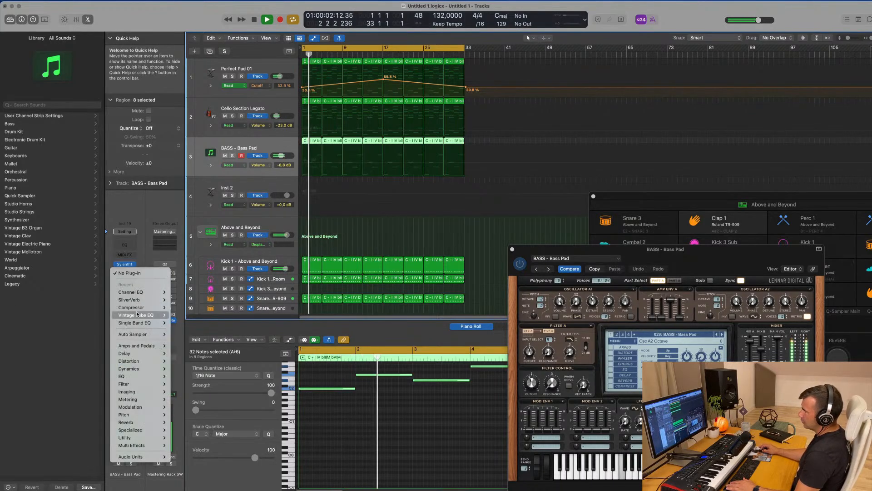
mouse_move(145, 308)
click(180, 308)
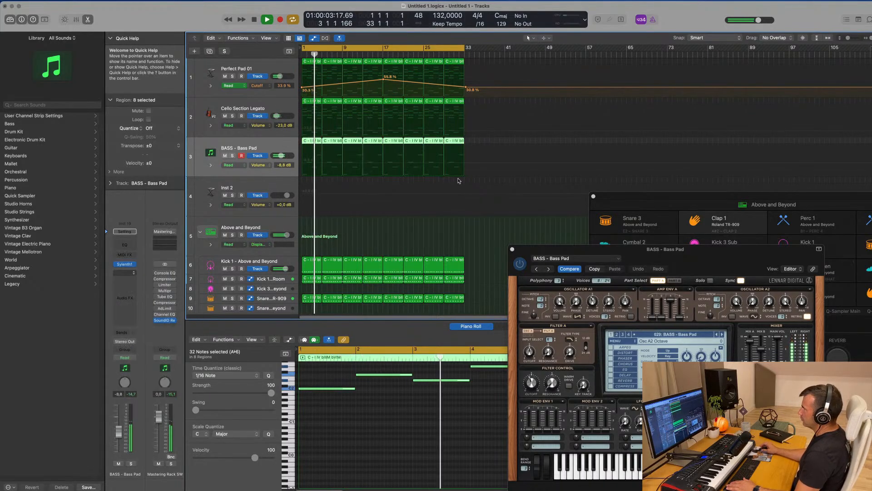
click(591, 101)
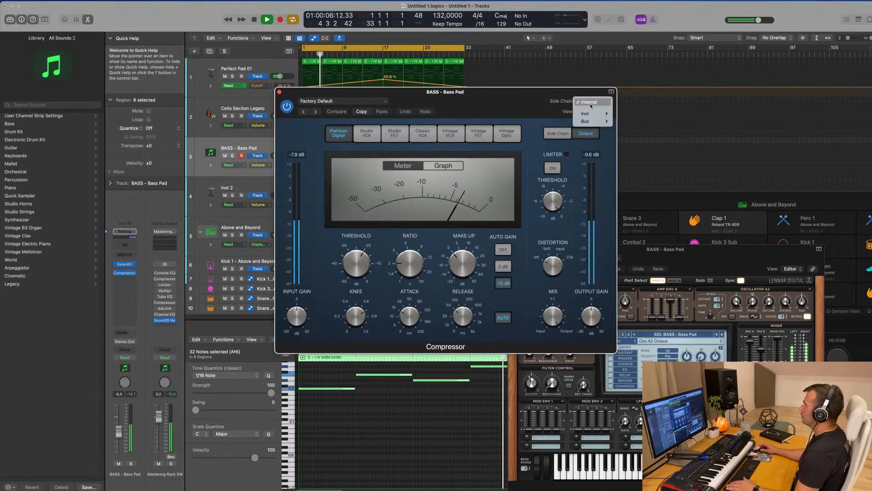
mouse_move(590, 113)
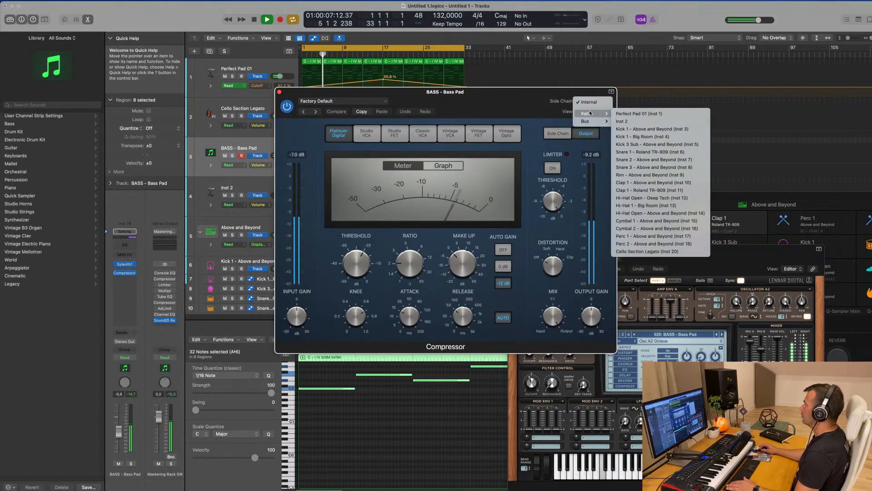
click(651, 128)
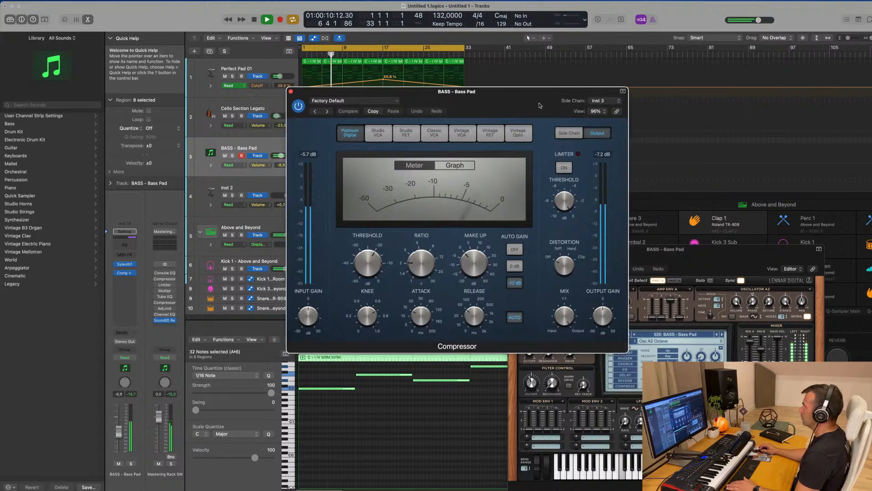
Set the bass compressor's ratio to about 4.2:1 and lower its threshold slightly during playback.
drag(454, 92, 576, 93)
drag(528, 275, 531, 247)
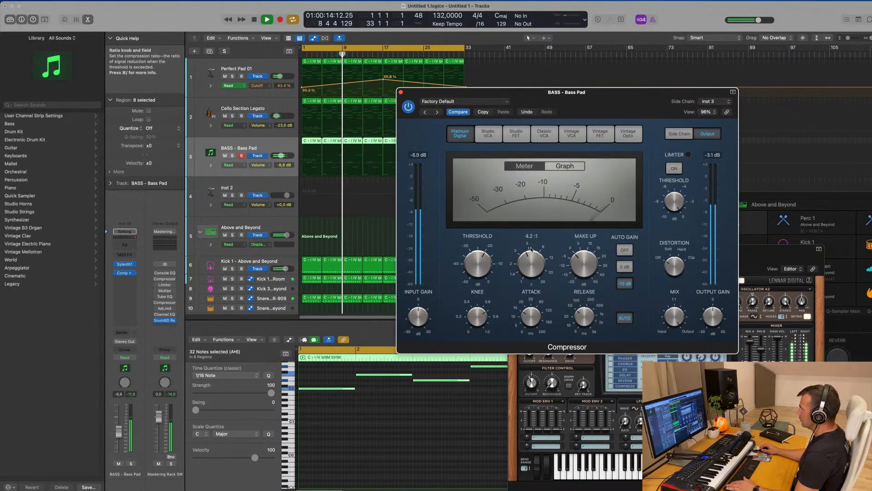
drag(471, 260, 471, 264)
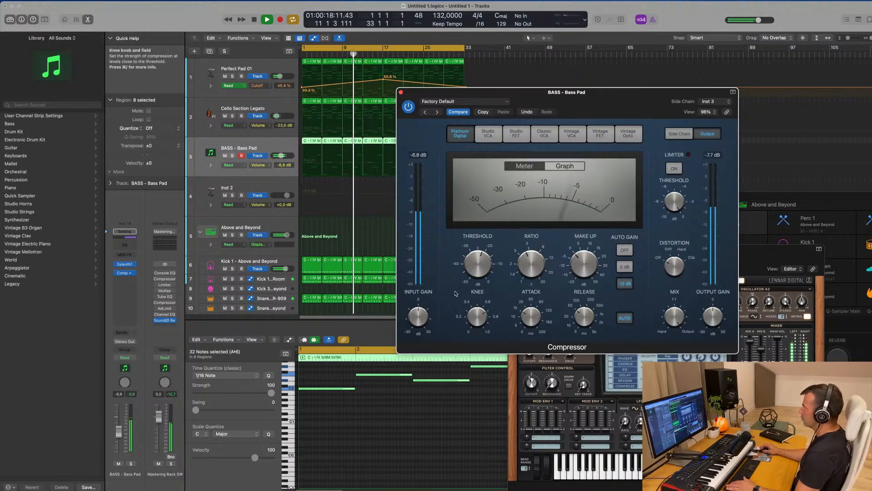
drag(420, 93, 297, 132)
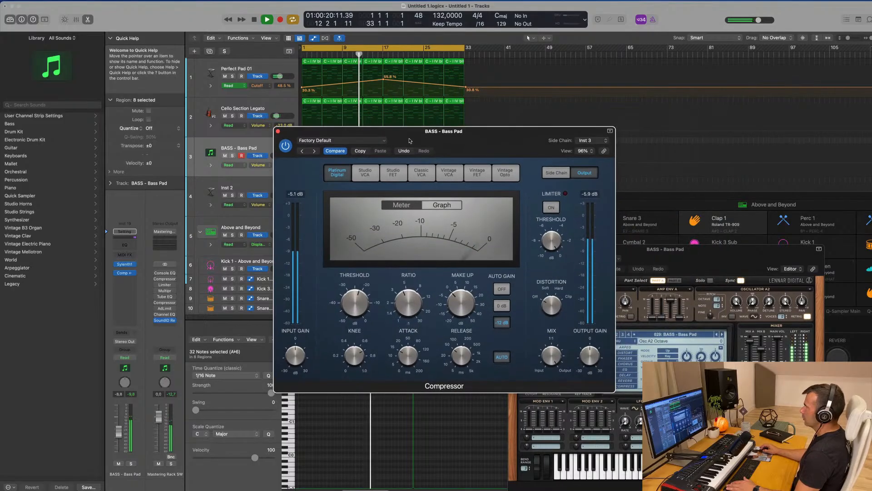
Close the bass compressor and set the BASS - Bass Pad track's volume to -7.6 dB.
click(279, 132)
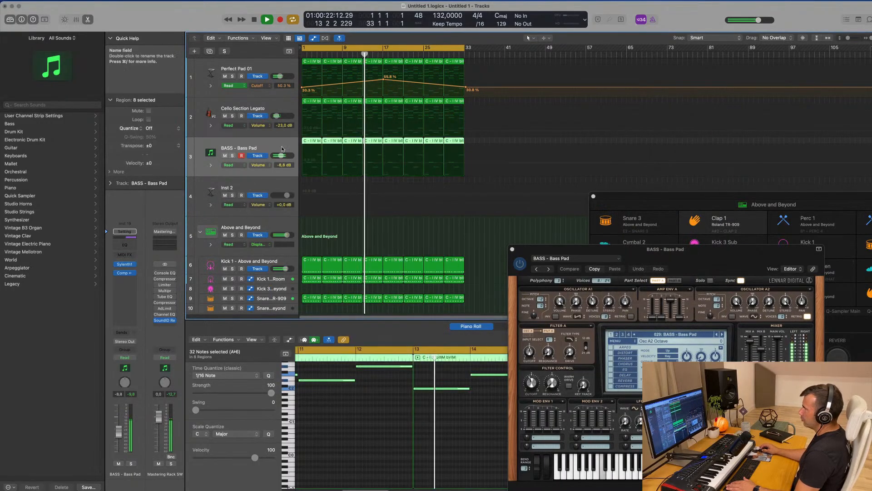
drag(118, 430, 118, 432)
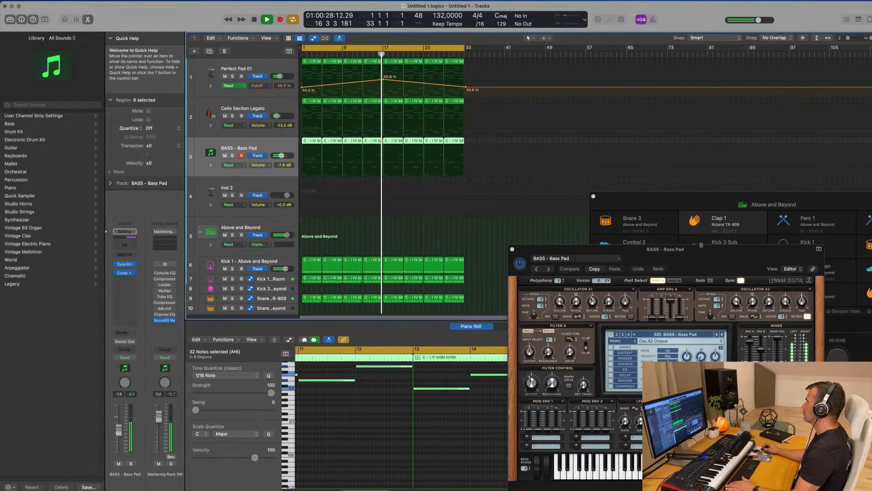
Move the Sylenth1 window clear of the tracks and repeat the regions on all tracks once, up to bar 65.
drag(706, 242, 725, 56)
click(270, 146)
key(super+Left)
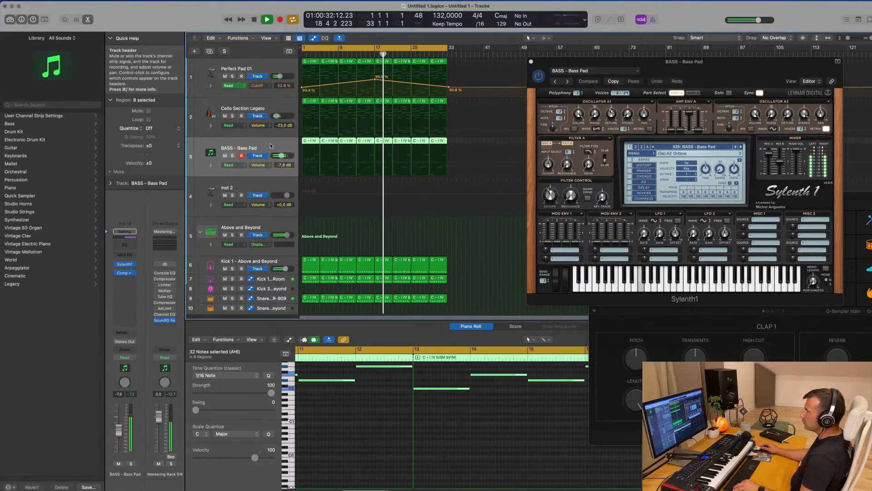
drag(657, 69, 849, 87)
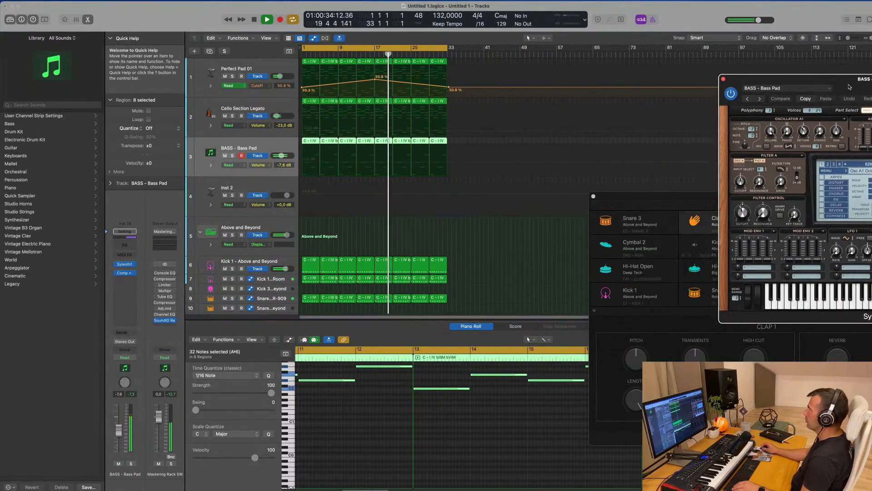
key(super+r)
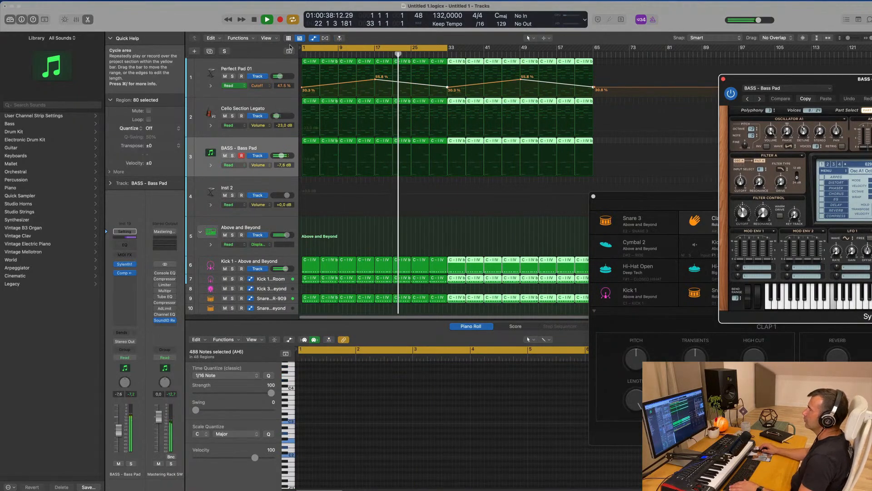
Show the secondary ruler, extend the cycle area to bar 65, and reposition the Drum Machine Designer window.
click(267, 38)
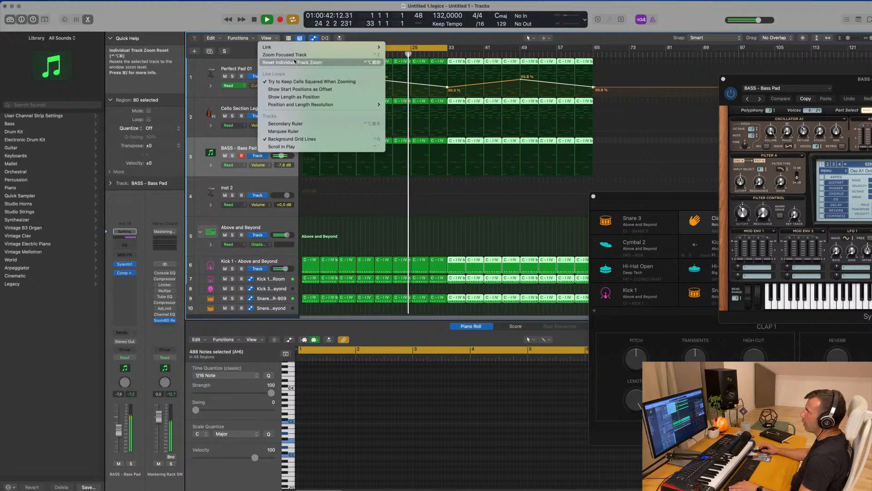
click(286, 123)
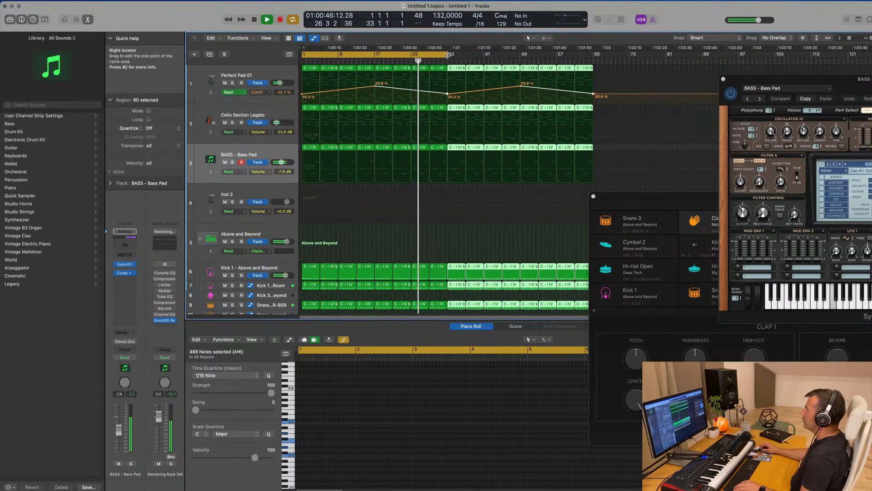
drag(448, 55, 594, 55)
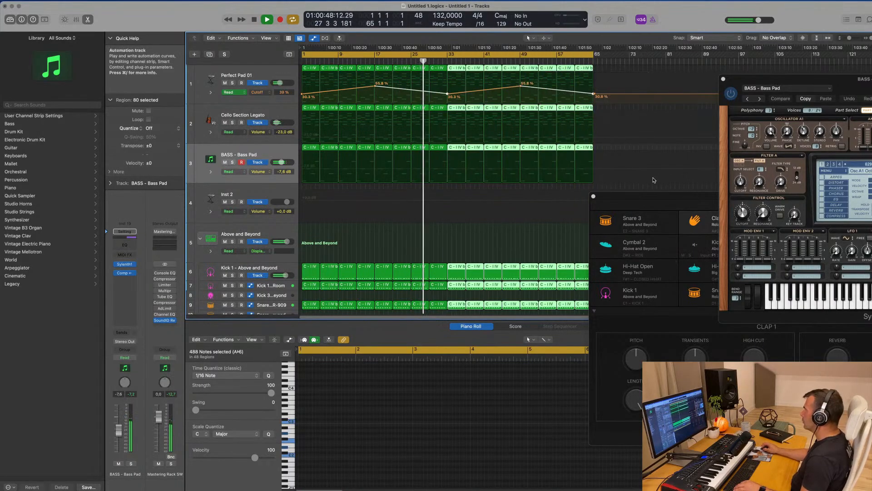
drag(621, 199, 439, 210)
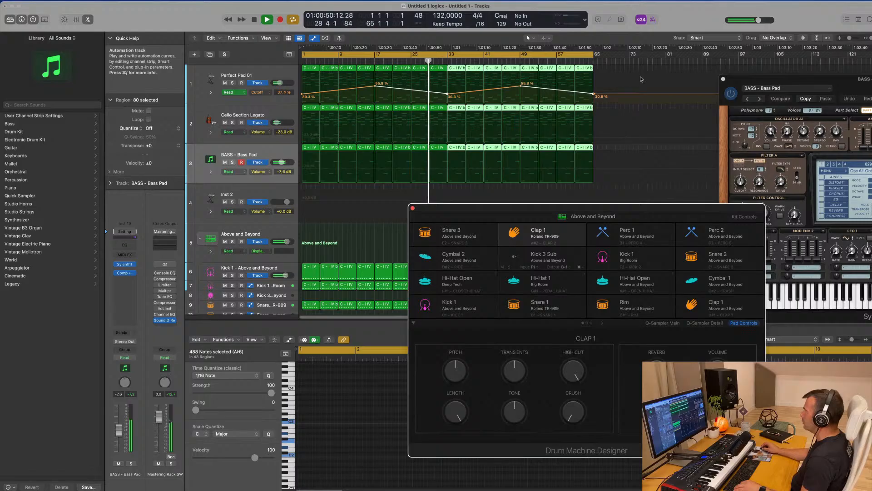
click(650, 63)
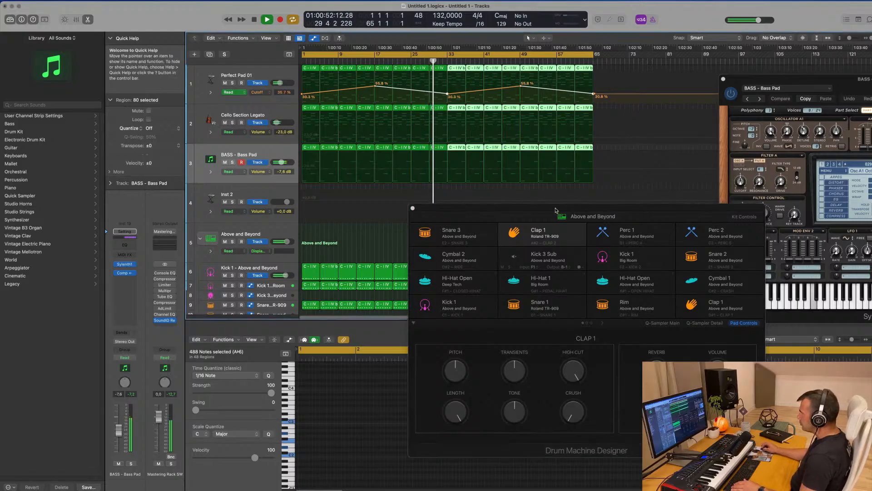
drag(539, 212, 663, 225)
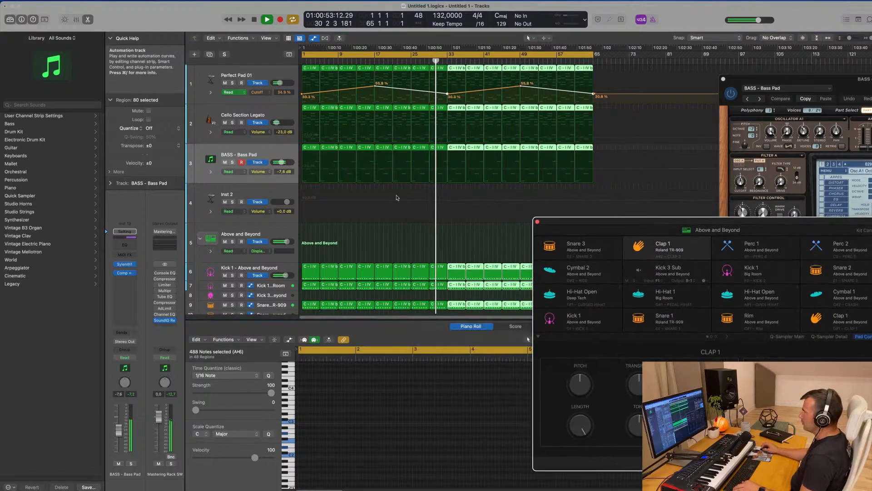
Duplicate the BASS - Bass Pad track with its settings and select the new empty track below it.
click(269, 150)
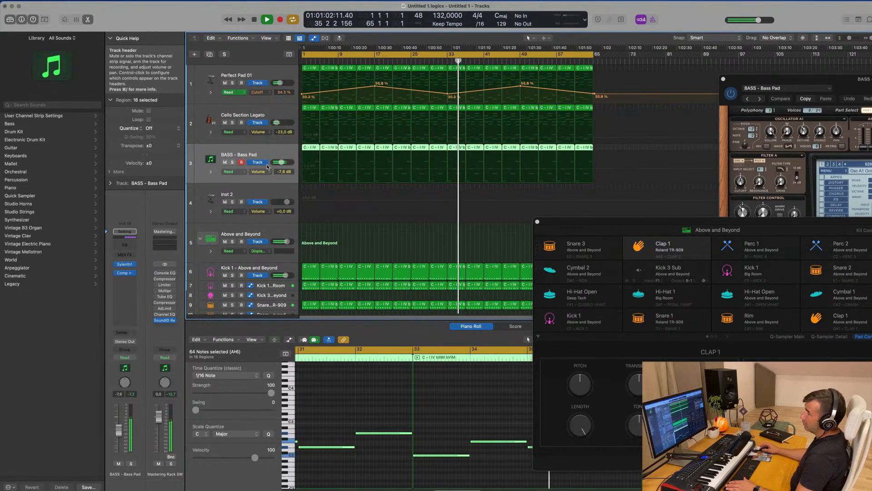
key(super+d)
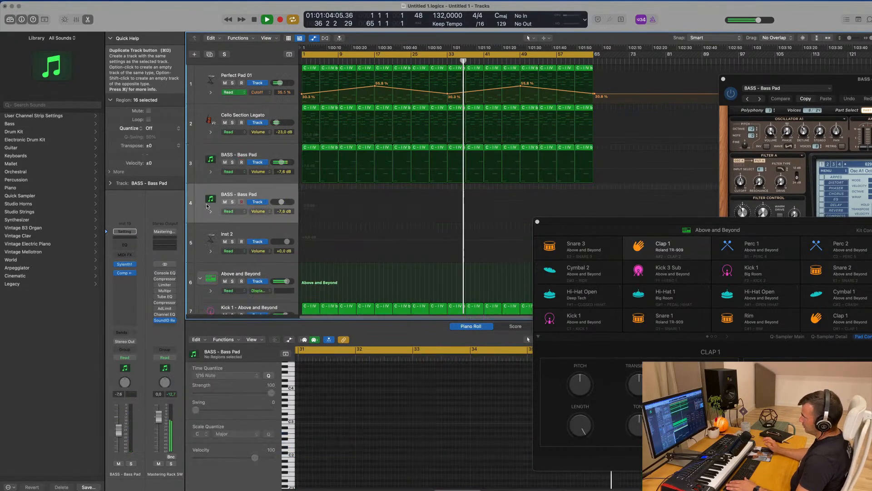
drag(865, 83, 669, 182)
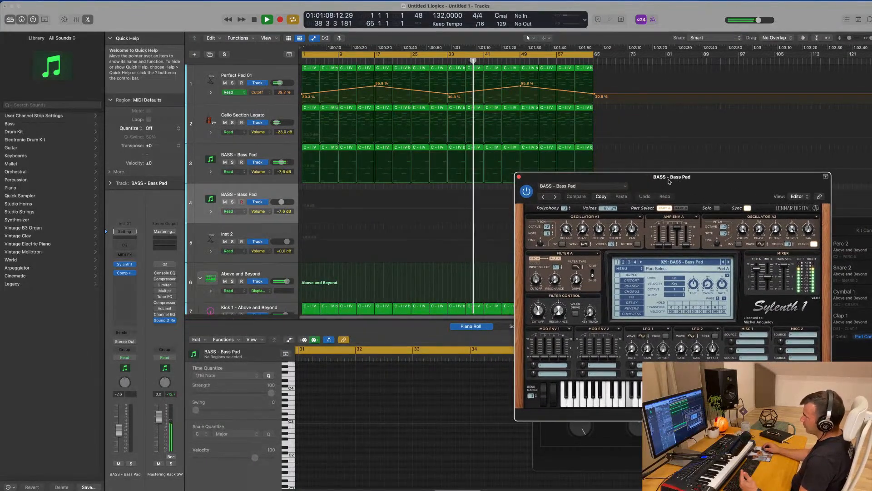
click(282, 193)
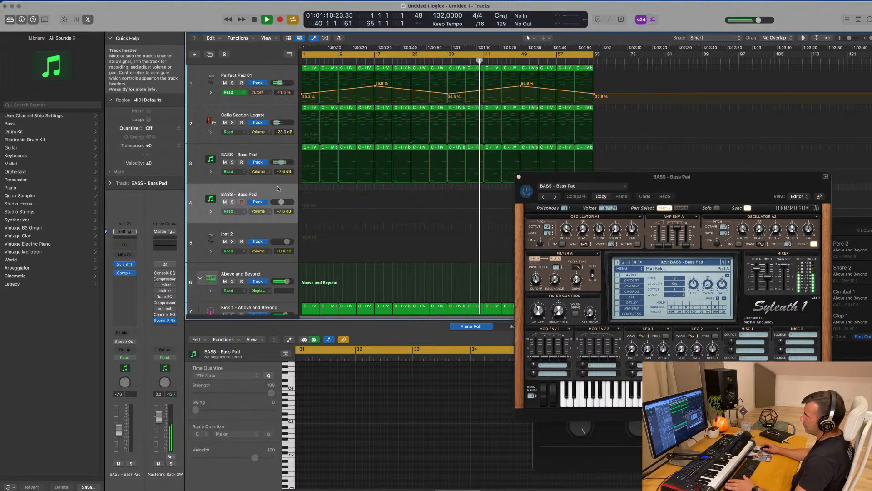
Load the Yamaha Piano Studio patch on the new track from the library's Legacy > Logic > 02 Acoustic Pianos category.
click(133, 267)
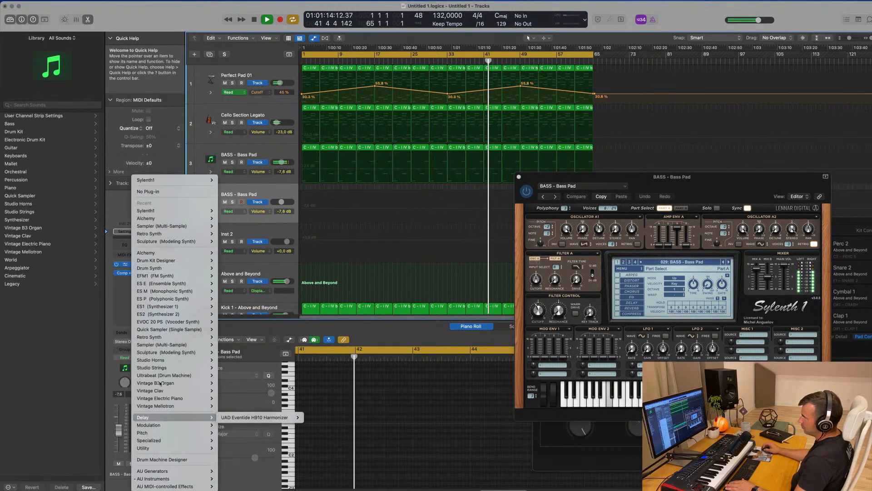
mouse_move(152, 377)
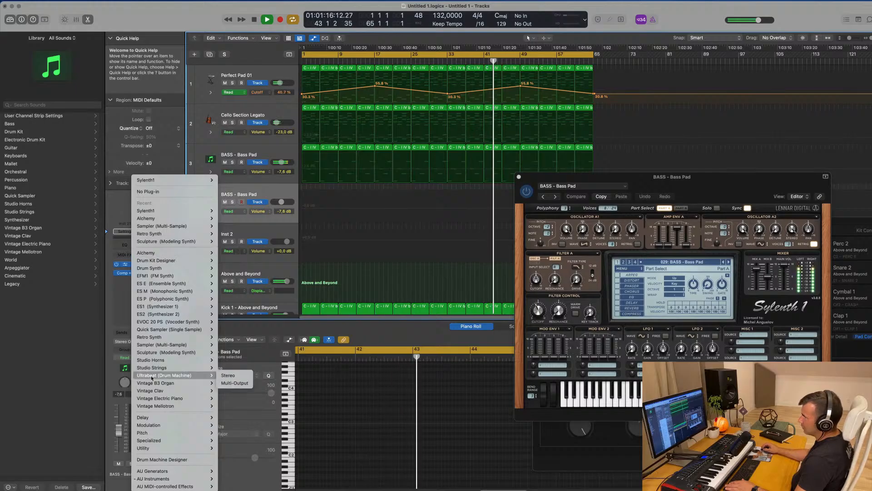
click(29, 316)
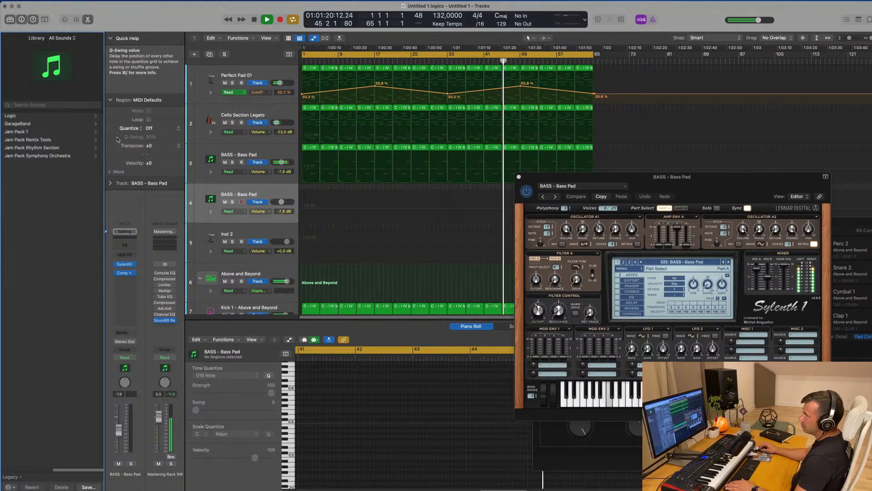
click(24, 117)
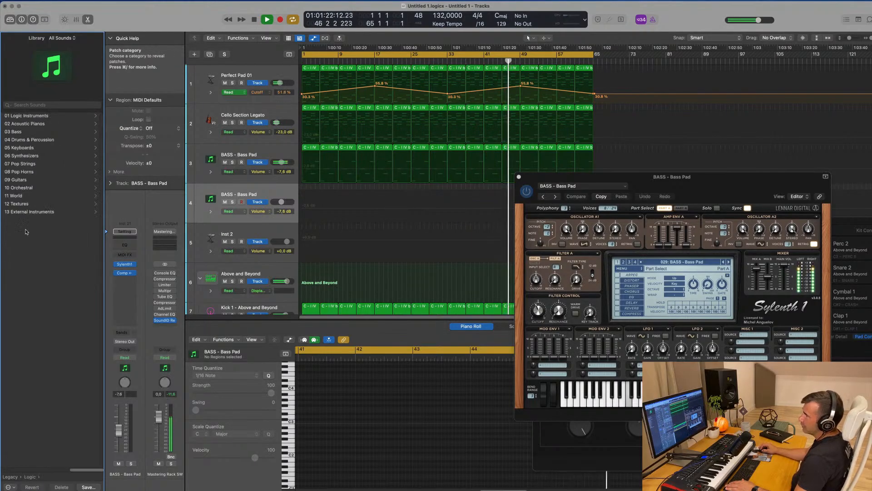
click(26, 123)
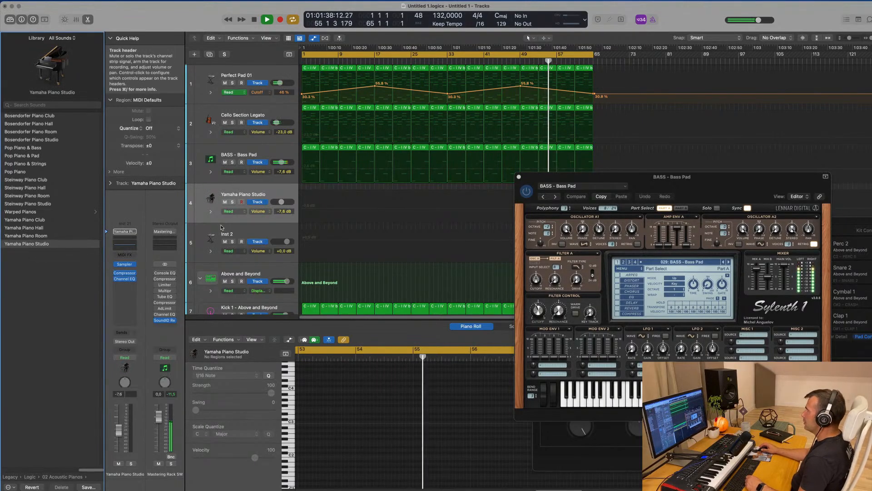
Add a send to Bus 7 → Aux 5 on the Yamaha Piano Studio track and set its level to about -11 dB.
click(116, 335)
mouse_move(132, 344)
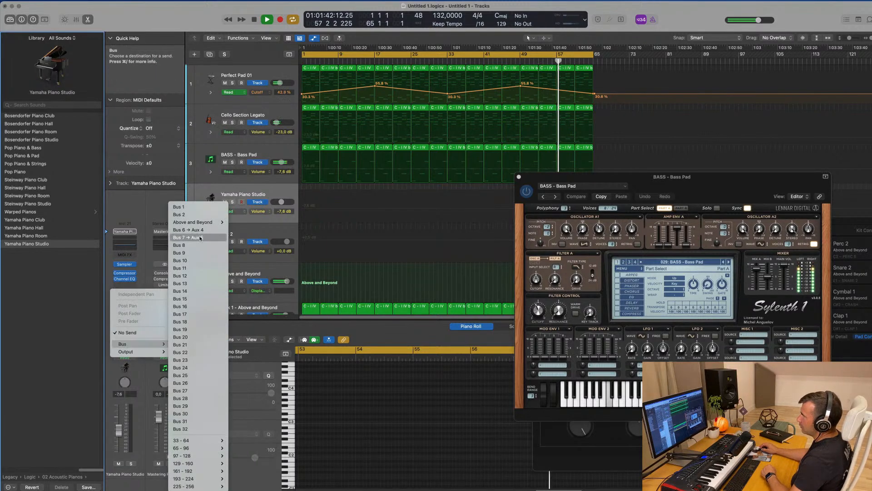
click(200, 237)
drag(135, 331, 134, 338)
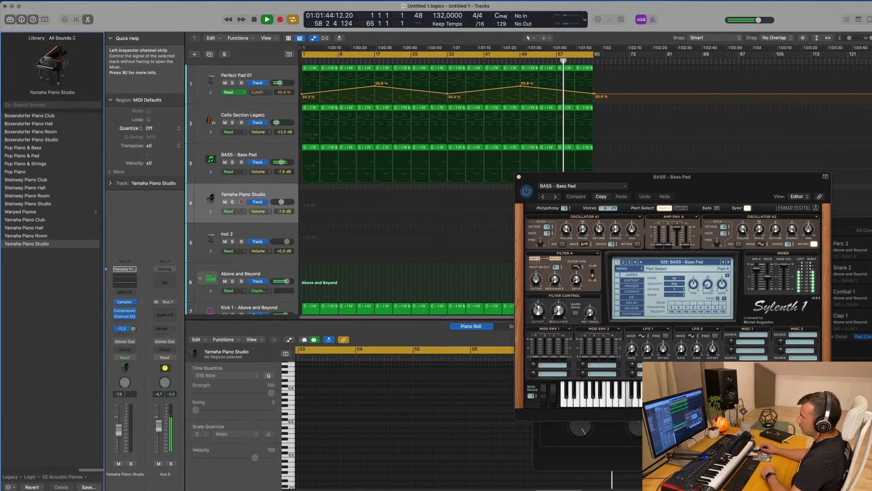
Add a second send on the piano track to the Above and Beyond kit's Bus 3 → Delay - Ping Pong.
click(124, 336)
mouse_move(136, 345)
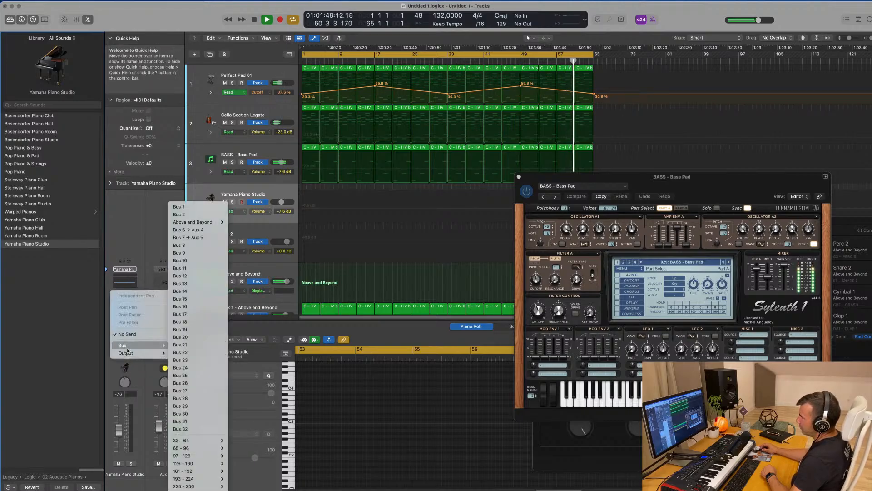
mouse_move(208, 222)
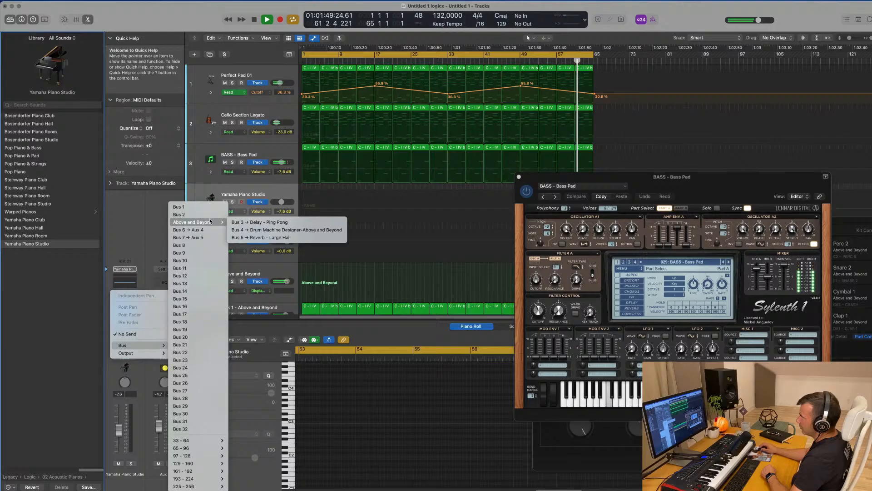
click(263, 222)
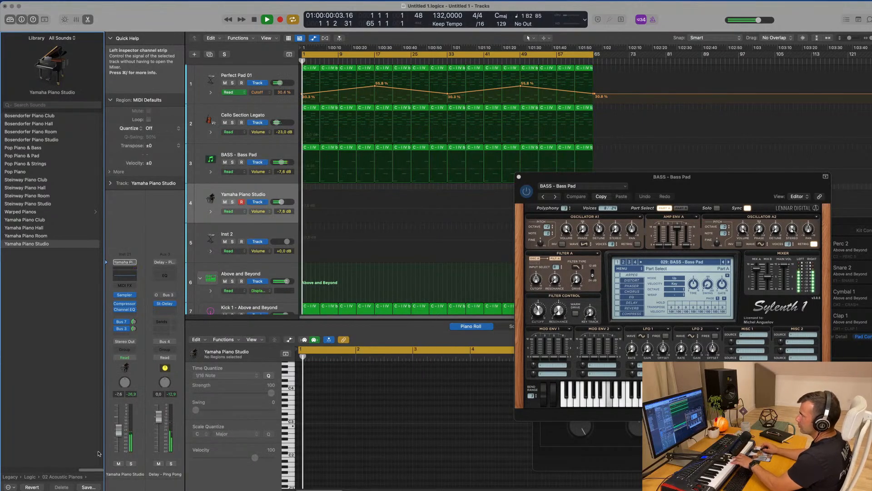
Raise the Yamaha Piano Studio track's volume to -1.1 dB during playback.
drag(119, 429, 120, 423)
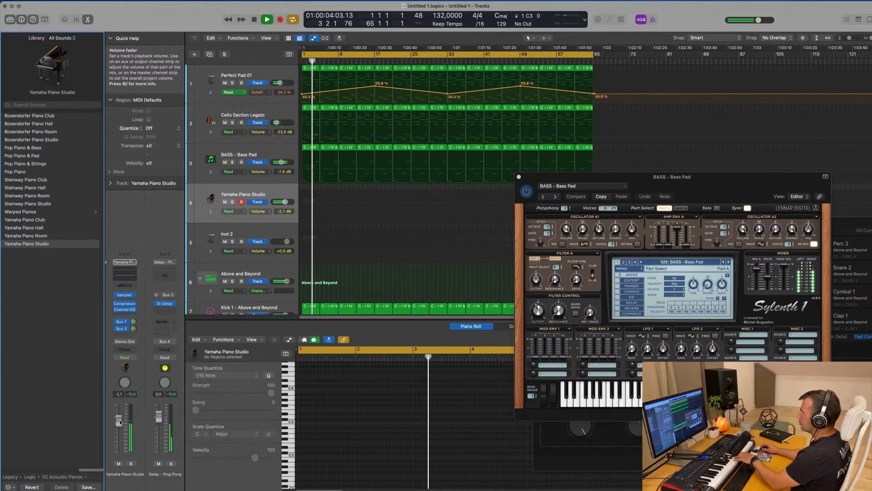
drag(121, 422, 120, 419)
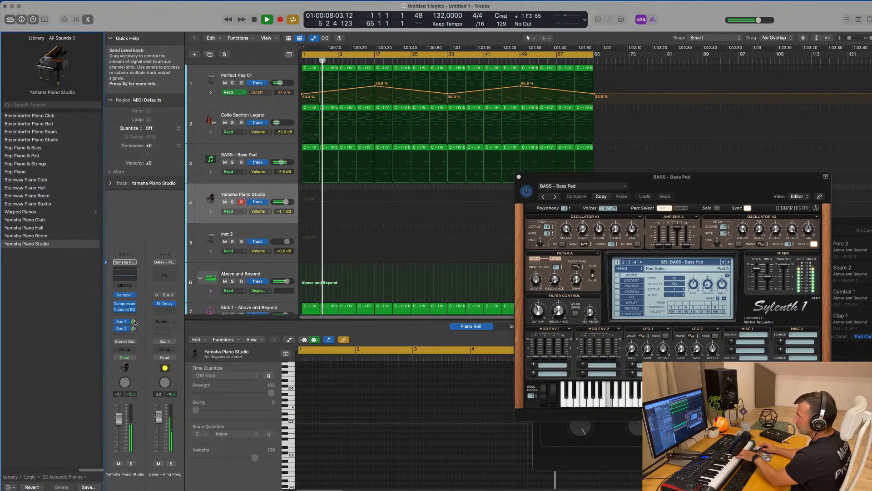
mouse_move(134, 329)
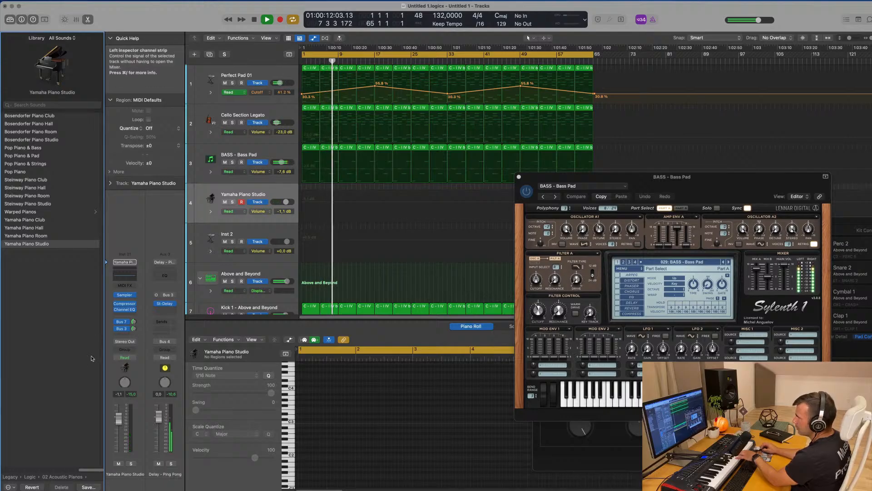
Check the piano track's two send assignments and open the bus choices for its Bus 7 send.
click(122, 329)
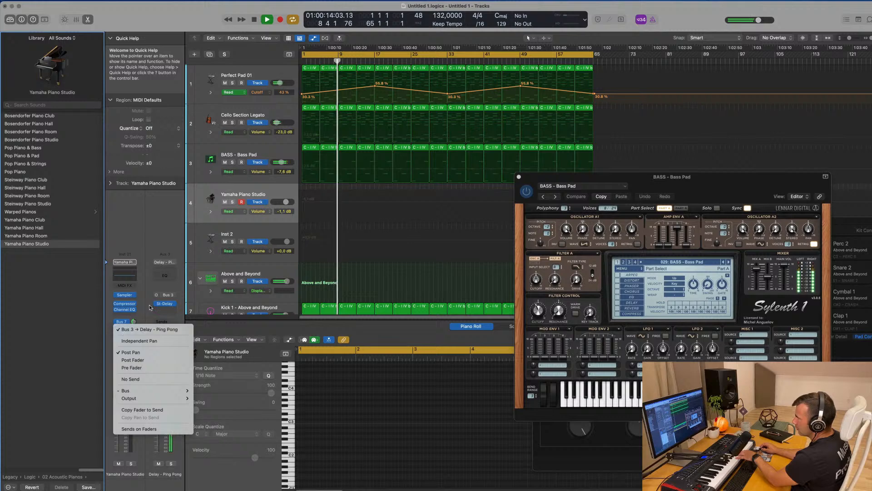
click(131, 318)
click(123, 322)
click(131, 315)
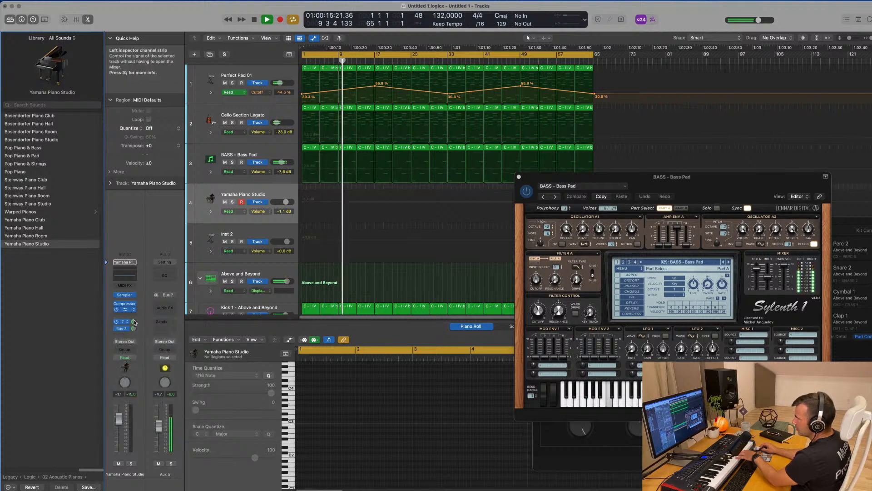
click(124, 322)
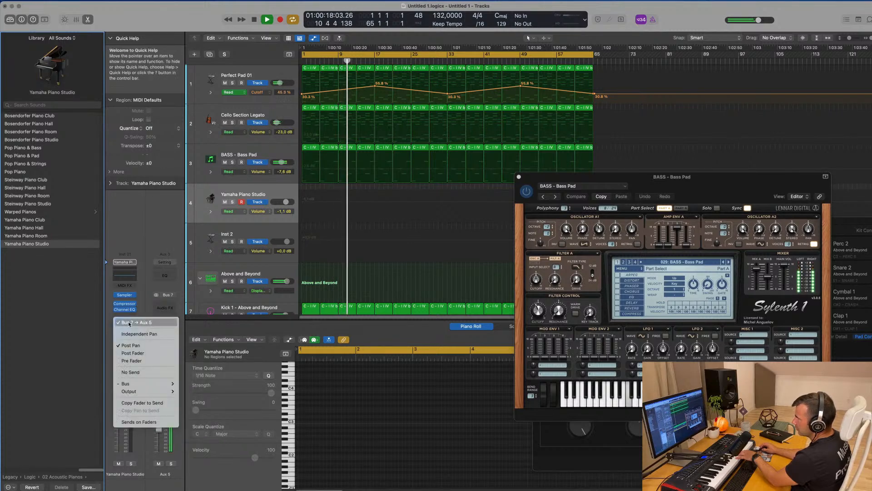
mouse_move(130, 384)
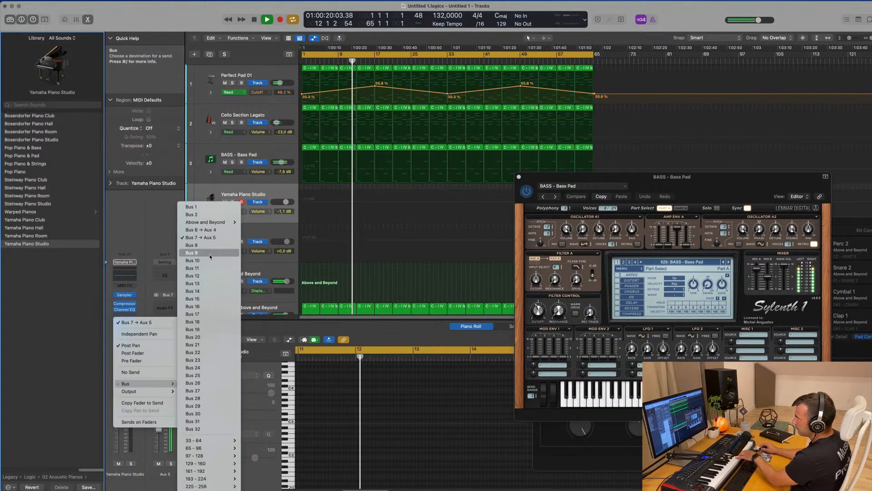
Route the Yamaha Piano Studio track's Bus 7 send to Bus 6 instead and set the track volume to +0.7 dB.
click(204, 230)
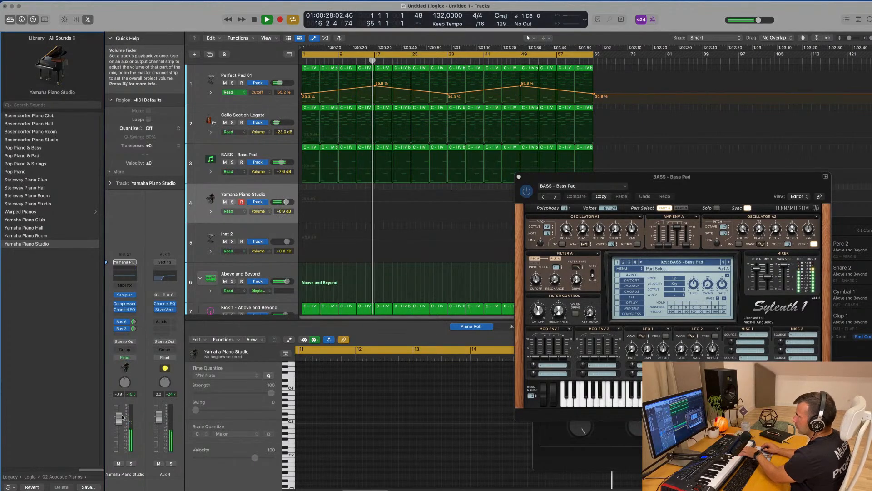
drag(120, 418, 120, 418)
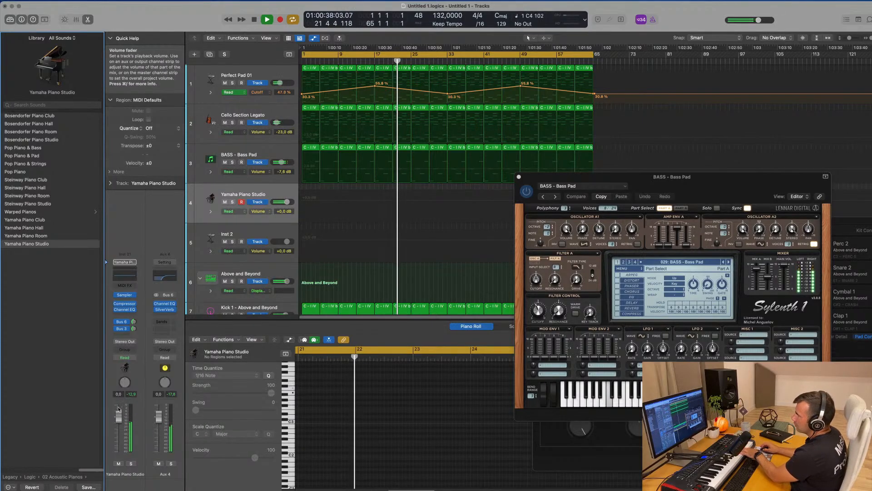
drag(119, 415, 120, 413)
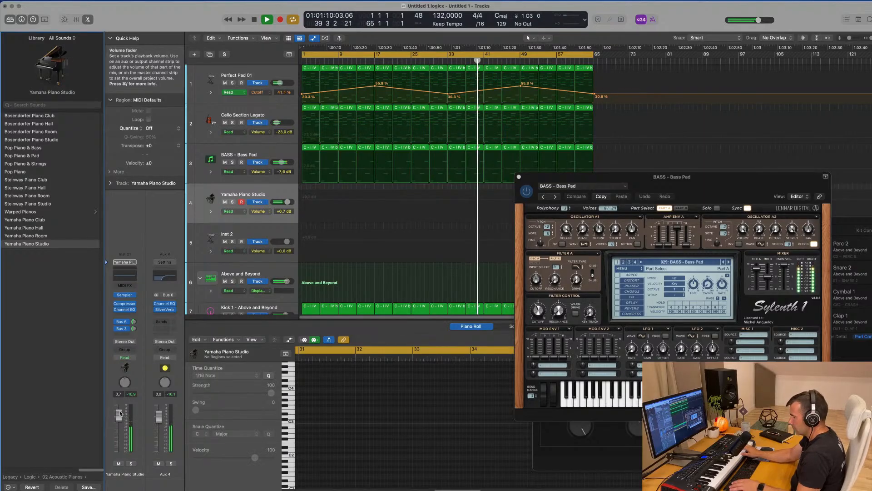
Record a four-bar piano melody on the Yamaha Piano Studio track from bar 1 and play it back.
key(Return)
key(space)
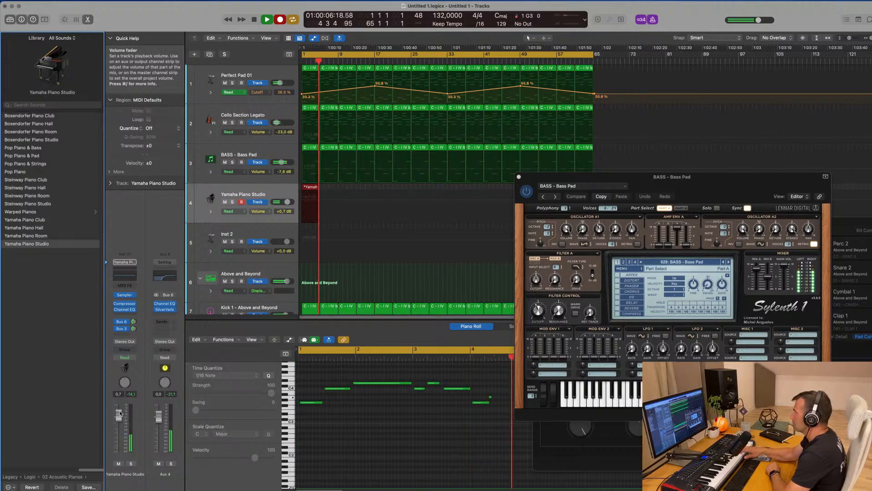
key(space)
key(space)
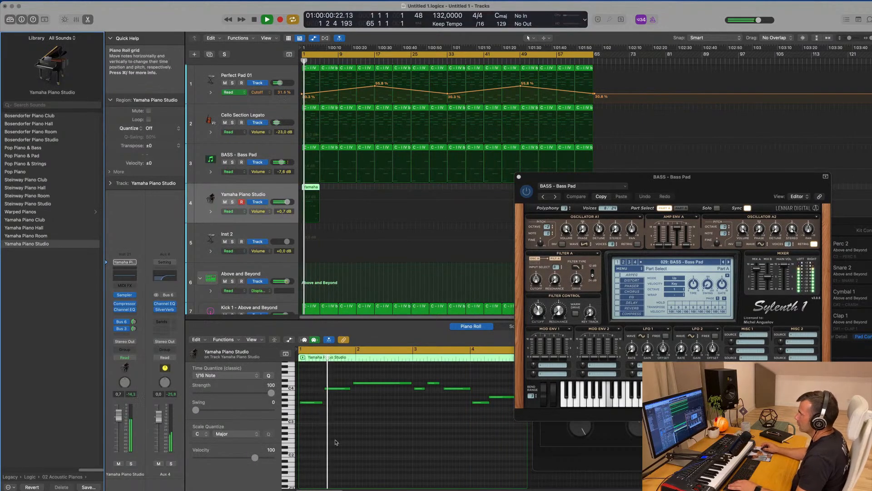
scroll(390, 440, up, 1)
scroll(386, 438, down, 4)
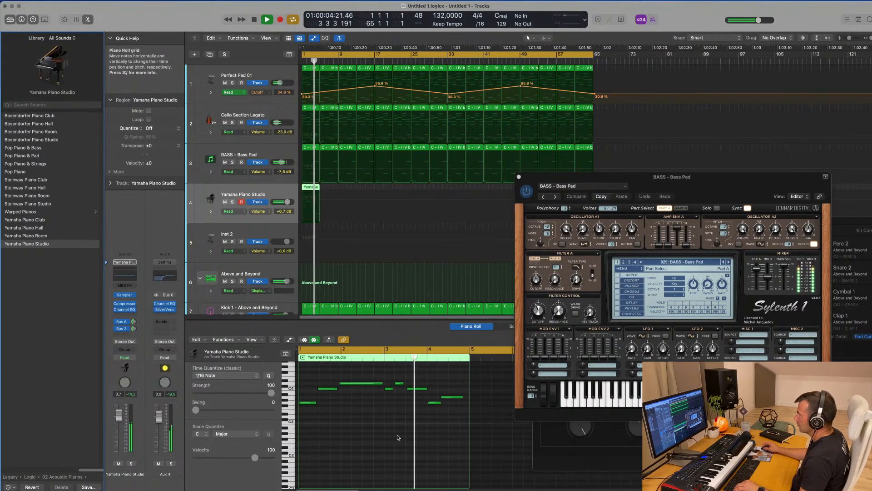
key(space)
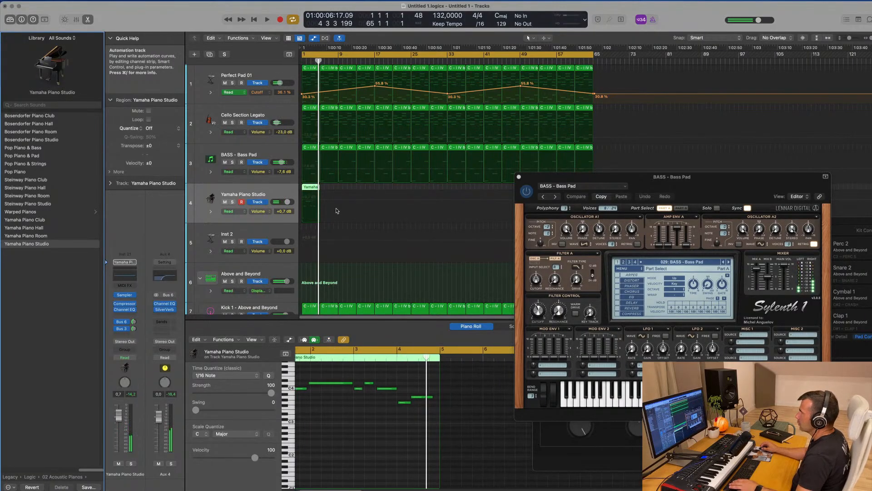
Nudge the melody's second and third notes slightly later so the long third note starts exactly at bar 2.
click(346, 369)
key(super+a)
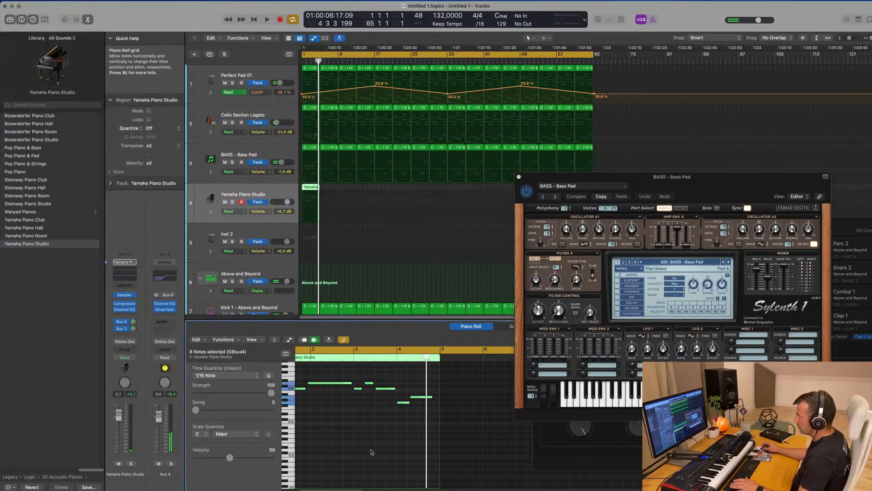
key(super+Left)
key(super+Right)
key(super+Right)
key(super+Right)
scroll(341, 441, left, 5)
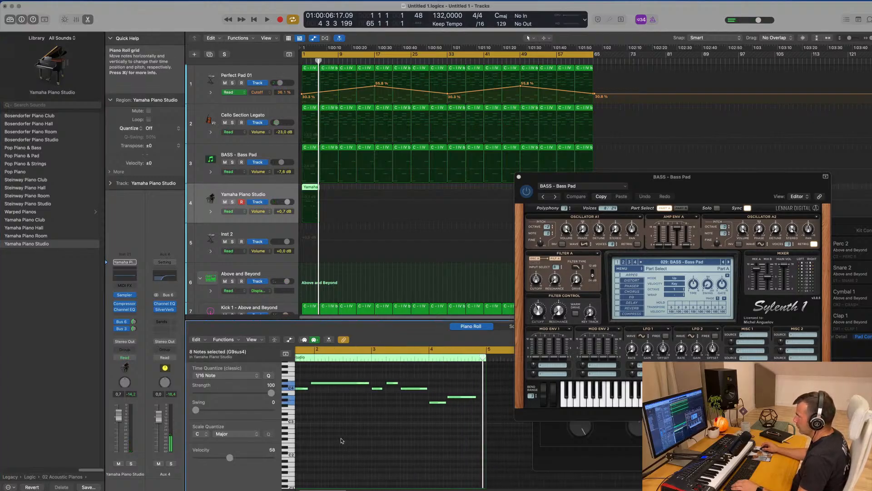
click(336, 402)
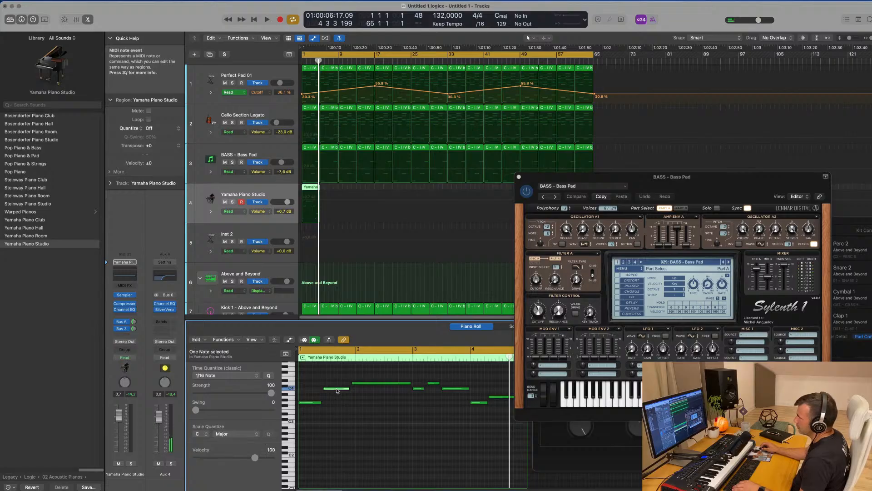
drag(337, 390, 380, 383)
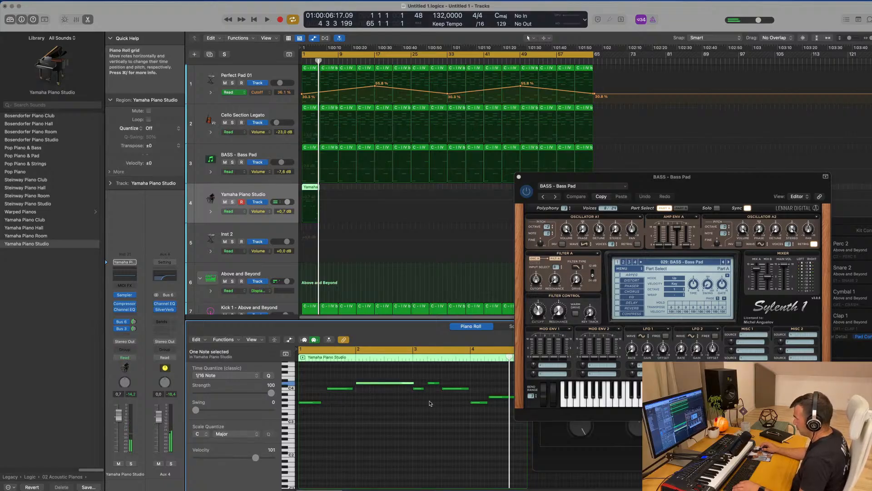
Lengthen the first melody note until it meets the second one, and replay the melody from the start.
key(Return)
key(space)
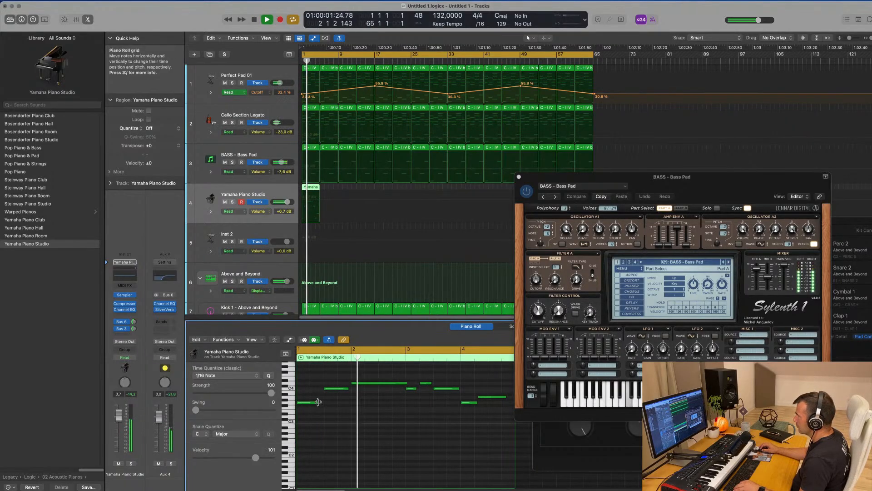
drag(317, 402, 323, 402)
key(space)
key(Return)
key(space)
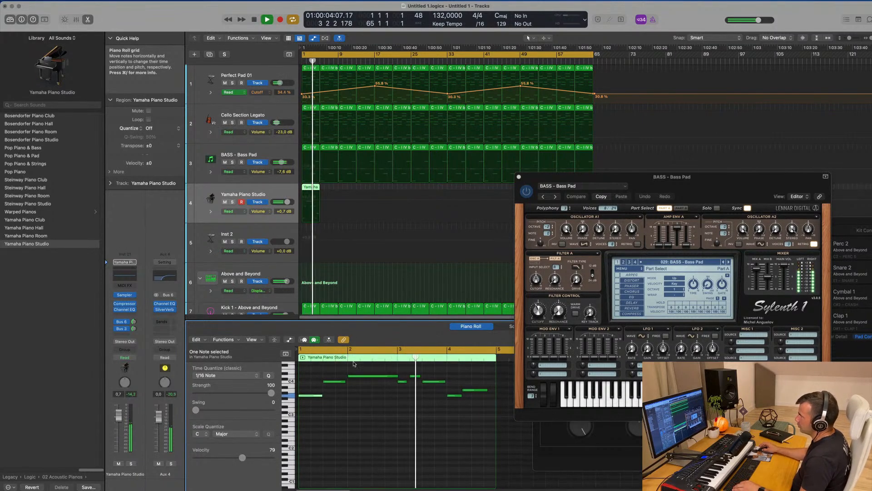
Show the note velocity lane and raise the velocities of the first note and the quieter notes in bars 3 and 4.
click(289, 340)
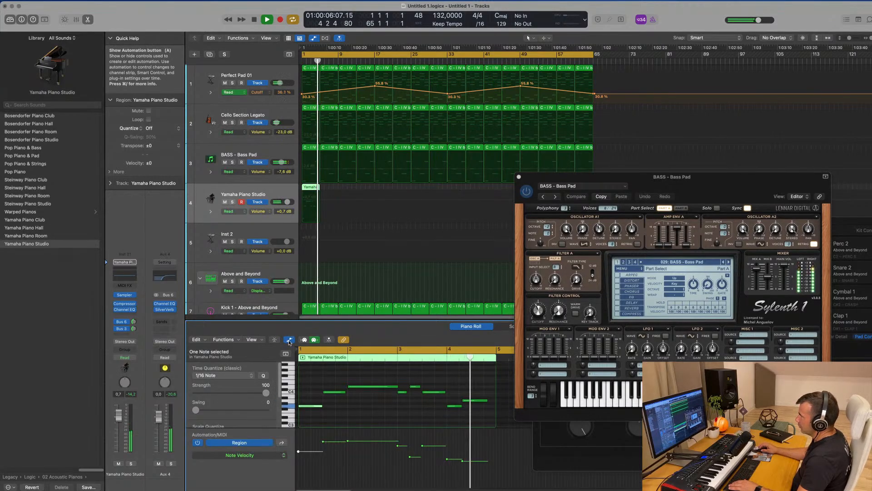
key(space)
drag(464, 456, 465, 455)
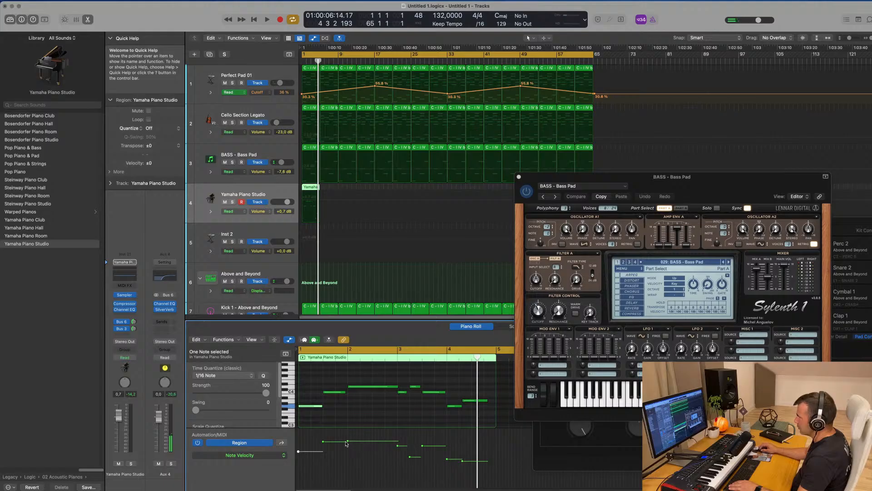
drag(298, 451, 298, 442)
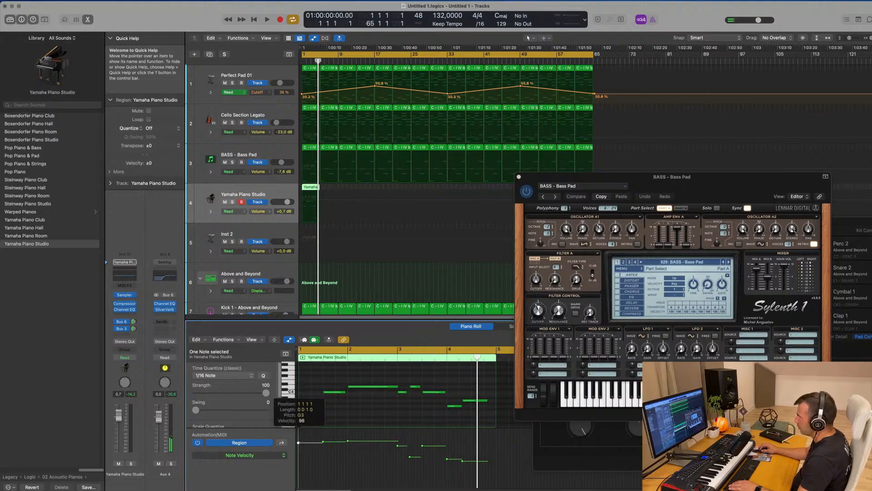
click(409, 457)
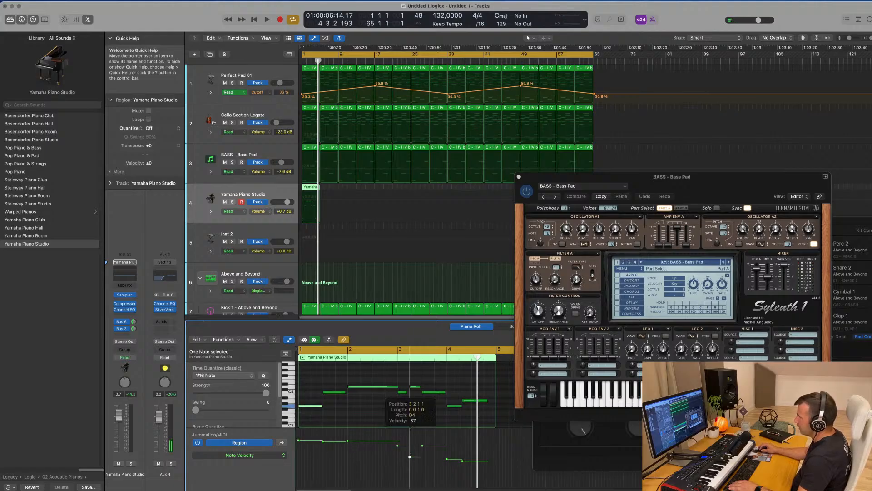
drag(409, 444, 463, 441)
Align the last note to beat 2 of bar 4 and shorten the G3 note before it to one beat.
key(Return)
key(space)
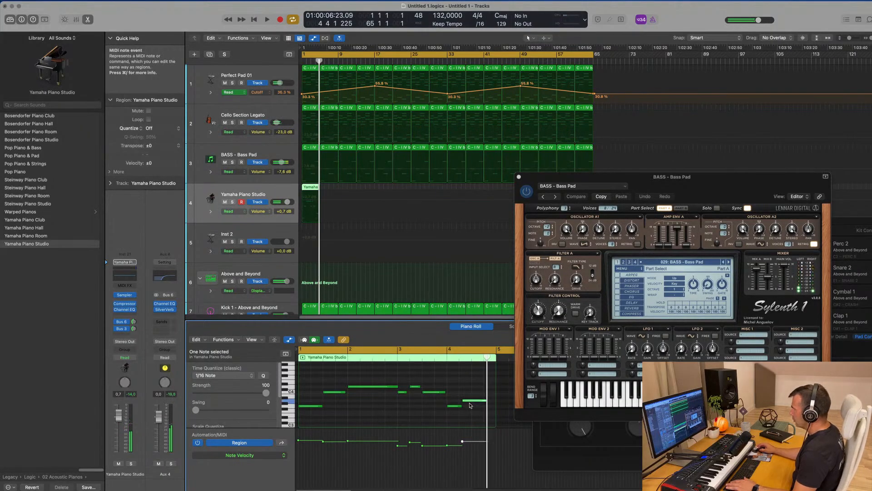
drag(472, 402, 458, 405)
key(space)
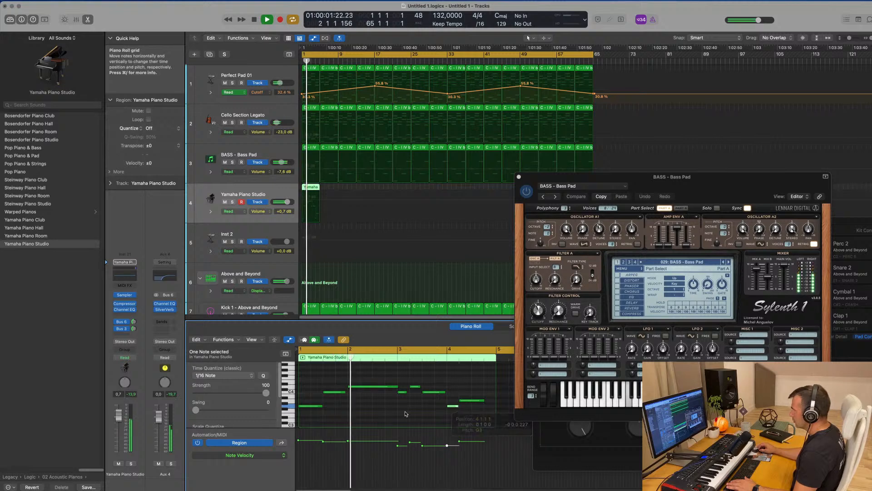
Raise the last note of the piano region to D4 and play the melody to check it.
key(super+Left)
scroll(389, 412, right, 1)
key(super+Right)
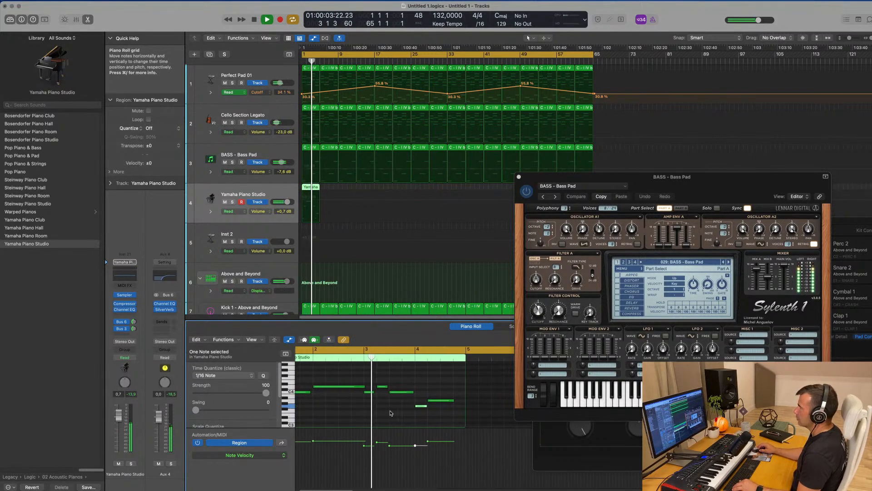
scroll(388, 411, left, 2)
scroll(386, 411, right, 2)
scroll(387, 412, right, 2)
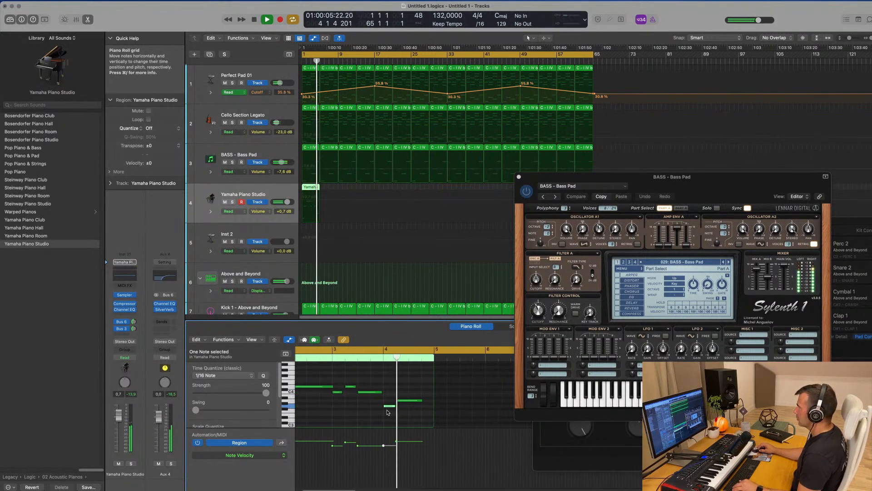
scroll(390, 412, left, 1)
click(429, 403)
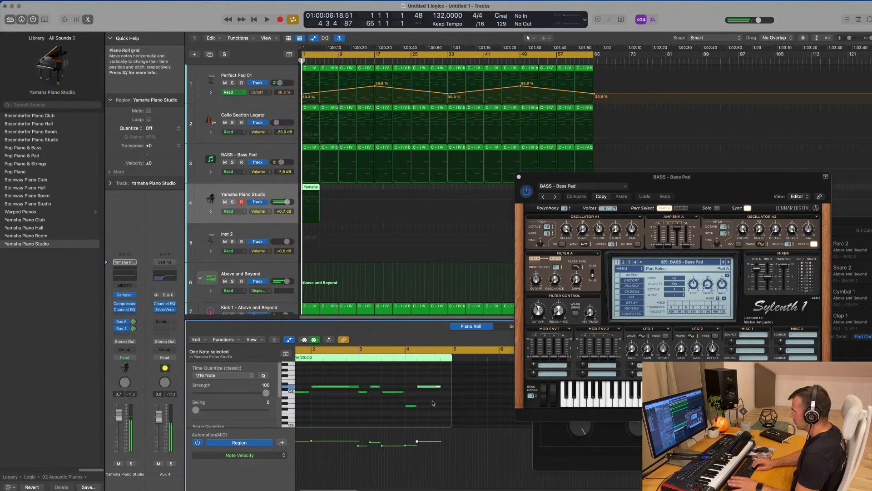
key(space)
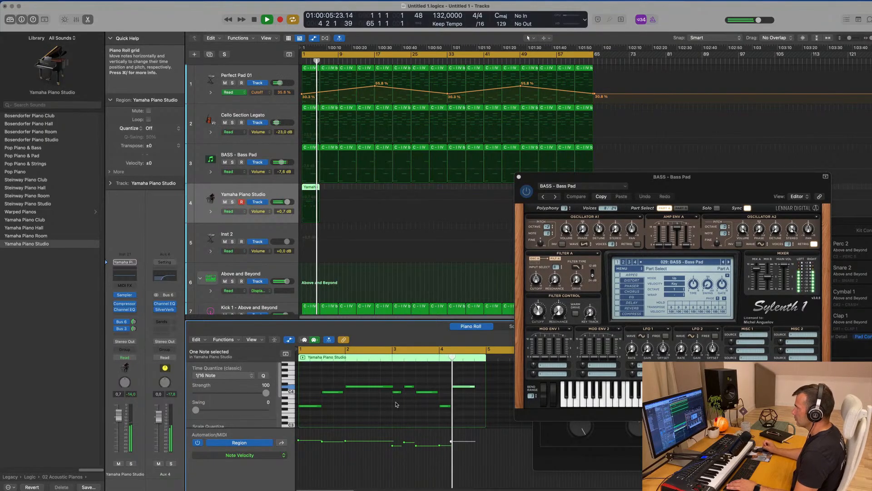
key(space)
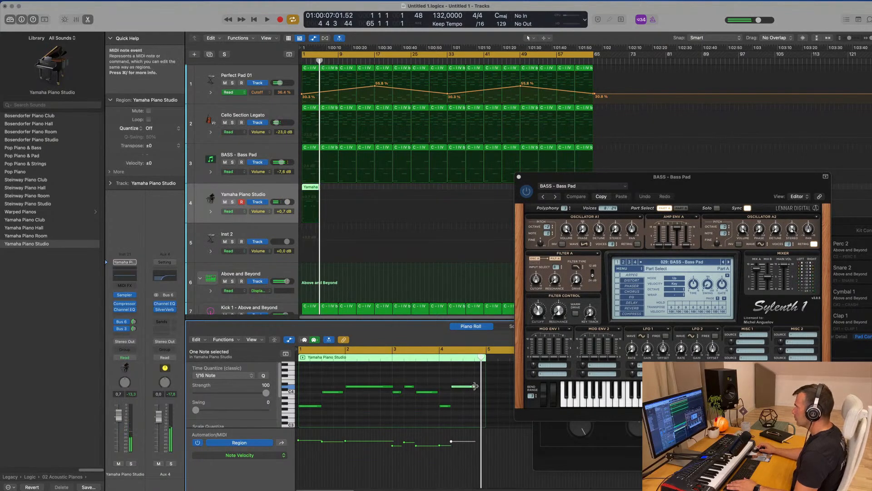
Shorten the last D4 note to about one beat and set the piano track volume to +0.9 dB during playback.
drag(475, 385, 466, 389)
key(space)
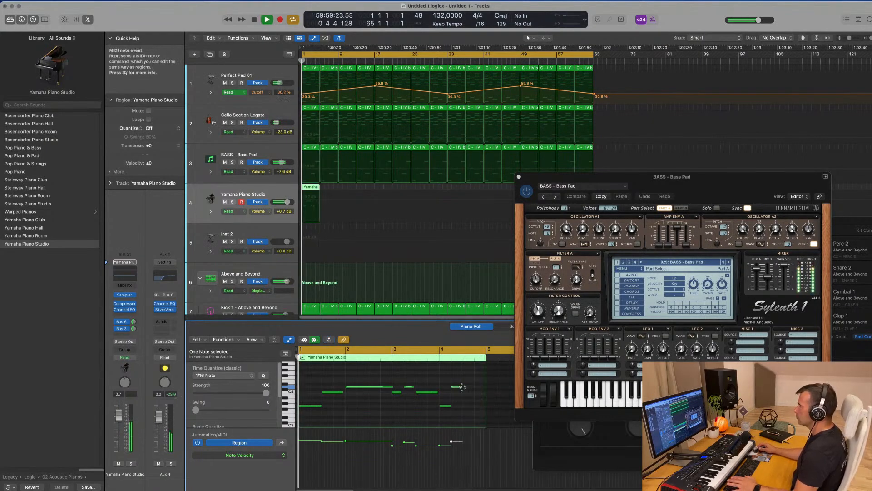
drag(119, 419, 118, 417)
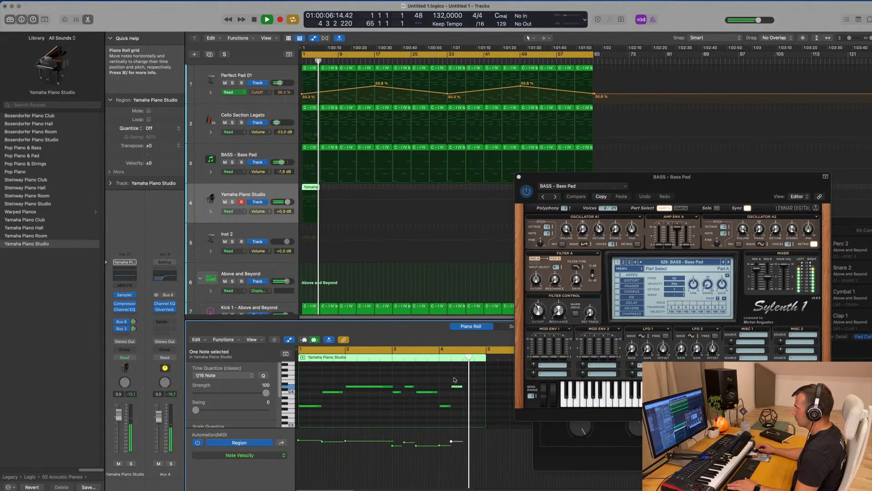
Shift the last two notes to beats 3 and 4 of bar 4, extend the preceding C4 note up to them, and replay.
mouse_move(462, 387)
mouse_down()
mouse_move(444, 414)
mouse_move(478, 408)
mouse_move(462, 392)
mouse_up()
key(Return)
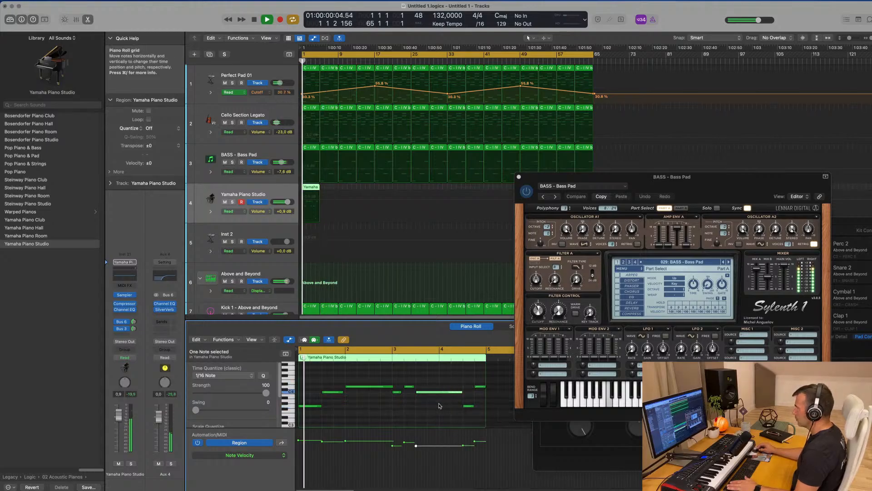
click(427, 405)
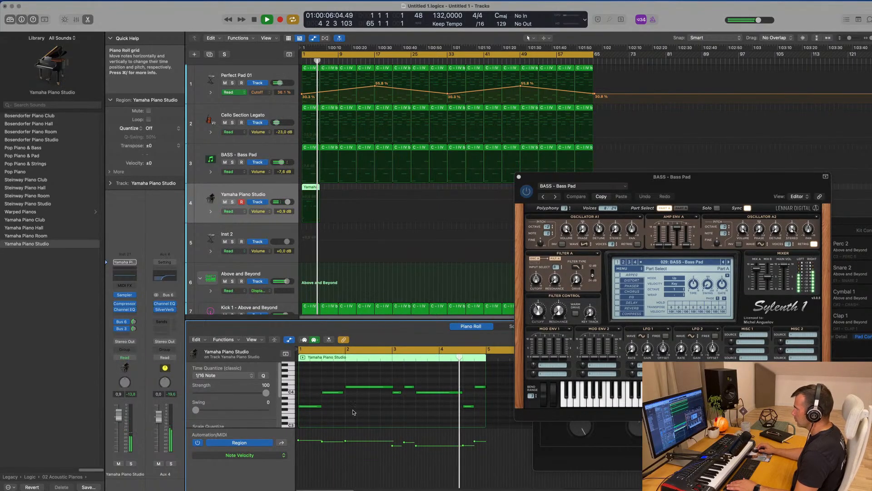
Repeat the four-bar Yamaha Piano Studio region three times so the melody fills the track up to bar 17.
click(331, 195)
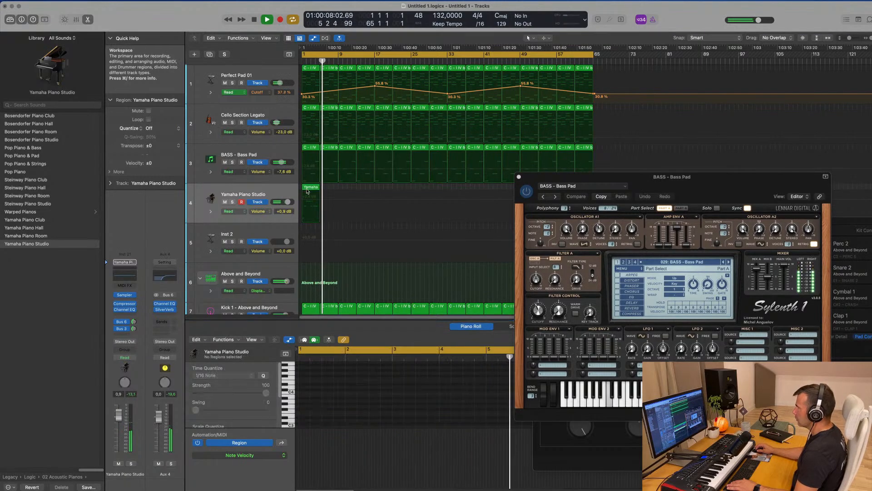
click(307, 192)
key(space)
key(b)
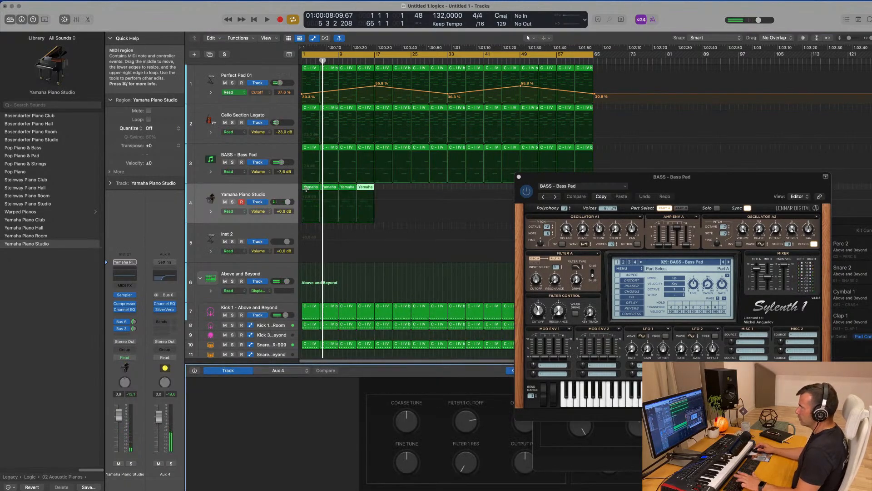
Lower the Yamaha Piano Studio volume to -2.0 dB while playing from the start, and close the BASS - Bass Pad plug-in window.
key(space)
click(282, 189)
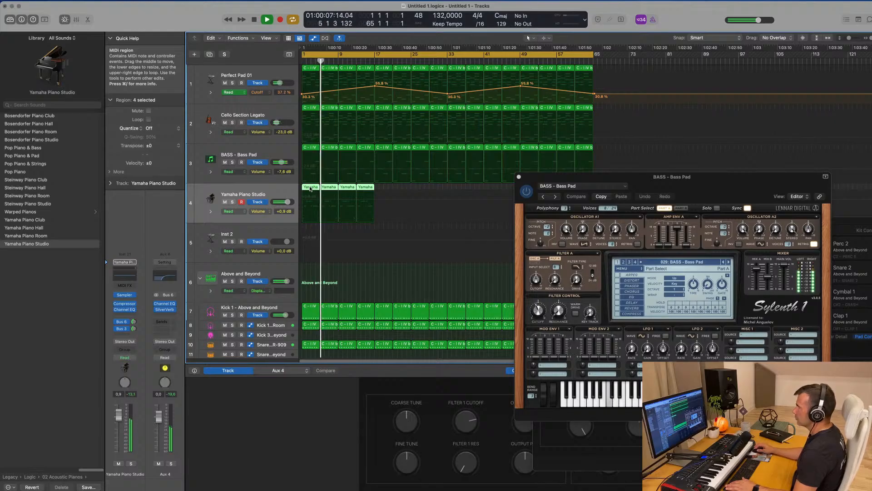
key(Return)
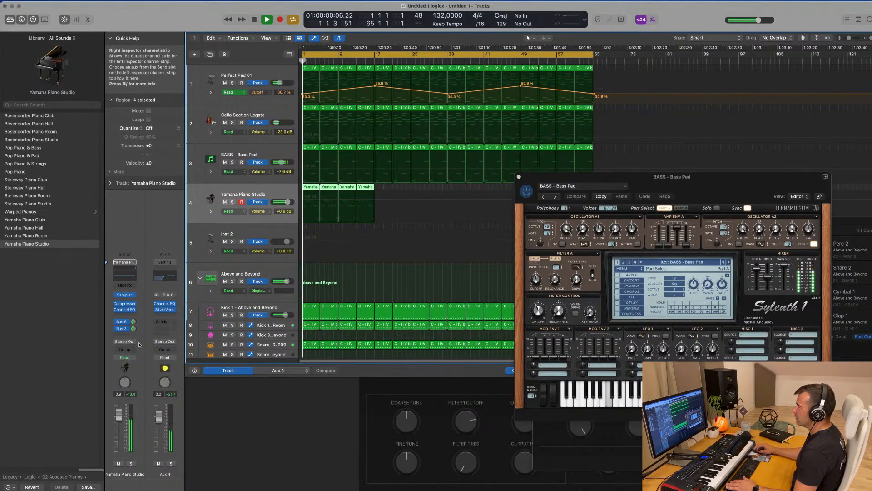
key(space)
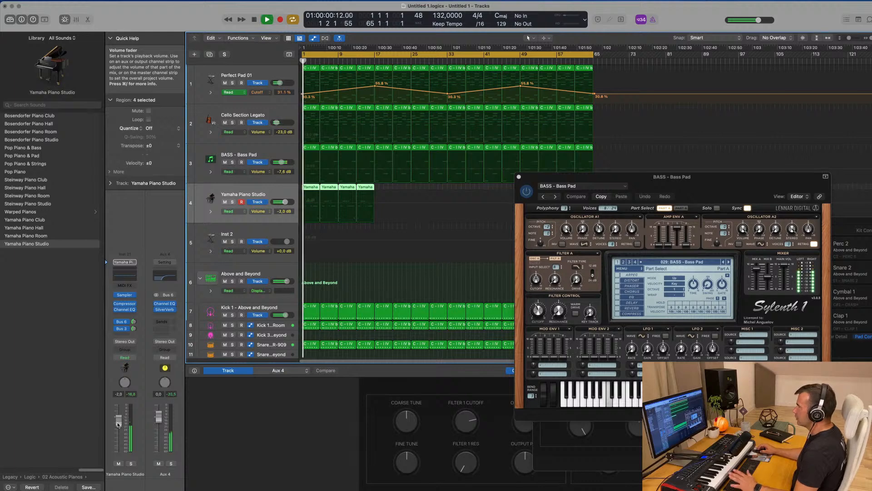
click(518, 176)
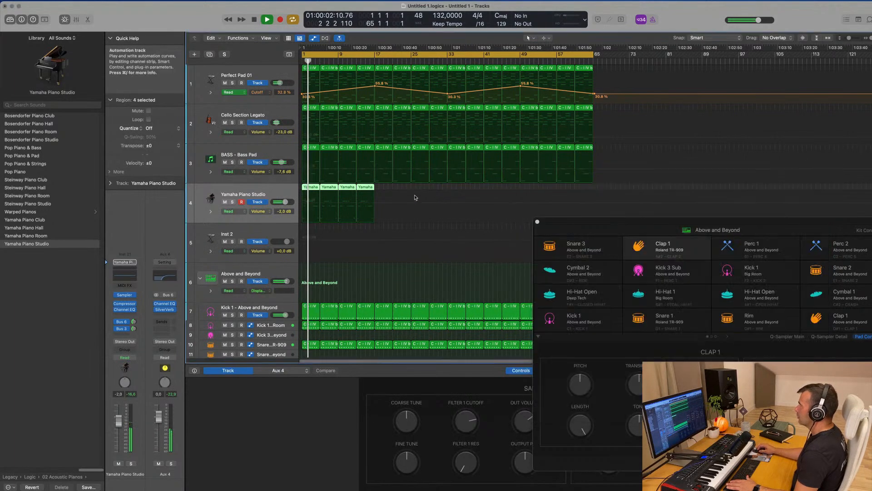
Select the four Yamaha Piano Studio regions and repeat them once so they extend to bar 33.
drag(402, 203, 293, 190)
key(super+r)
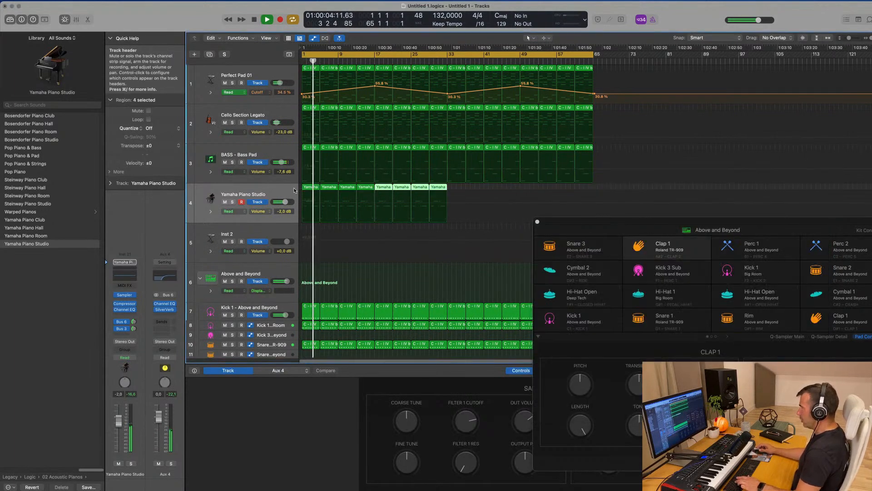
Repeat the Yamaha Piano Studio regions until they reach bar 65, and select every region on the track.
key(super+r)
key(super+r)
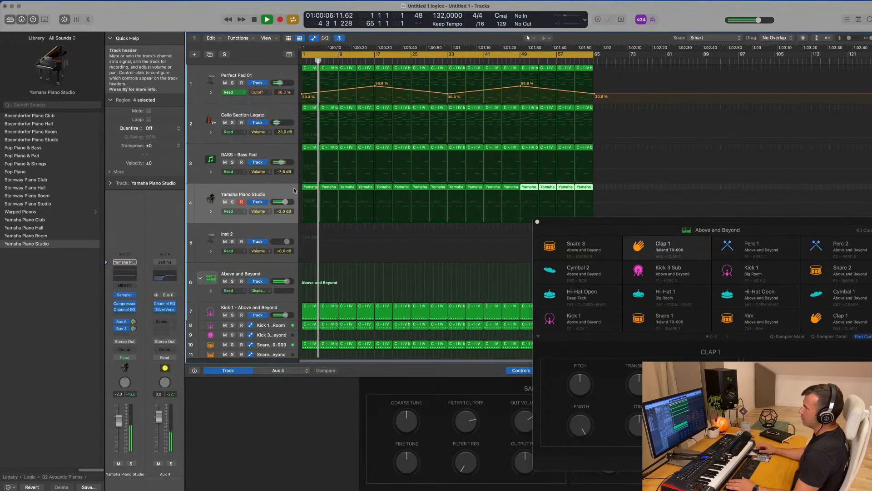
click(294, 191)
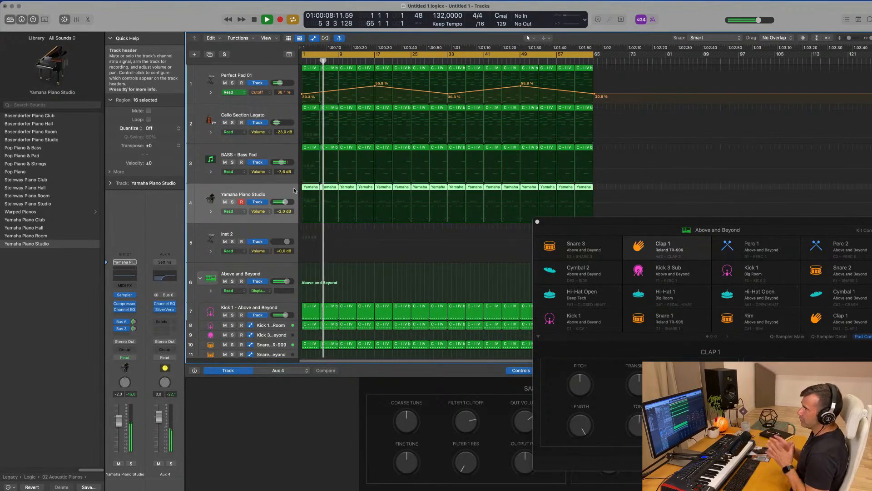
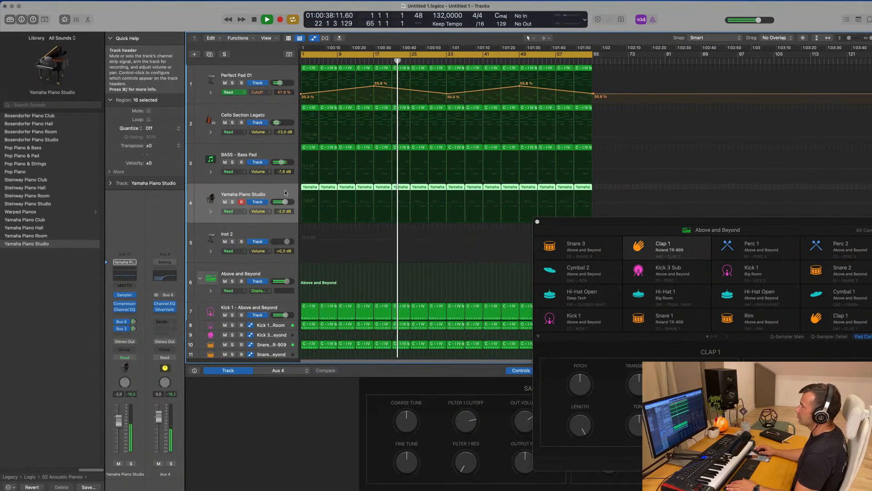
Open the piano regions in the Piano Roll, replay from the start, and remove the last two notes of bar 4.
double_click(307, 190)
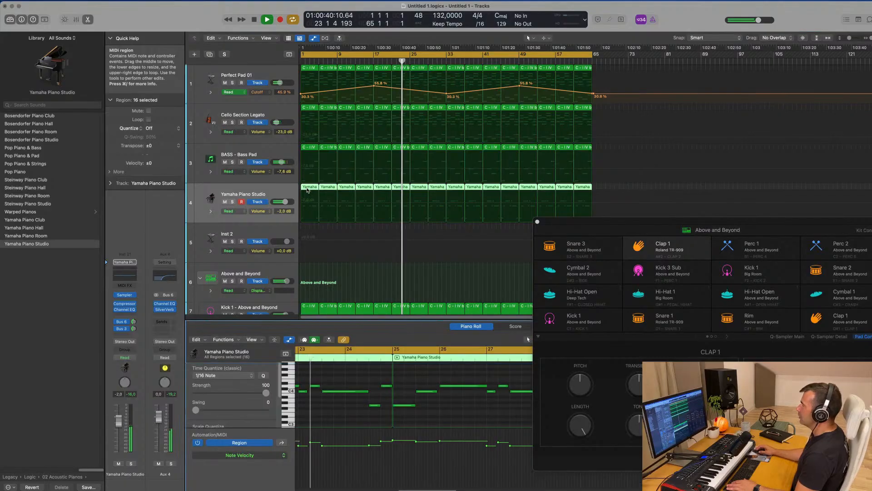
key(Return)
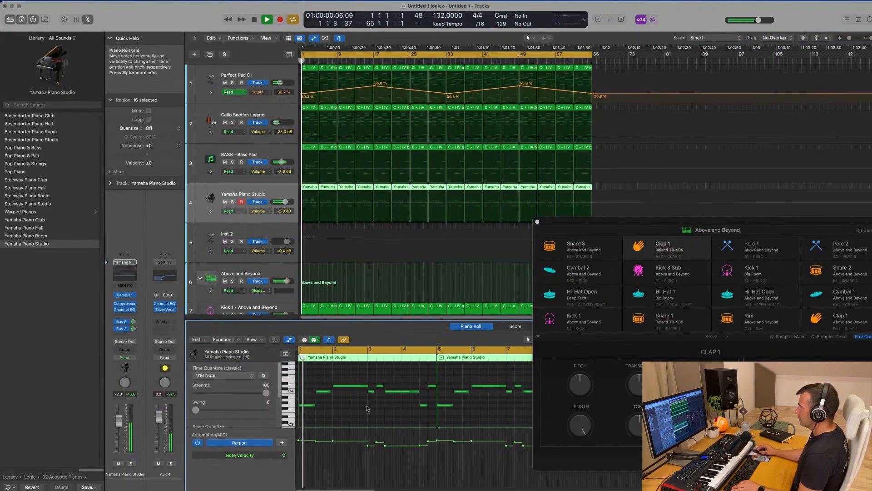
key(super+Left)
key(super+Left)
key(super+Left)
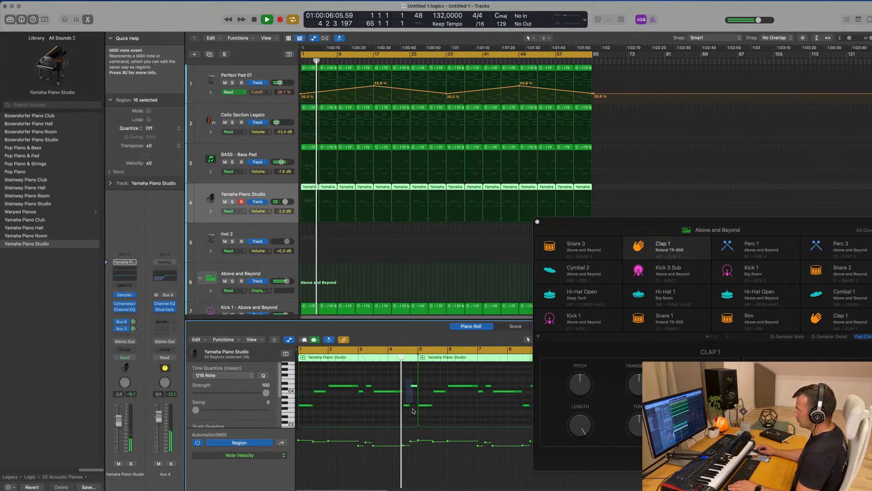
drag(413, 410, 415, 407)
key(space)
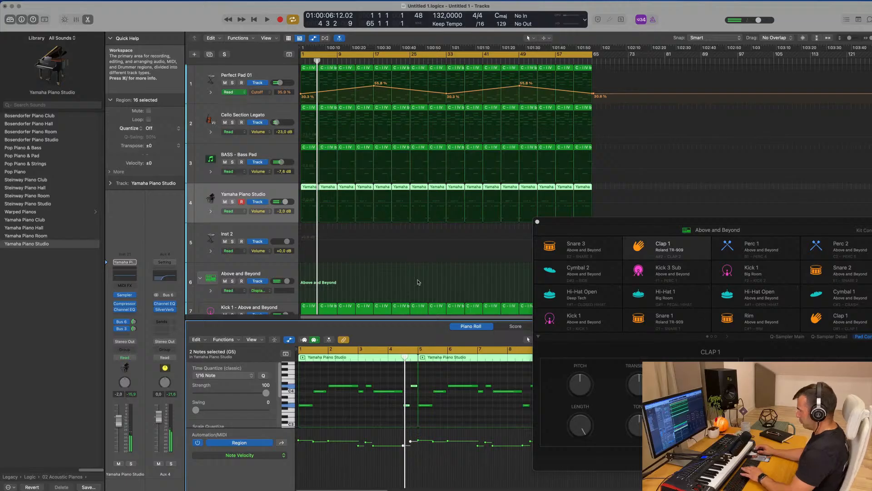
Delete all Yamaha Piano Studio regions after the first, and repeat the edited four-bar region up to bar 65.
drag(599, 193, 321, 191)
key(Delete)
click(312, 190)
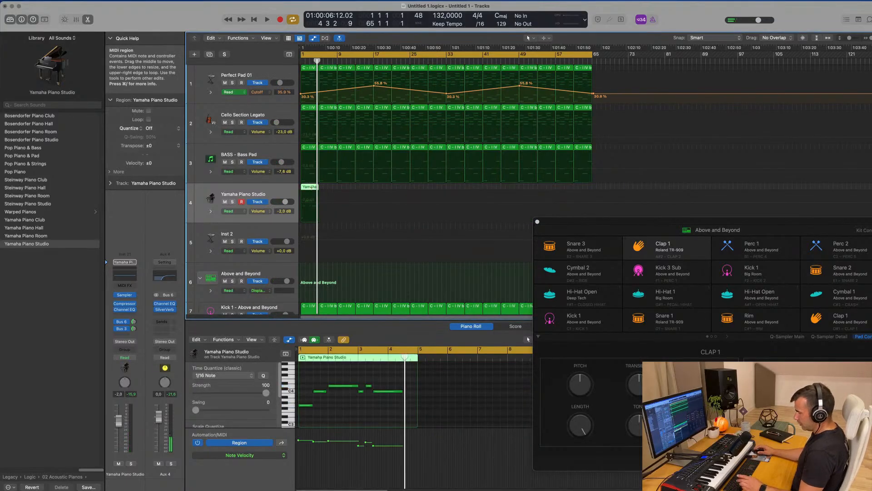
key(super+r)
key(super+r)
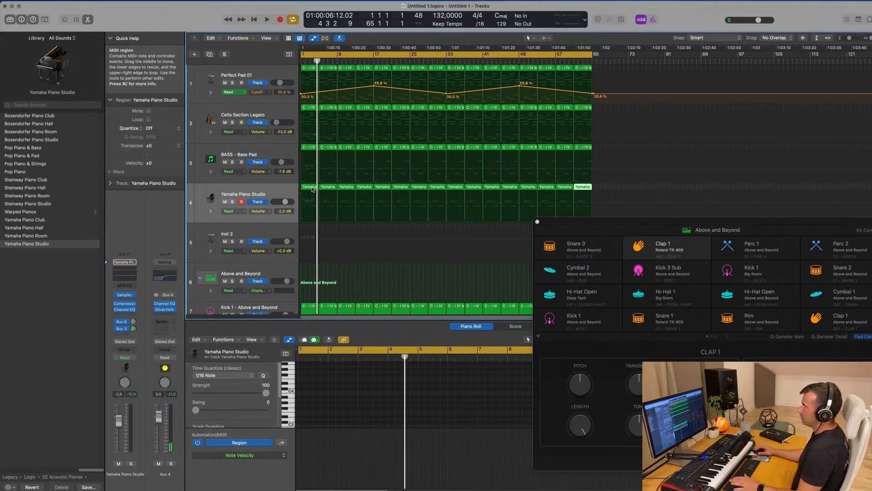
click(260, 186)
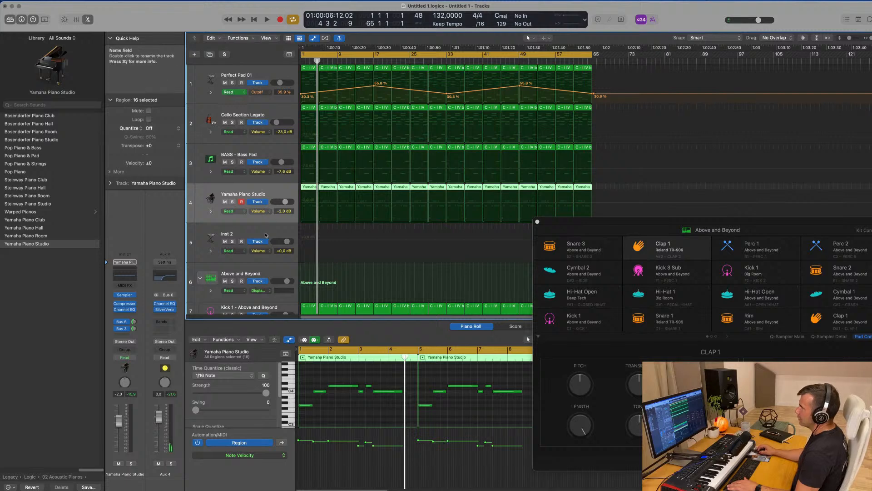
Duplicate the BASS - Bass Pad track and copy the first Yamaha Piano Studio region onto the new track at bar 1.
click(281, 153)
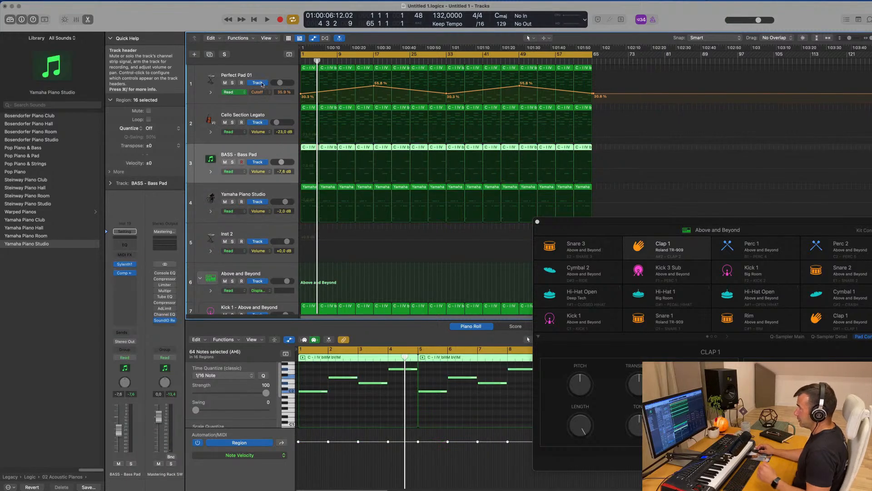
key(super+d)
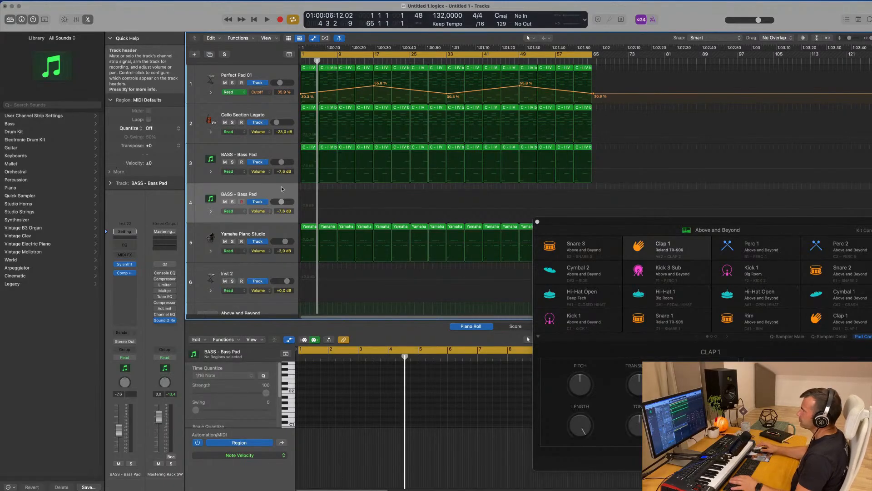
click(310, 227)
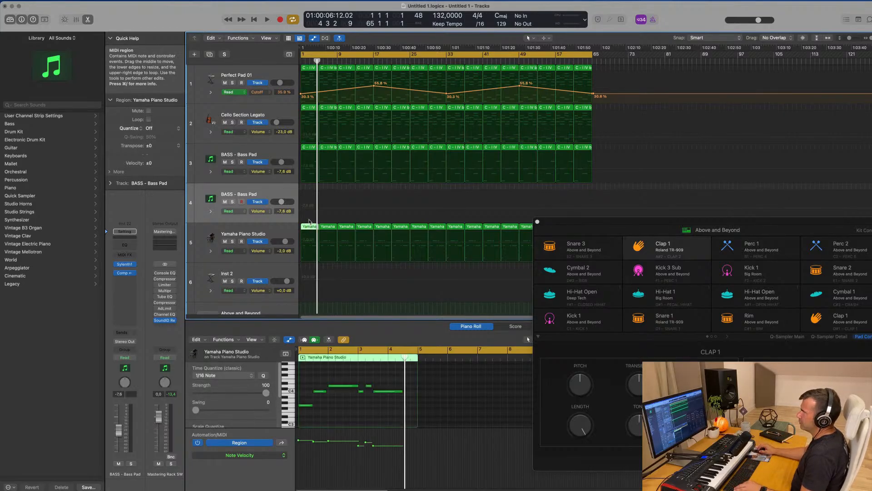
drag(310, 223, 309, 188)
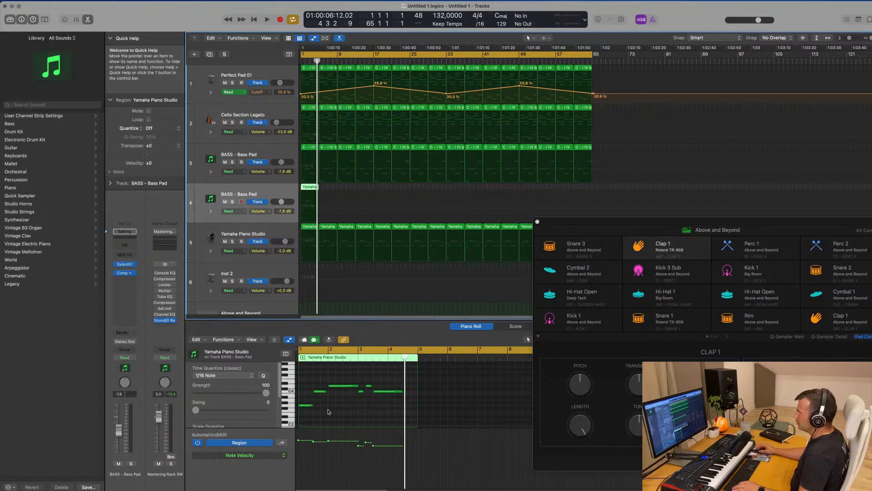
Delete the copied region's first five notes, lengthen the remaining long note almost to bar 5, and replay from the start.
drag(307, 380, 369, 420)
key(Delete)
key(space)
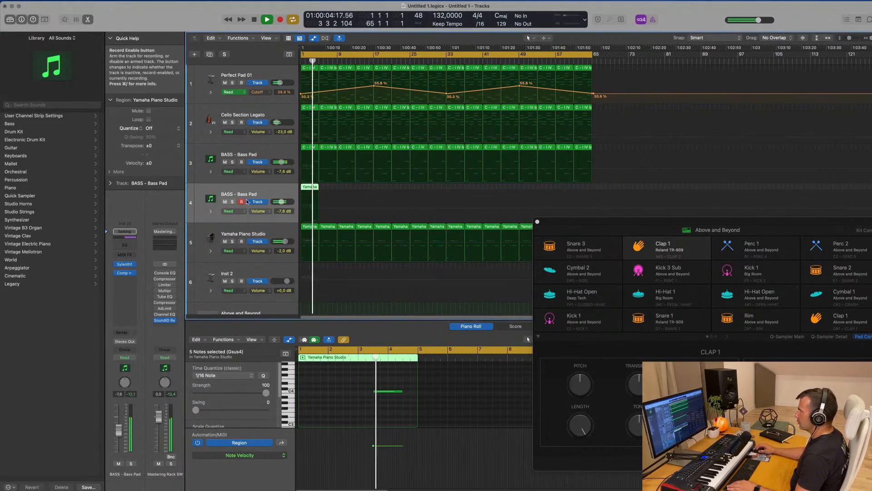
drag(407, 393, 413, 392)
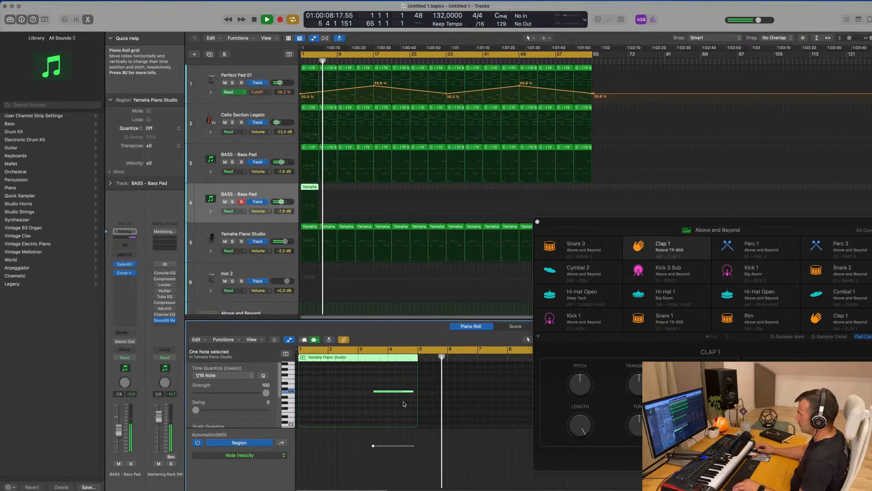
key(Return)
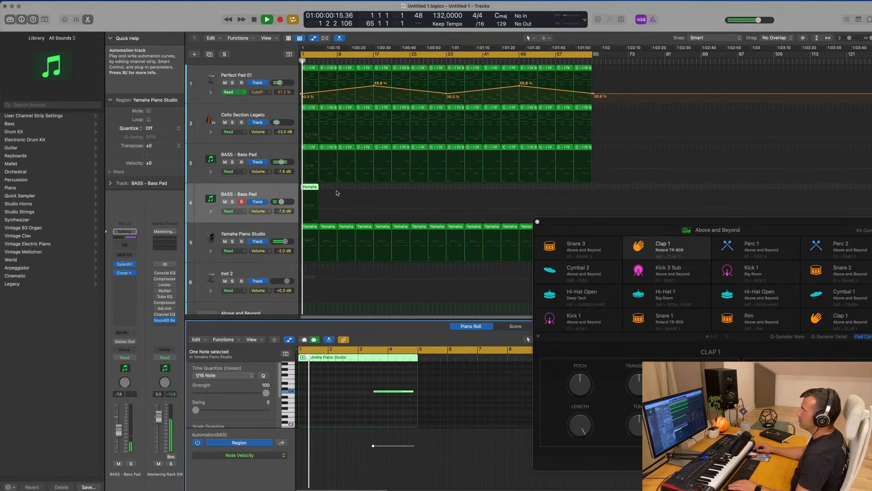
Repeat the single-note region on the duplicated bass track up to bar 65, and select all of the track's regions.
key(super+r)
key(super+r)
key(super+r)
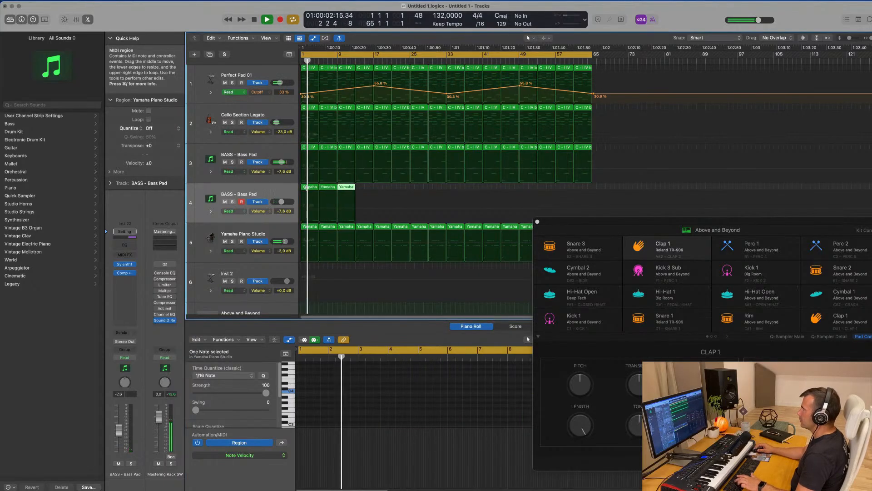
drag(377, 192, 293, 192)
key(super+r)
key(super+r)
key(super+r)
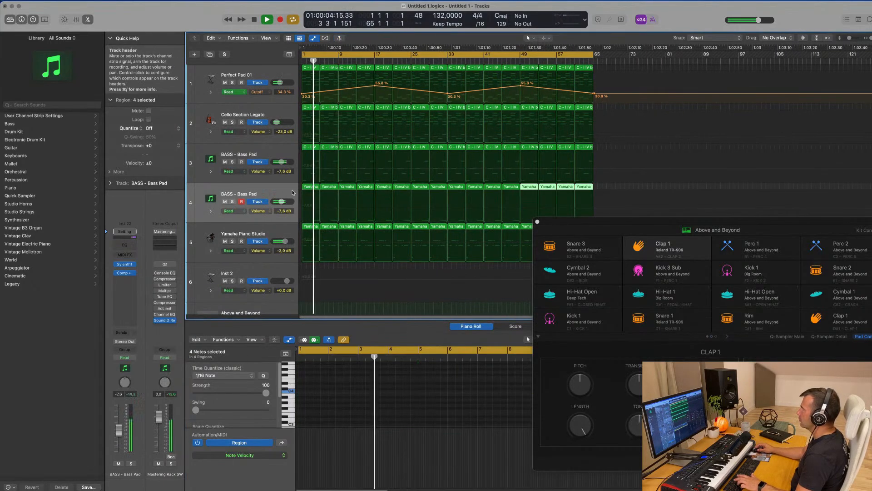
click(279, 193)
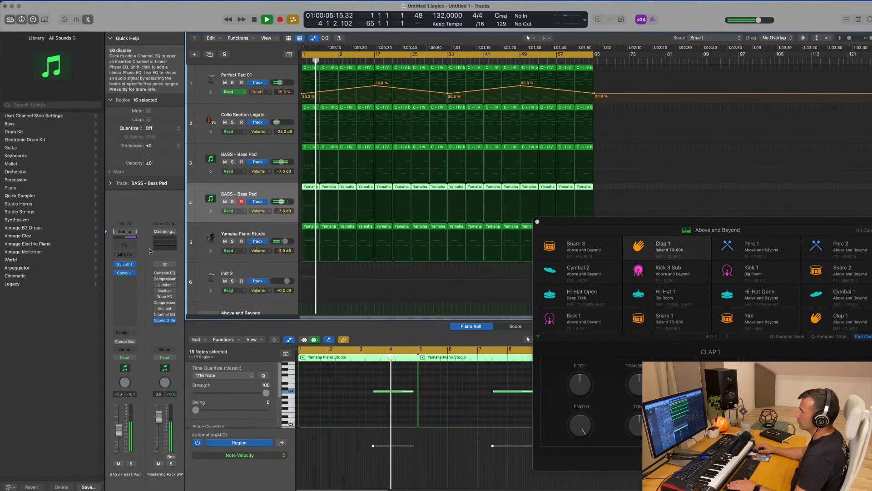
Open Sylenth1 on the duplicated bass track and load the preset BASS - Let Go during playback.
click(126, 267)
drag(481, 105, 308, 200)
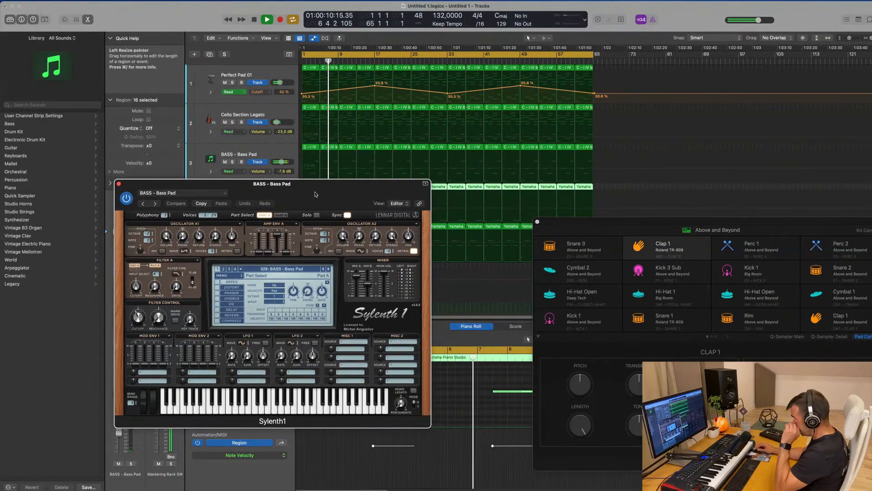
click(284, 269)
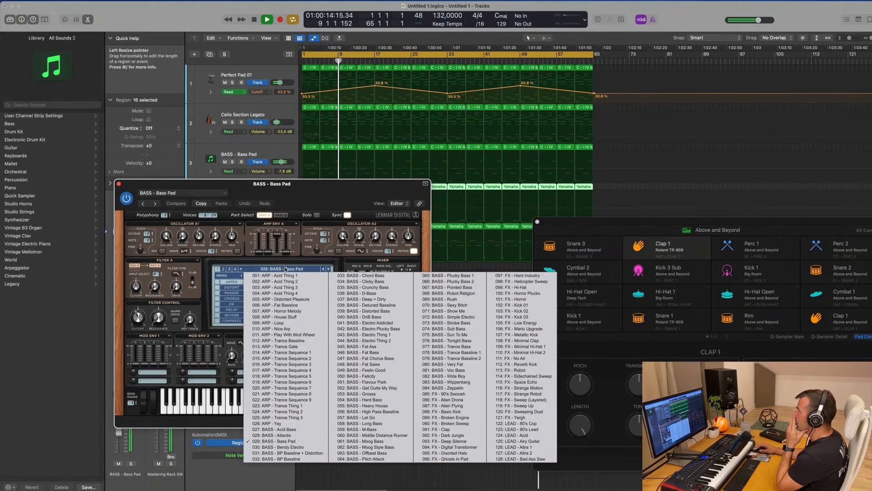
click(382, 417)
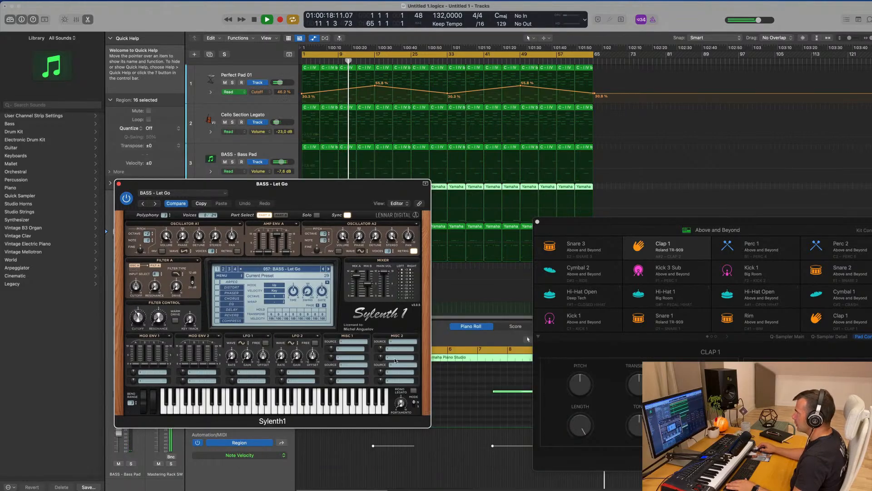
drag(365, 202, 609, 191)
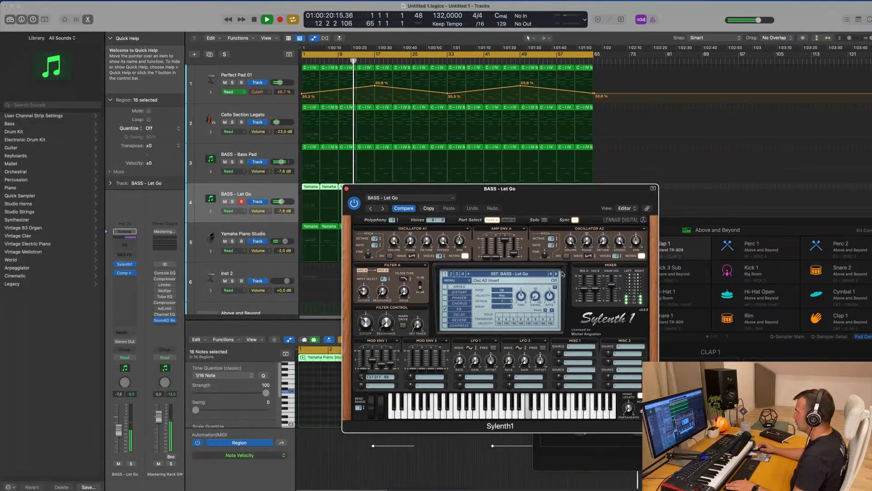
Load the preset FX - 90's Swoosh in Sylenth1 and lower the duplicated track's volume to -10.2 dB.
click(509, 273)
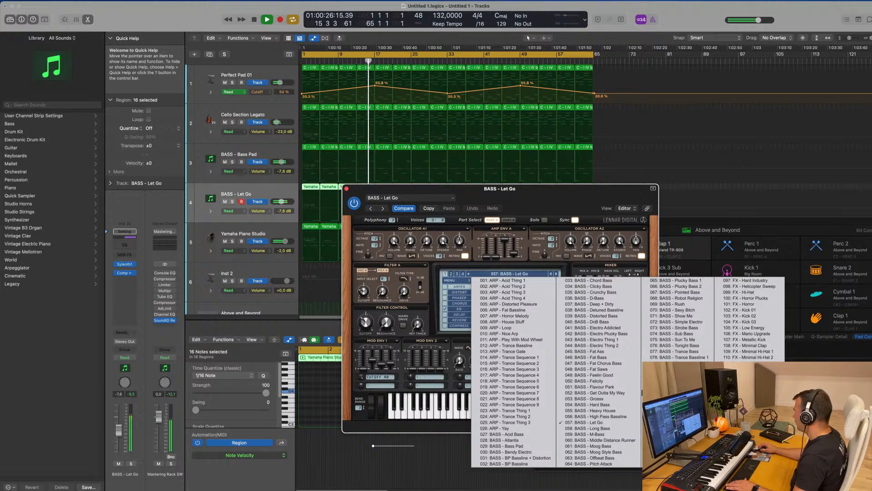
click(675, 399)
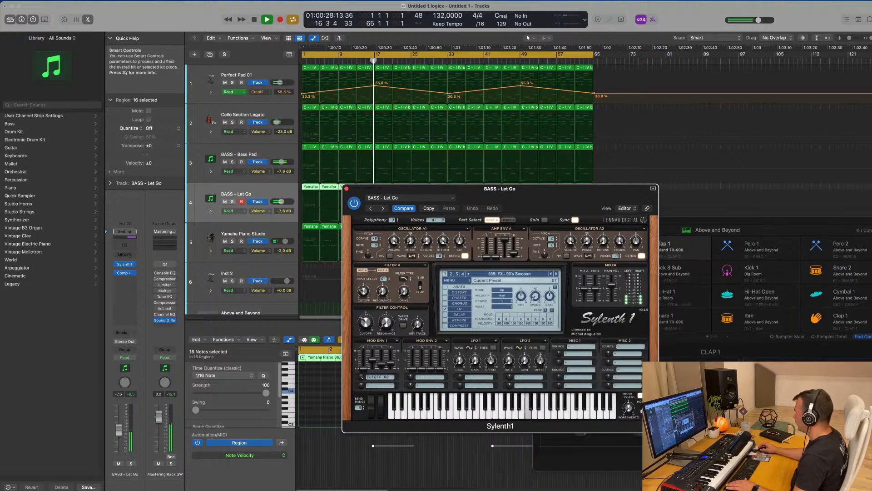
drag(576, 194, 684, 171)
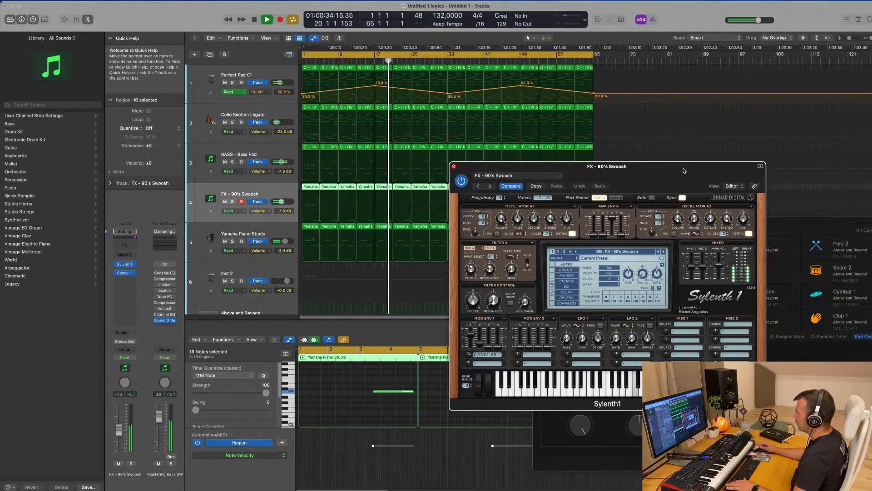
drag(684, 170, 559, 162)
drag(729, 122, 660, 132)
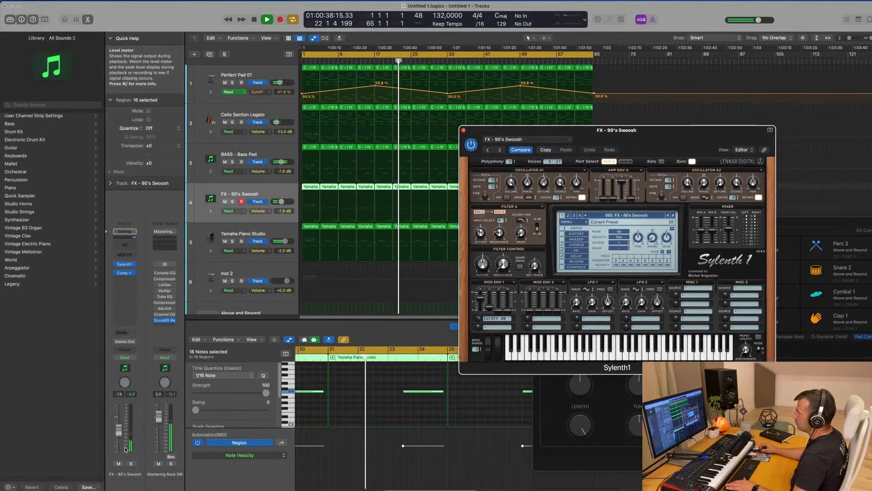
drag(119, 430, 118, 433)
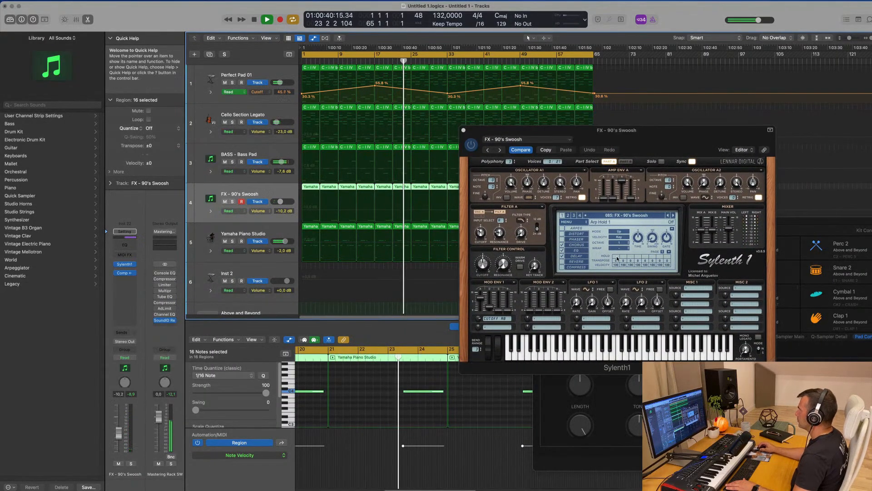
Audition the preset FX - Alien Drone and switch Sylenth1 to preset bank 2.
click(671, 214)
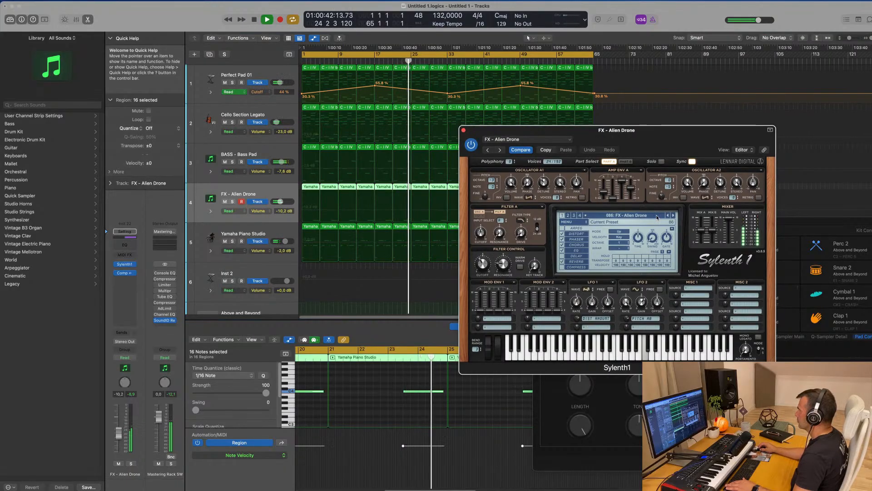
click(657, 217)
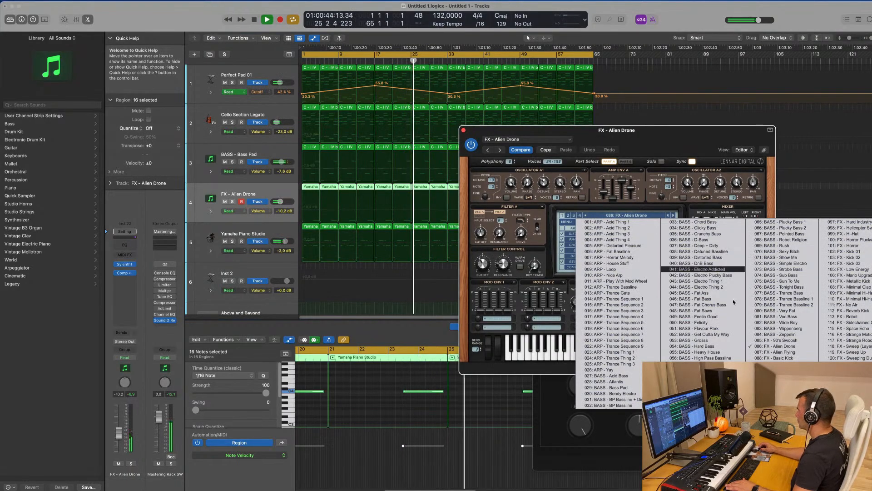
click(569, 215)
Load the preset PAD - Anjuna Pad in Sylenth1 and move the plug-in window clear of the track headers.
click(651, 217)
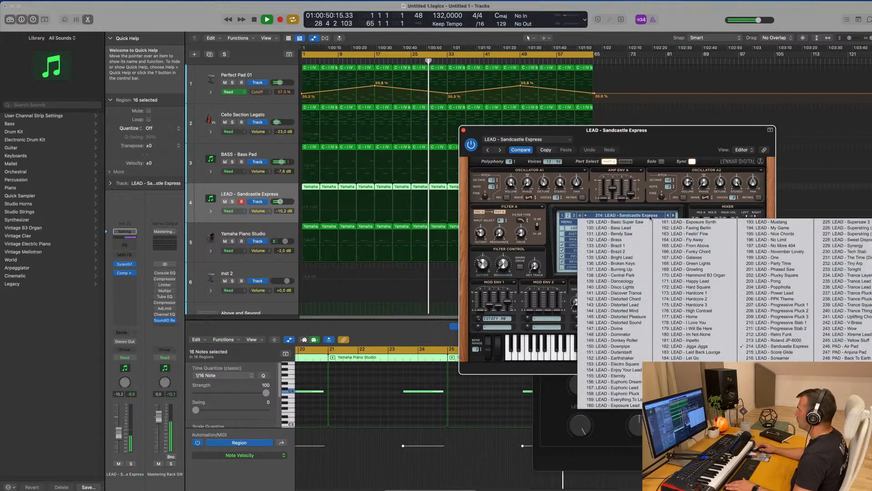
drag(711, 135, 565, 102)
click(512, 187)
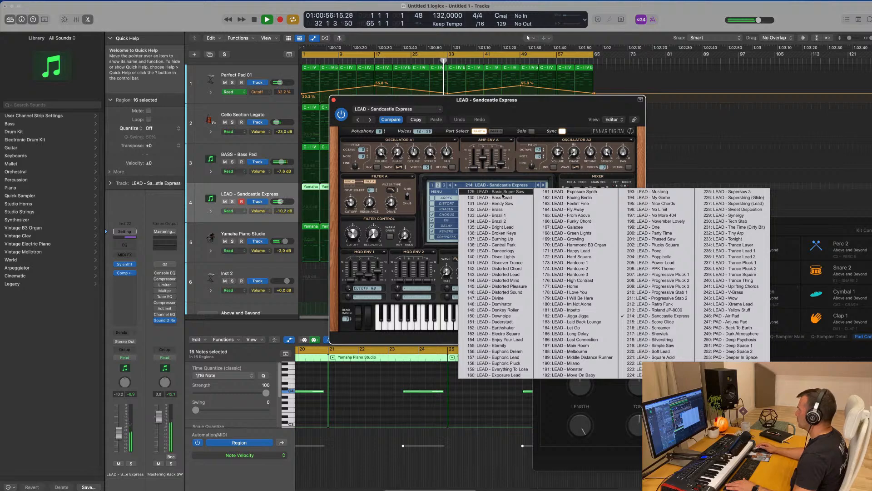
click(733, 321)
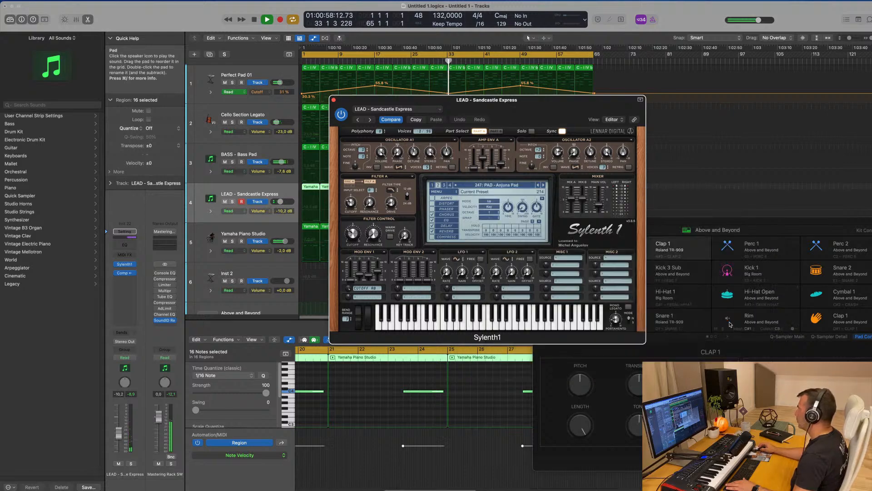
drag(557, 107, 712, 112)
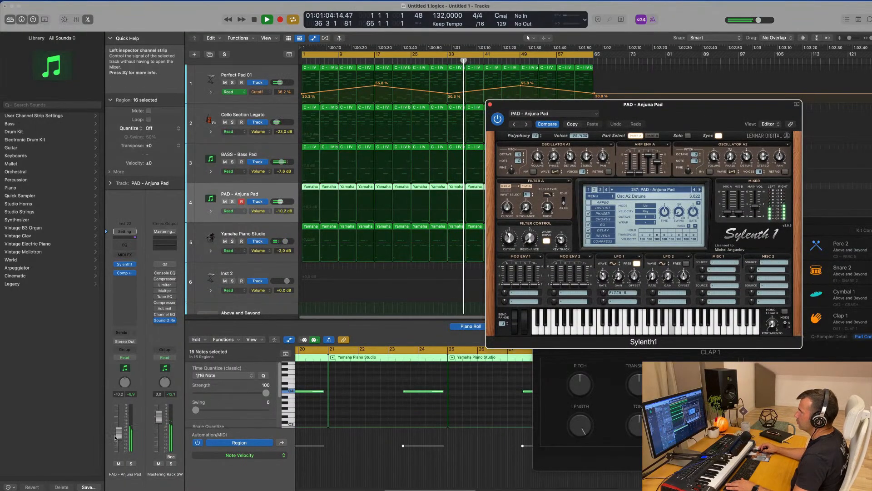
Set the PAD - Anjuna Pad track's volume to -6.8 dB and close the Sylenth1 window.
drag(118, 434, 119, 428)
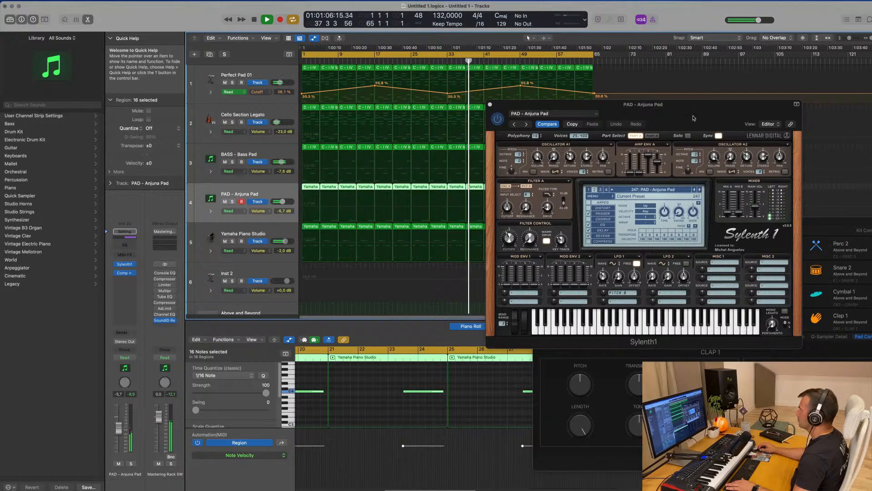
drag(696, 113, 624, 159)
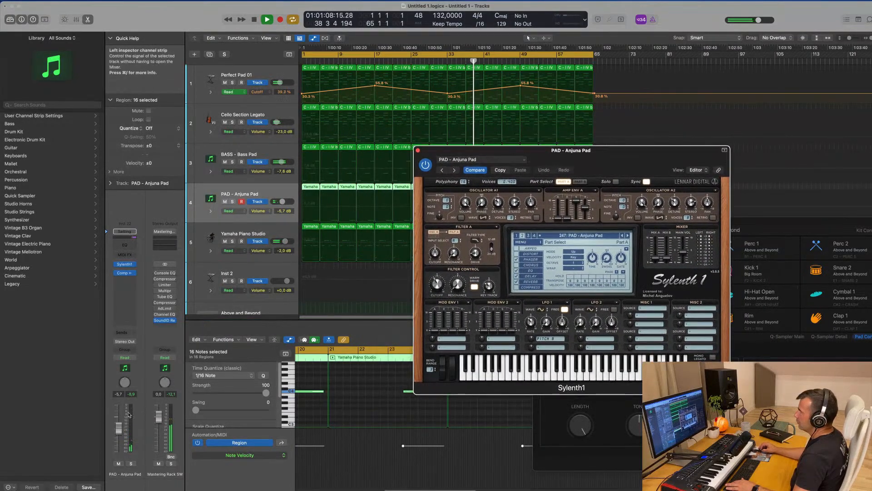
click(121, 428)
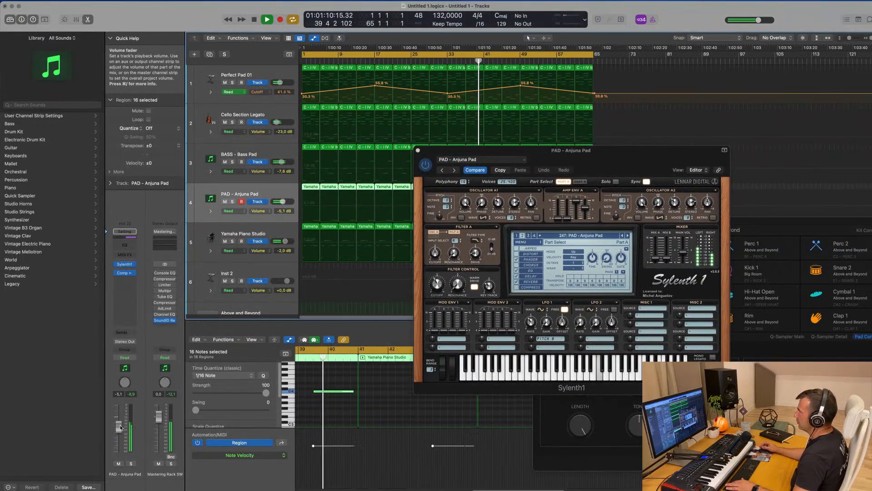
drag(119, 432, 119, 433)
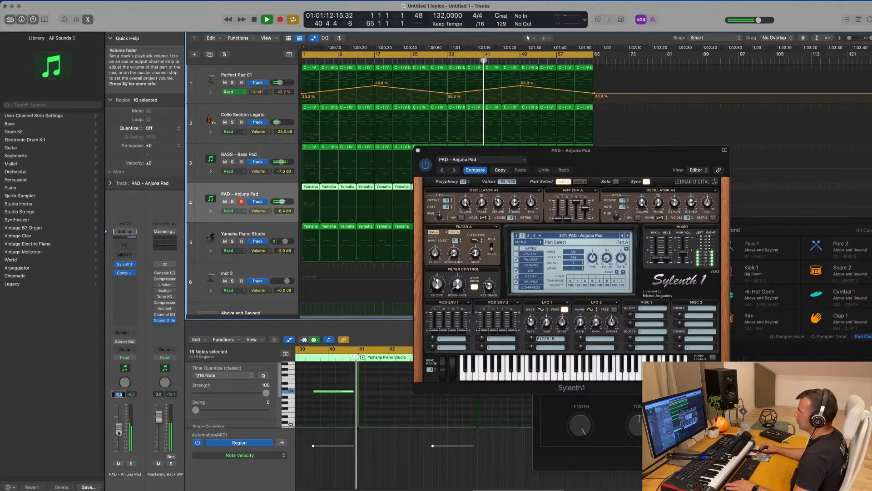
drag(437, 149, 408, 147)
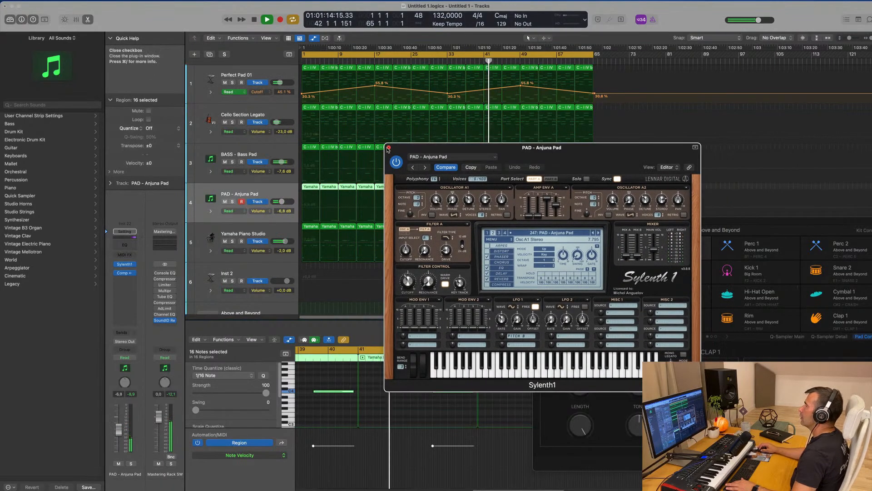
click(388, 148)
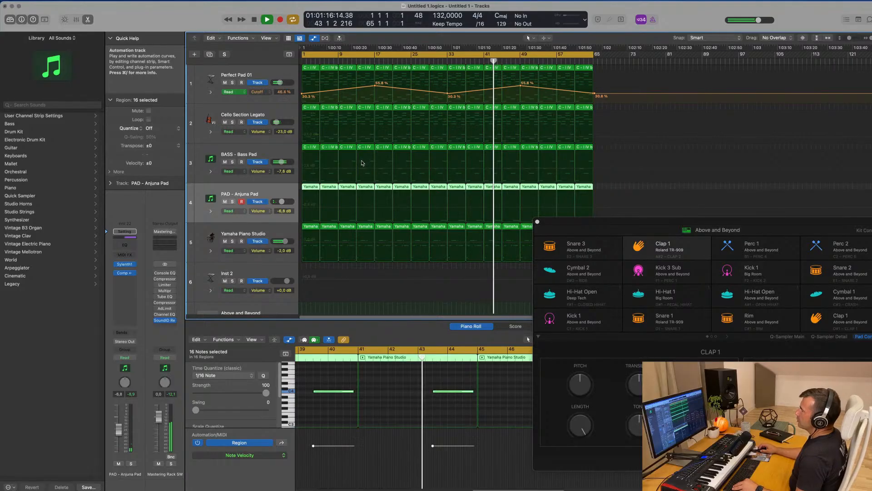
Duplicate the Cello Section Legato track directly below the original.
scroll(362, 164, down, 5)
scroll(366, 154, down, 1)
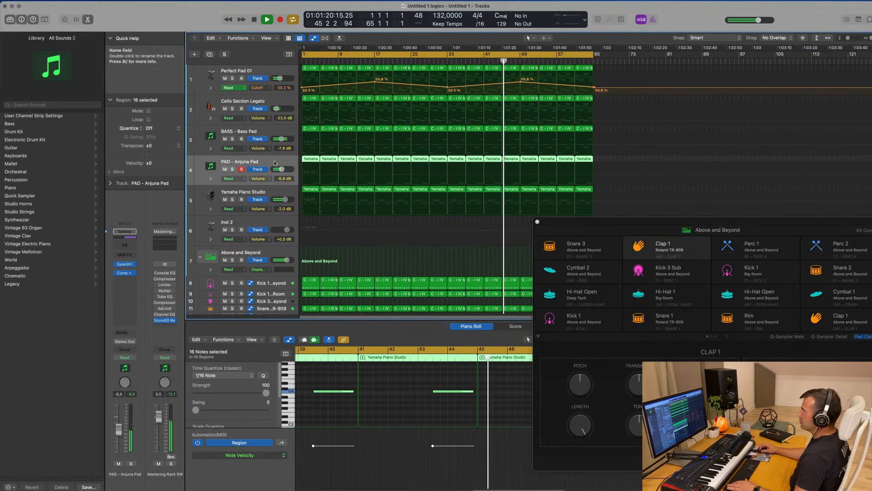
click(273, 102)
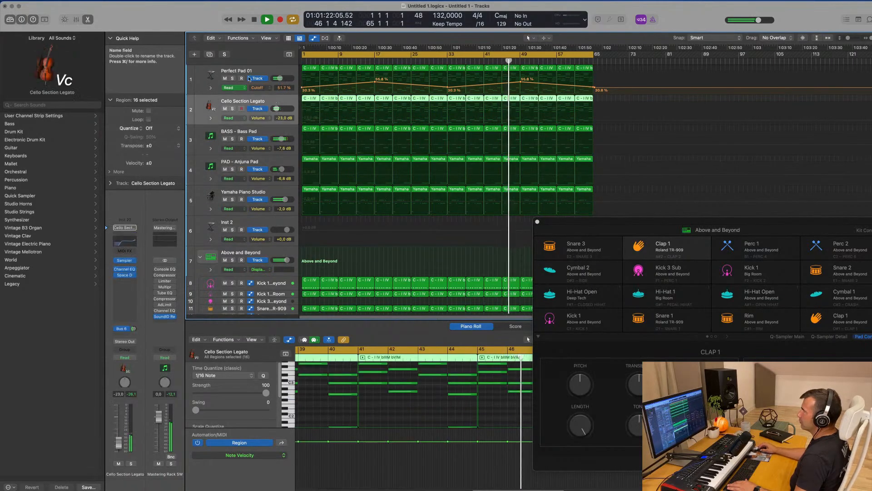
key(super+d)
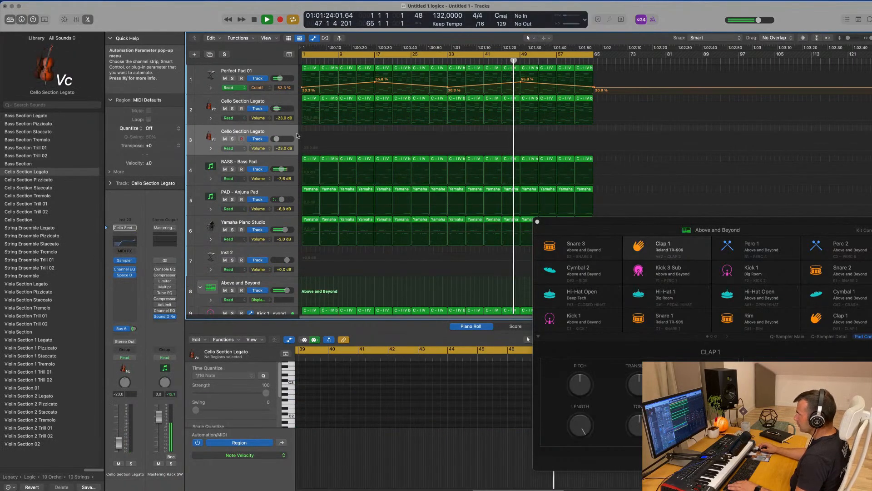
Copy the first cello chord region to the start of the duplicated track and repeat it up to bar 65.
click(311, 98)
drag(307, 112, 304, 131)
key(super+r)
key(super+r)
key(super+r)
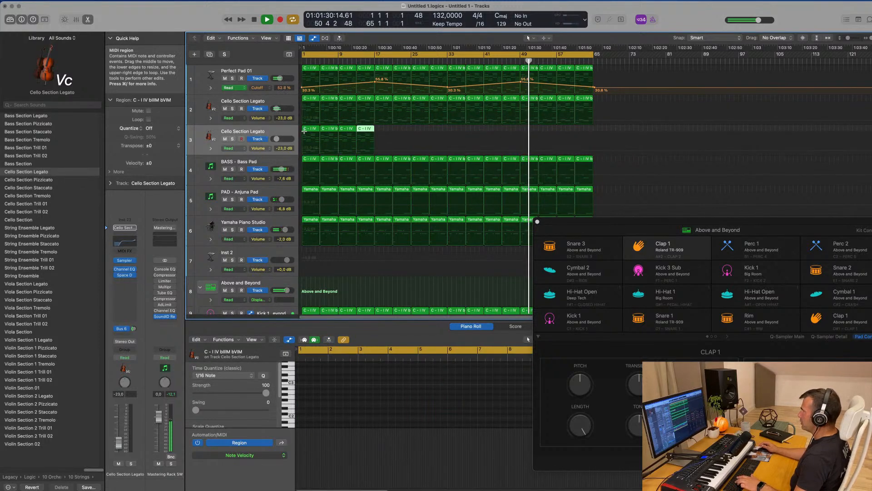
key(super+r)
key(super+r)
key(super+r)
key(super+r)
key(super+r)
key(super+r)
key(super+r)
key(super+r)
key(super+r)
key(super+r)
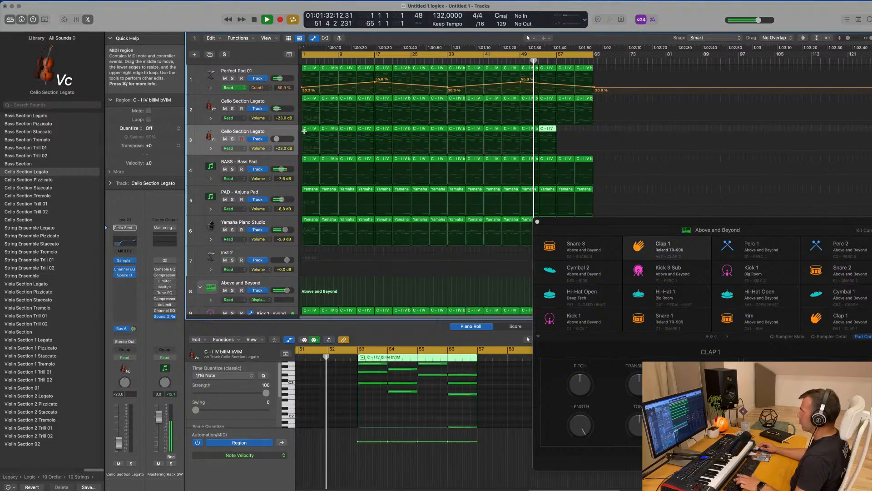
key(super+r)
key(super+r)
Replace the duplicated cello track's Sampler with Sylenth1, move its window clear of the tracks and restart playback from bar 1.
click(269, 132)
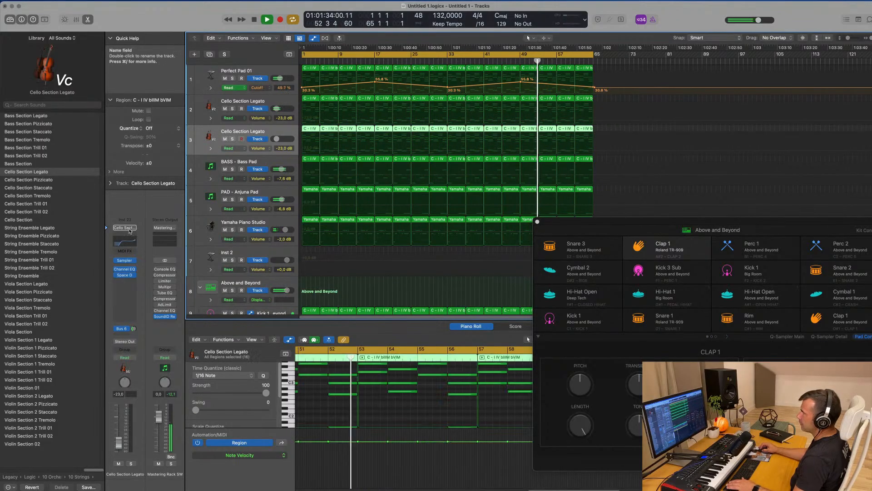
click(132, 261)
mouse_move(188, 480)
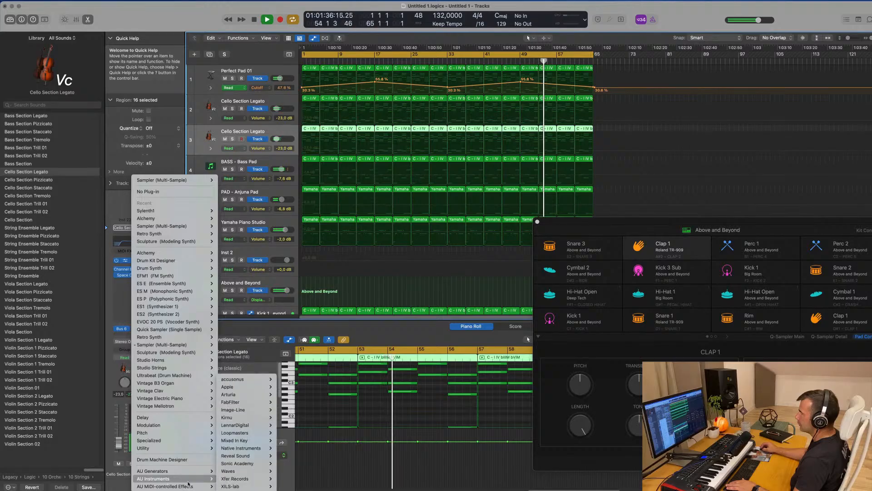
mouse_move(259, 424)
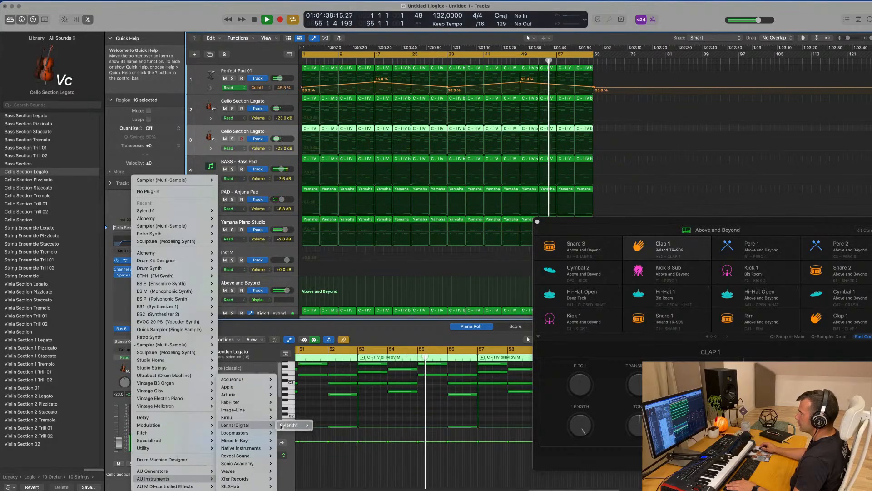
click(318, 425)
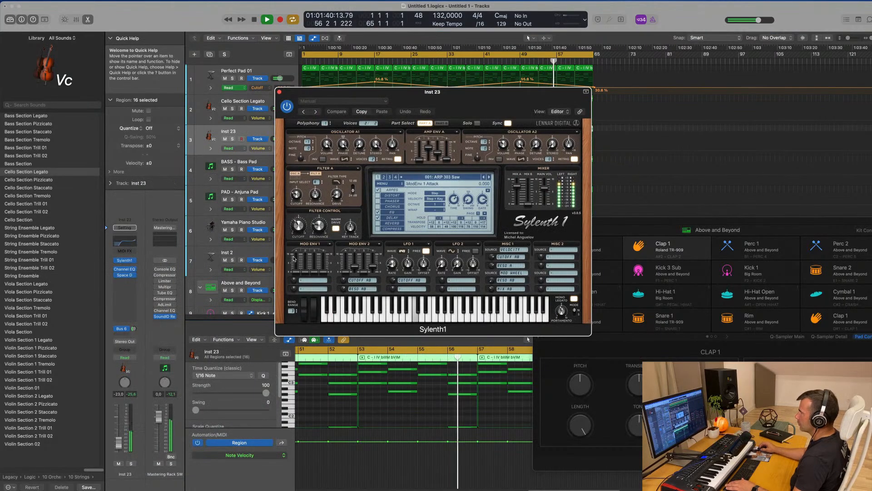
drag(338, 92, 544, 209)
key(Return)
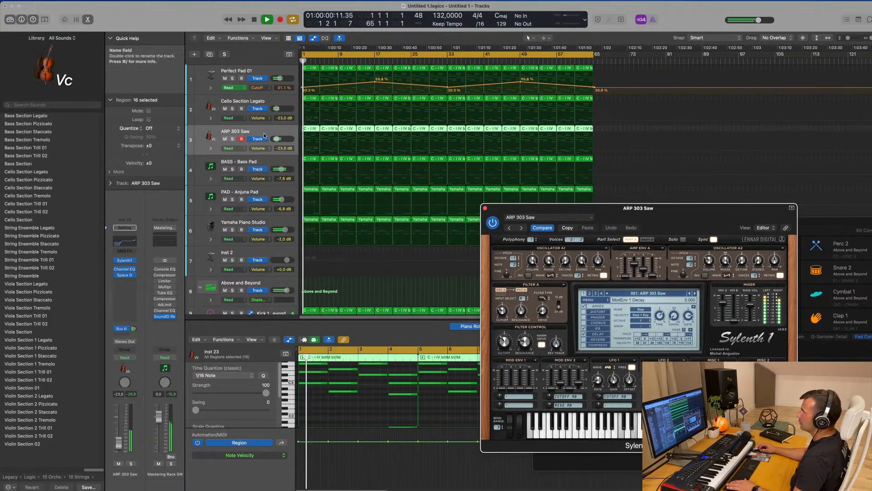
Set the ARP 303 Saw track's volume to -13.2 dB and mute the Yamaha Piano Studio track.
click(263, 135)
key(Return)
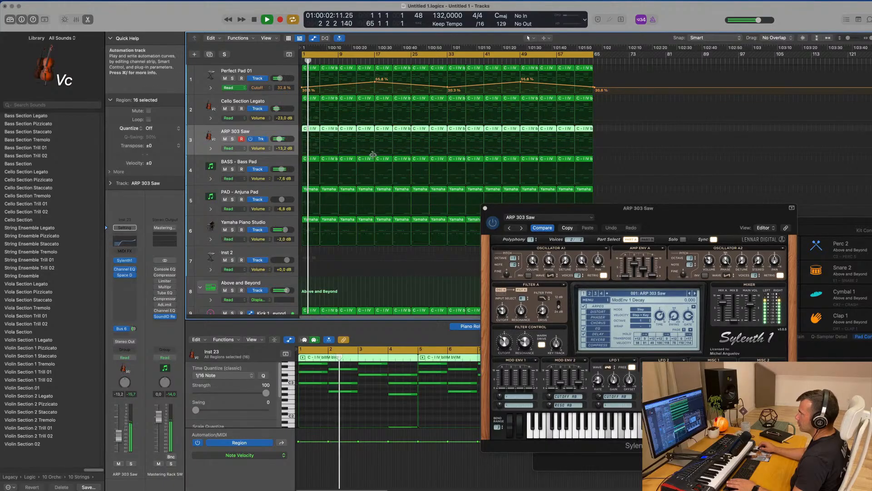
key(space)
click(225, 230)
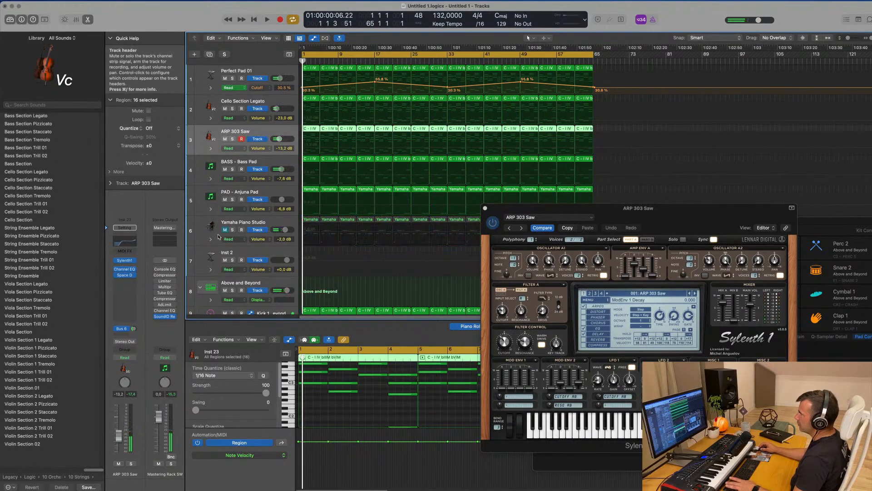
key(space)
drag(619, 208, 419, 178)
key(space)
key(space)
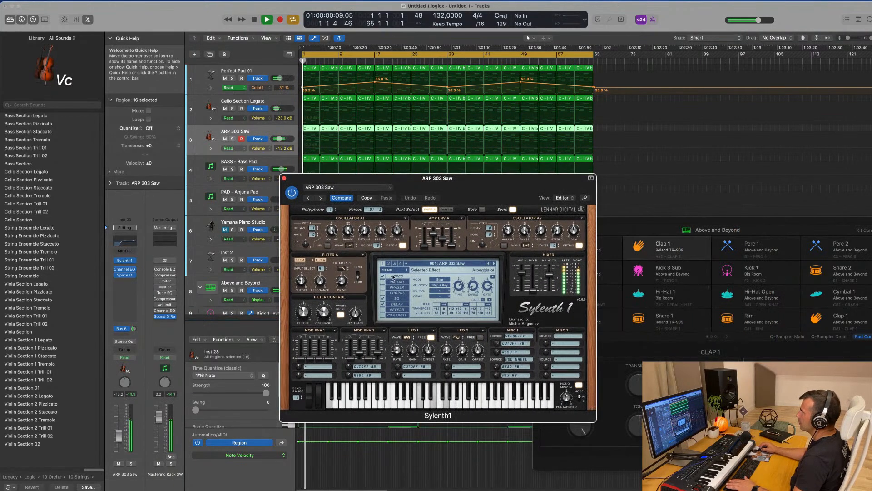
Audition the Sylenth1 presets one by one from ARP 303 Saw through ARP Doves during playback.
click(426, 264)
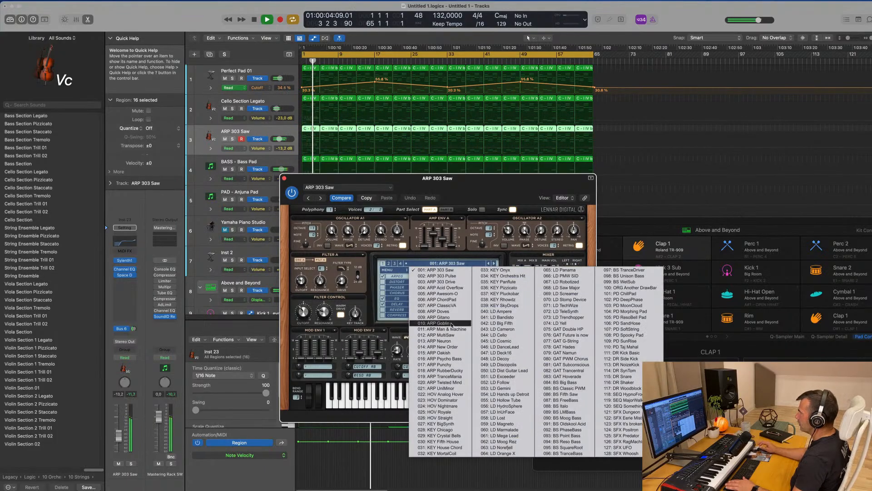
click(451, 276)
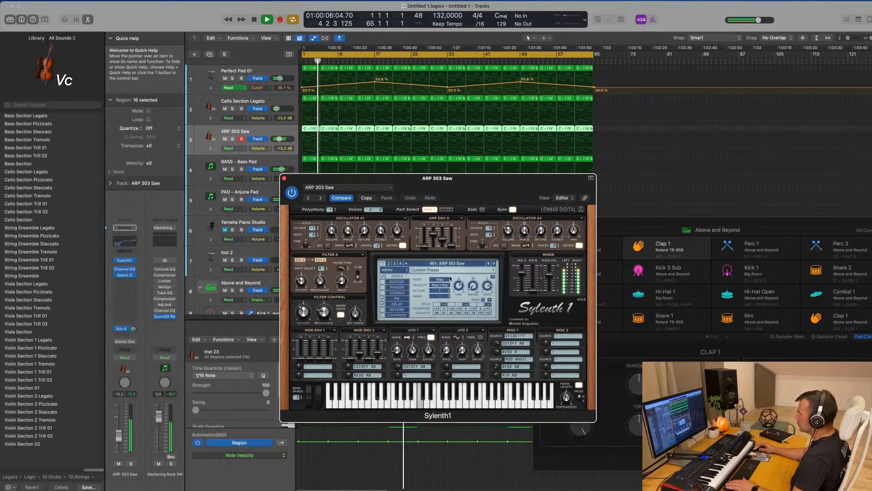
click(494, 264)
click(494, 264)
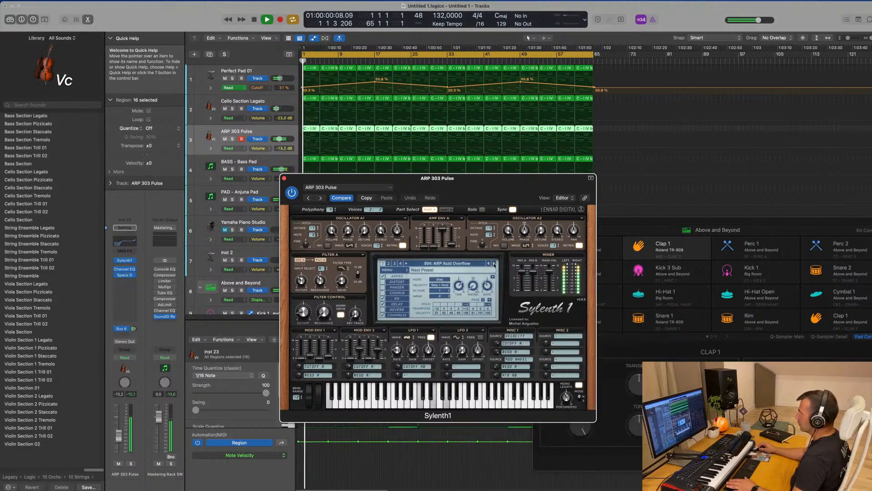
click(494, 264)
click(494, 264)
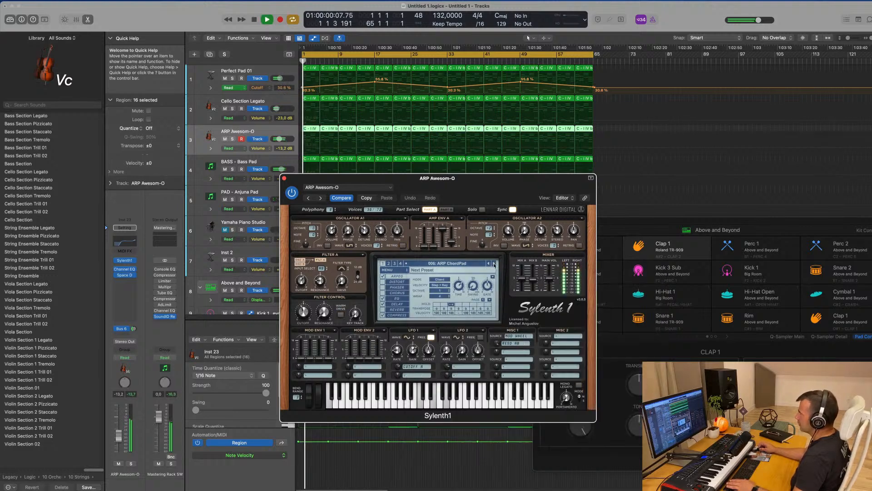
click(494, 265)
key(space)
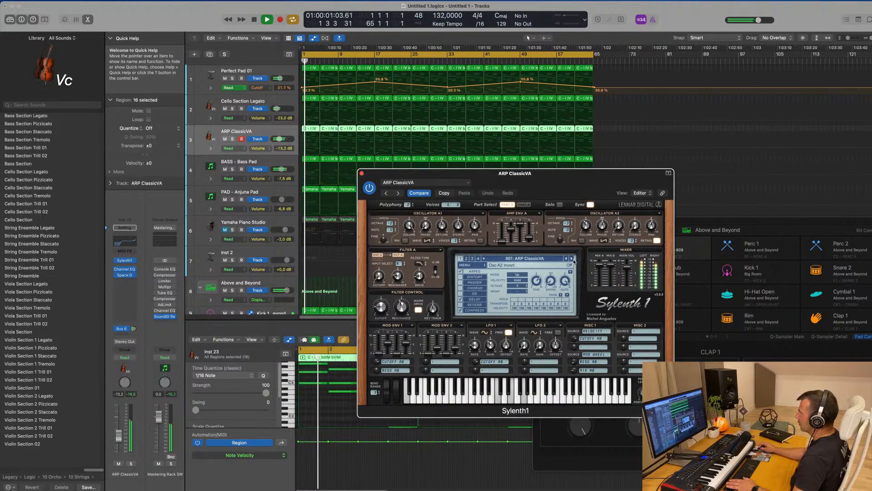
click(572, 259)
key(space)
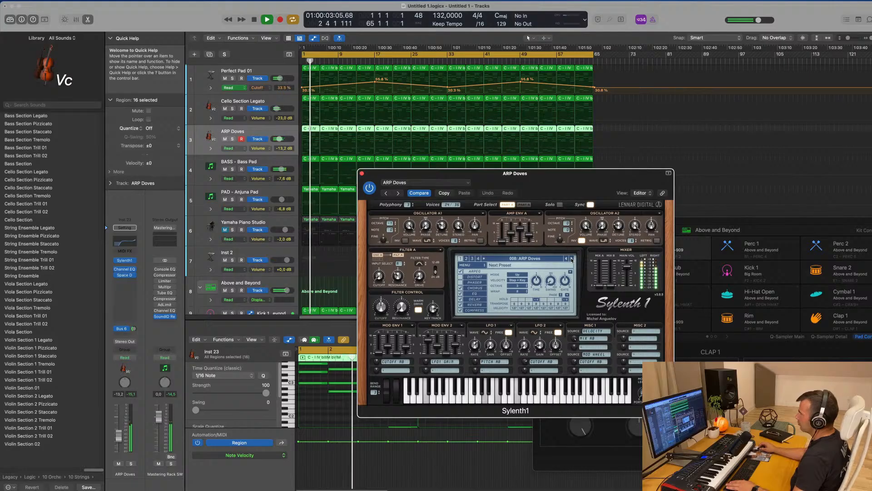
Audition the remaining Sylenth1 arpeggio presets from ARP Gitano through ARP UniMinor.
click(572, 259)
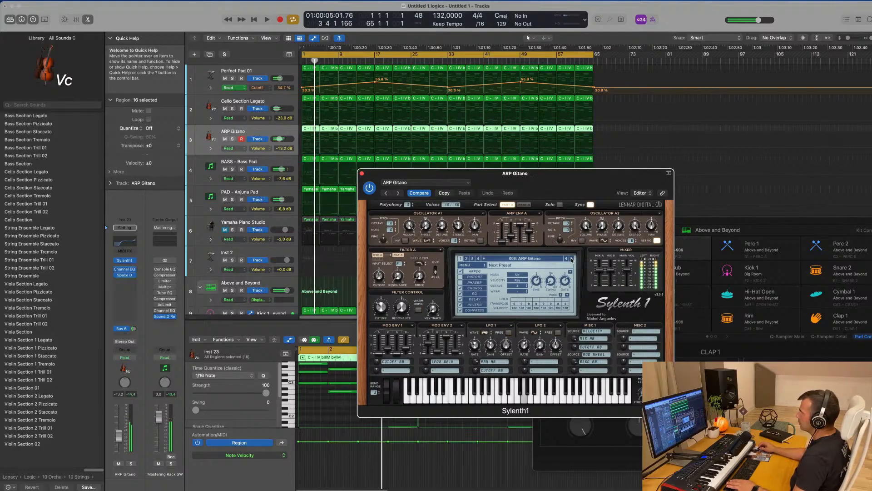
click(572, 259)
click(572, 258)
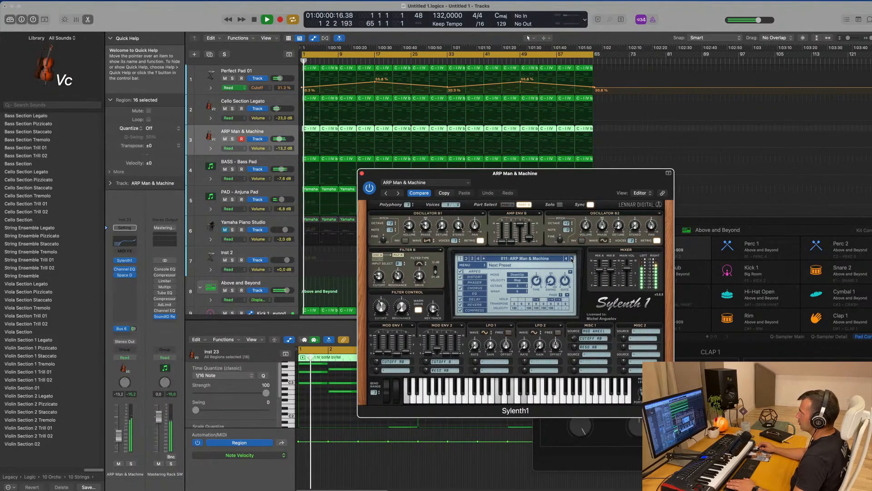
click(572, 258)
click(572, 258)
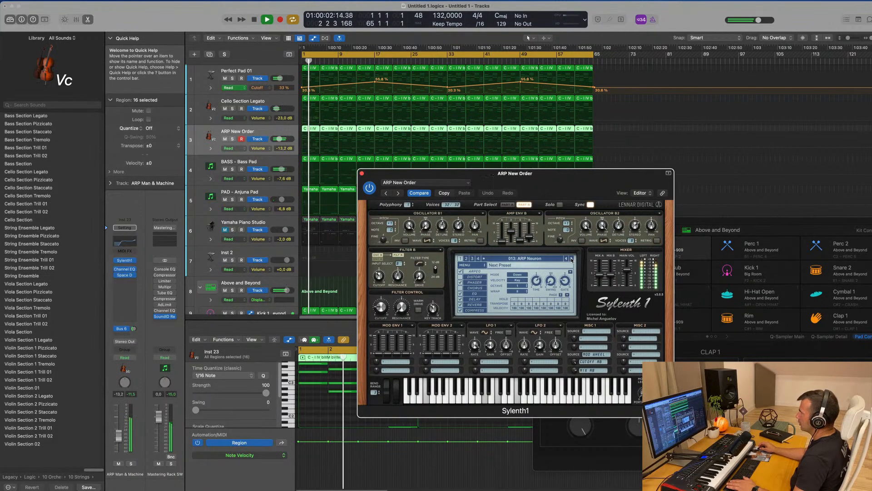
click(572, 259)
click(572, 258)
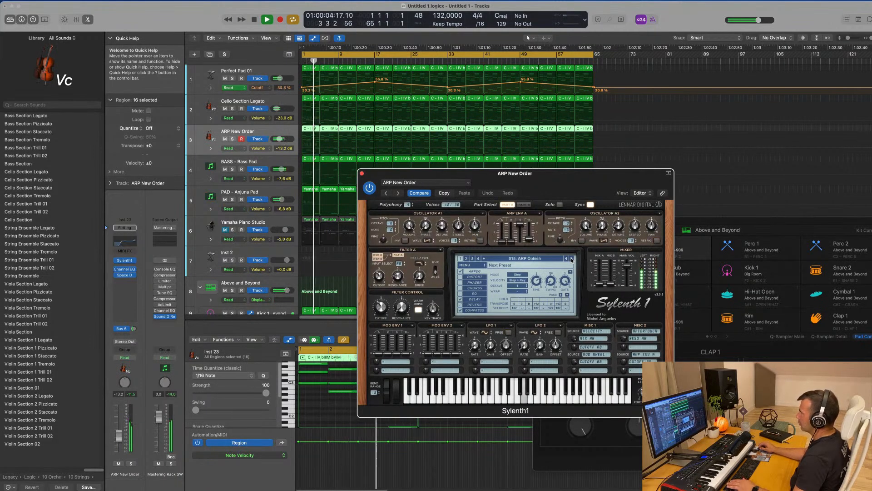
click(572, 259)
click(572, 259)
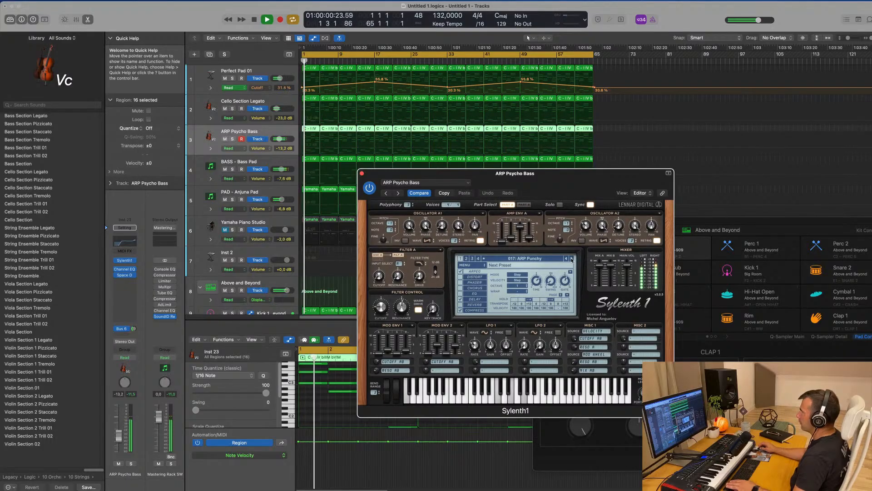
click(572, 259)
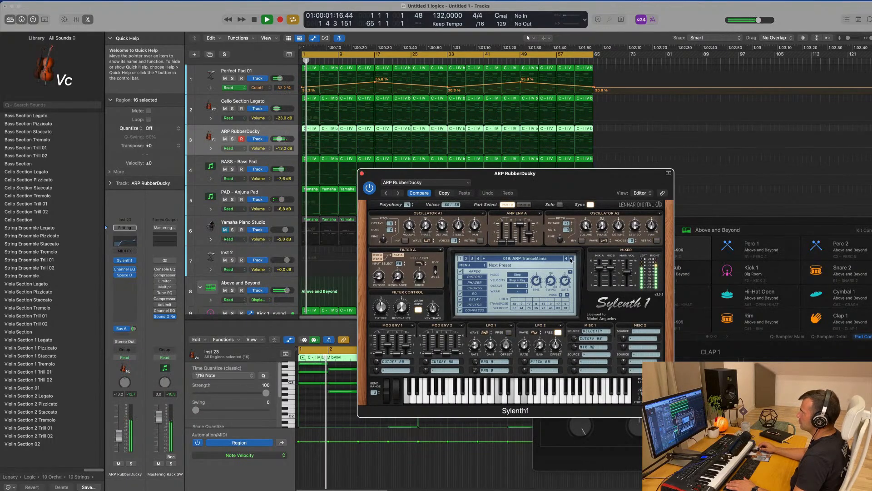
click(571, 259)
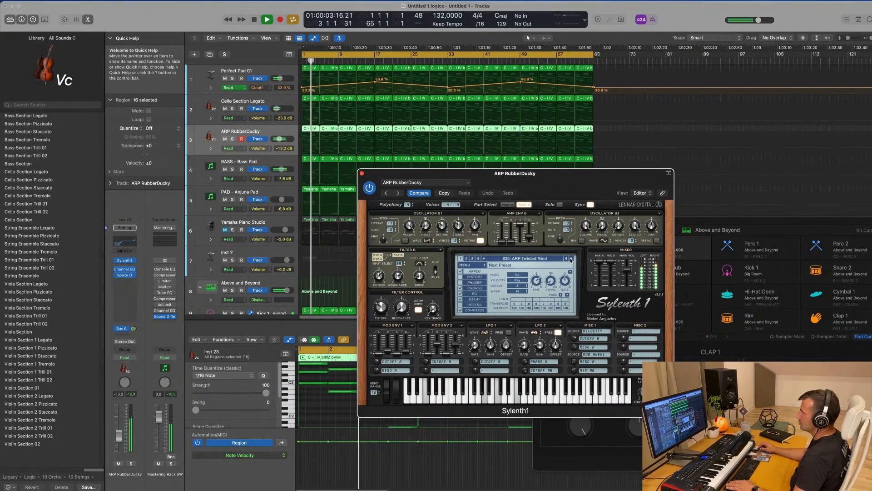
click(571, 258)
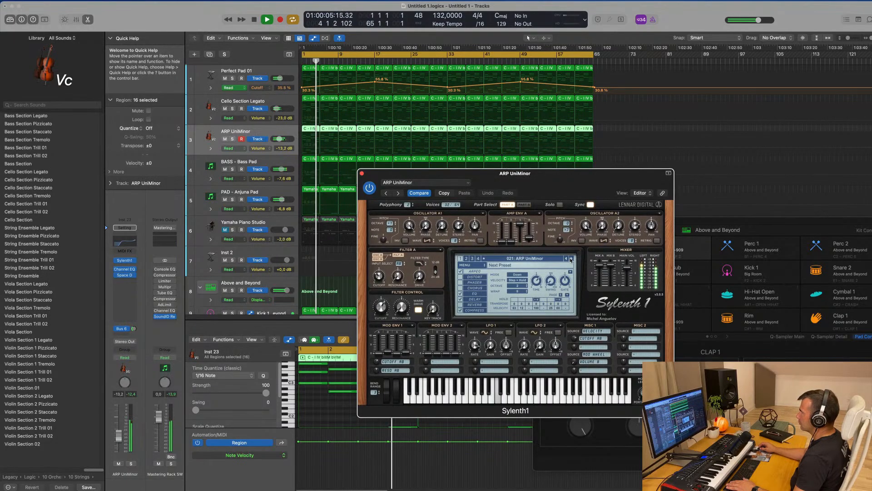
Audition the Sylenth1 HOV presets following ARP UniMinor, through HOV Royale.
click(572, 258)
click(571, 258)
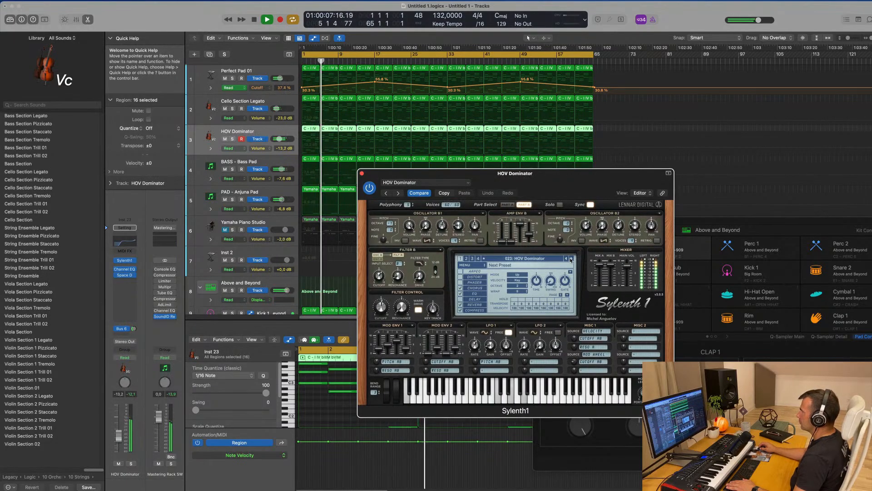
click(571, 258)
click(571, 259)
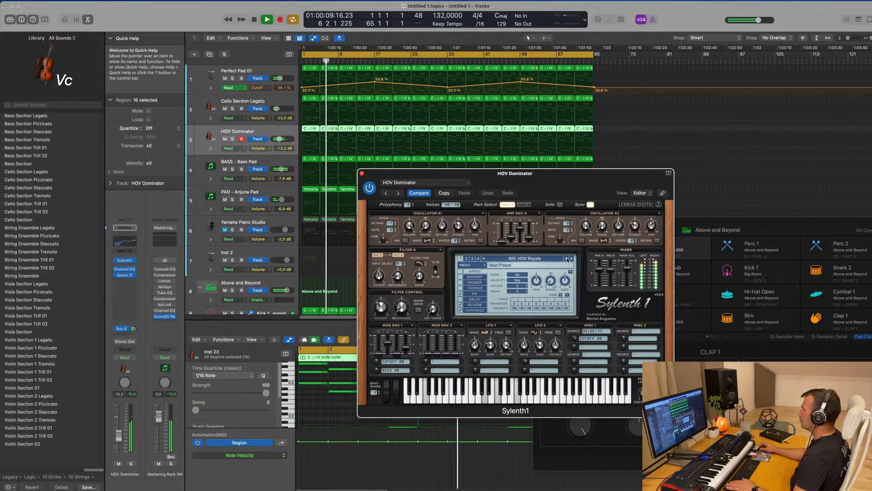
Load ARP Vocode from Sylenth1's fourth preset bank and restart playback from bar 1.
click(519, 259)
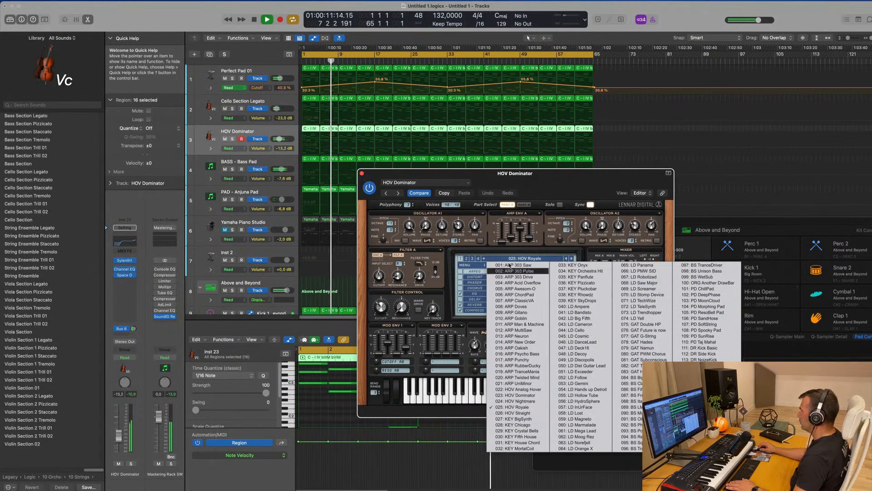
click(478, 258)
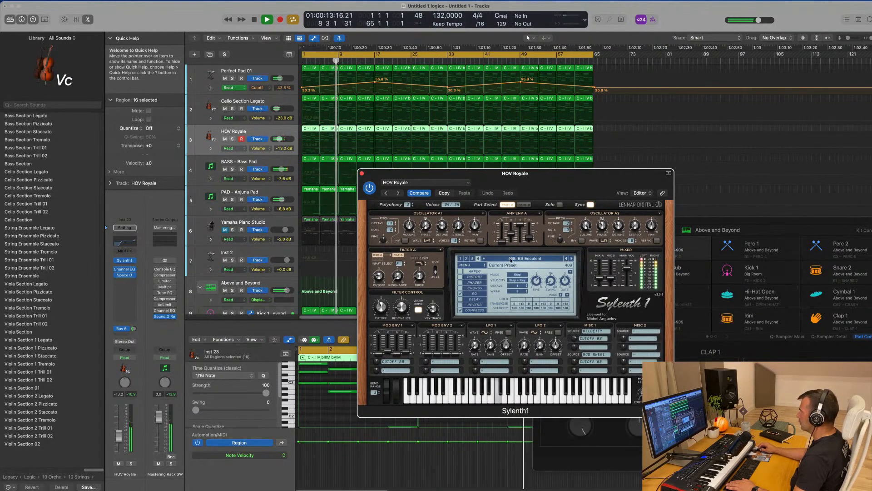
click(511, 260)
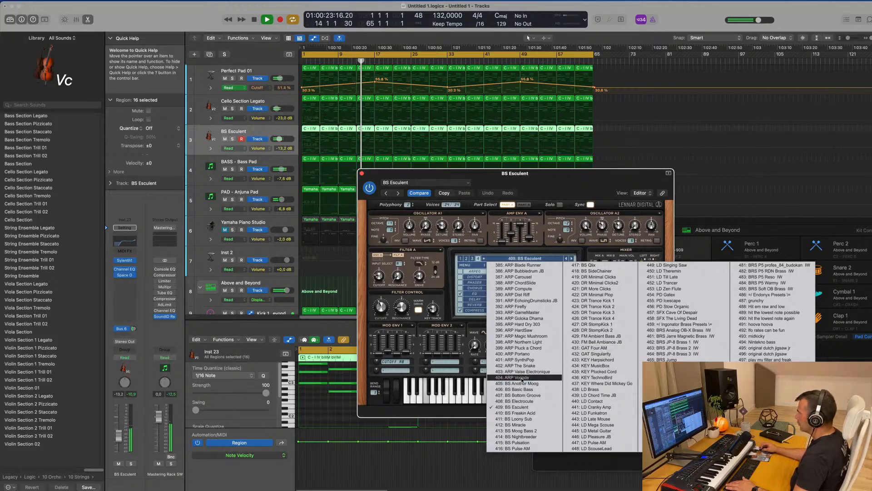
click(539, 378)
key(Return)
key(space)
Audition the presets backwards from ARP Valse Electronique to ARP Northern Light, restarting playback and moving the Sylenth1 window clear of the tracks.
click(565, 259)
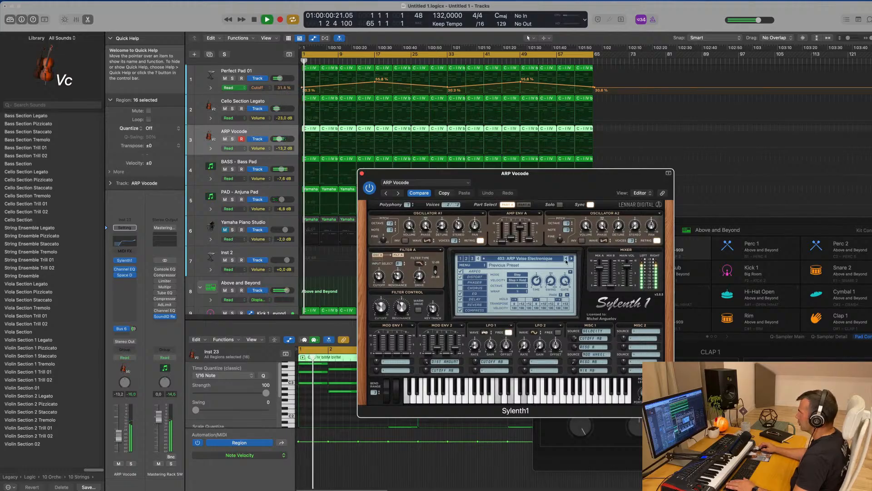
click(566, 259)
click(566, 259)
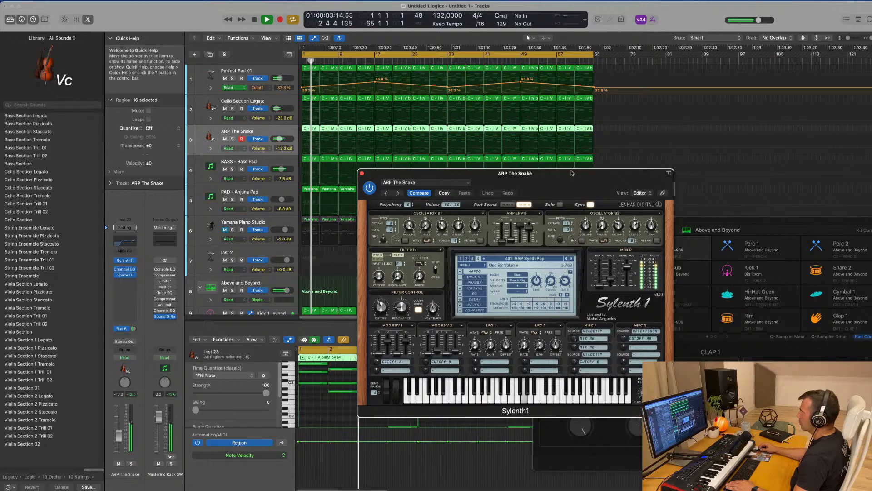
drag(573, 174, 657, 111)
click(652, 197)
key(space)
key(space)
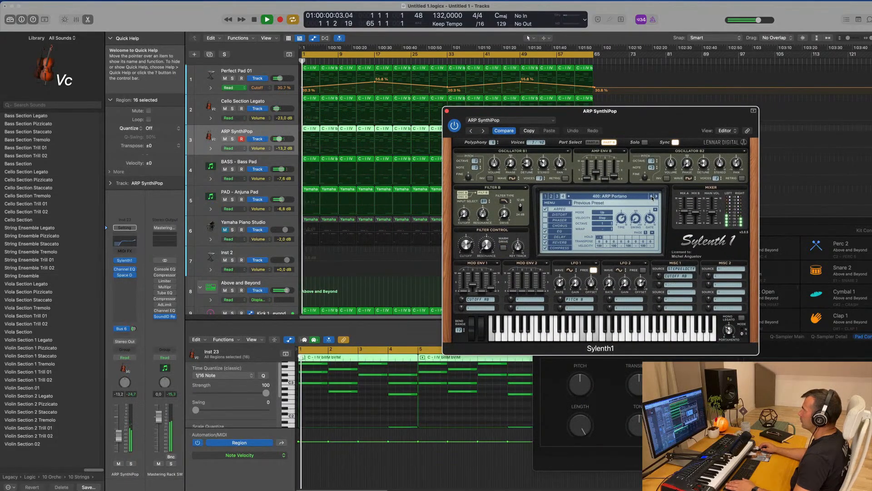
click(652, 197)
click(652, 197)
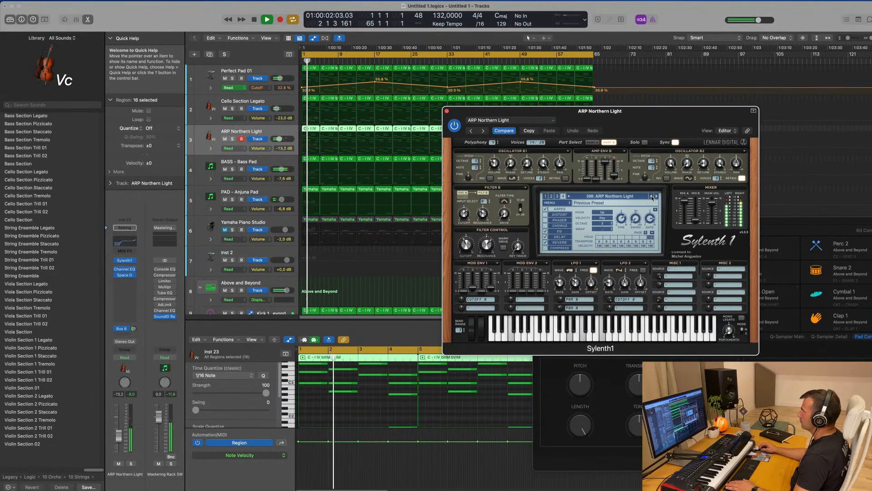
Reposition the Sylenth1 window, set the ARP Northern Light track's volume to -8.4 dB and restart playback.
drag(725, 112, 662, 129)
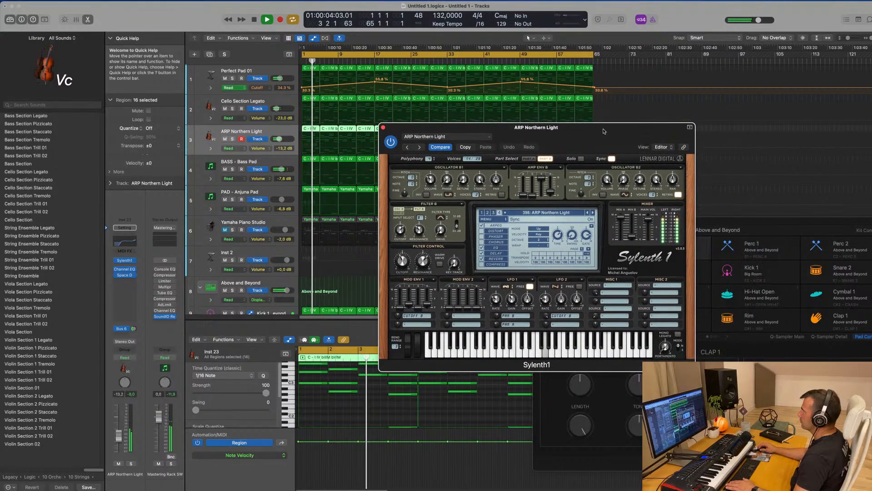
key(space)
key(space)
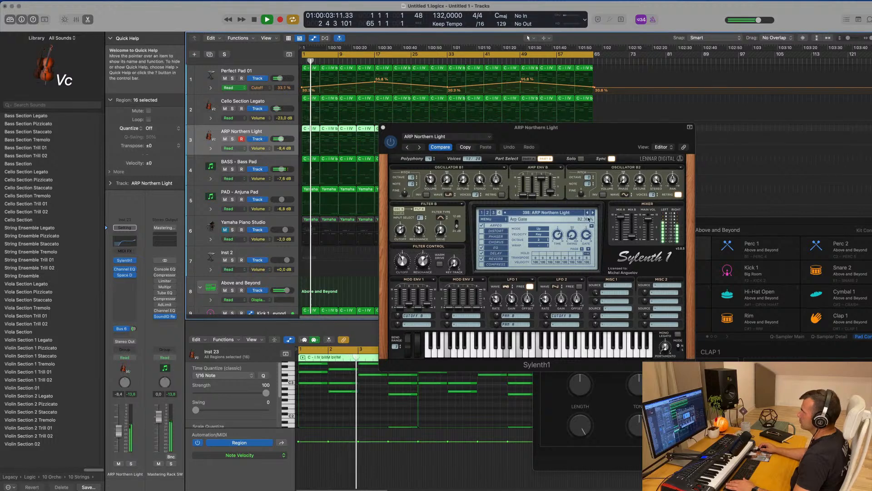
Audition the arpeggio presets backwards from ARP Magic Mushroom to ARP Firefly, restarting playback from bar 1 between sounds.
click(586, 212)
key(Return)
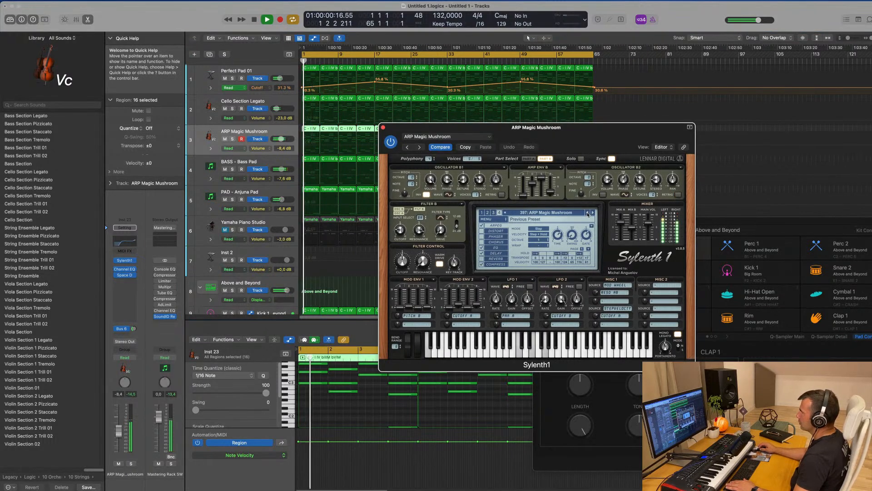
click(588, 212)
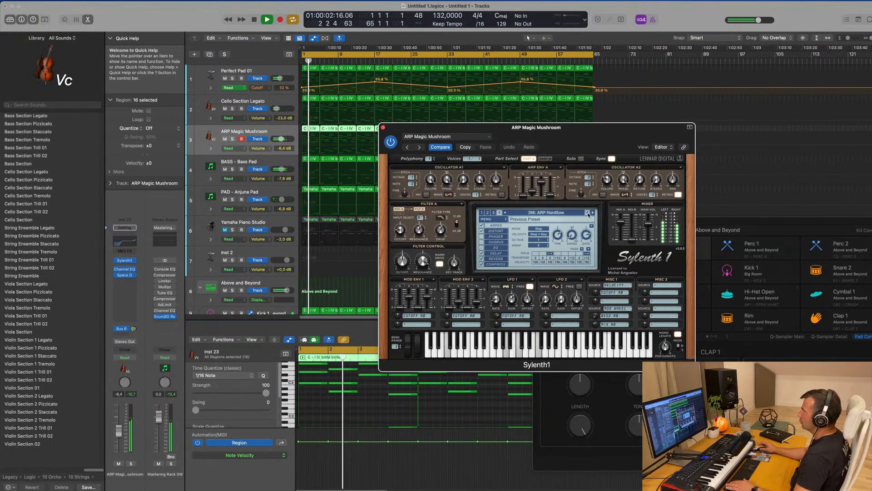
double_click(587, 212)
key(Return)
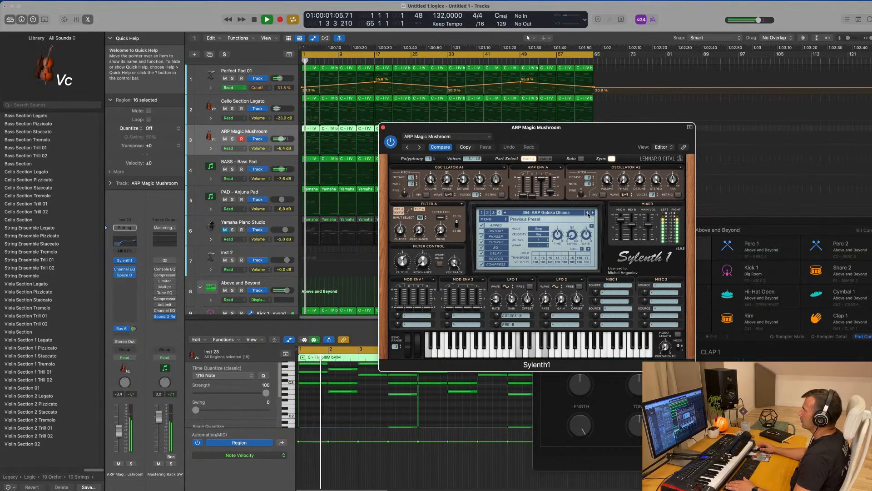
click(589, 214)
click(588, 214)
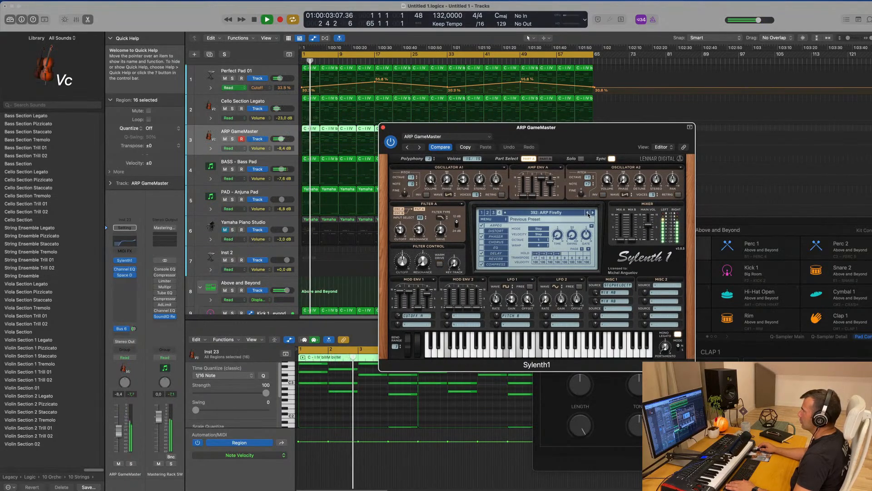
Audition the preceding arpeggio presets from ARP EchoingDrumsticks JB back to ARP Blade Runner.
click(588, 214)
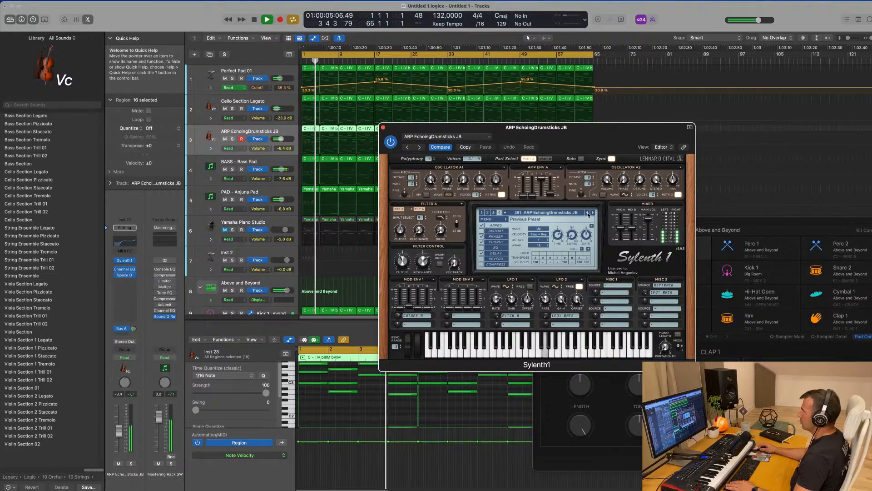
click(588, 214)
click(588, 214)
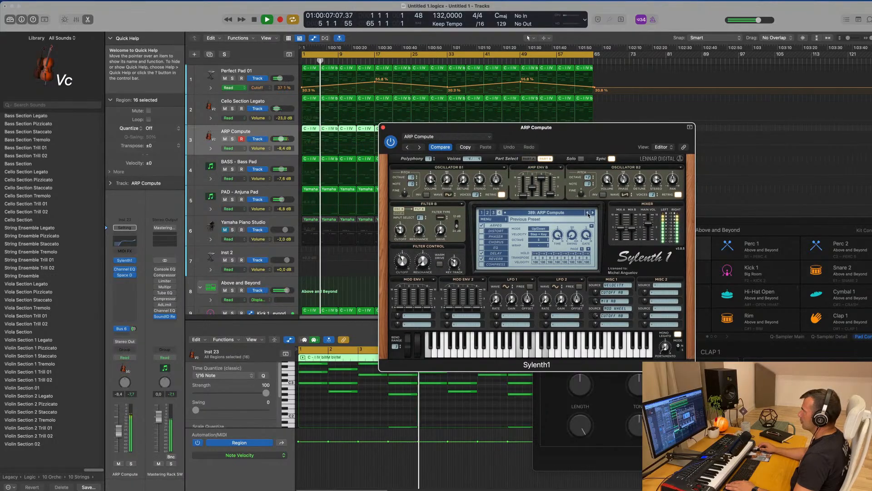
click(589, 214)
click(588, 214)
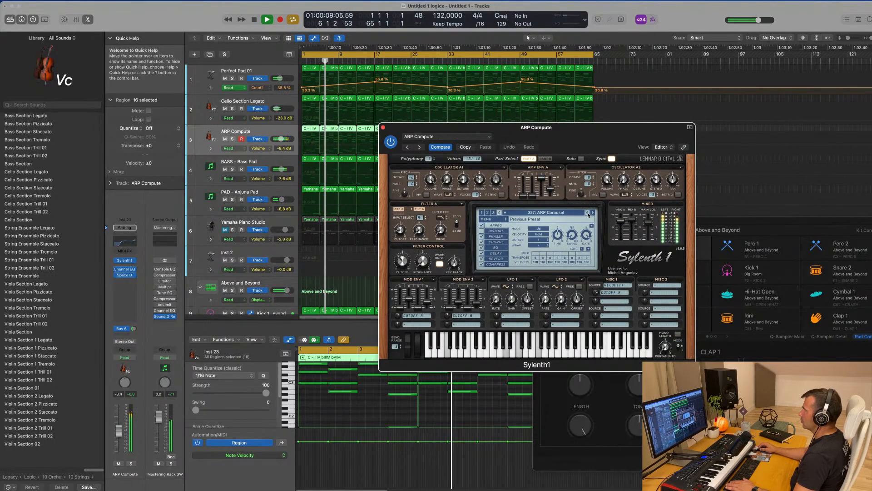
click(588, 214)
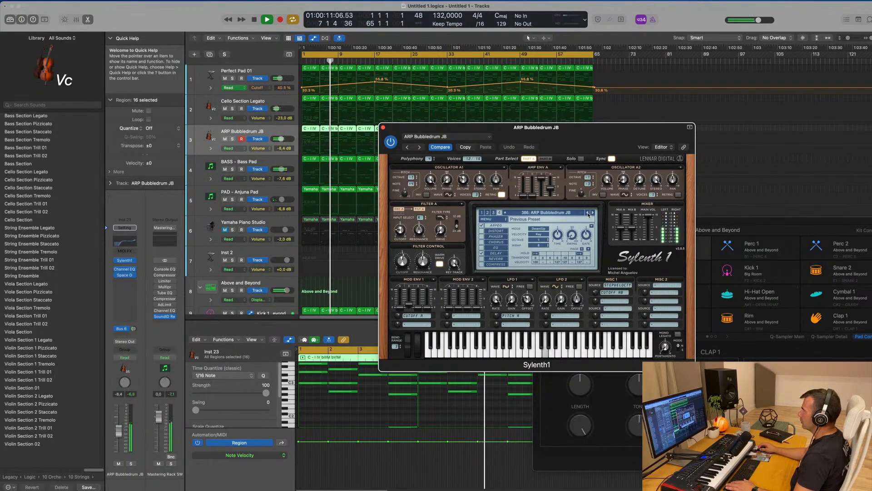
click(588, 214)
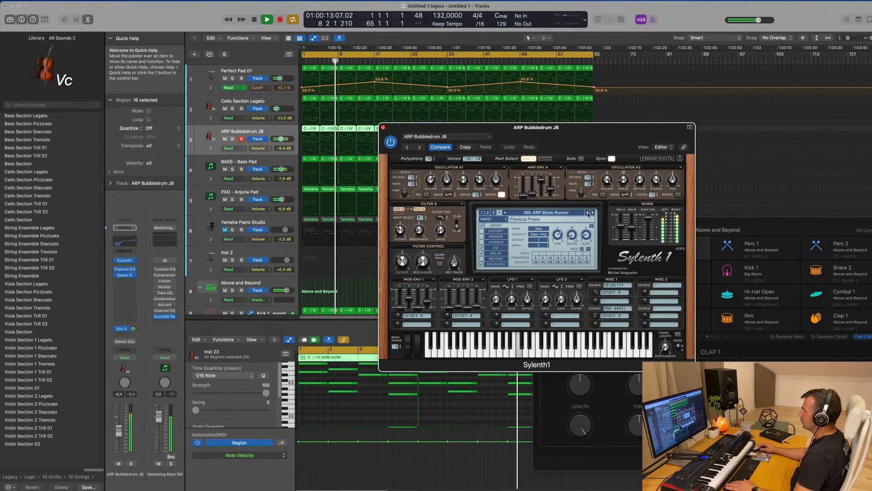
Browse the preset lists of Sylenth1's third and fourth banks, sampling SFX Rrright and grunchy jr.
drag(592, 201, 549, 204)
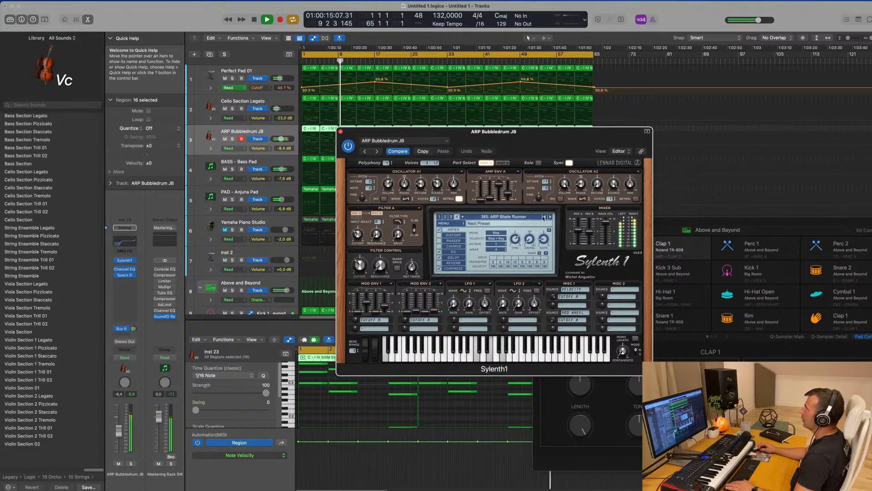
click(545, 217)
click(545, 217)
click(524, 217)
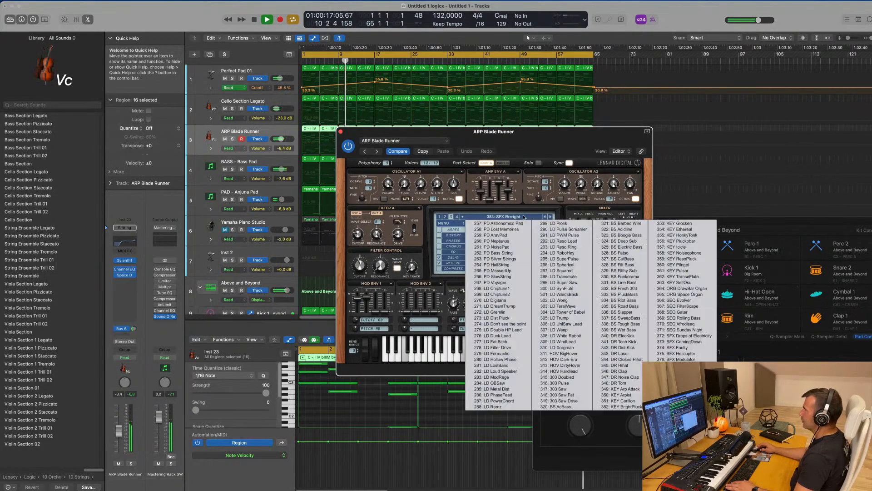
click(457, 217)
click(488, 217)
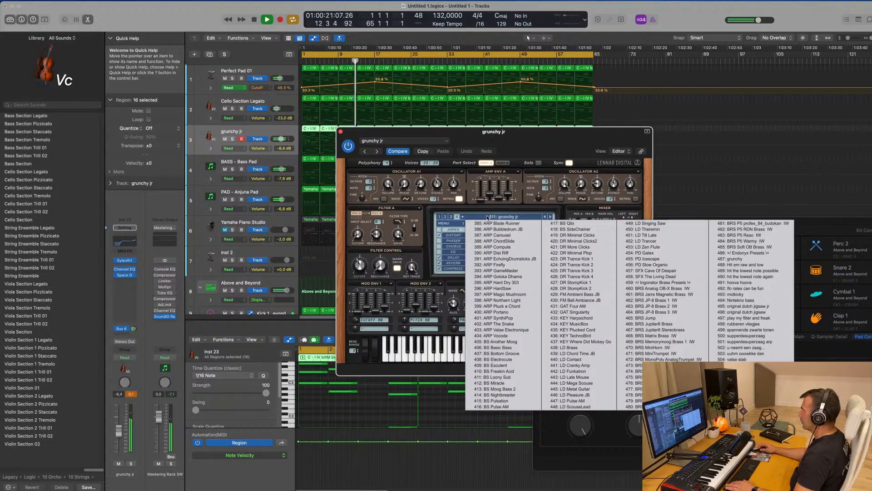
click(451, 217)
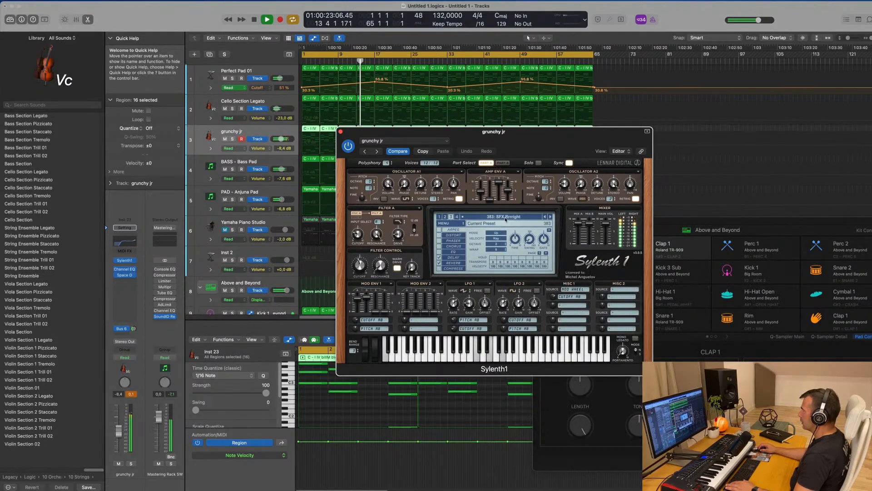
Load 303 Doubled from the third preset bank and audition the following presets through 303 Saw.
click(506, 217)
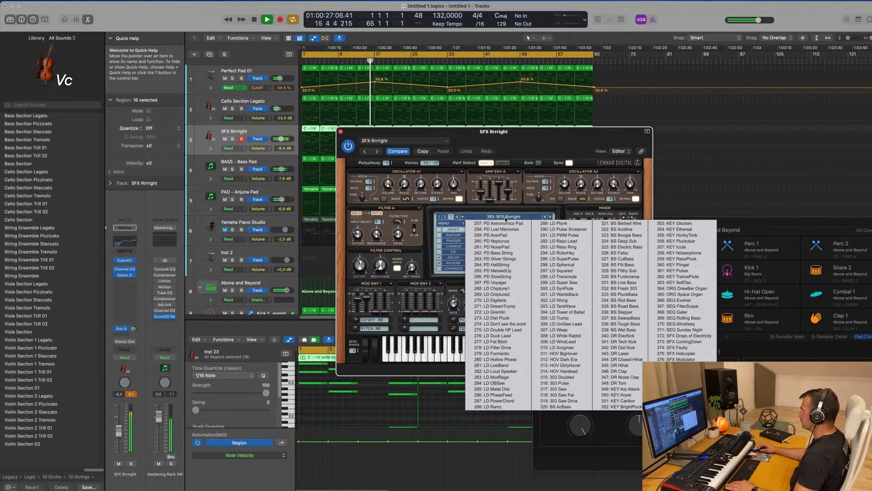
click(570, 377)
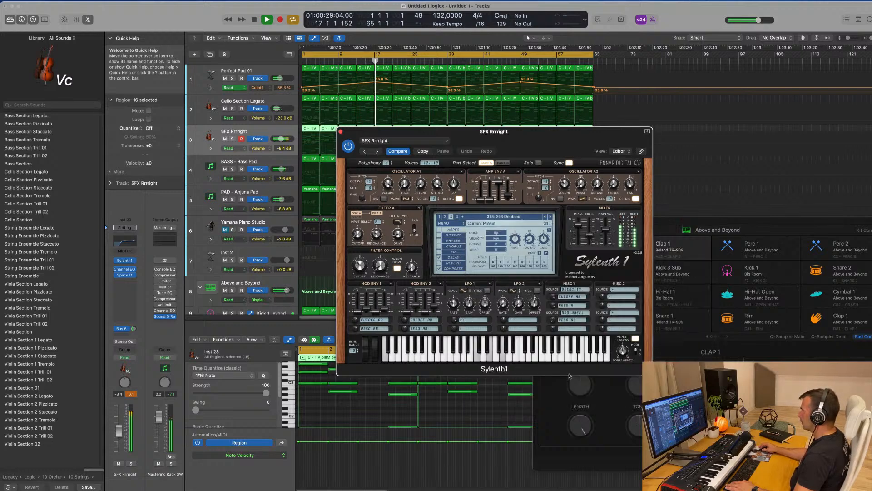
drag(545, 142, 551, 136)
click(556, 210)
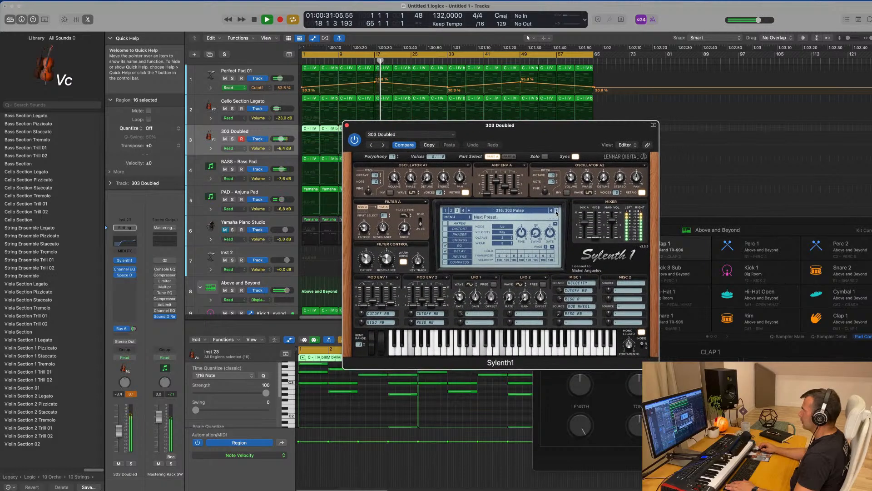
Switch to Sylenth1's second preset bank and load SEQ Arpish.
click(518, 212)
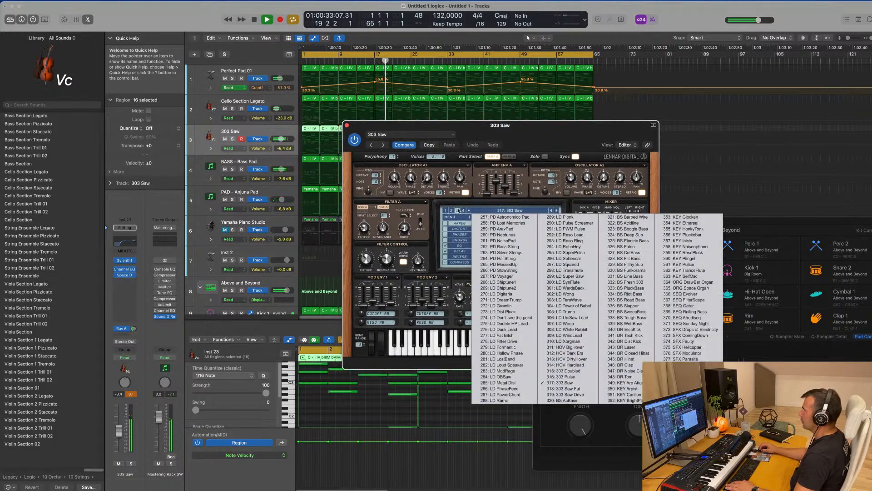
click(453, 211)
click(494, 211)
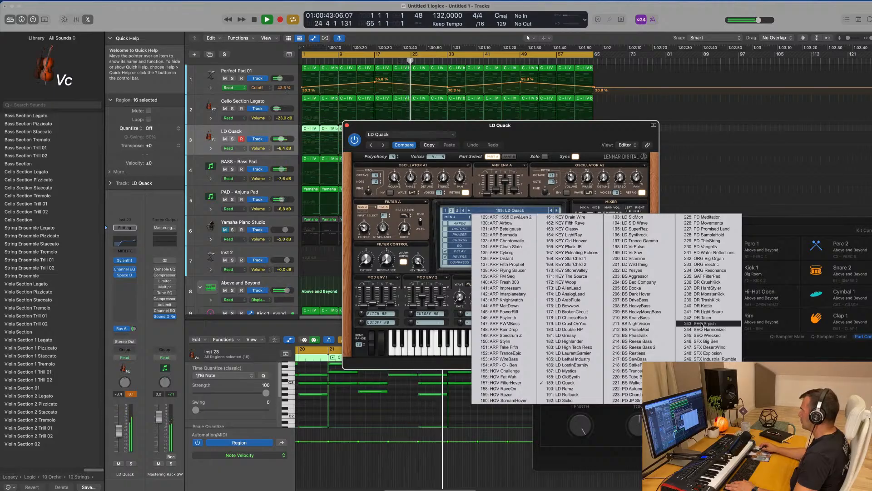
click(692, 323)
Audition the second-bank presets following SEQ Arpish, from SEQ Harmonizer through SFX Kernel Panic.
drag(545, 131, 558, 131)
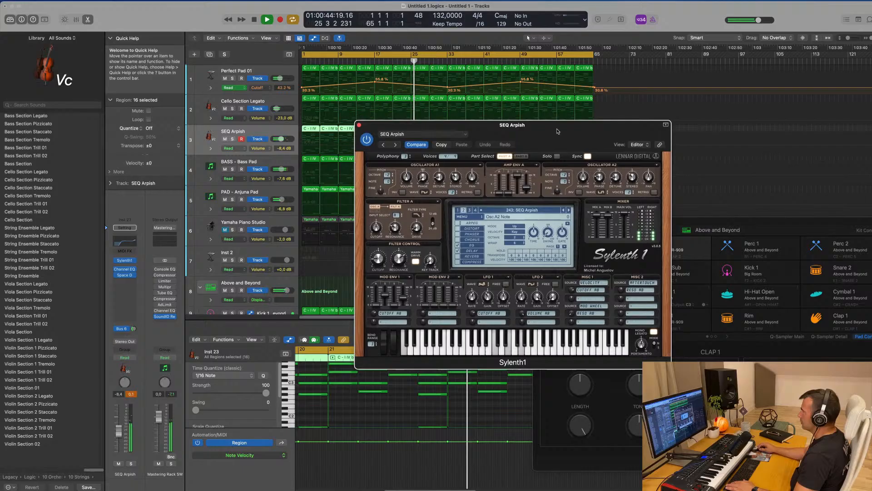
click(568, 210)
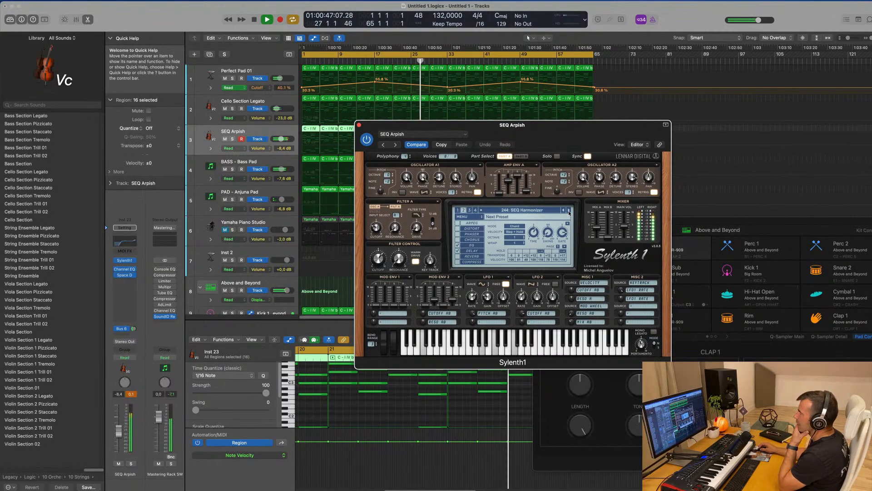
click(569, 211)
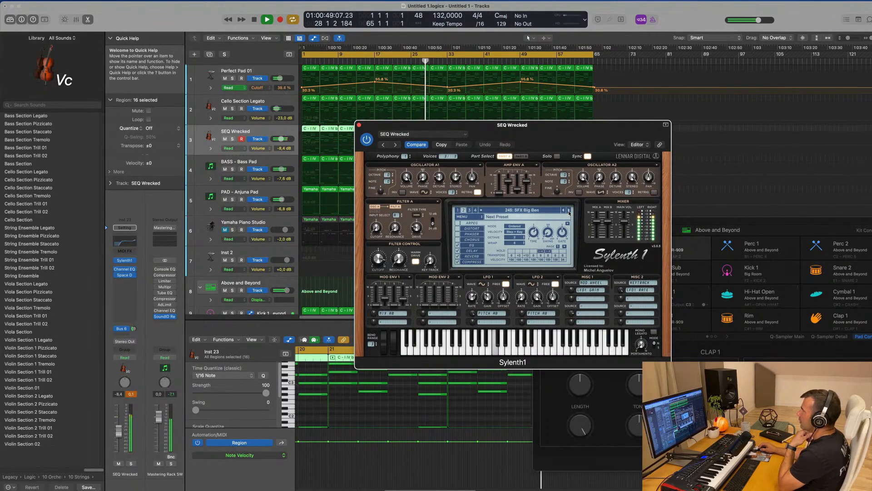
click(568, 211)
click(569, 210)
click(569, 210)
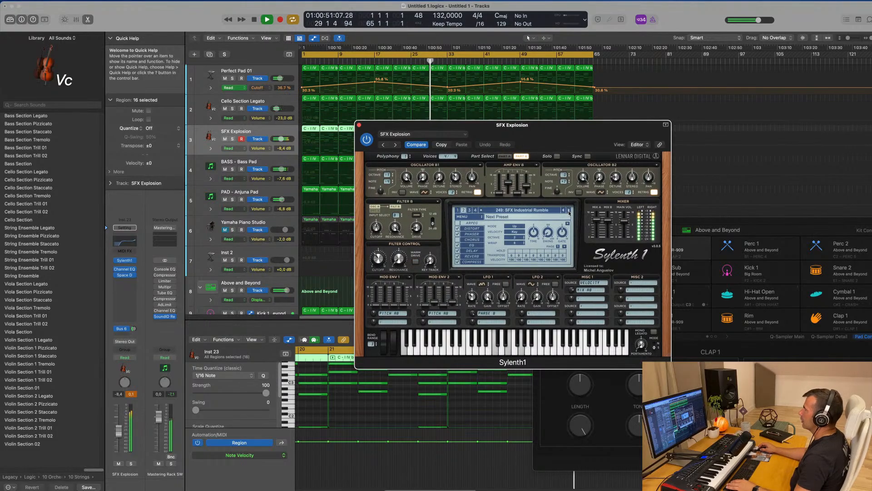
click(568, 210)
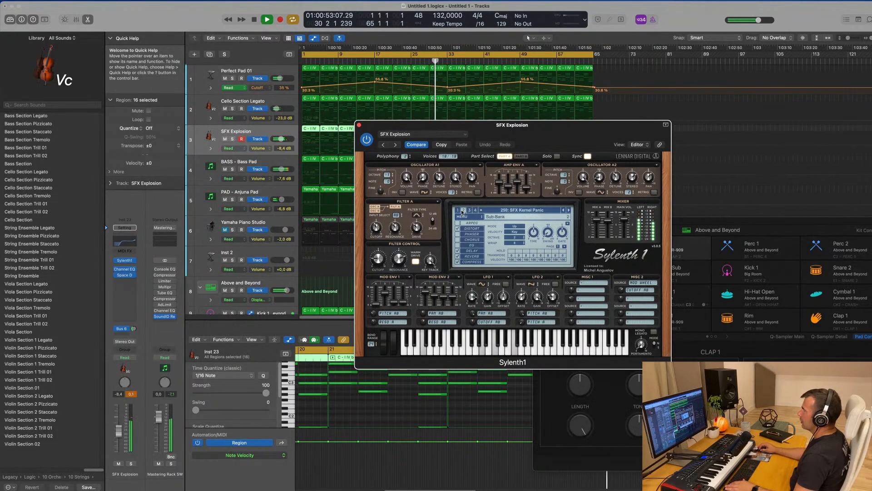
Sample ARP Fifth Prophet, check the first bank's preset list at ARP Gitano, and load ARP 1985 Dav&Len 2 from the second bank.
click(511, 211)
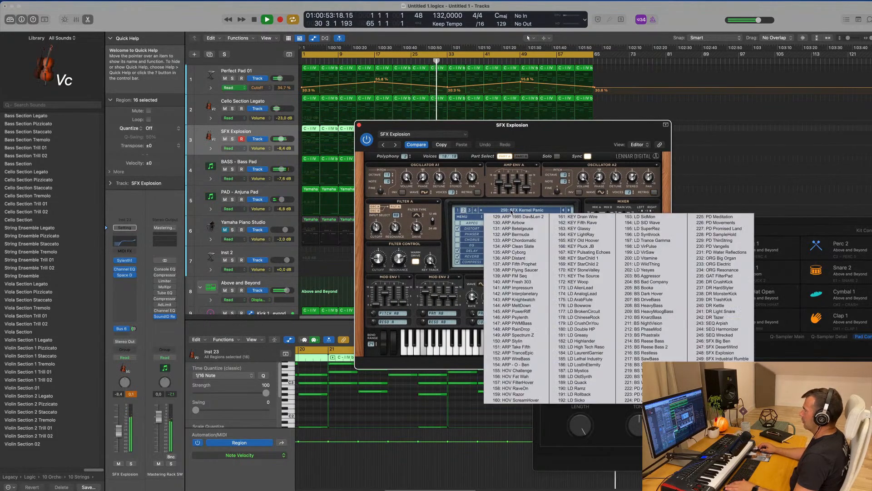
click(528, 264)
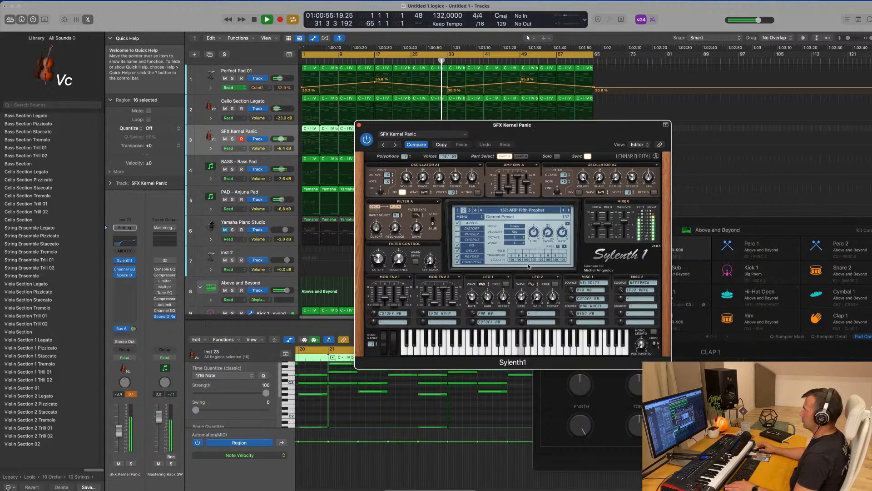
click(458, 211)
click(493, 211)
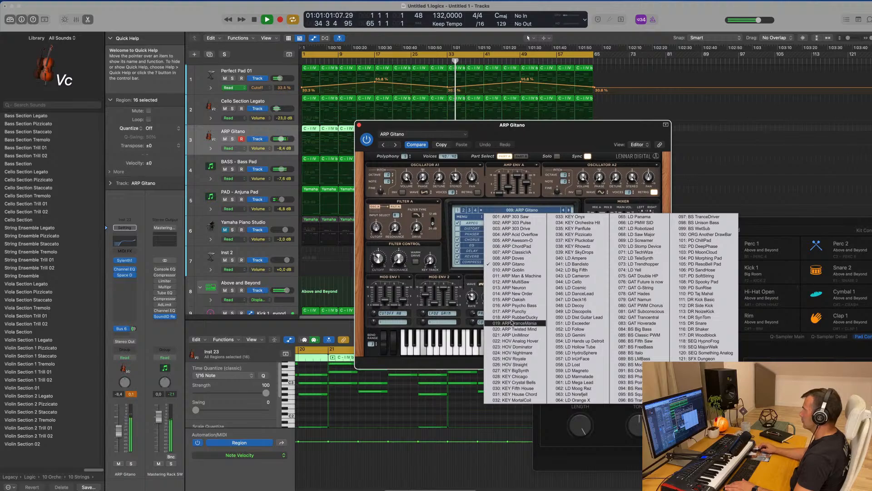
click(464, 210)
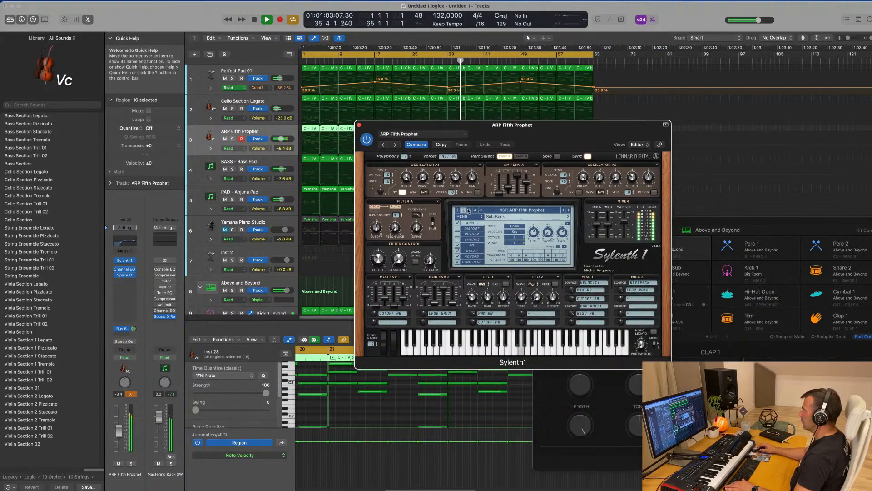
click(503, 211)
click(518, 215)
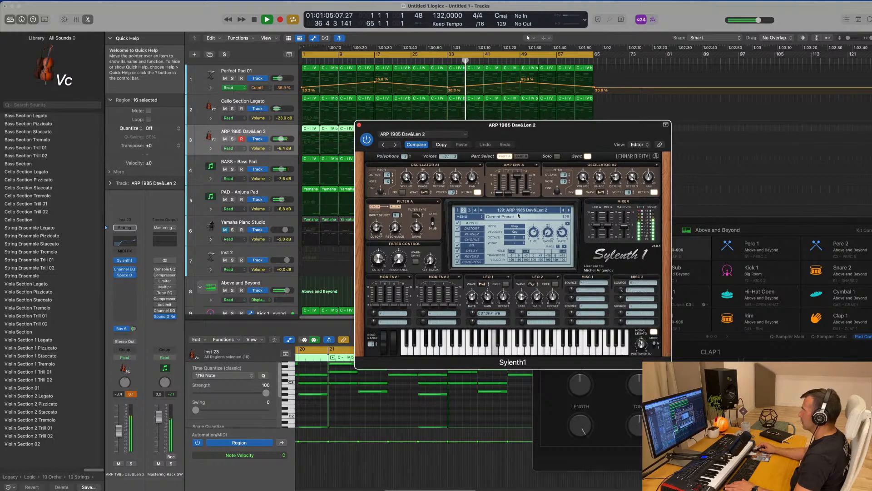
Audition the second-bank arpeggio presets following ARP 1985 Dav&Len 2, up to ARP Cyborg.
click(568, 211)
click(568, 211)
click(568, 211)
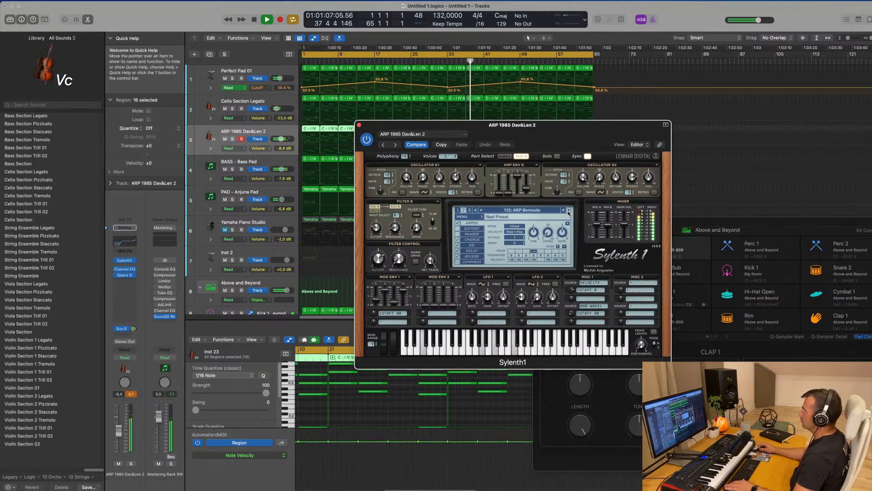
click(569, 211)
click(569, 211)
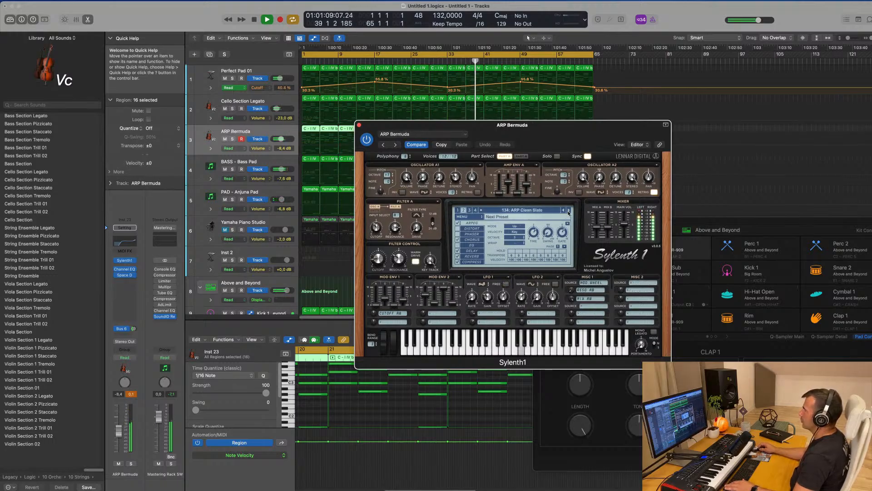
click(568, 211)
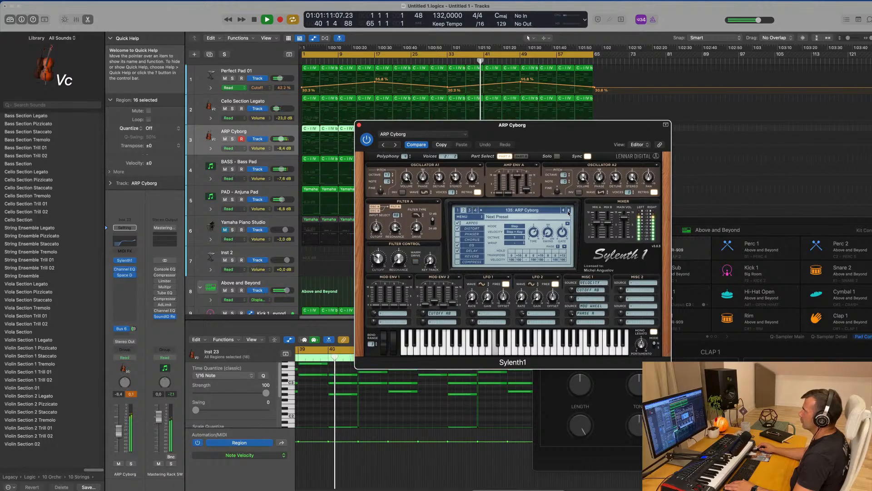
Audition the arpeggio presets following ARP Cyborg, up to ARP Impressium.
click(568, 211)
click(568, 211)
click(568, 211)
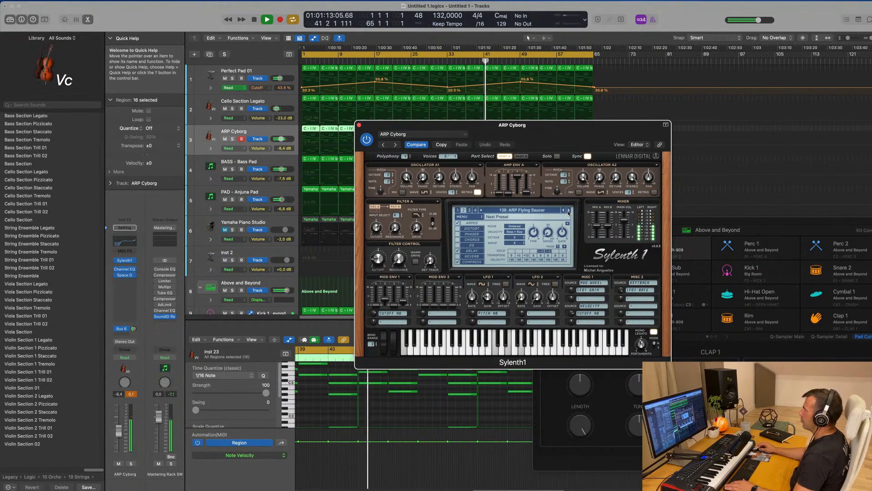
click(569, 211)
click(568, 211)
click(569, 210)
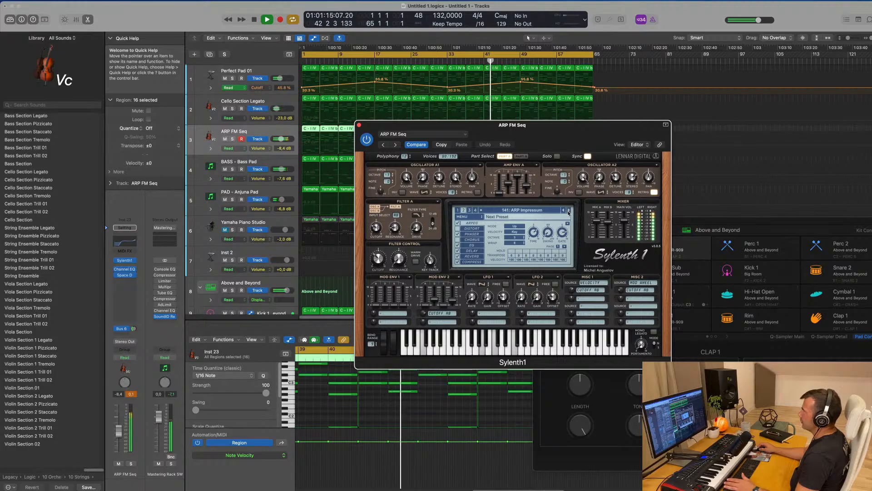
Audition the arpeggio presets following ARP Impressium up to ARP Psylenth, rechecking ARP PowerRiff.
click(568, 211)
click(568, 211)
click(569, 210)
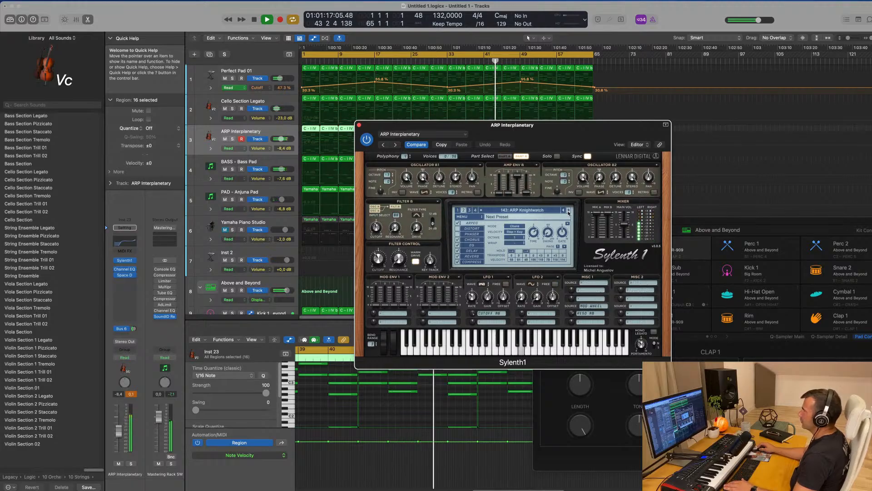
click(569, 211)
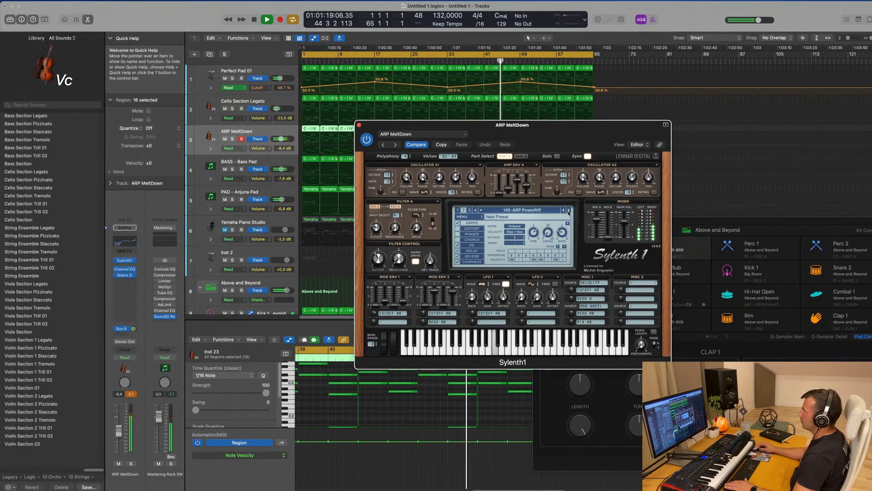
click(569, 211)
click(565, 211)
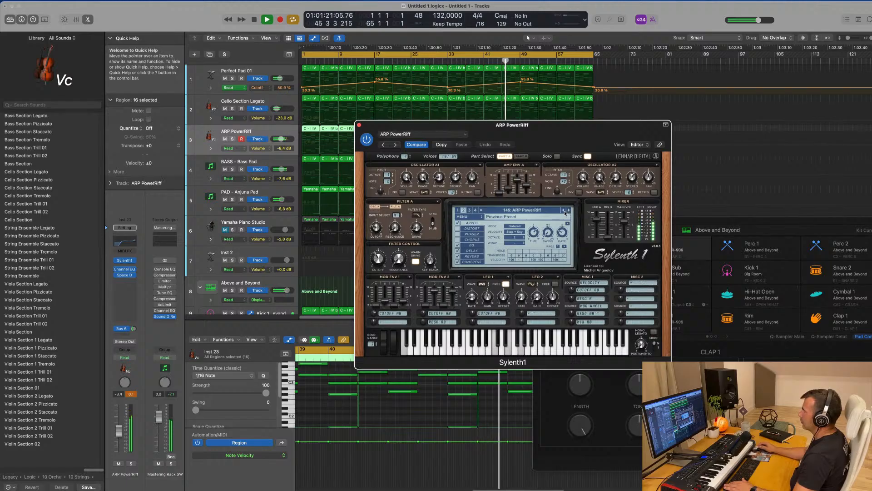
click(568, 210)
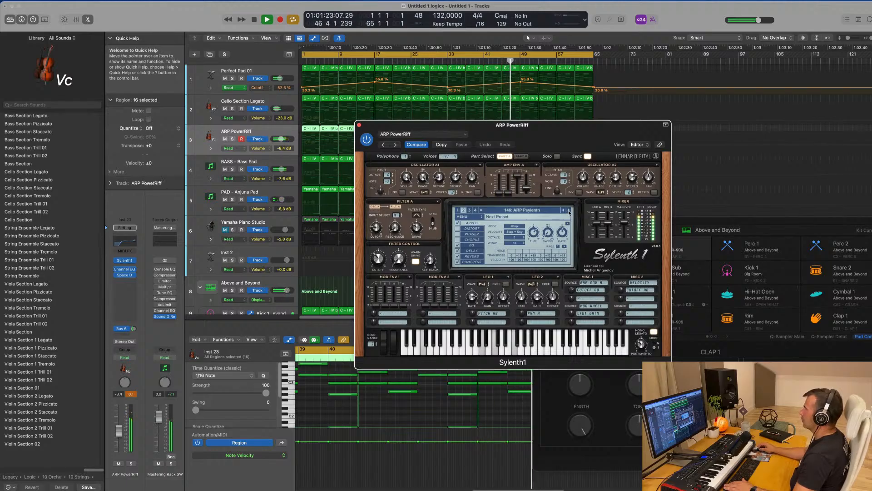
Audition the arpeggio presets from ARP PWMBass through ARP Take Fifth, rechecking ARP Stylin.
click(568, 210)
click(568, 210)
click(569, 211)
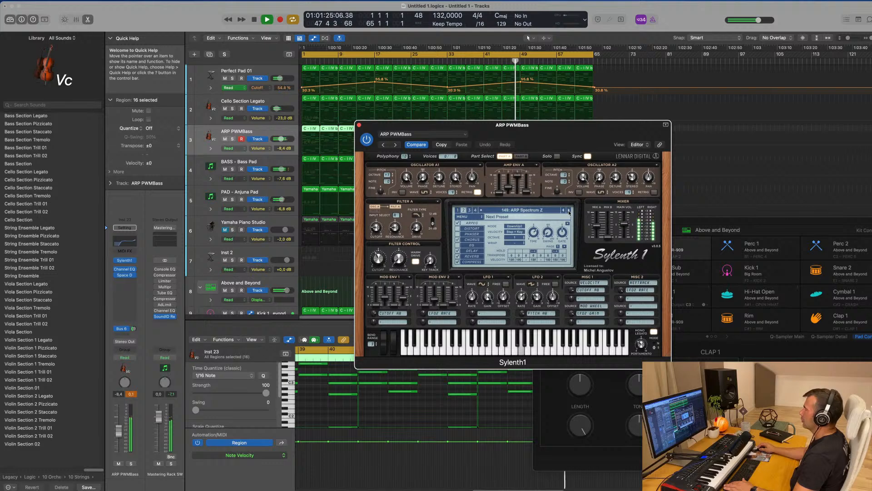
click(569, 211)
click(569, 211)
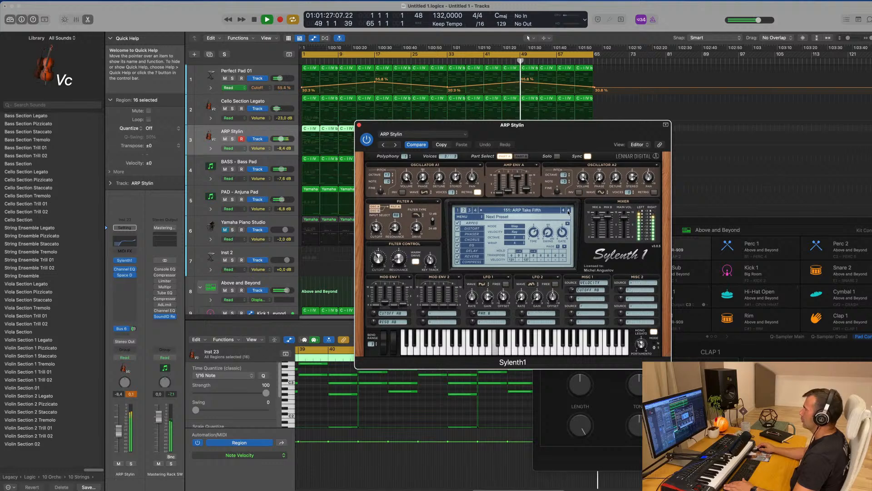
click(564, 211)
click(569, 212)
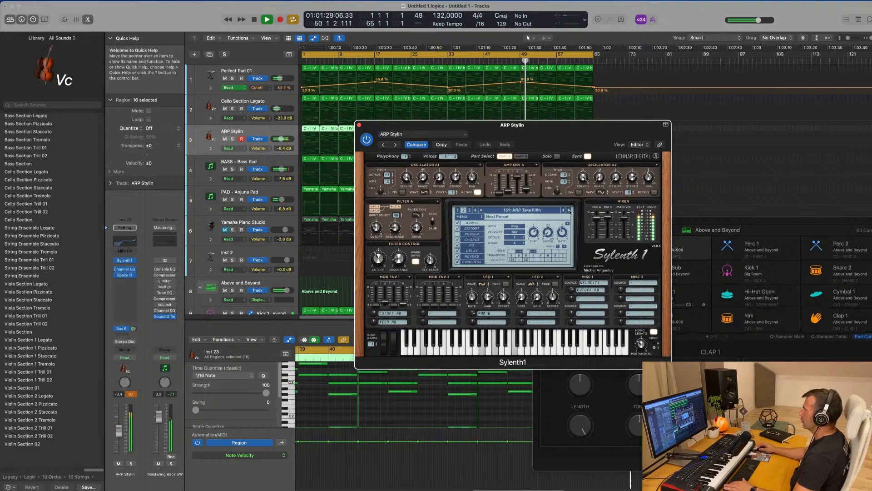
Compare the presets from ARP TranceEpic through HOV Challenge and return to ARP TranceEpic as the track's sound.
click(569, 211)
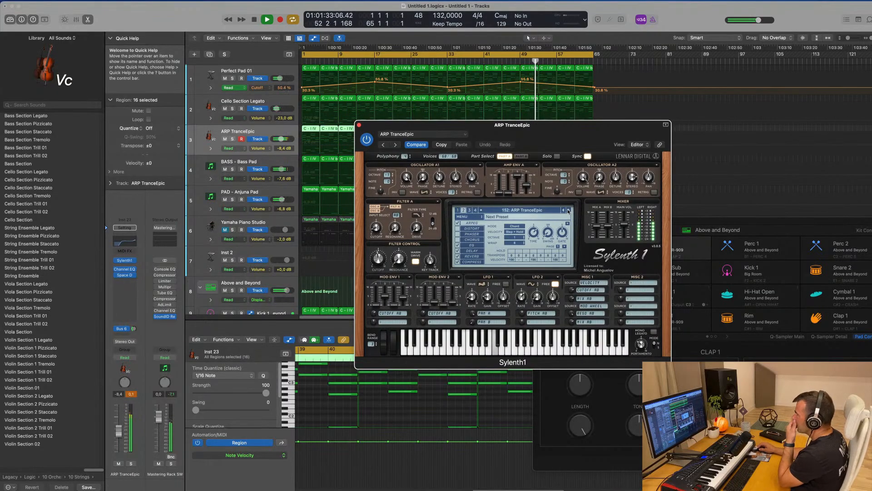
click(568, 211)
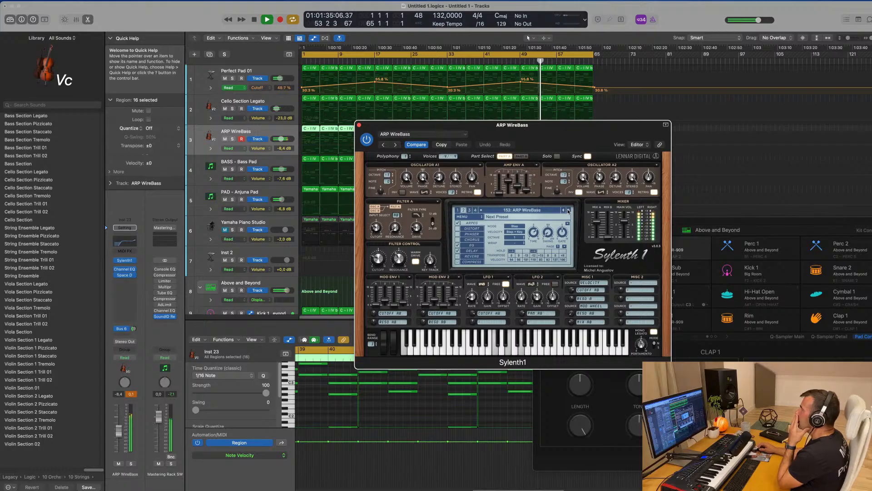
click(569, 211)
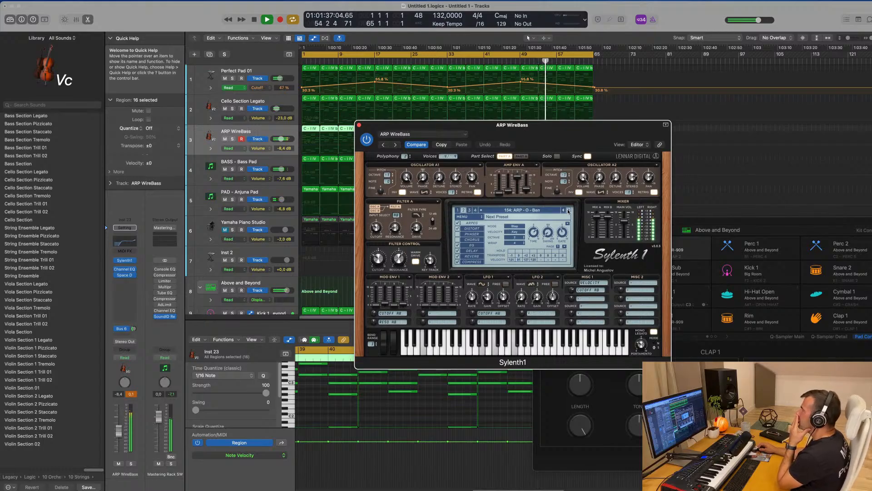
click(569, 212)
double_click(563, 211)
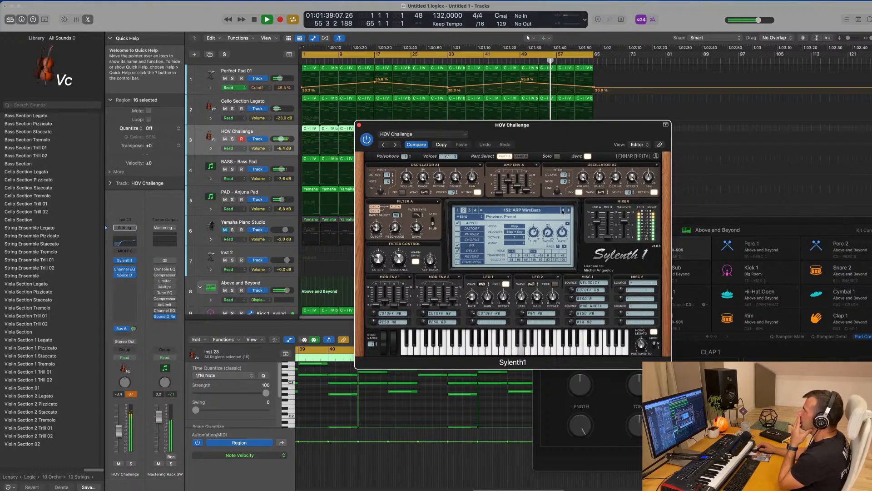
click(563, 211)
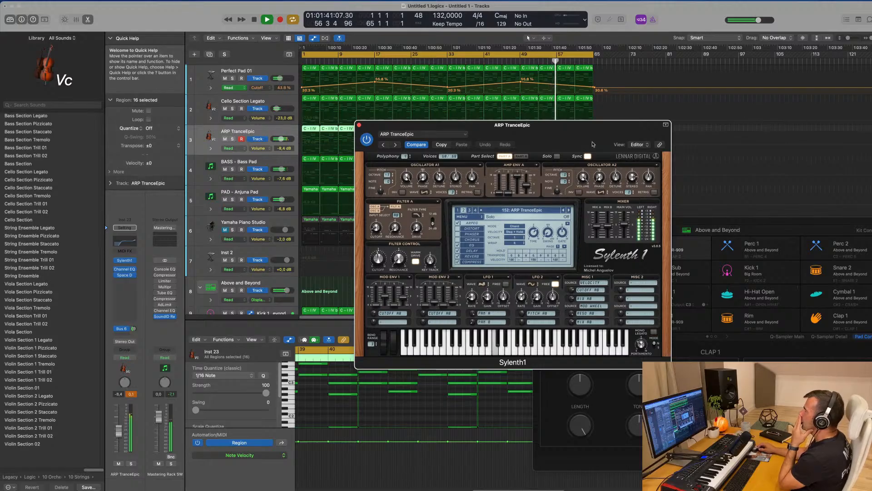
Try the Up arpeggiator mode on ARP TranceEpic and set the mode back to Chord.
drag(592, 144, 580, 178)
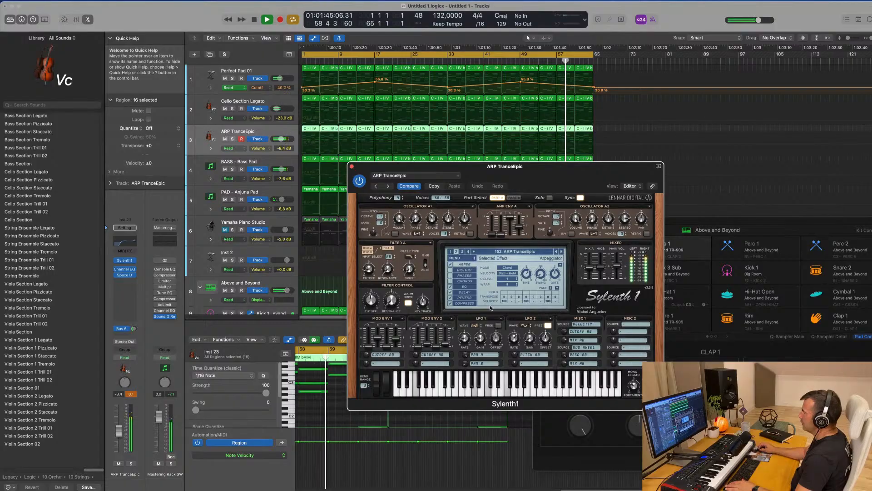
click(507, 268)
click(508, 273)
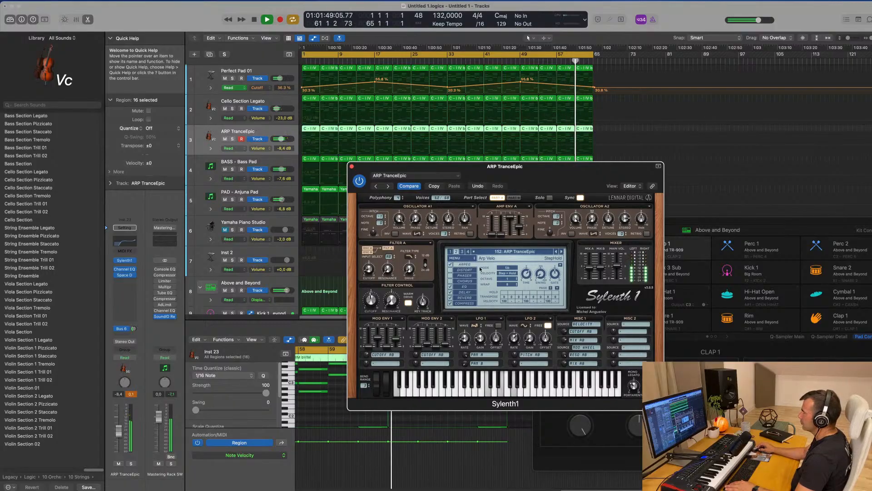
click(509, 269)
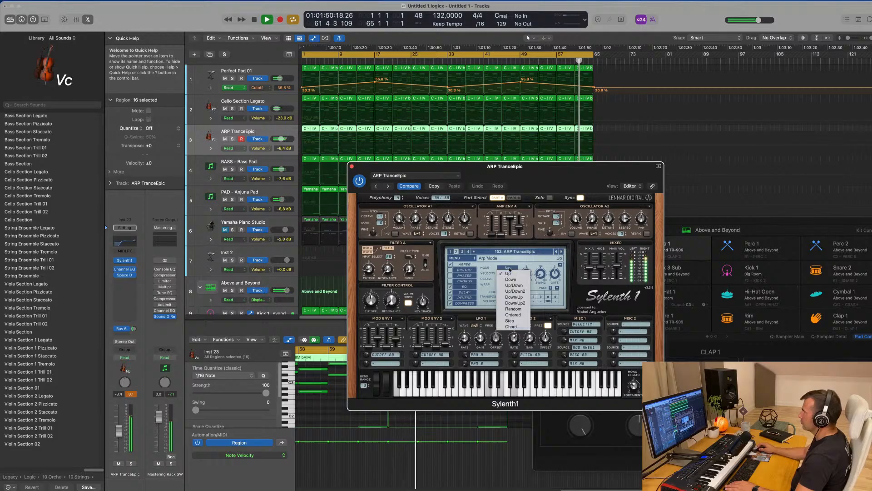
click(511, 326)
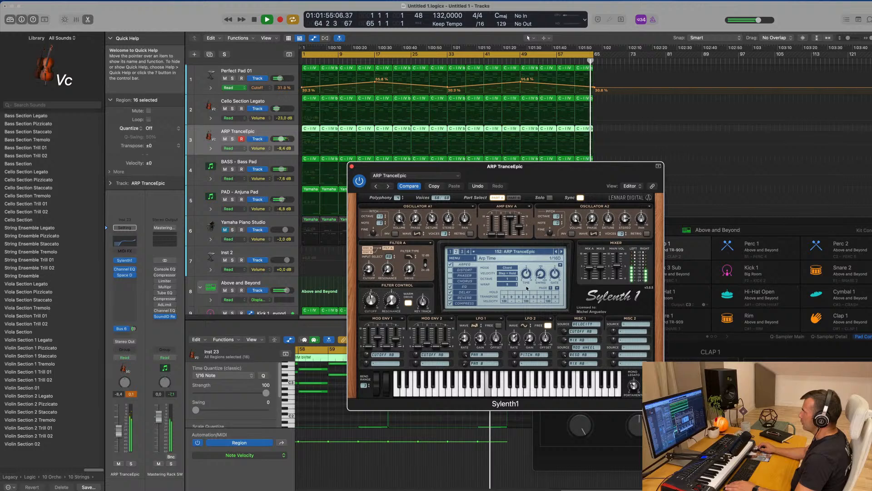
Set the arpeggiator time of ARP TranceEpic to 1/16 and hide the open plug-in windows.
drag(528, 284, 528, 272)
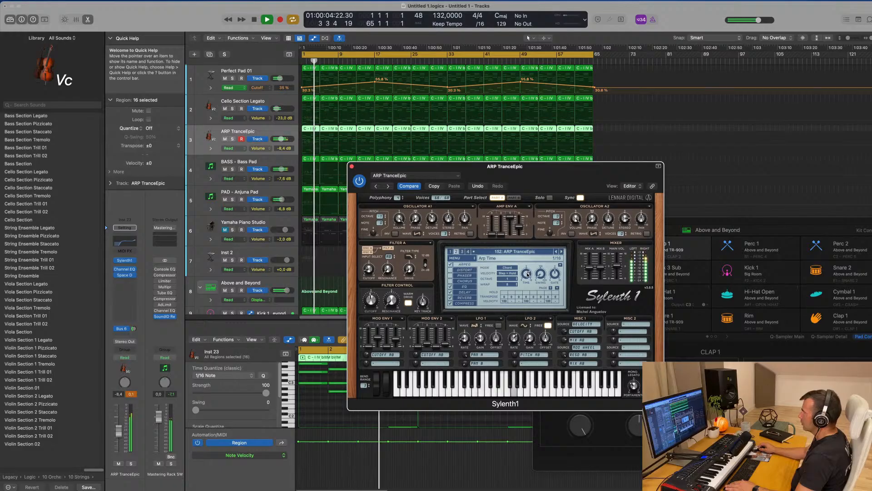
key(v)
key(Return)
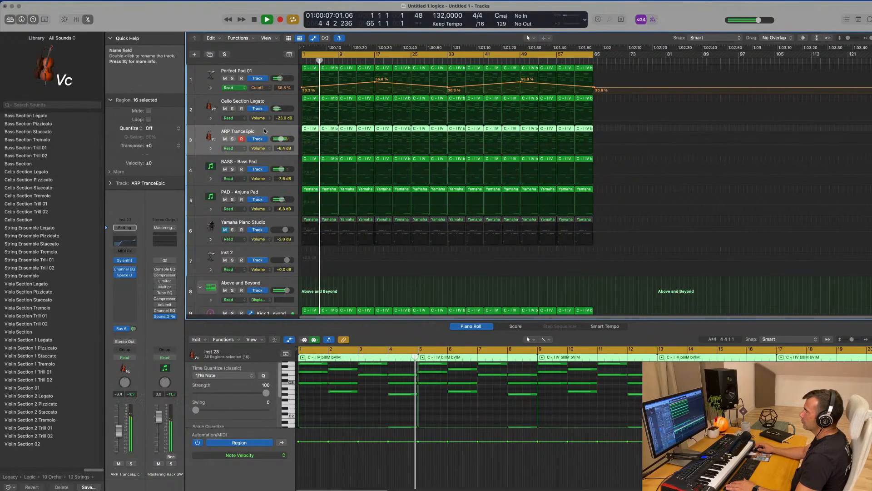
Reopen Sylenth1 on the ARP TranceEpic track, move its window clear of the track headers, and select the track.
click(124, 260)
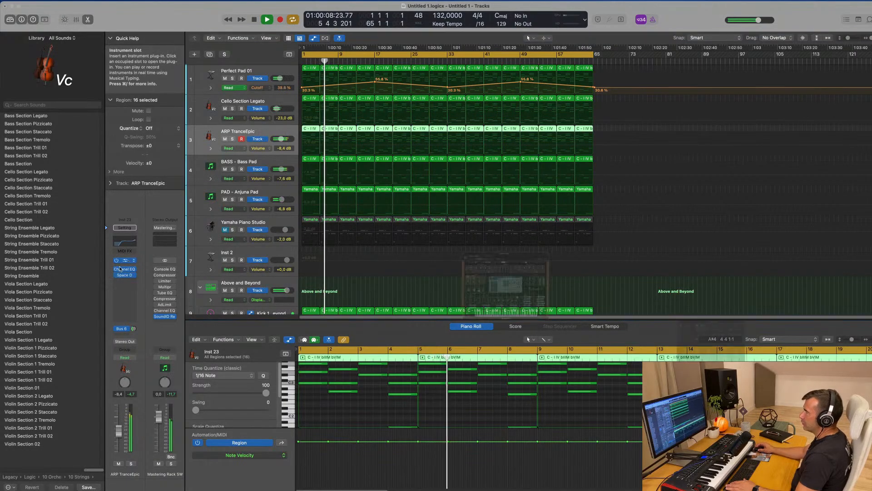
drag(552, 164, 658, 96)
click(267, 131)
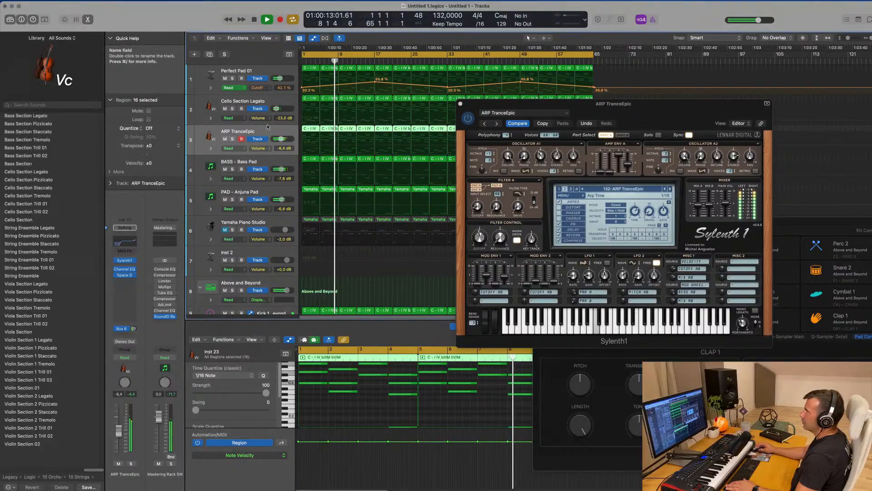
Duplicate the ARP TranceEpic track, move its Sylenth1 window clear of the arrangement, and mute the original ARP TranceEpic track.
click(209, 55)
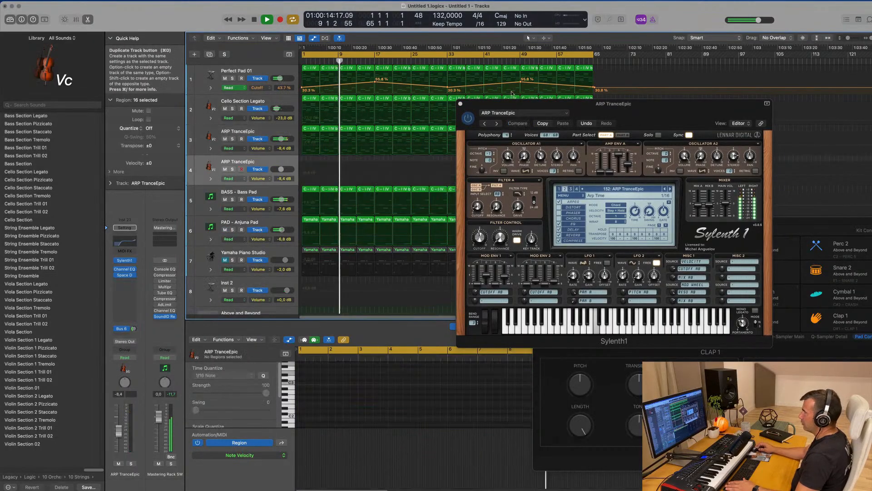
click(588, 129)
drag(646, 105, 766, 94)
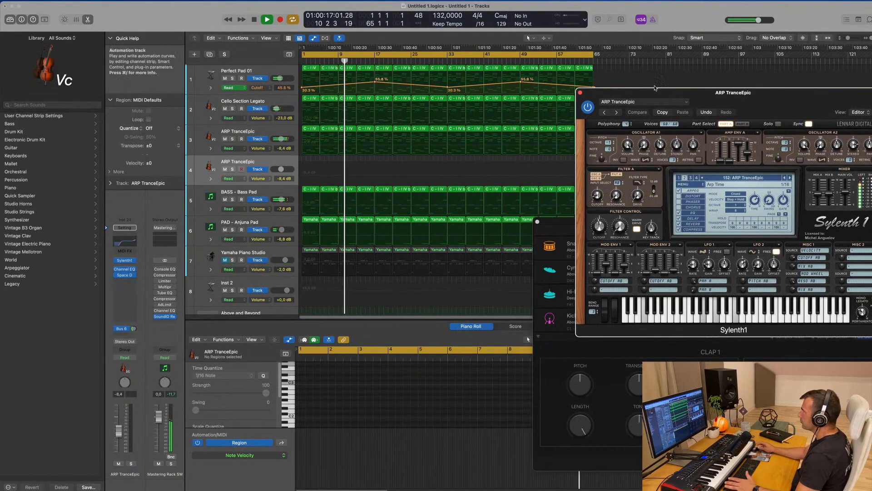
click(225, 138)
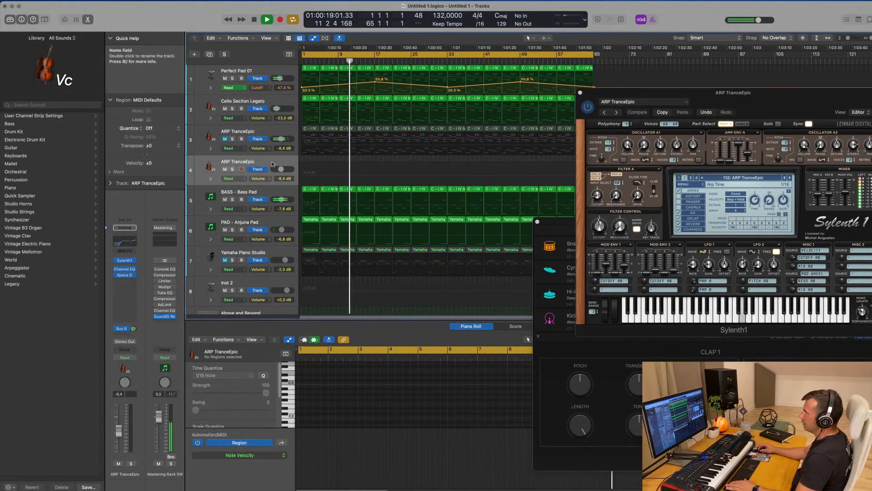
Replace the duplicated track's instrument with stereo Alchemy and copy all the ARP TranceEpic chord regions onto it.
click(133, 261)
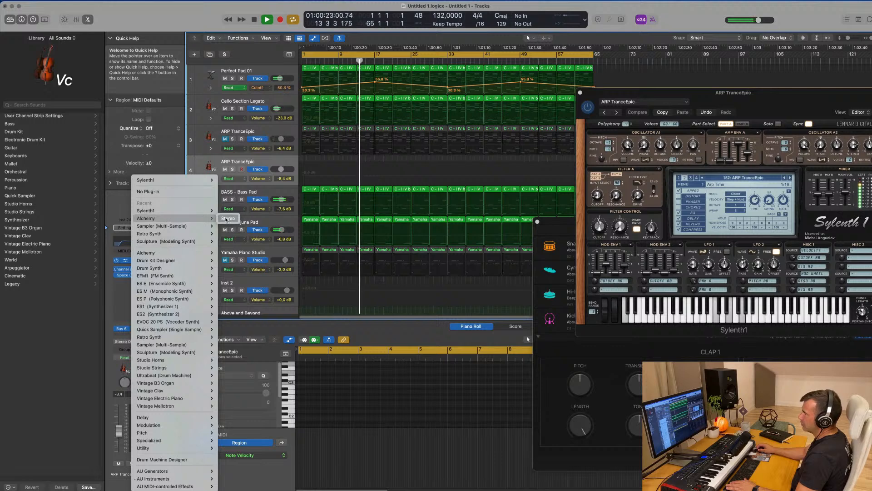
click(227, 219)
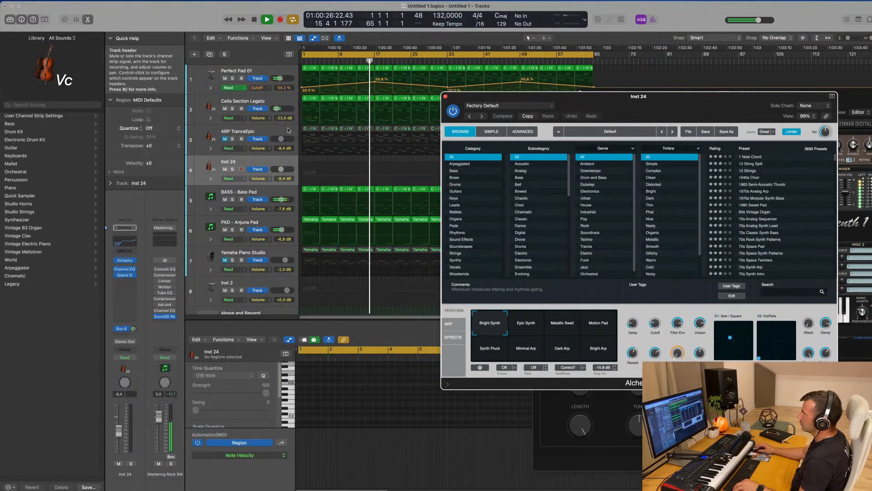
click(290, 134)
drag(311, 130, 310, 161)
key(Return)
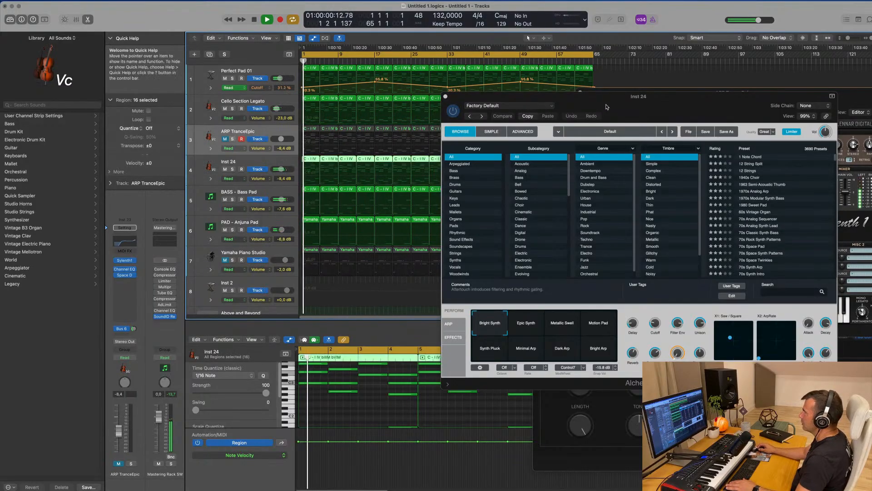
Filter Alchemy's presets to Arpeggiated and Trance, and audition 70s Rock Synth Patterns, 70s Space Synth Patterns and 80s Simple Synth Patterns.
drag(605, 103, 374, 122)
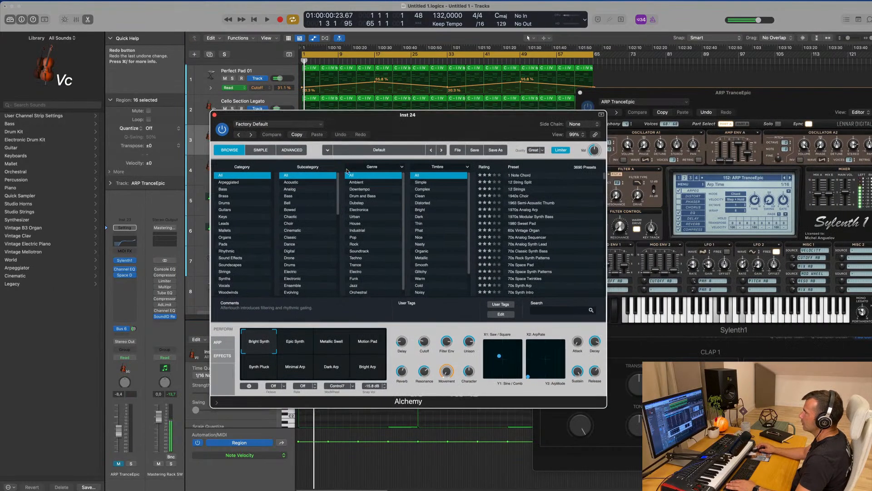
click(231, 182)
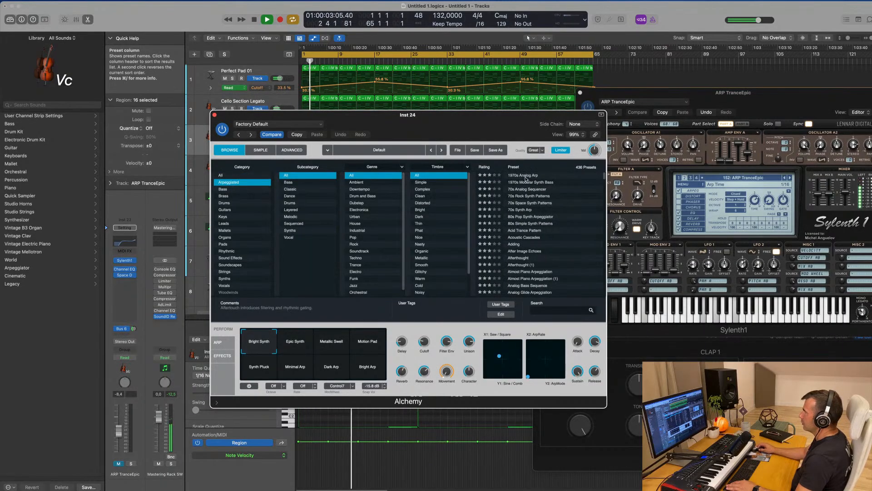
scroll(444, 264, down, 1)
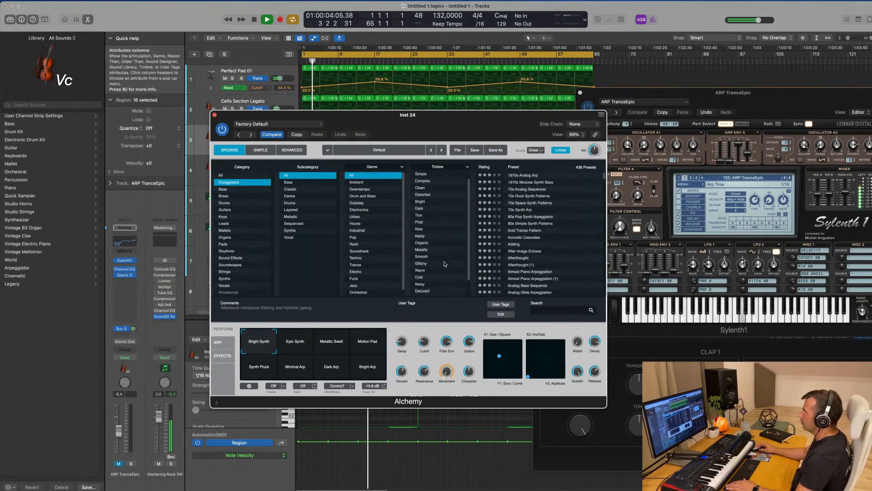
click(356, 265)
click(527, 184)
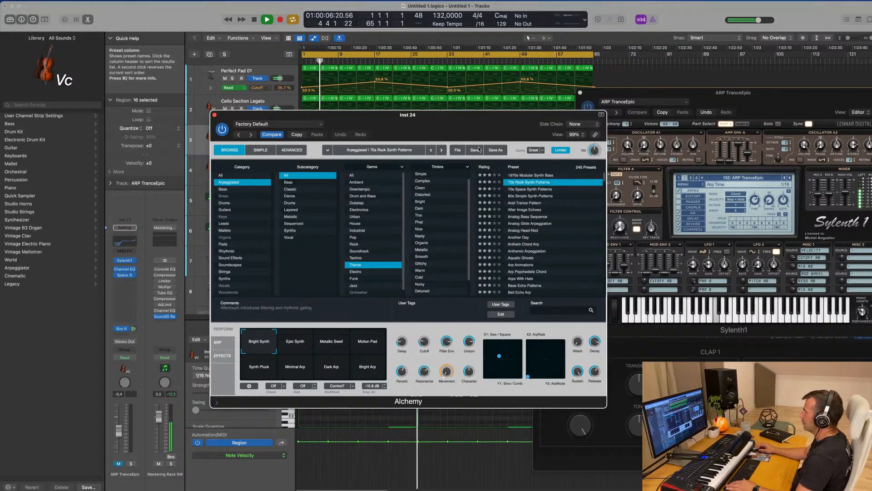
click(663, 186)
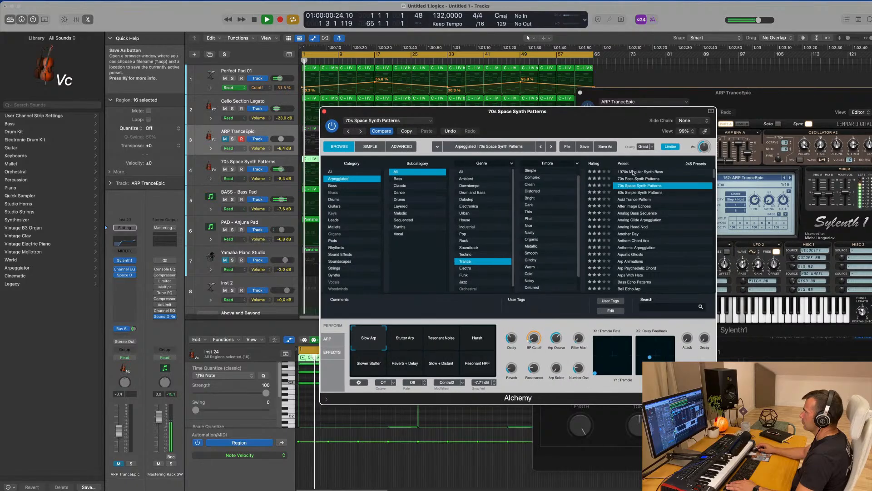
click(640, 192)
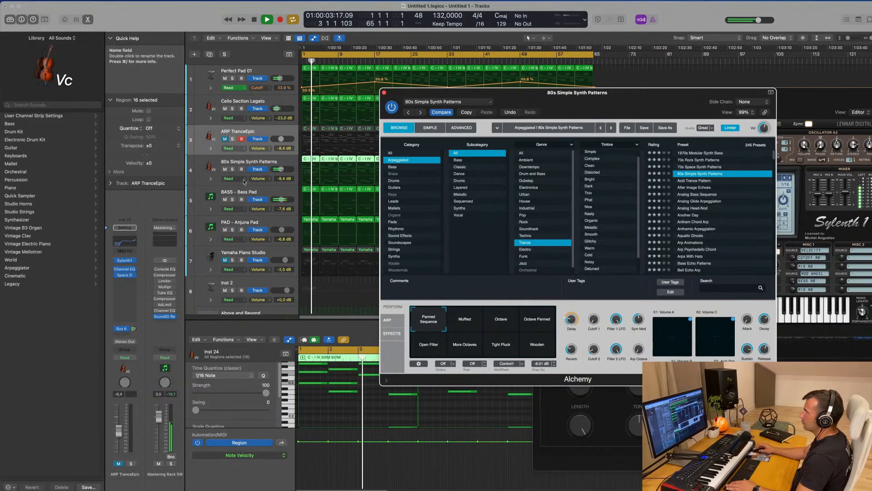
Raise the Alchemy track's volume to about -2.8 dB, audition Acid Trance Pattern, and load After Image Echoes as its sound.
drag(281, 169, 283, 168)
key(Return)
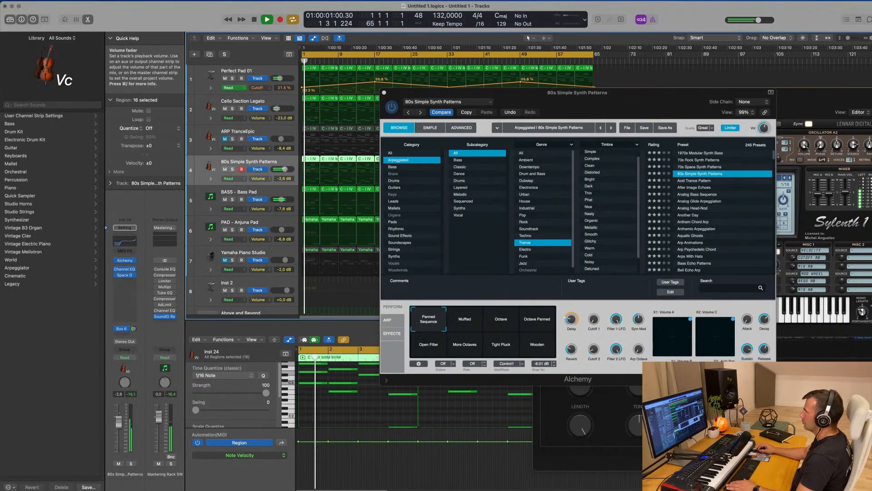
click(703, 182)
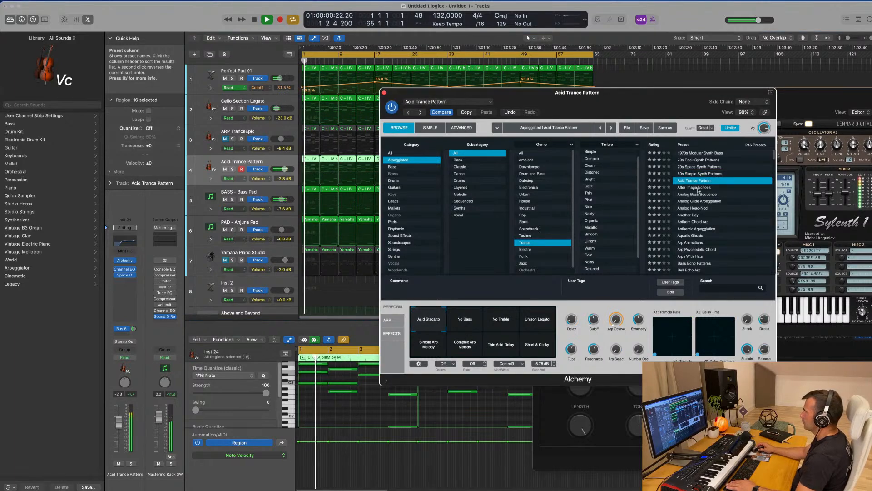
click(697, 188)
key(space)
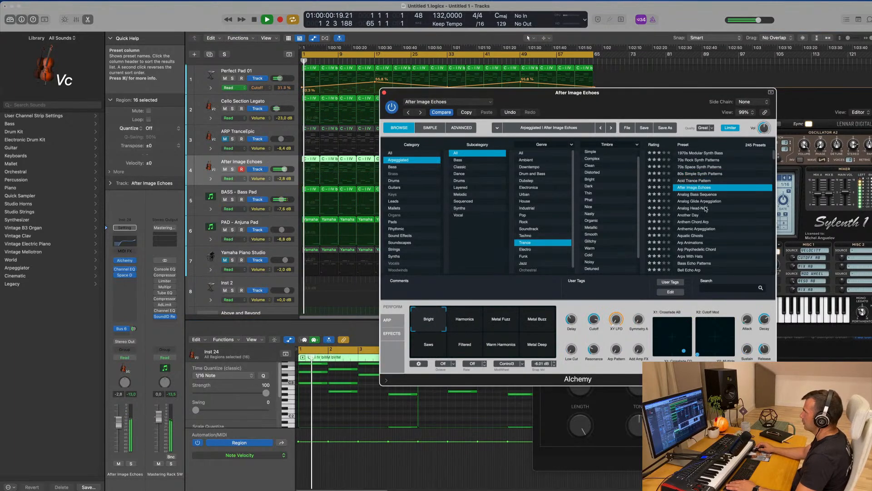
drag(694, 107, 699, 137)
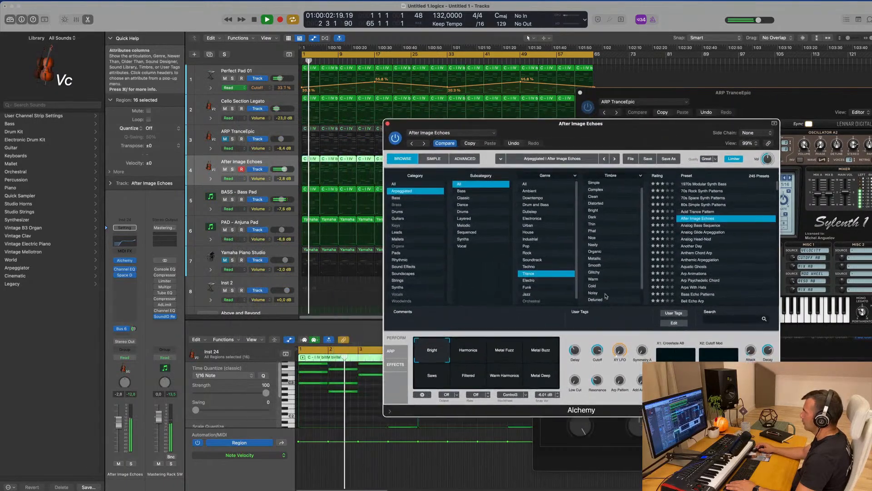
Compare the After Image Echoes performance snapshots up to Metal Buzz, choose Harmonics, and lower the track's volume to -6.6 dB.
mouse_move(599, 350)
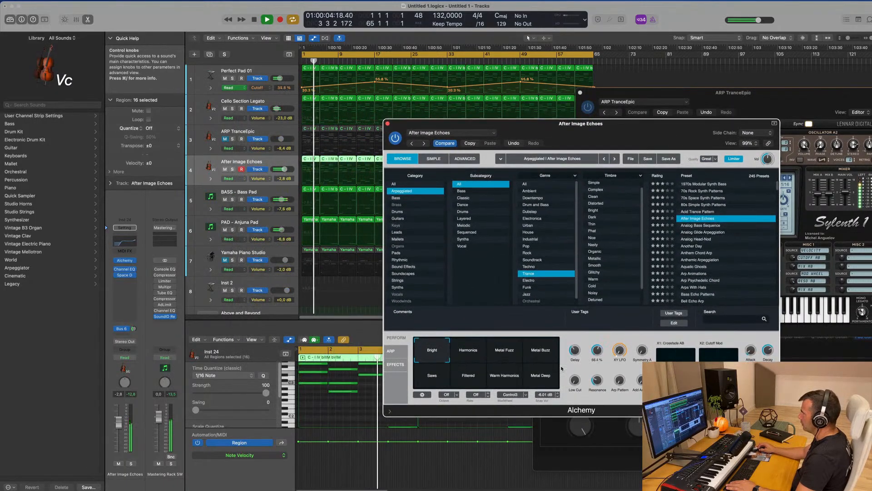
click(467, 349)
drag(467, 353, 542, 355)
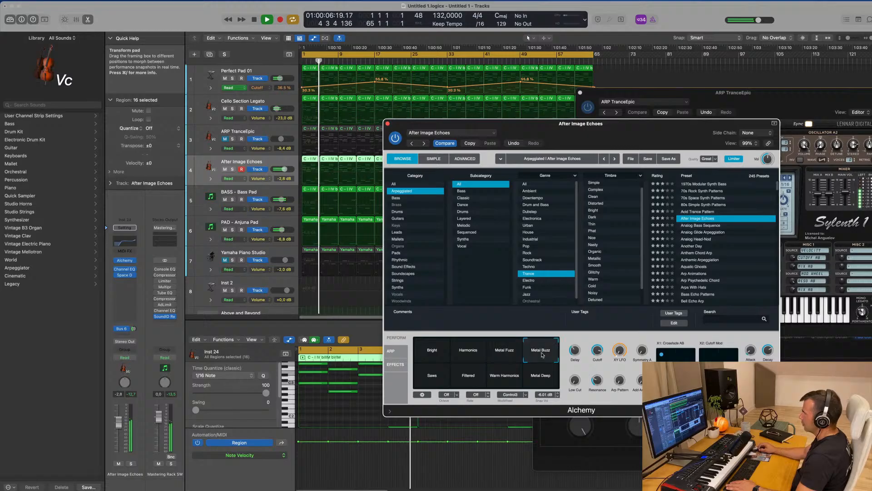
click(475, 352)
key(space)
key(space)
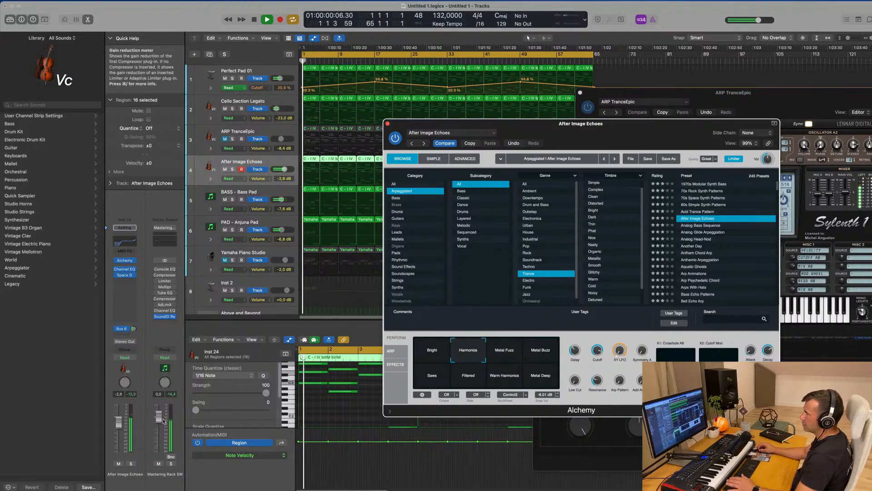
click(123, 423)
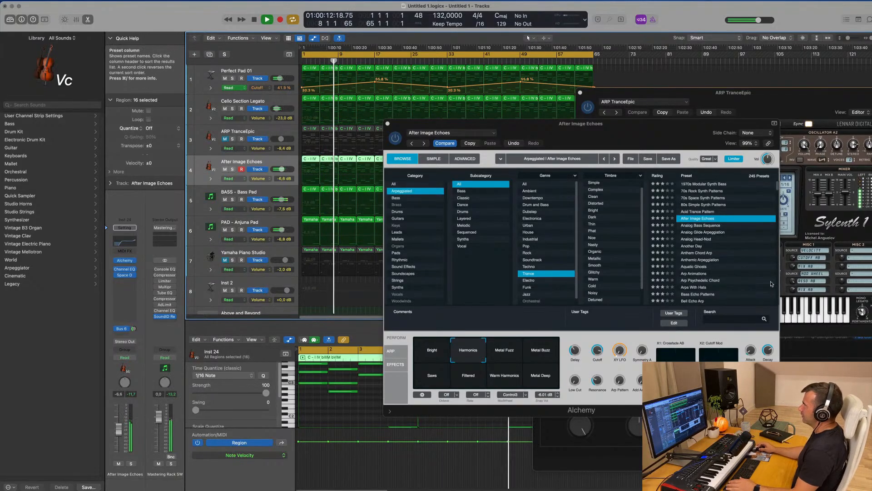
Raise the Cutoff of After Image Echoes to 100 % and set the track's volume to -5.3 dB.
mouse_move(624, 128)
mouse_down()
mouse_move(575, 121)
mouse_move(666, 109)
mouse_move(636, 123)
mouse_move(639, 132)
mouse_up()
mouse_move(598, 359)
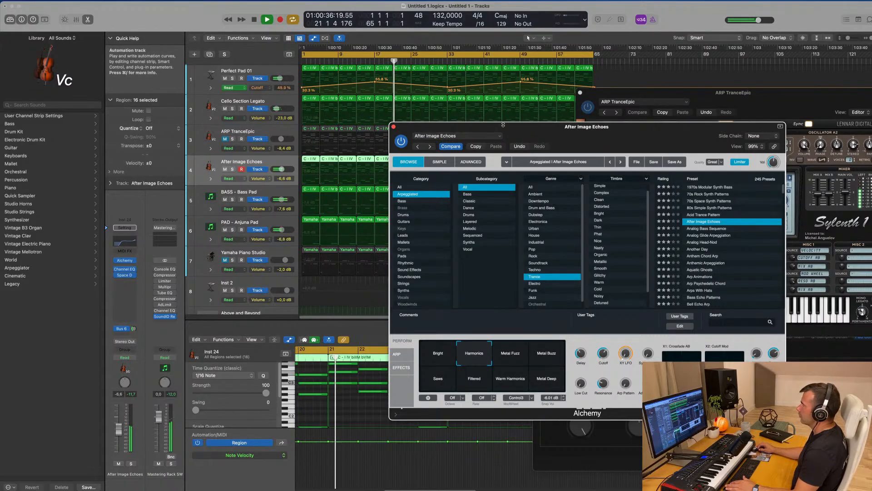
drag(539, 167, 509, 167)
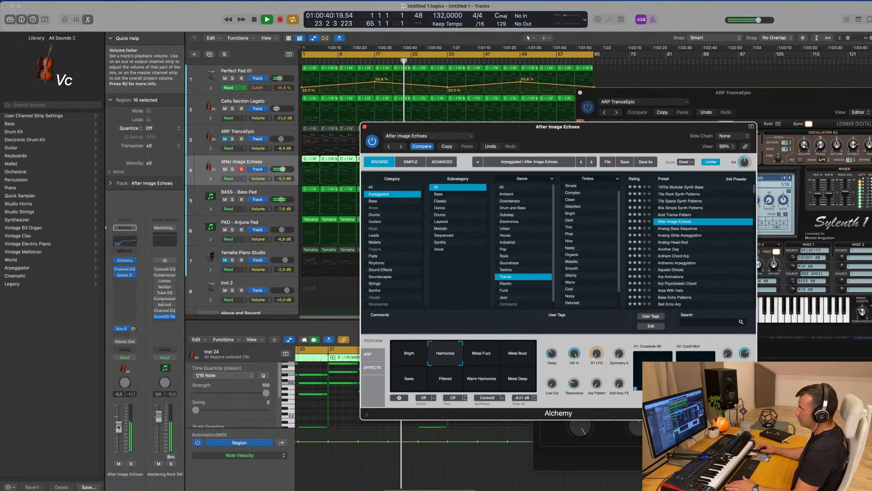
Copy the Bass Pad channel's Compressor onto the After Image Echoes, Perfect Pad 01, Cello Section Legato and ARP TranceEpic channels in the mixer.
click(124, 282)
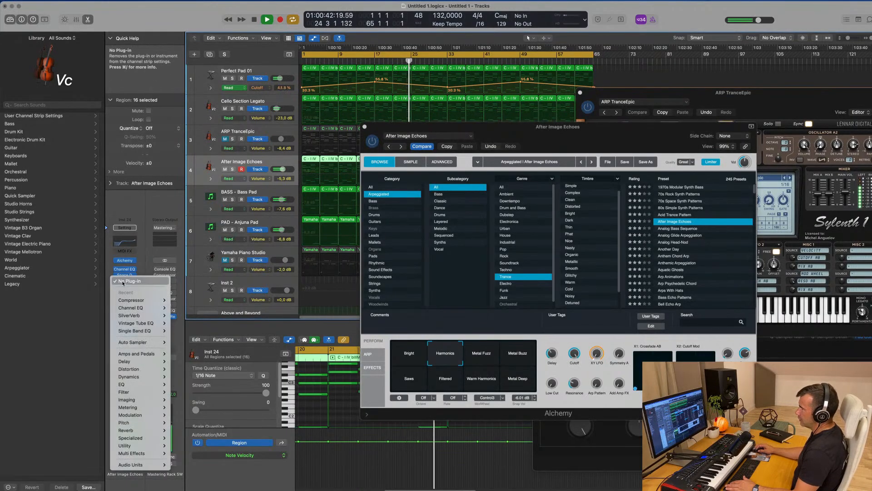
click(202, 181)
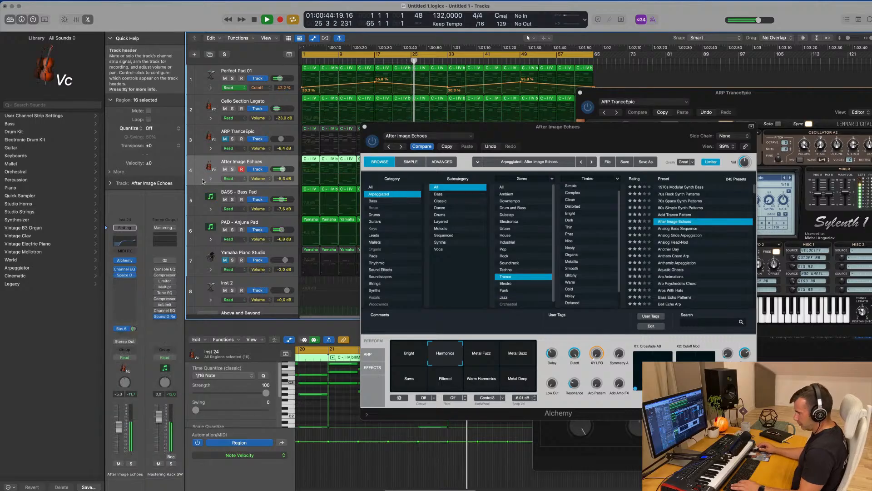
key(x)
drag(558, 143, 871, 181)
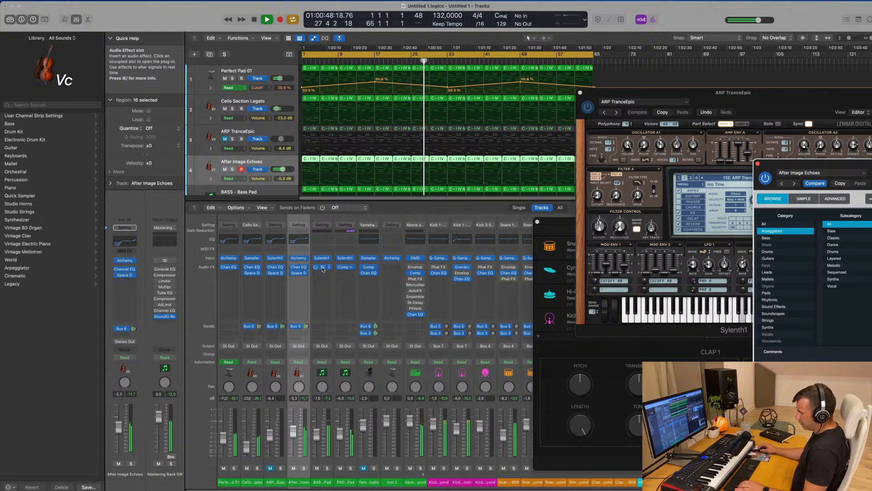
drag(323, 269, 295, 285)
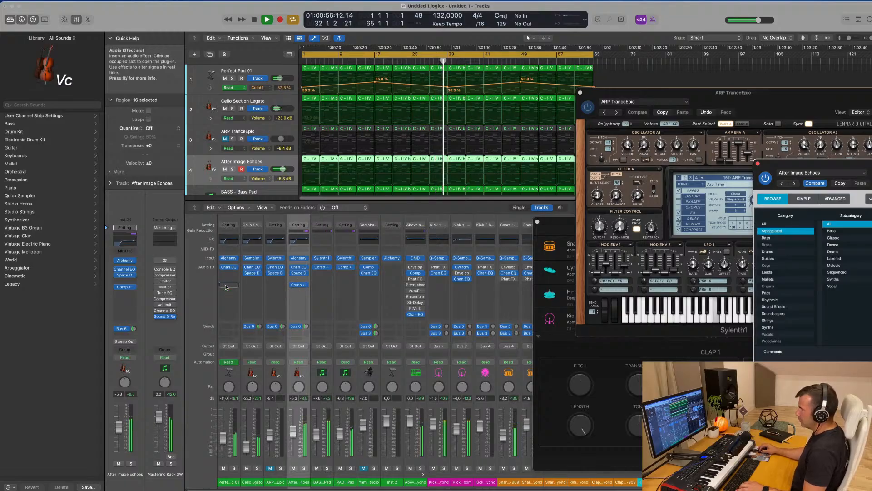
drag(226, 286, 247, 287)
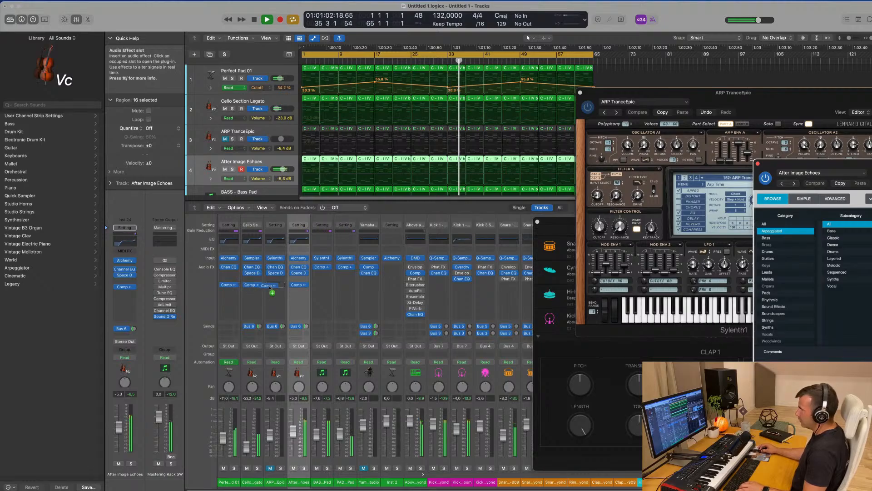
drag(273, 288, 273, 288)
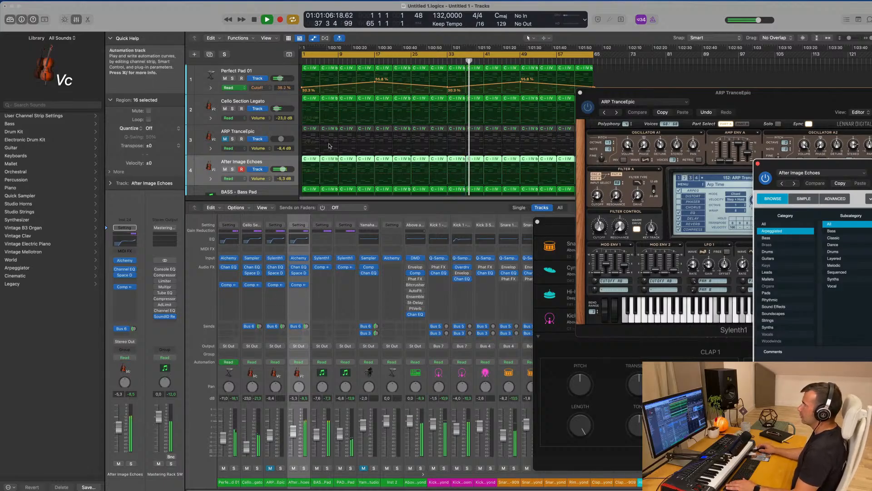
Unmute the ARP TranceEpic track to hear it in the mix, lower its volume to -16.2 dB, and mute it again.
scroll(311, 144, down, 3)
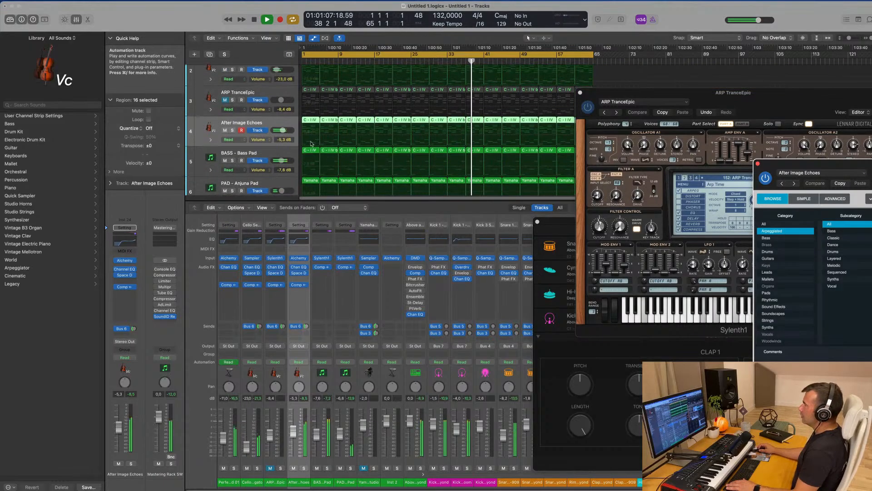
click(225, 105)
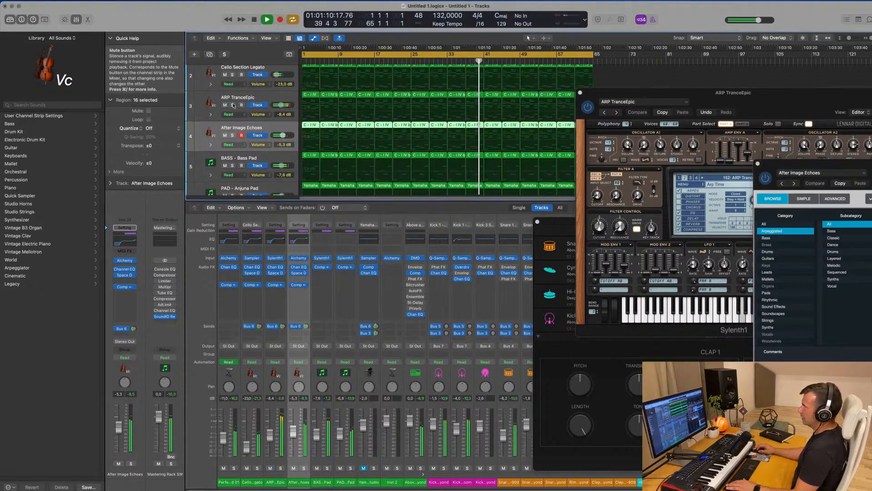
click(267, 99)
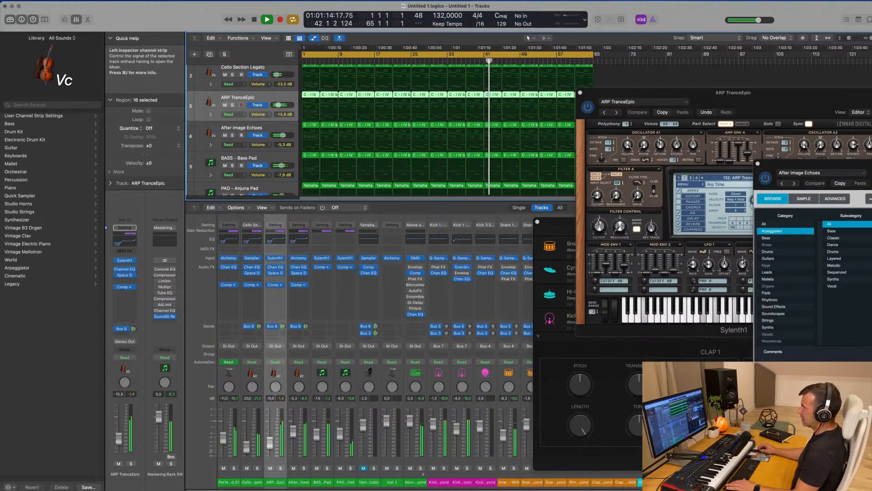
click(118, 463)
Select the Yamaha Piano Studio track and unmute it.
scroll(356, 142, down, 3)
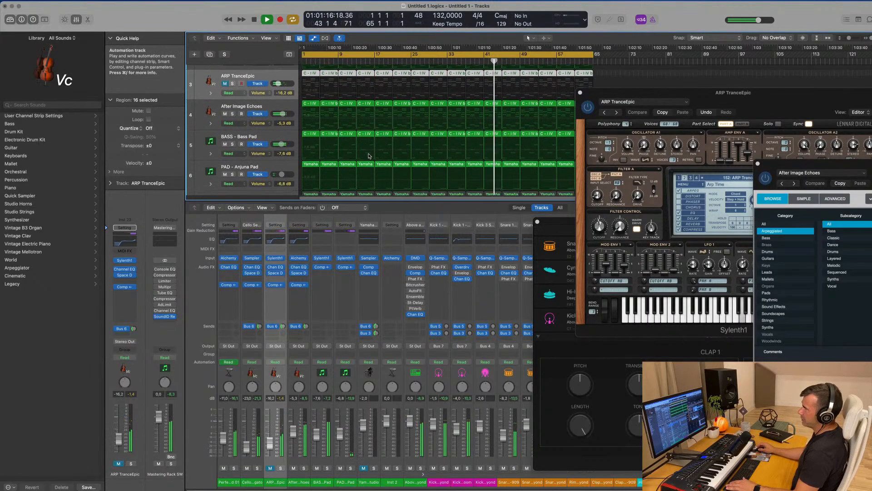
scroll(356, 142, down, 1)
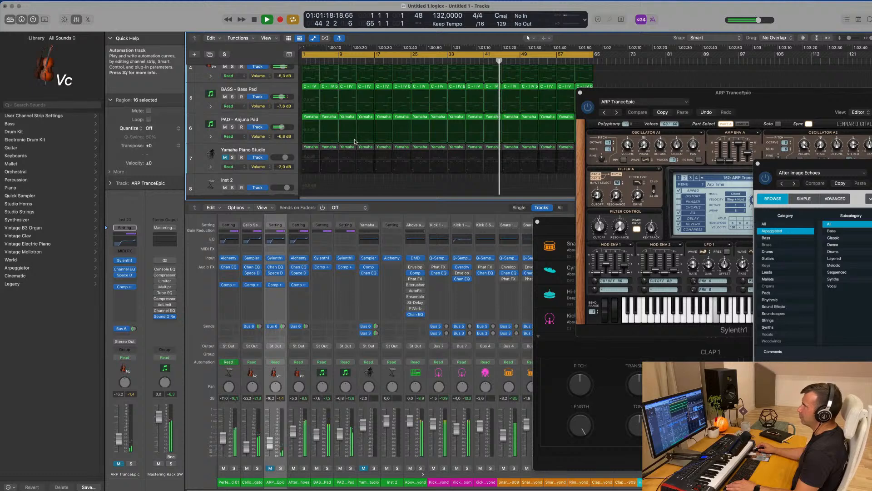
click(274, 149)
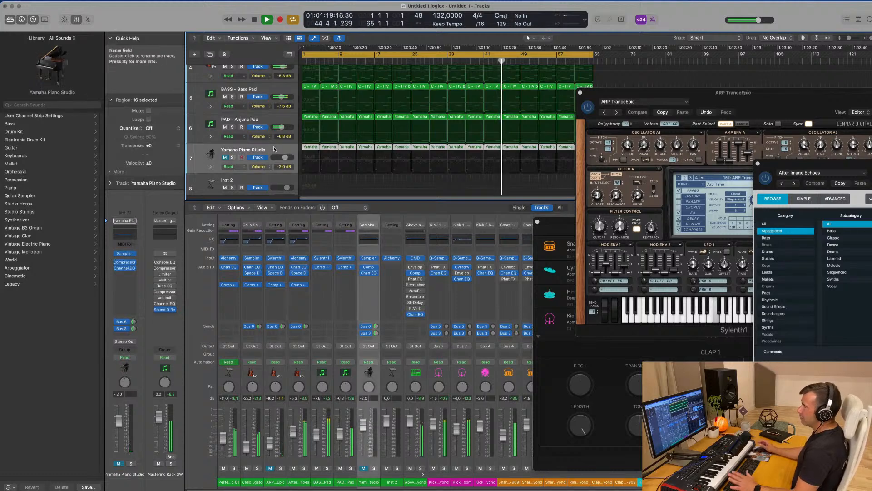
click(225, 158)
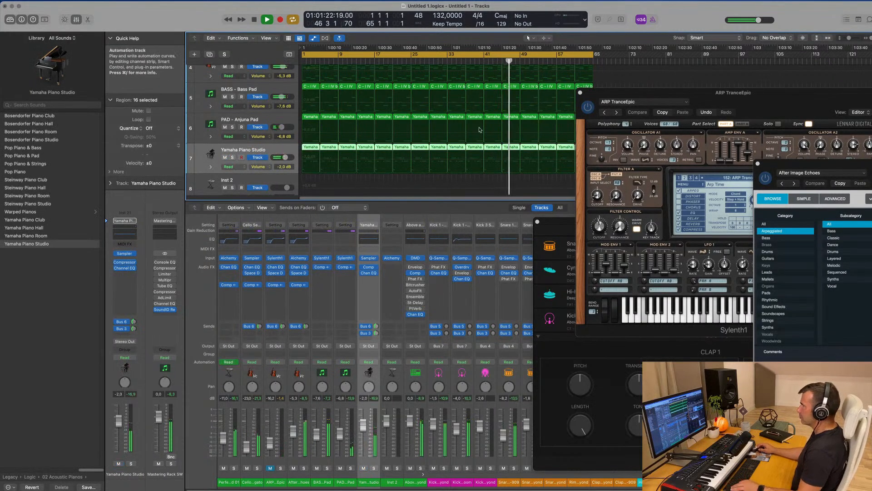
Close the Sylenth1, Alchemy and Drum Machine Designer windows and hide the mixer.
click(580, 92)
drag(779, 164, 528, 144)
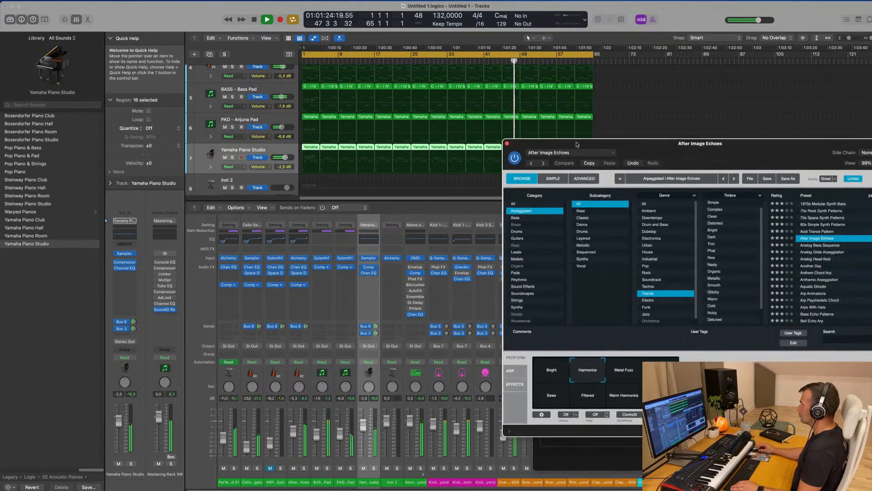
click(507, 145)
drag(636, 211, 472, 133)
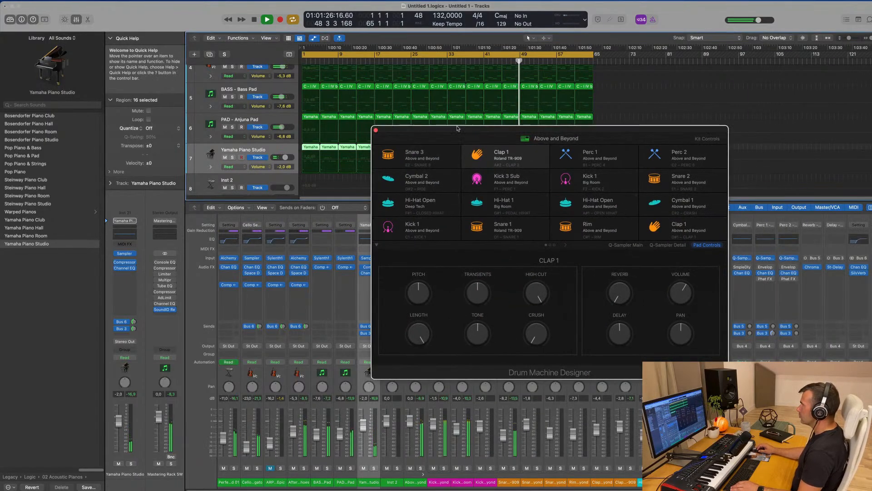
click(376, 130)
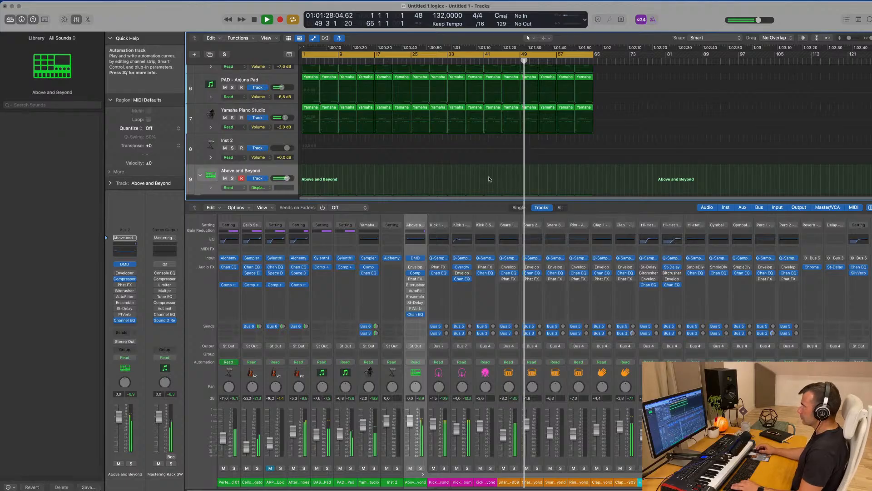
key(x)
Duplicate the PAD - Anjuna Pad track as a new track below it and set the duplicate's volume to -4.1 dB.
scroll(512, 267, up, 3)
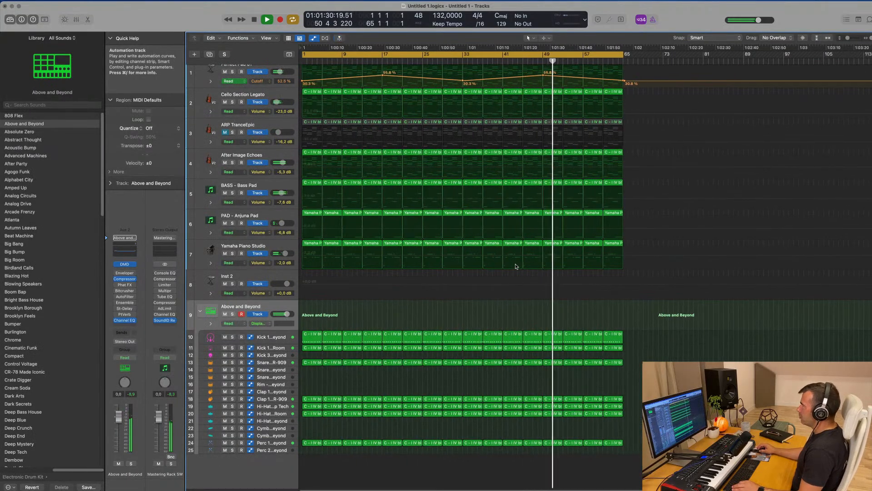
scroll(524, 260, up, 2)
scroll(524, 260, down, 2)
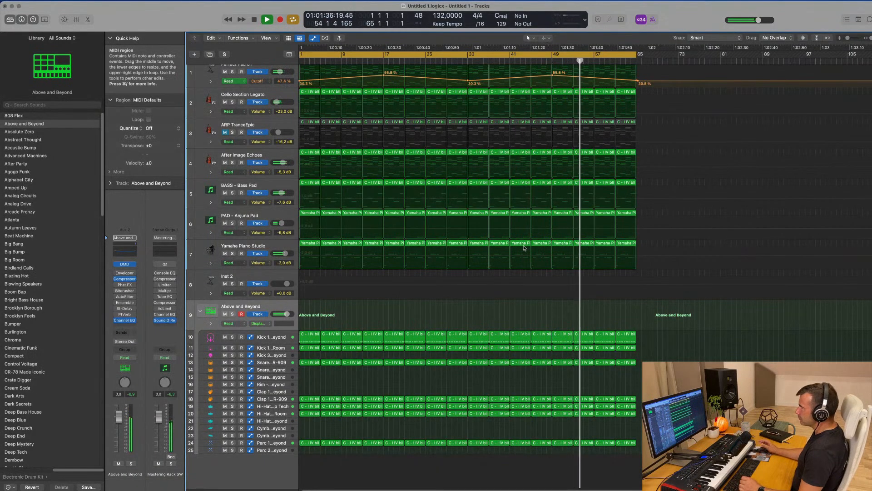
scroll(418, 217, up, 2)
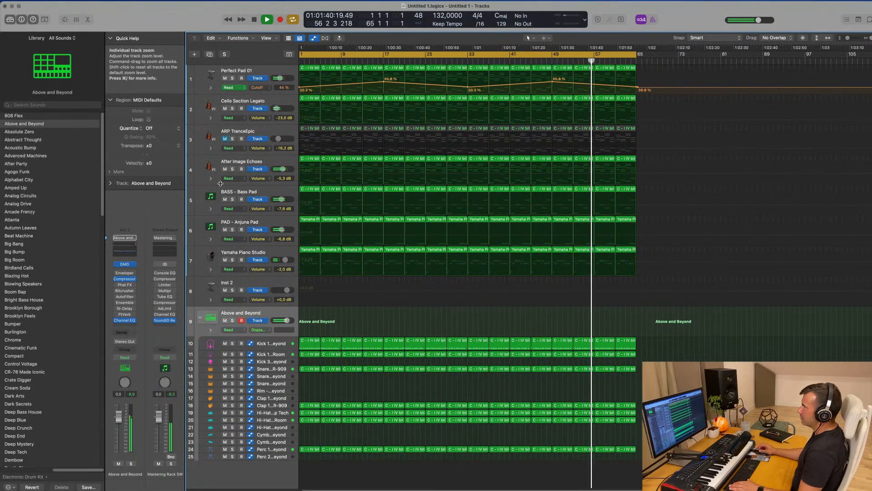
click(276, 223)
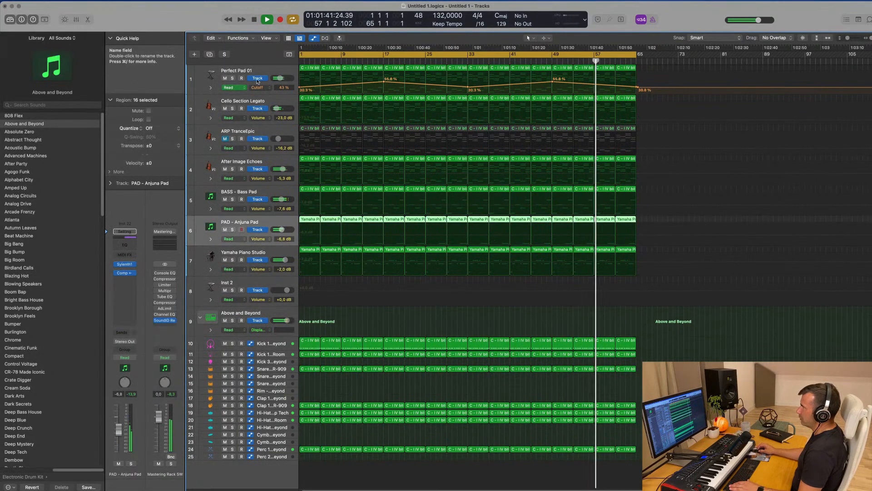
click(214, 54)
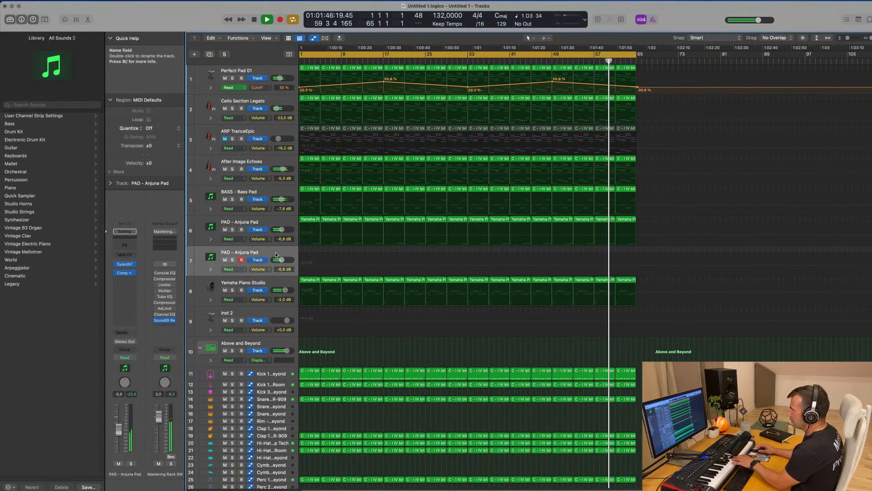
drag(118, 429, 118, 428)
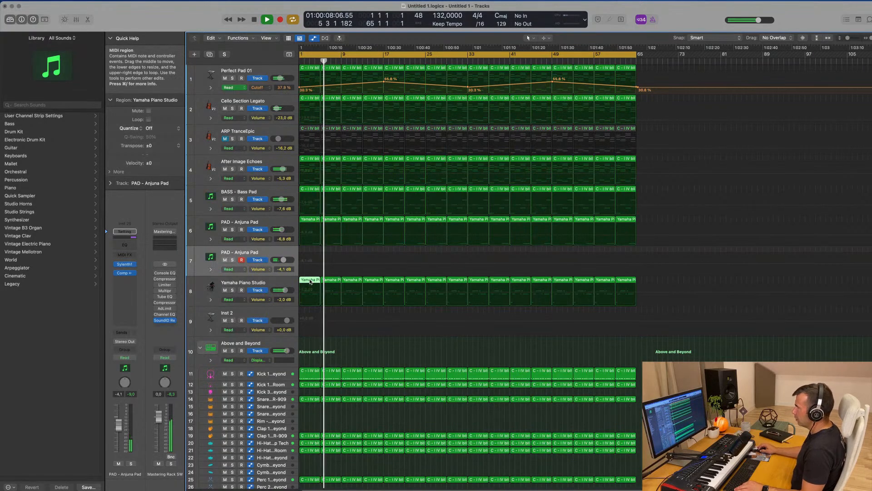
Copy the first Yamaha Piano Studio region onto the duplicated Anjuna Pad track and repeat it up to bar 65.
drag(310, 281, 310, 252)
key(Return)
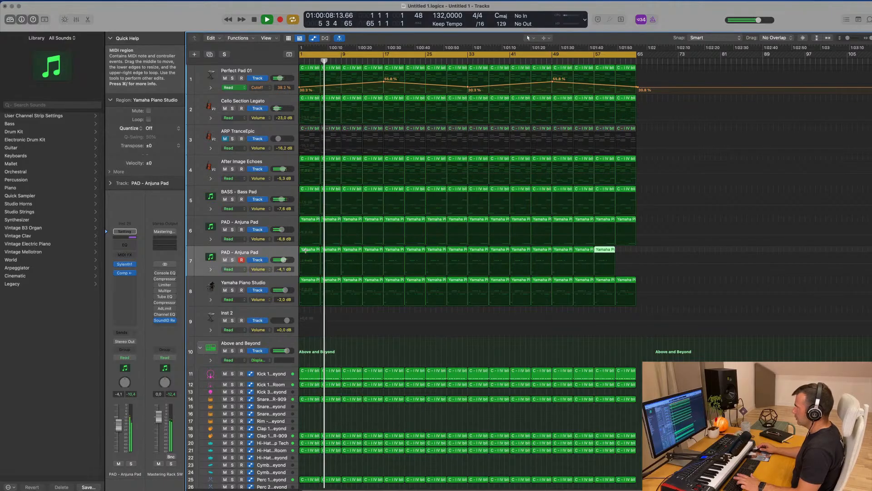
click(273, 251)
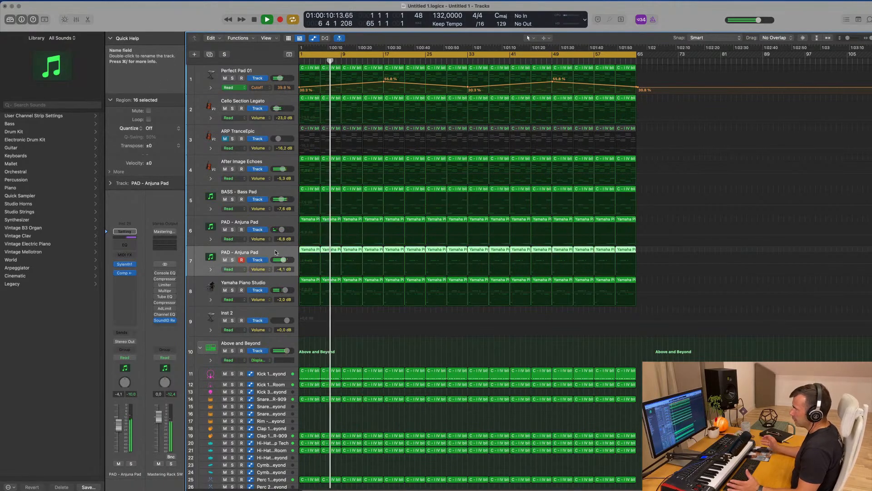
Solo both Anjuna Pad tracks, Yamaha Piano Studio, Perfect Pad 01 and Bass Pad to hear them together.
click(232, 260)
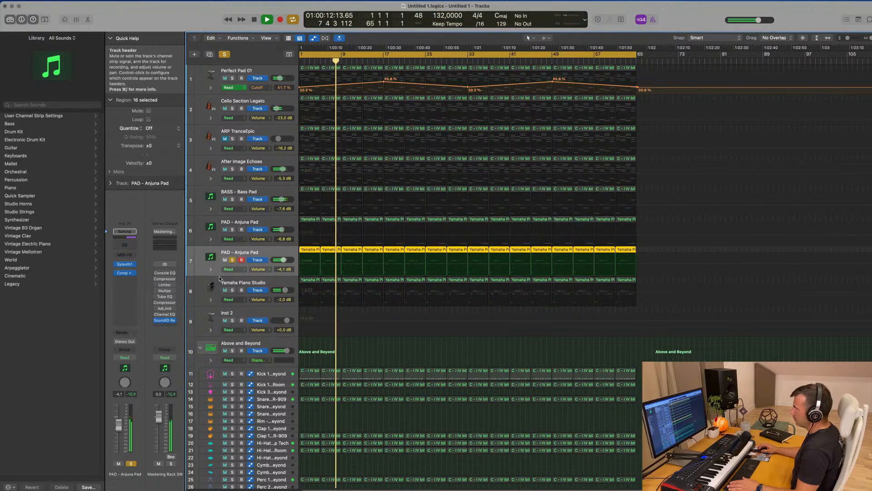
click(233, 290)
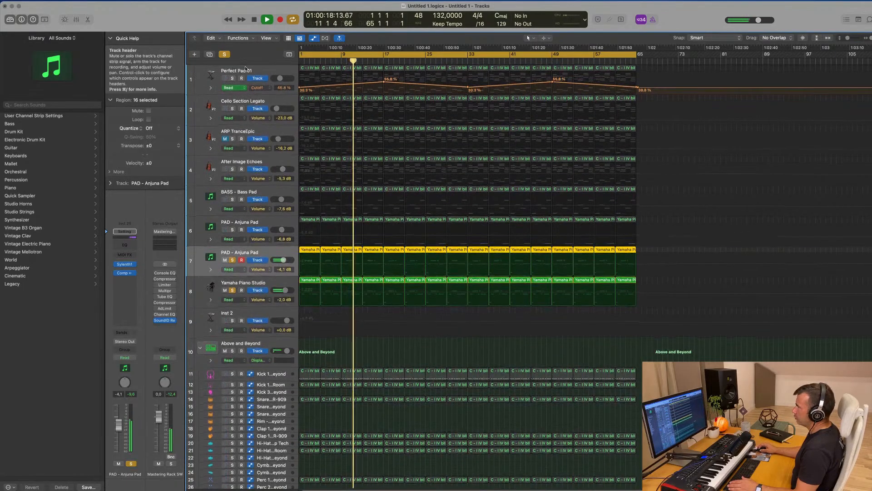
click(232, 79)
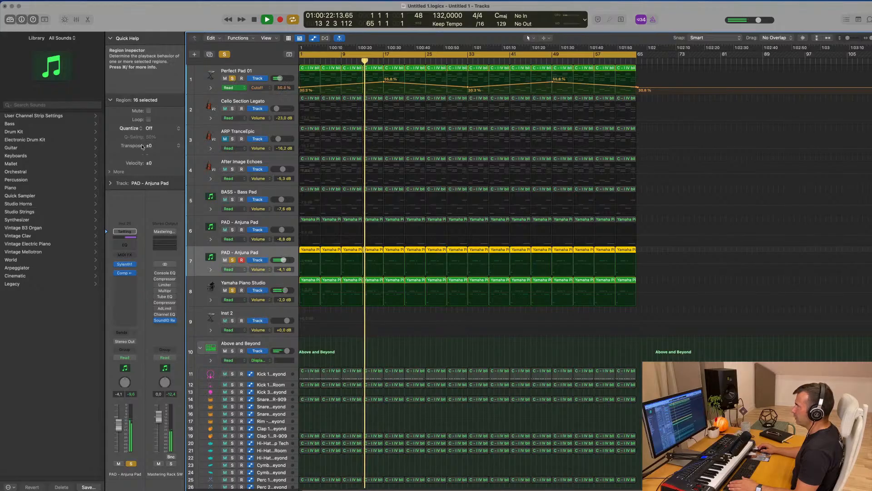
click(232, 199)
click(267, 192)
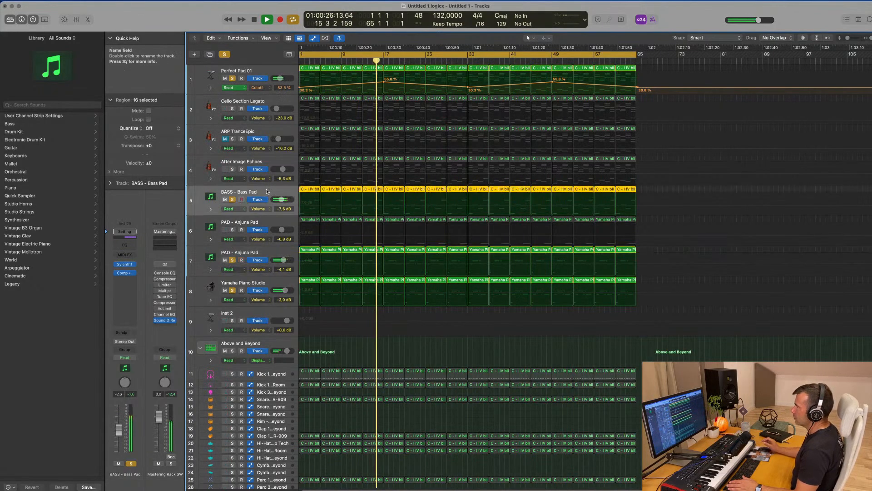
key(super+Left)
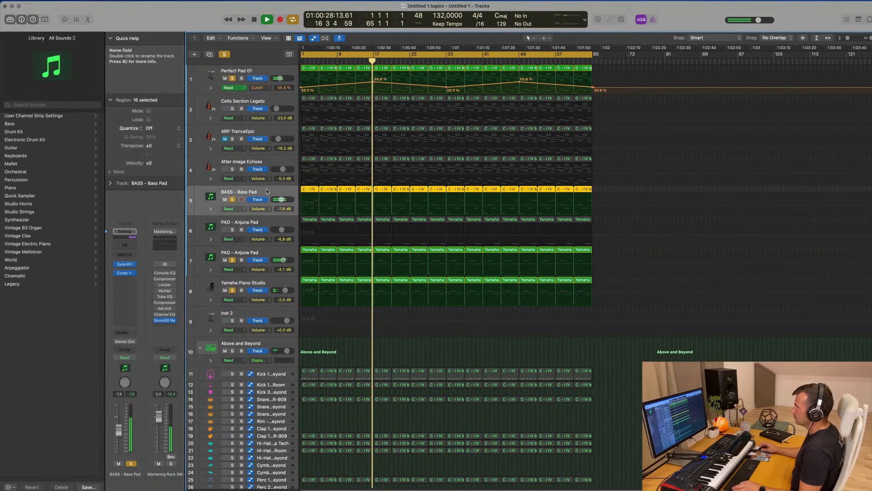
key(super+Right)
key(super+Left)
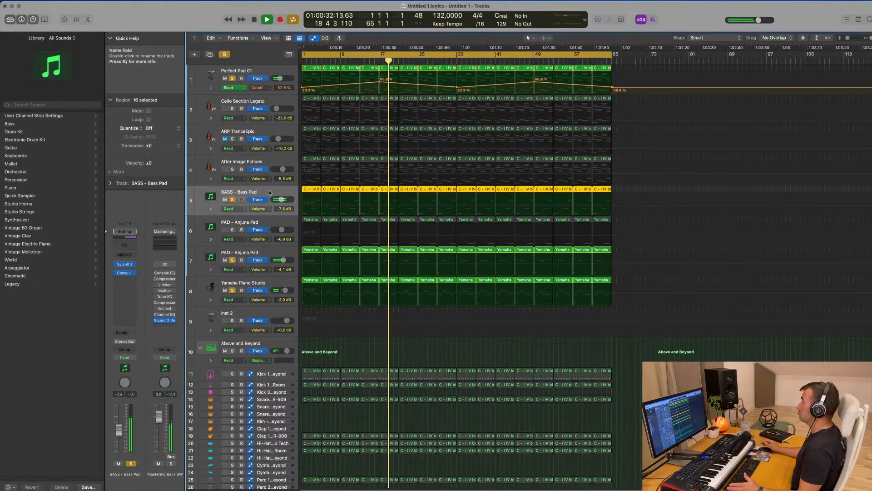
click(233, 232)
click(281, 217)
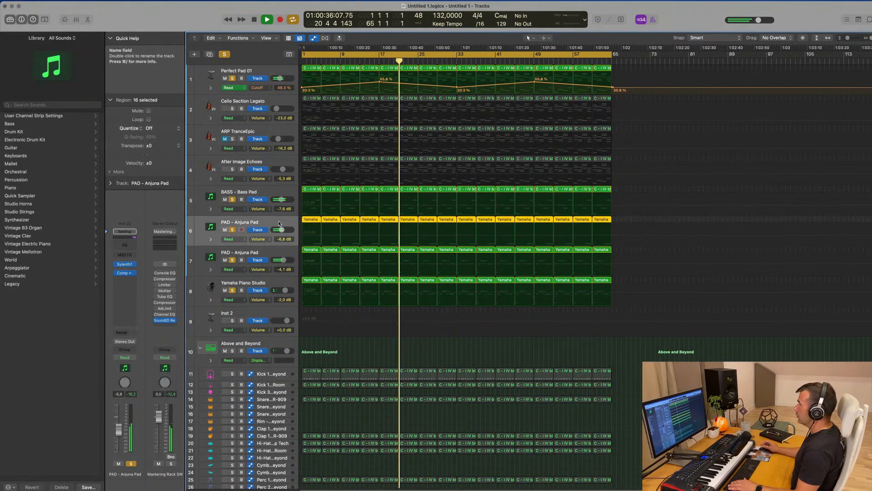
Transpose all notes in the original PAD - Anjuna Pad track's regions up one octave.
key(Return)
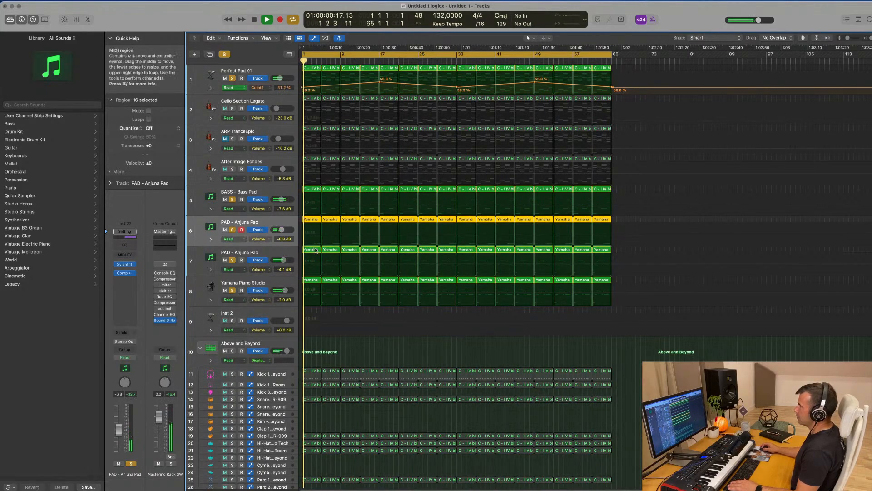
double_click(313, 222)
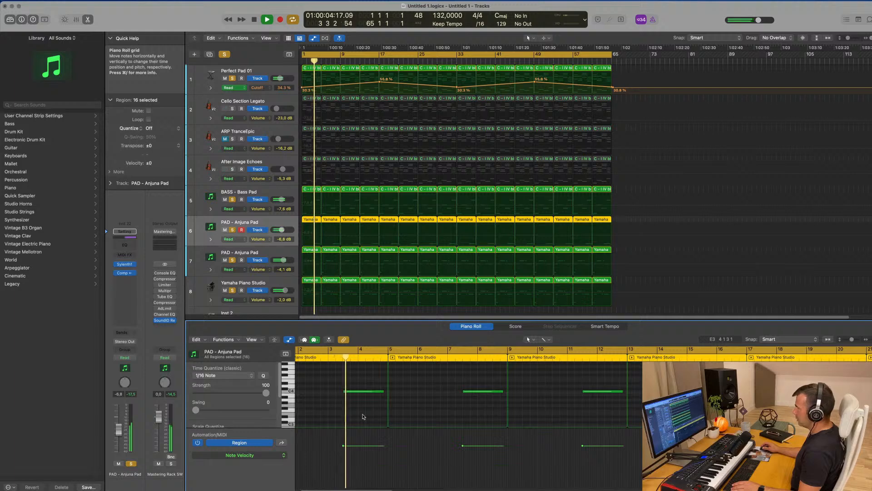
key(super+a)
key(alt+shift+Up)
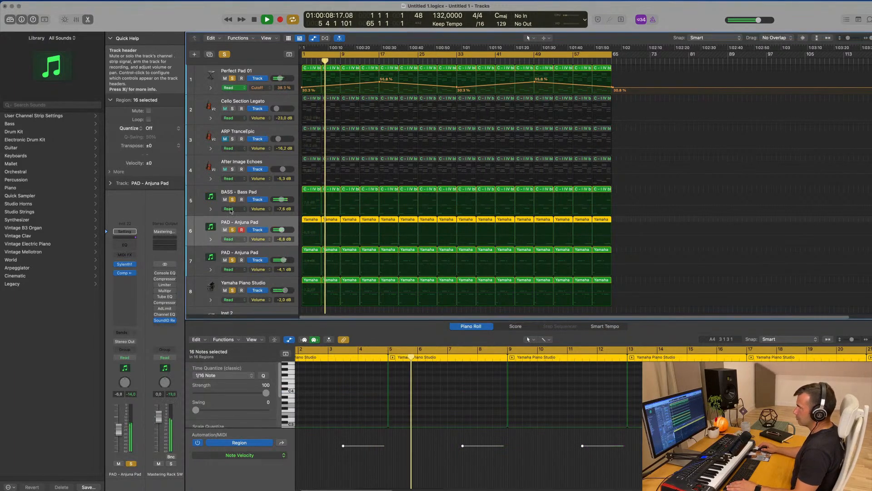
Insert an Arpeggiator MIDI effect before Sylenth1 on the original PAD - Anjuna Pad track and audition it from the beginning.
click(130, 254)
click(136, 265)
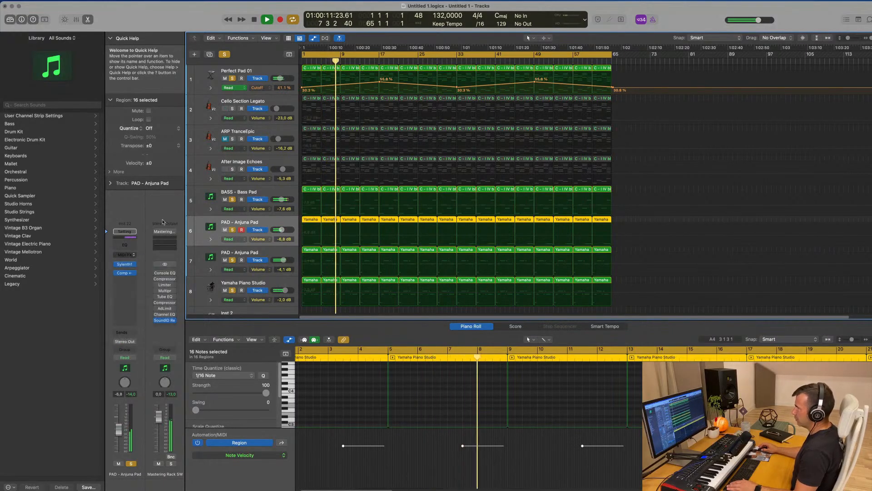
drag(465, 99, 572, 129)
key(Return)
drag(519, 121, 579, 133)
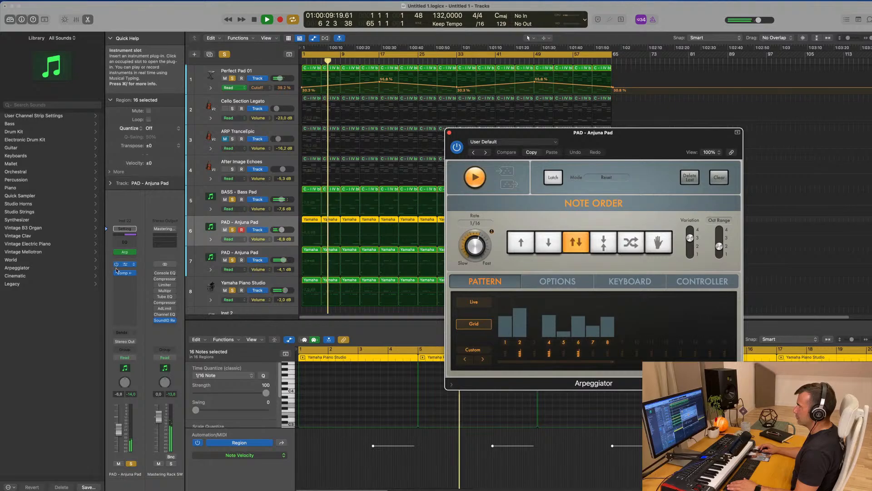
Bypass the Arpeggiator, close its window and clear all track solos.
click(117, 252)
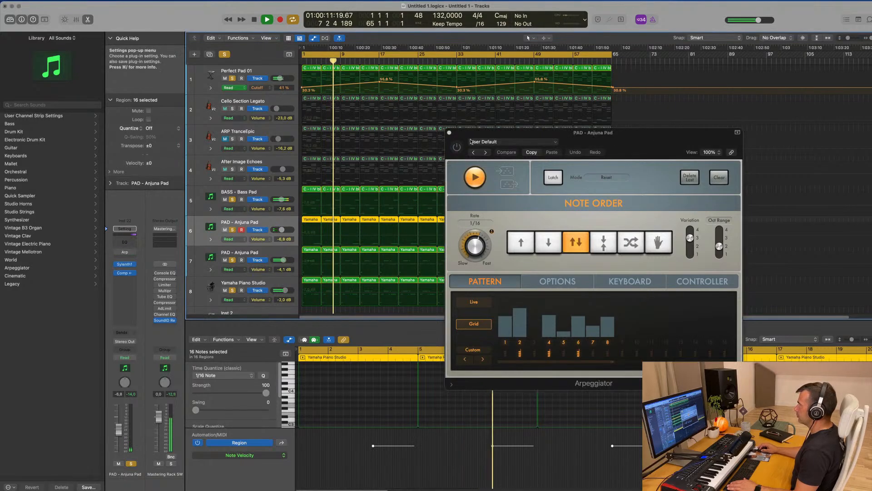
click(450, 137)
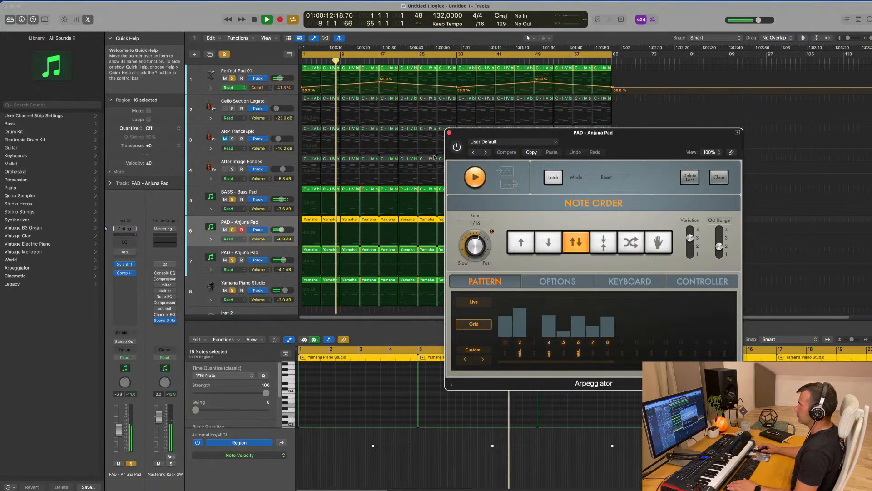
click(225, 57)
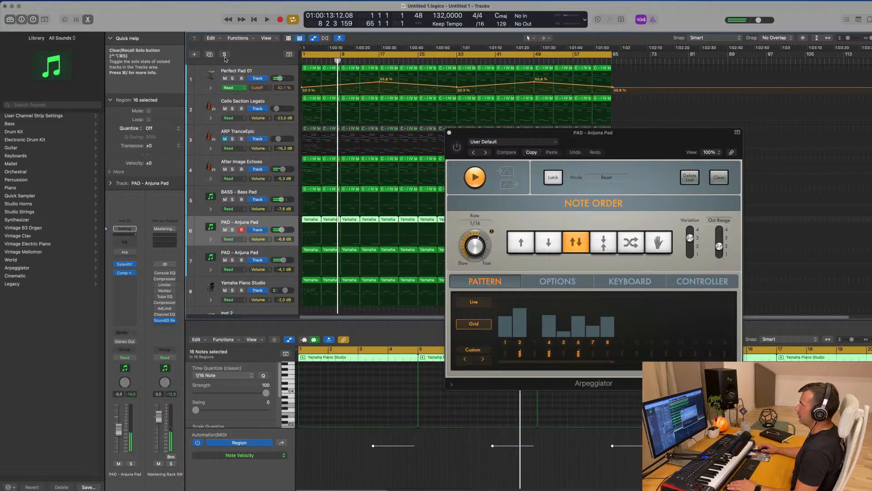
click(449, 133)
Play the full mix and briefly mute the After Image Echoes track to compare the sound with and without it.
scroll(414, 156, down, 1)
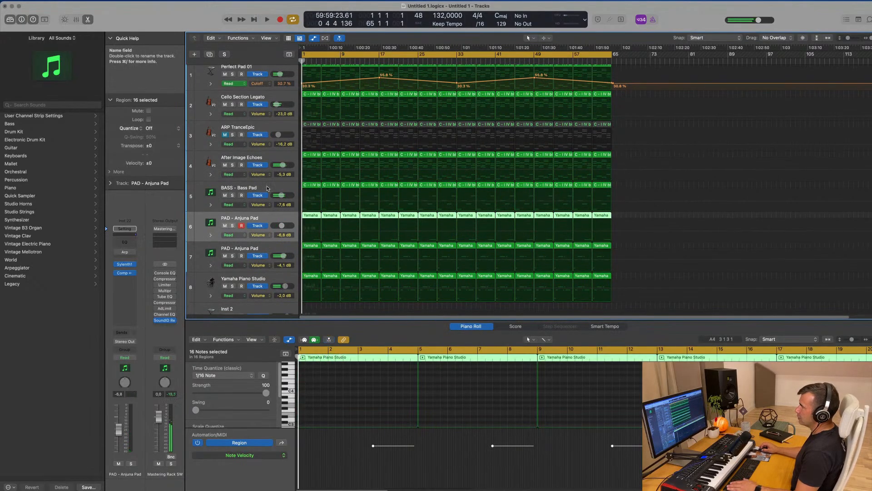
scroll(253, 227, down, 3)
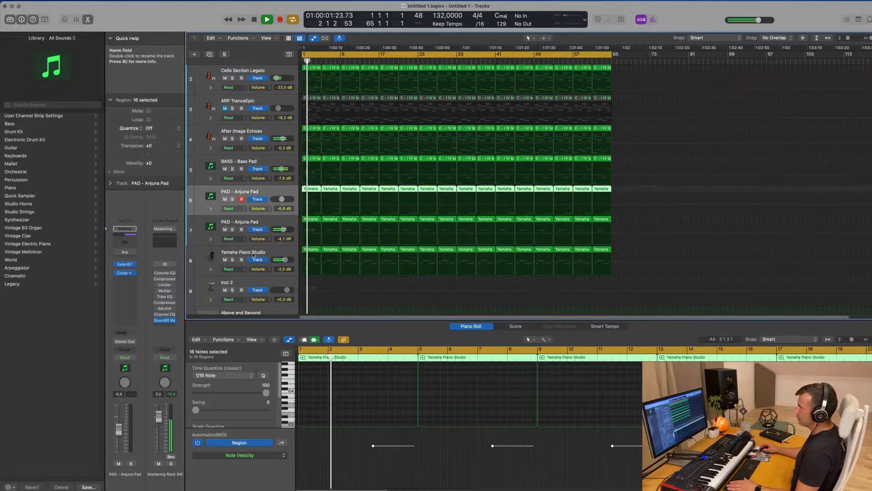
scroll(253, 255, down, 2)
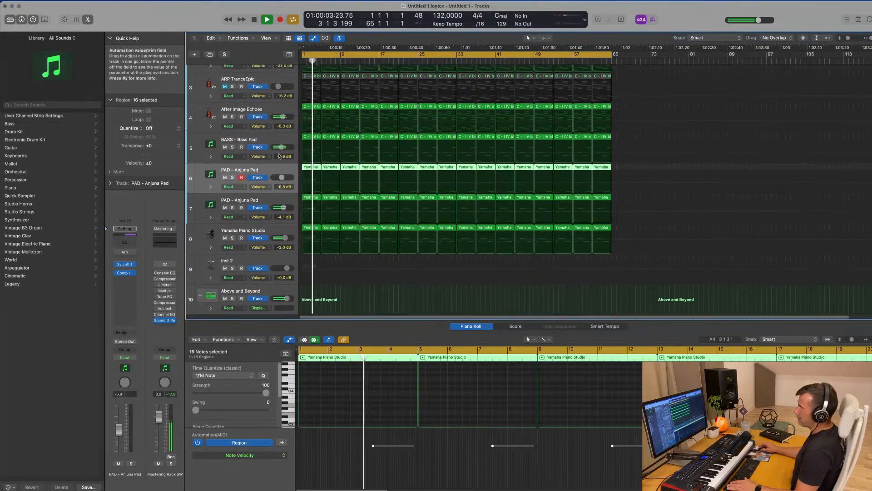
scroll(278, 153, up, 1)
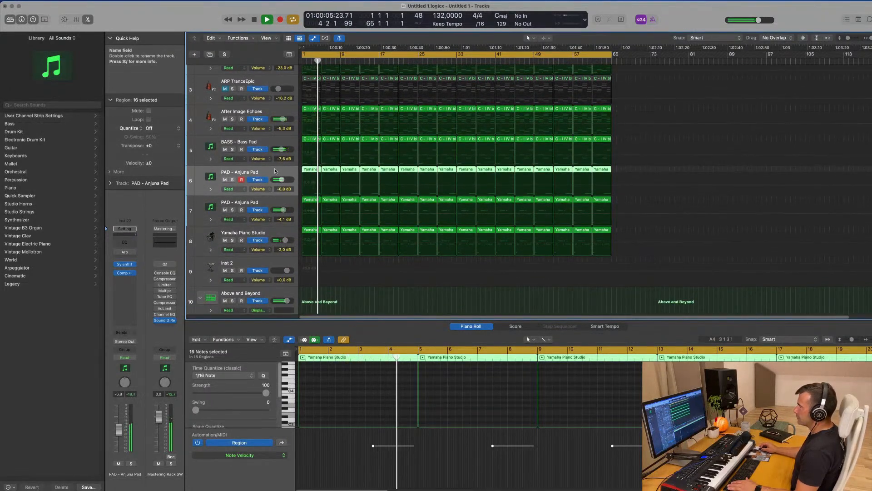
scroll(268, 150, up, 4)
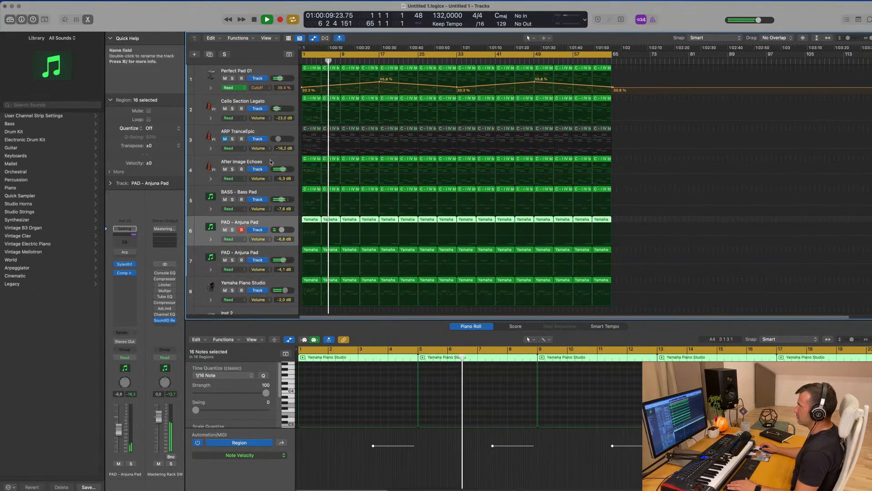
click(232, 169)
click(224, 168)
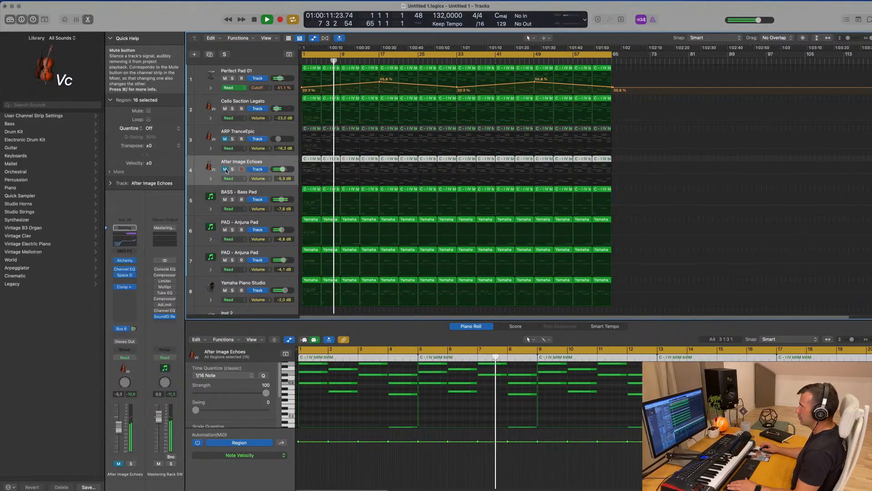
click(225, 169)
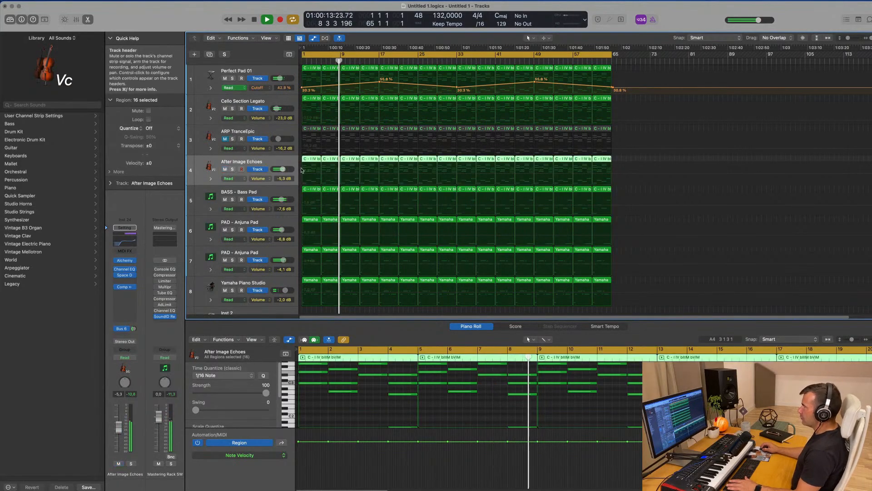
Open the After Image Echoes track's Alchemy instrument to check it, lower the track's volume to -10.2 dB and close the instrument.
drag(283, 169, 282, 169)
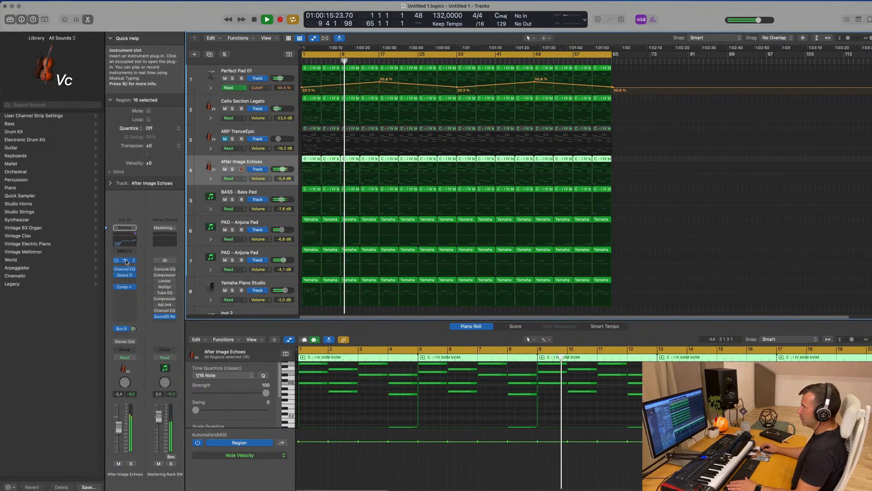
click(125, 260)
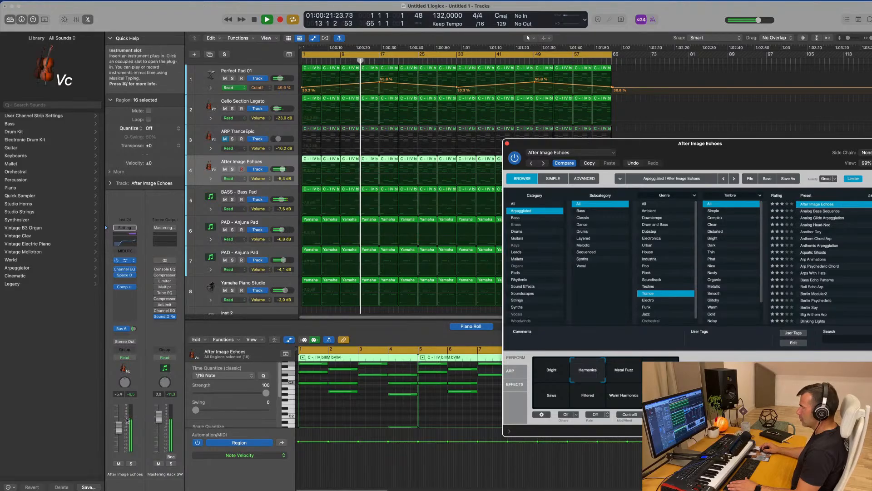
drag(119, 427, 119, 432)
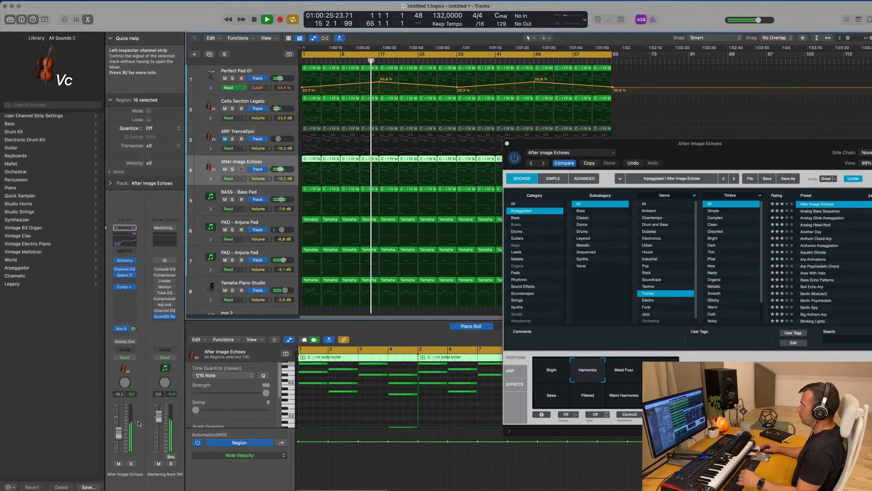
click(507, 143)
Unmute the ARP TranceEpic track and raise the low-cut frequency in its Channel EQ to about 400 Hz.
scroll(498, 151, left, 1)
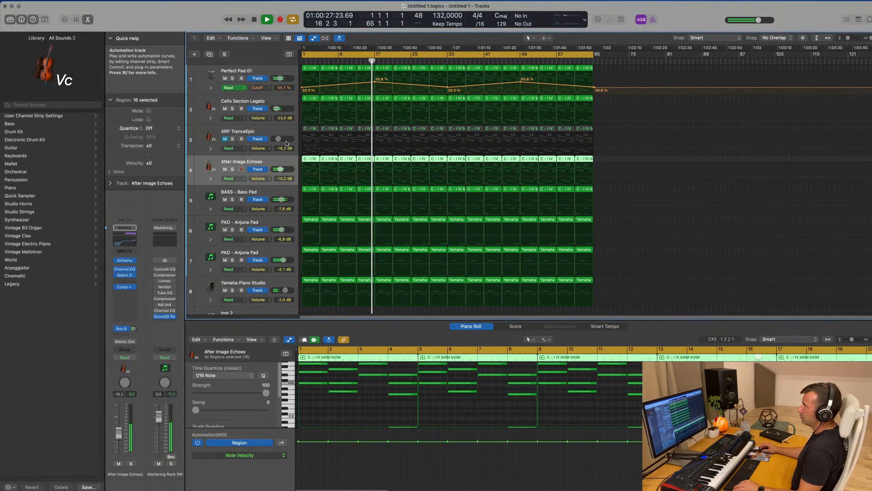
click(225, 139)
click(210, 137)
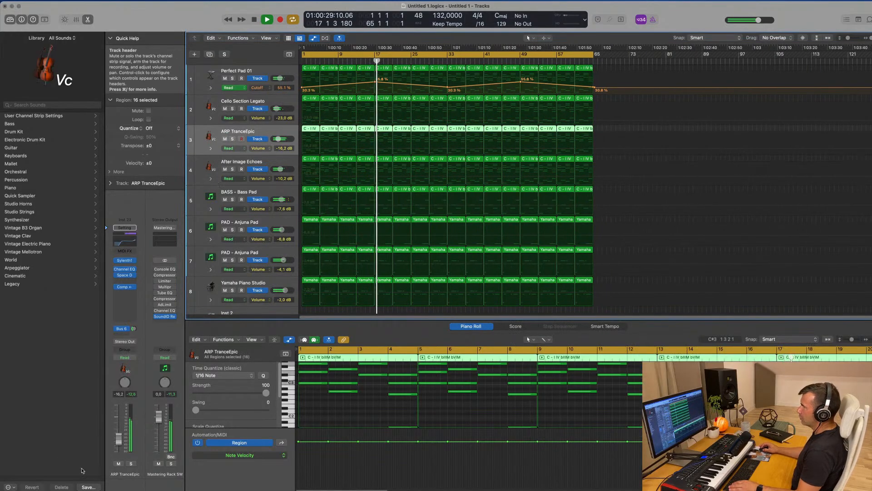
click(125, 242)
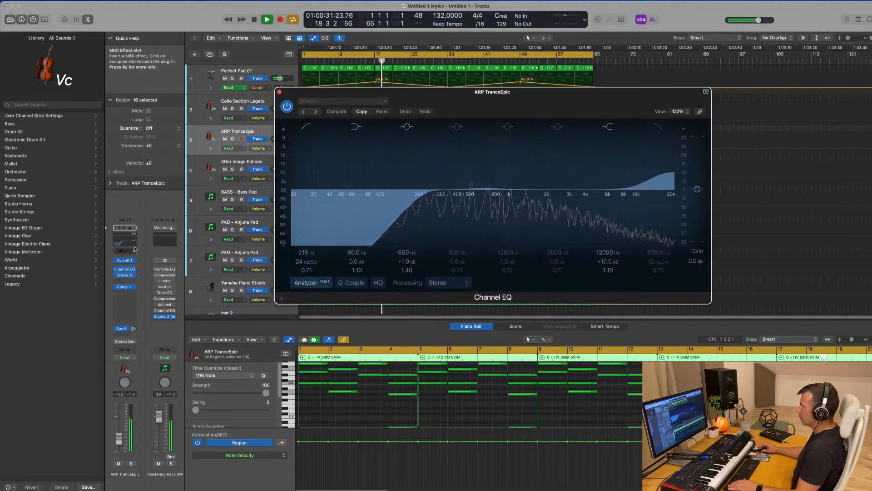
drag(423, 200, 457, 202)
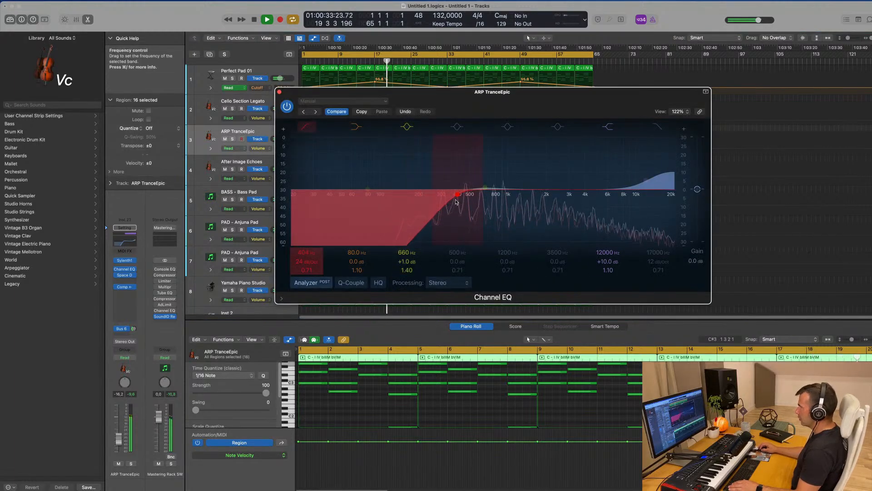
click(126, 242)
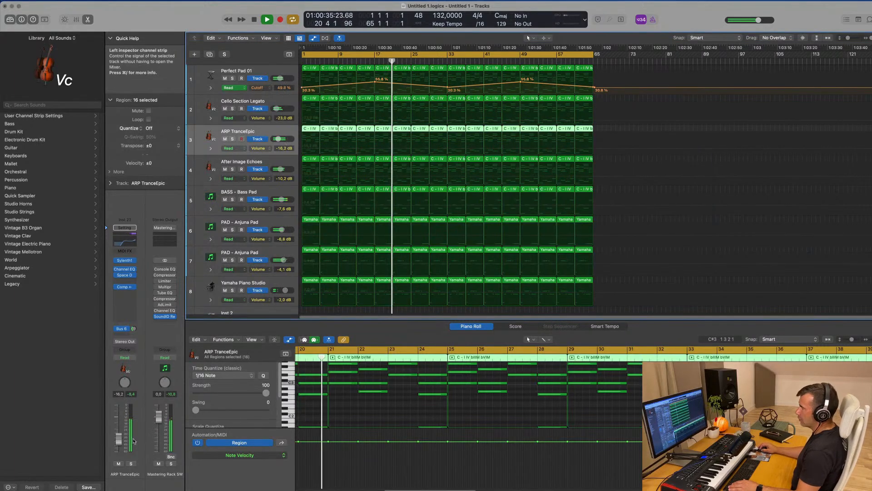